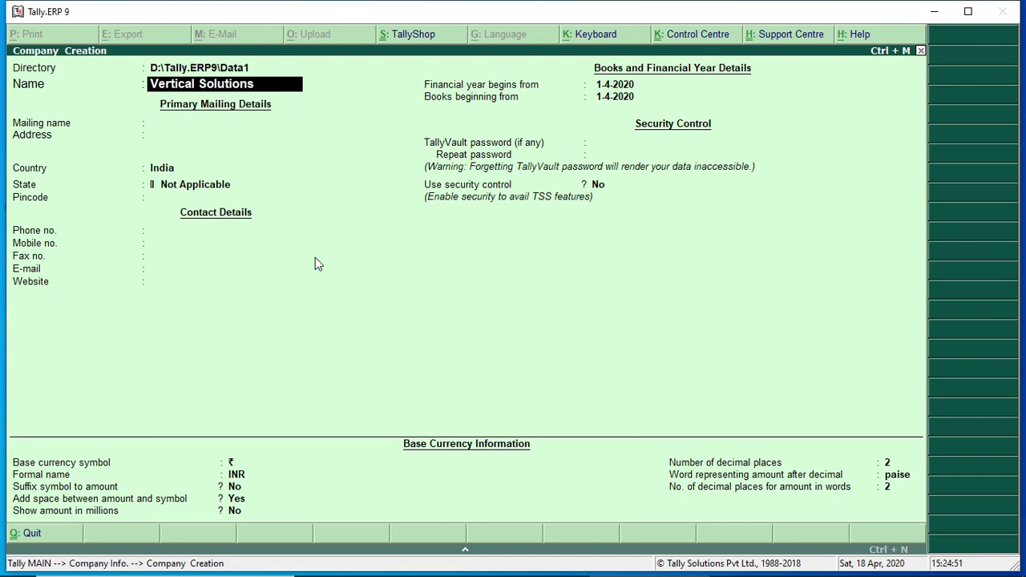
# Enter mailing name Vertical Solutions, address Ratlam and state Madhya Pradesh, then create the company
pyautogui.press('Return')
pyautogui.press('Return')
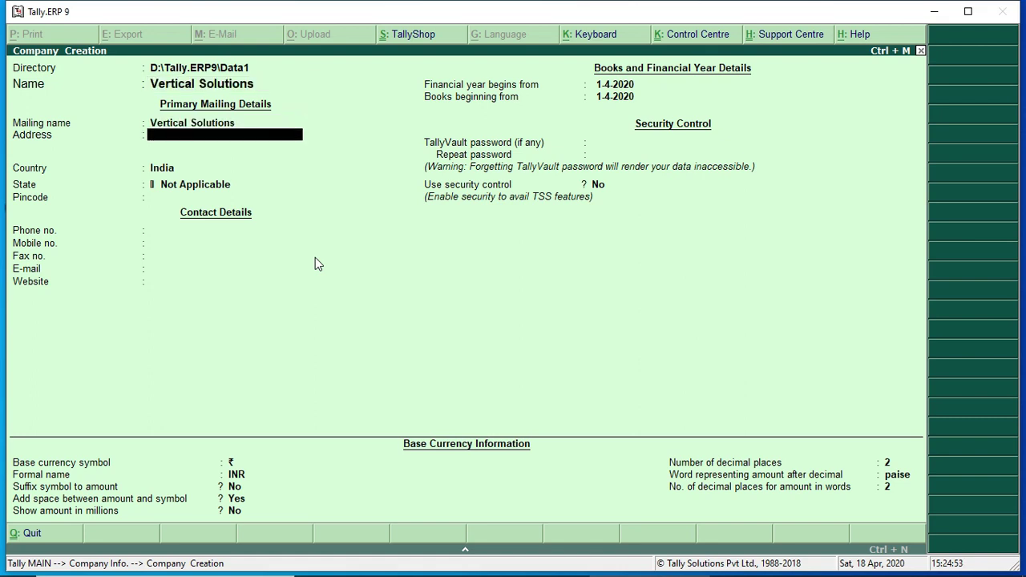
pyautogui.write('Ratlam')
pyautogui.press('Return')
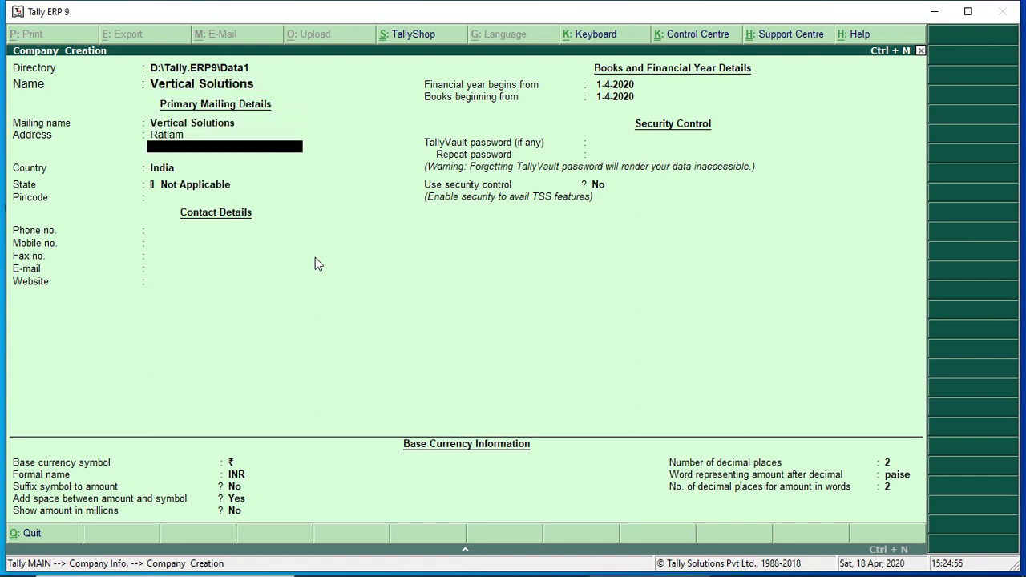
pyautogui.press('Return')
pyautogui.press('Return')
pyautogui.write('Mad')
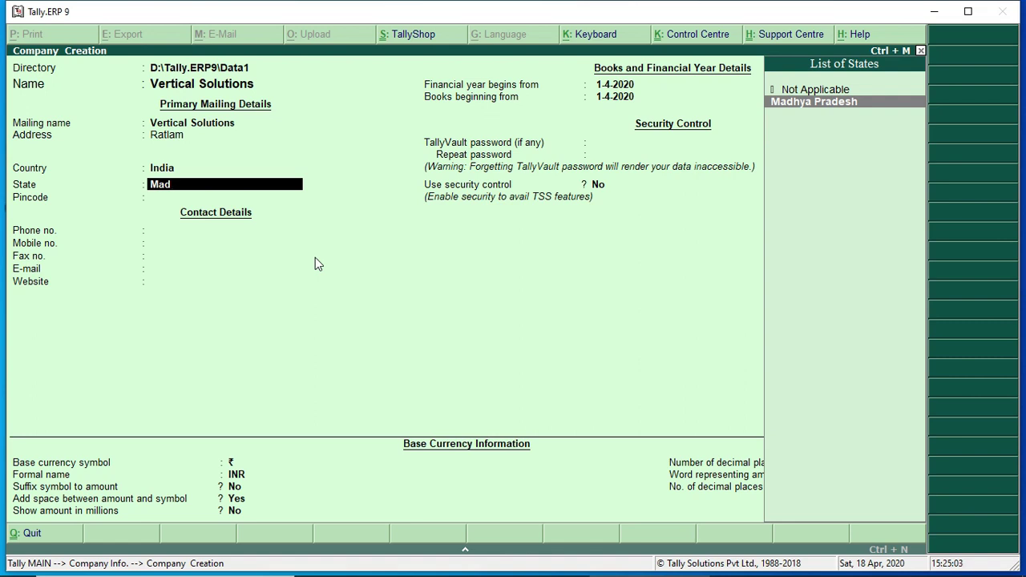
pyautogui.press('Return')
pyautogui.press('Return')
pyautogui.press('Return')
pyautogui.press('Return')
pyautogui.press('Return')
pyautogui.press('Return')
pyautogui.press('Return')
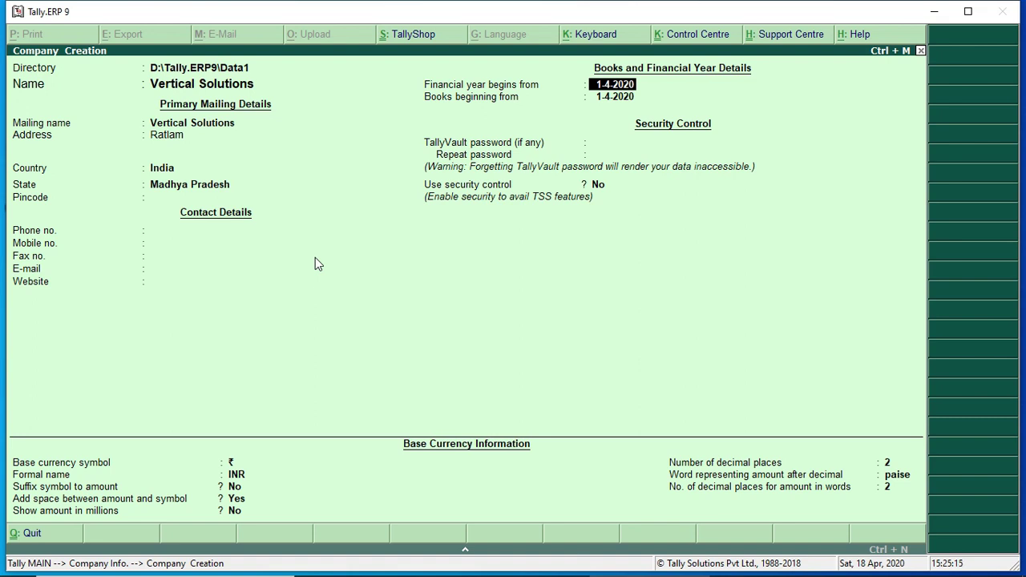
pyautogui.press('Return')
pyautogui.press('Return')
pyautogui.press('Return')
pyautogui.press('Return')
pyautogui.press('Return')
pyautogui.press('Return')
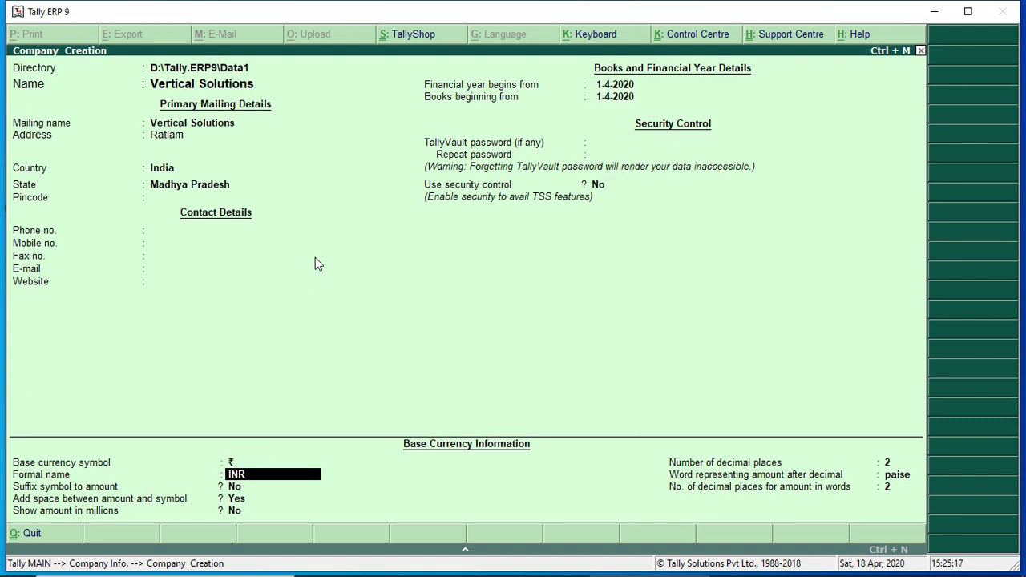
pyautogui.press('Return')
pyautogui.press('Return')
pyautogui.press('Return')
pyautogui.press('Return')
pyautogui.press('Return')
pyautogui.press('Return')
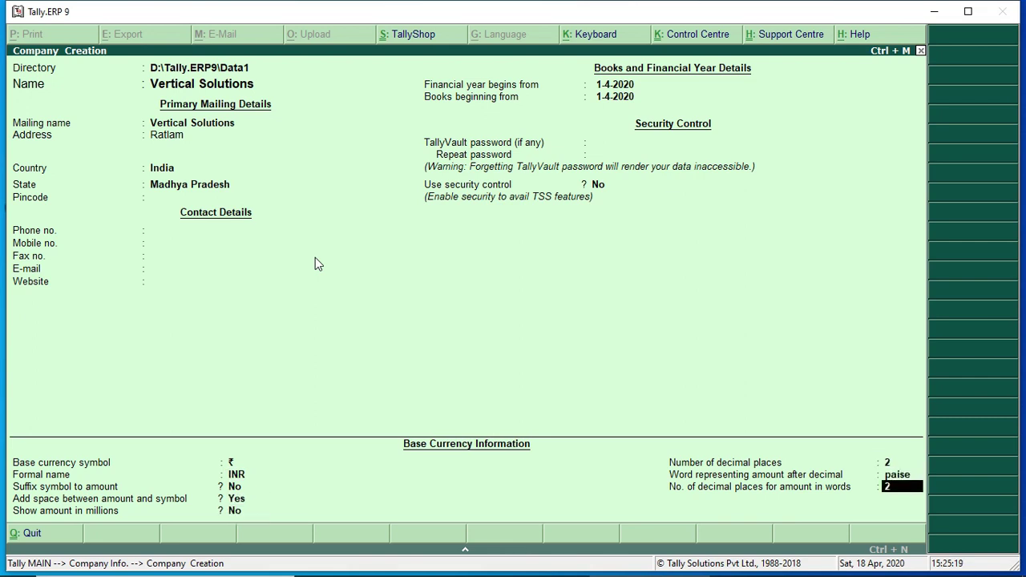
pyautogui.press('Return')
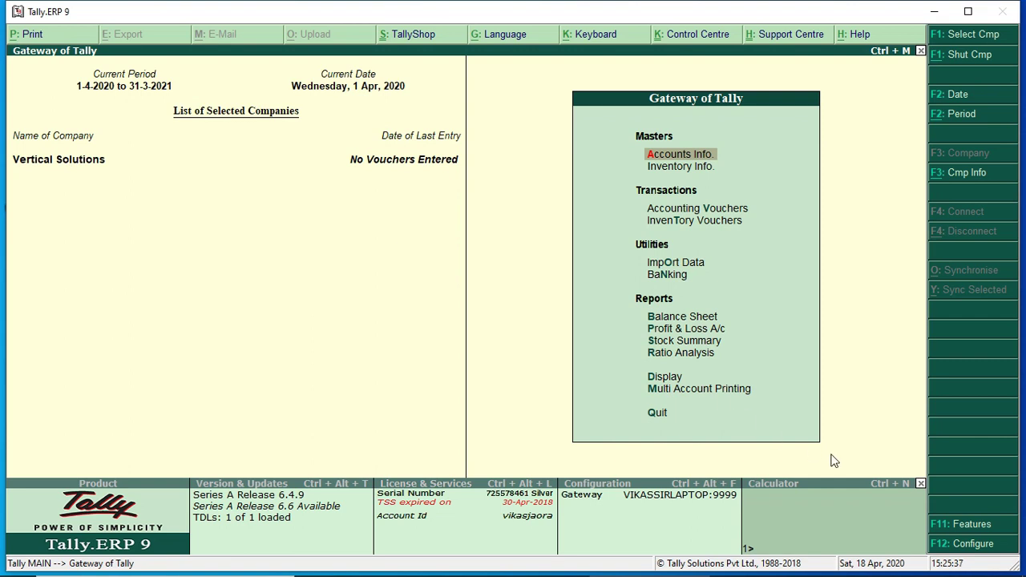
# Set Enable GST to Yes and Set/alter GST details to Yes under Statutory & Taxation features
pyautogui.click(971, 525)
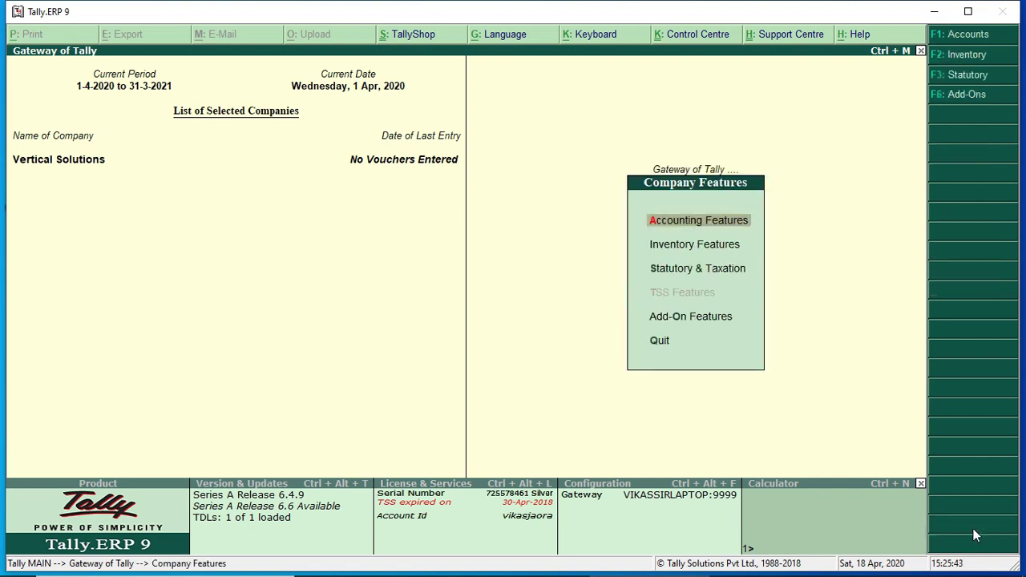
pyautogui.press('Down')
pyautogui.press('Down')
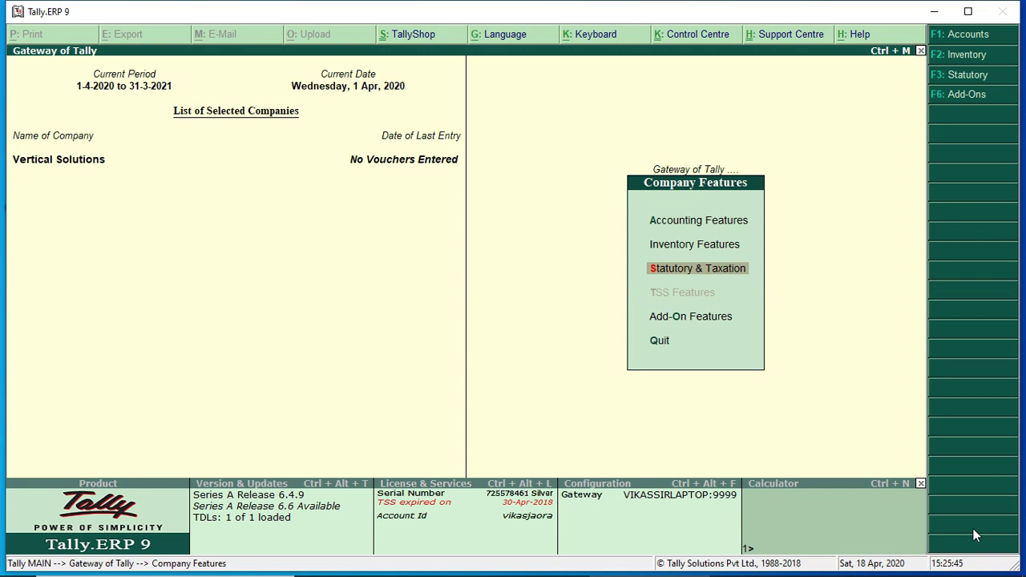
pyautogui.press('Return')
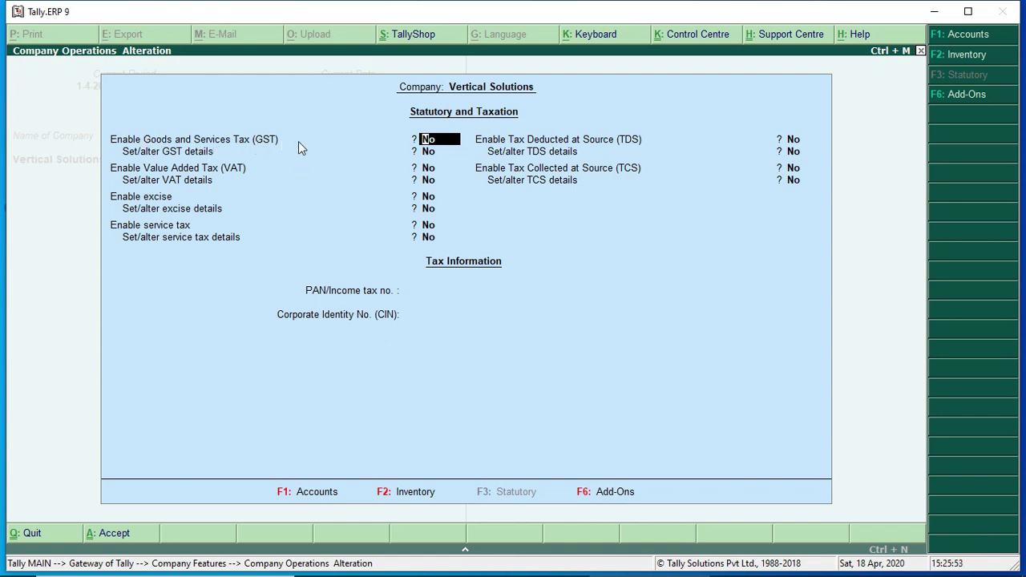
pyautogui.write('y')
pyautogui.press('Return')
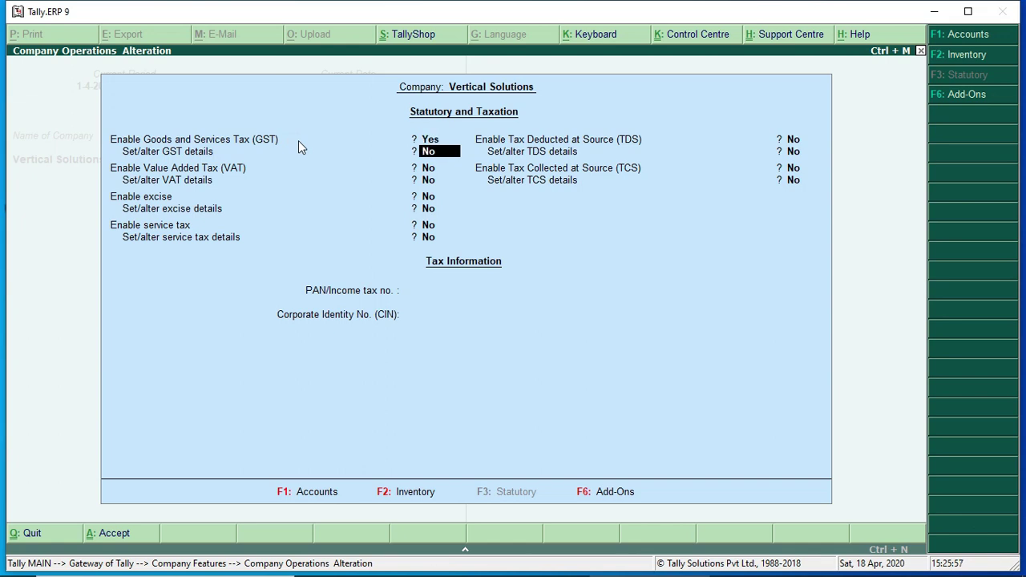
pyautogui.write('y')
pyautogui.press('Return')
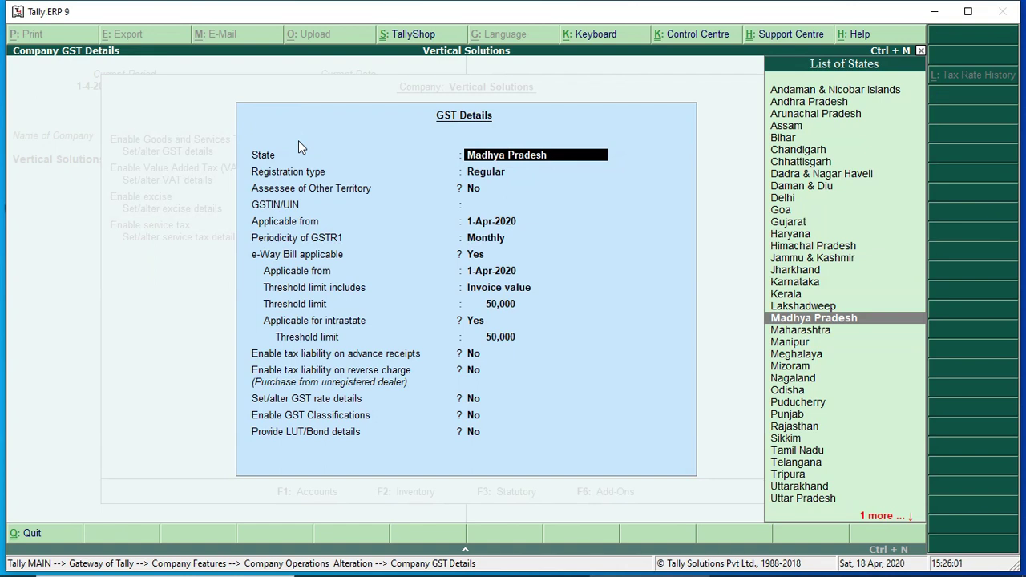
# Keep Madhya Pradesh and Regular registration, enter the company's GSTIN, and accept monthly GSTR1 defaults
pyautogui.press('Return')
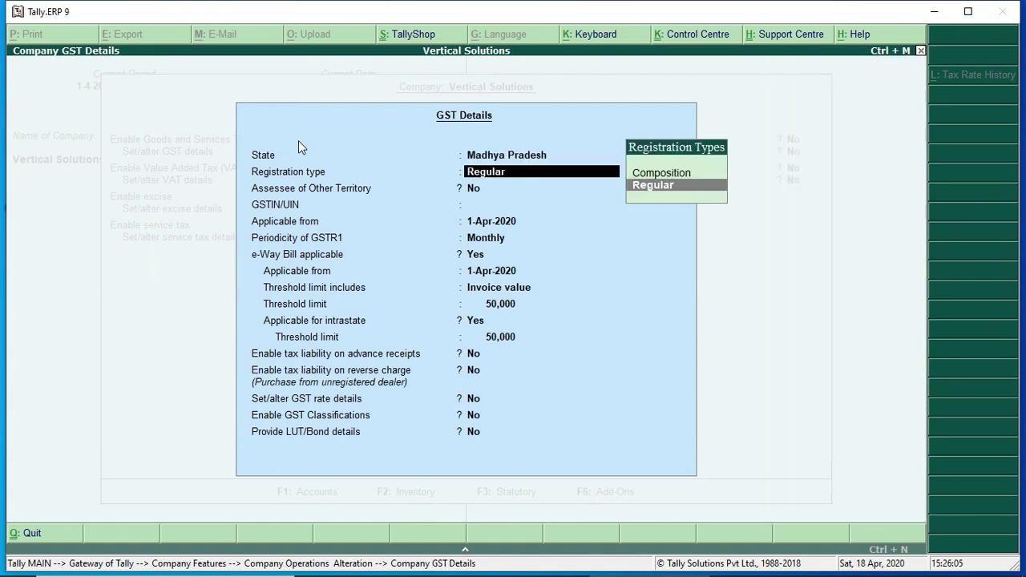
pyautogui.press('Return')
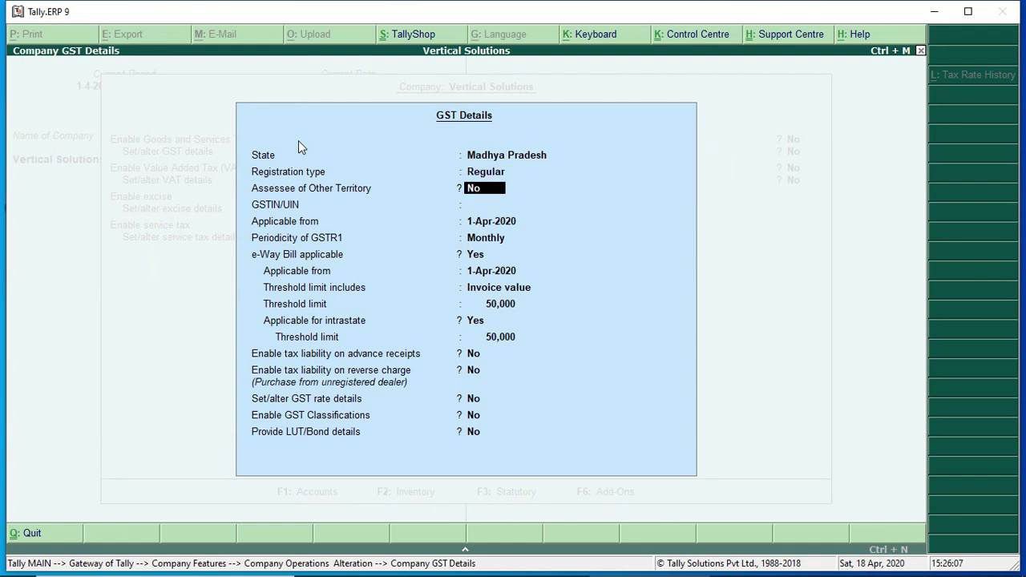
pyautogui.press('Return')
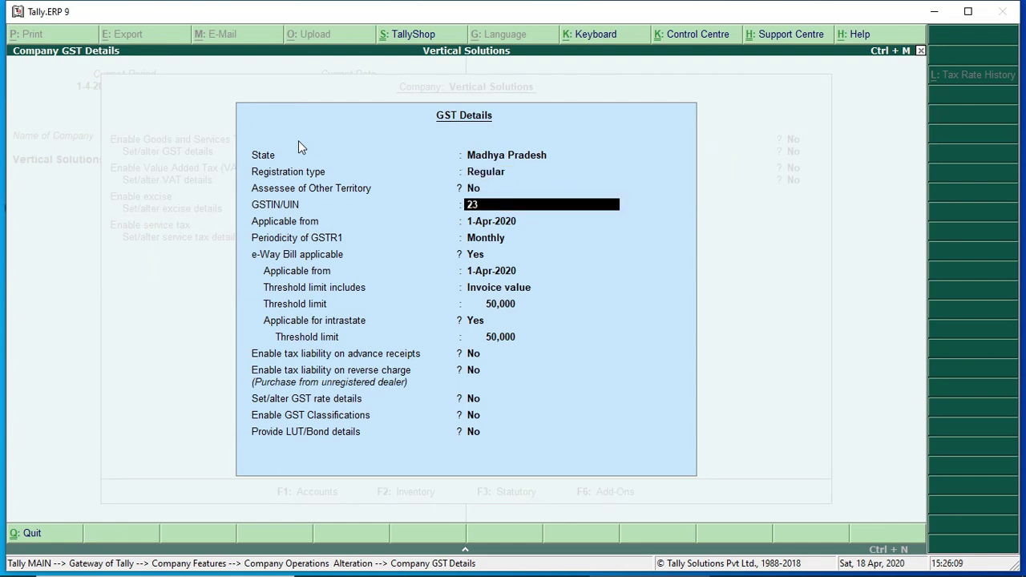
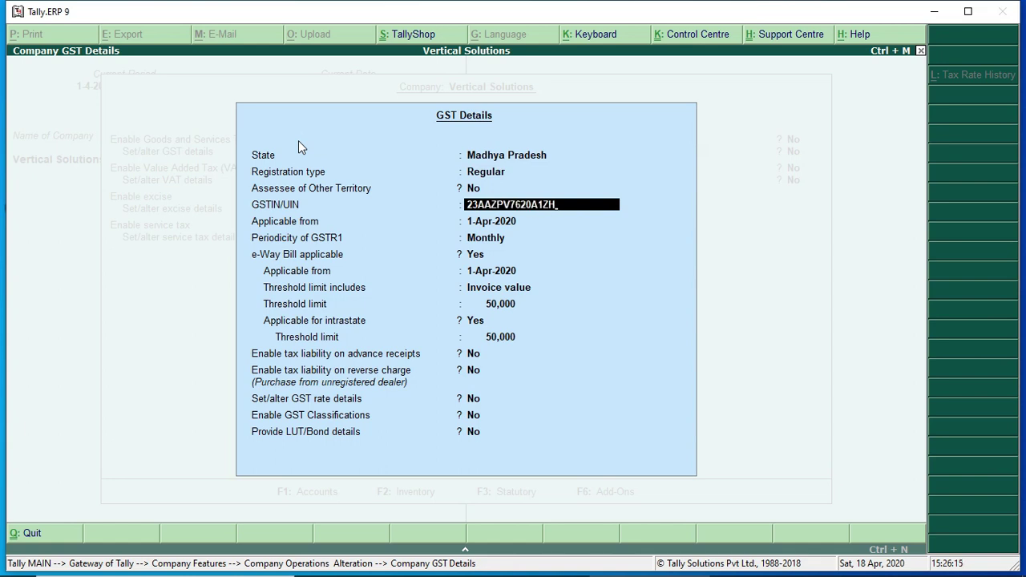
pyautogui.press('Return')
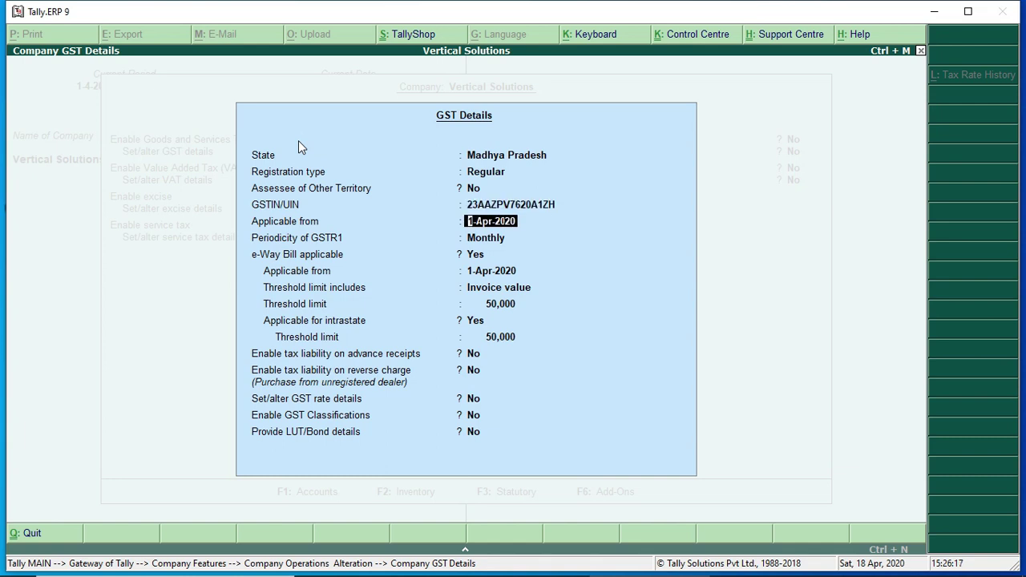
pyautogui.press('Return')
pyautogui.press('Return')
pyautogui.press('Return')
pyautogui.press('Return')
pyautogui.press('Return')
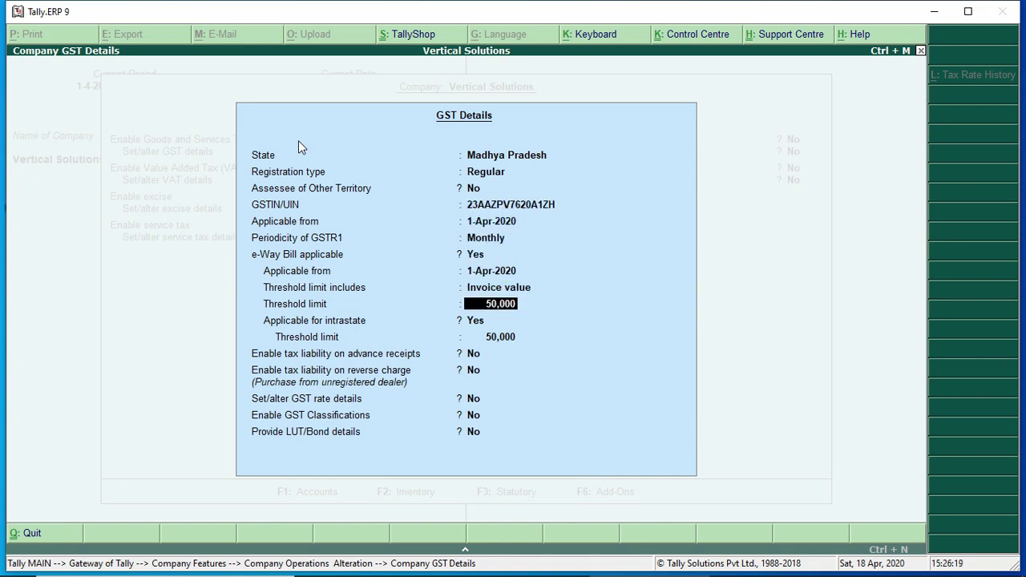
pyautogui.press('Return')
pyautogui.press('Return')
pyautogui.press('Return')
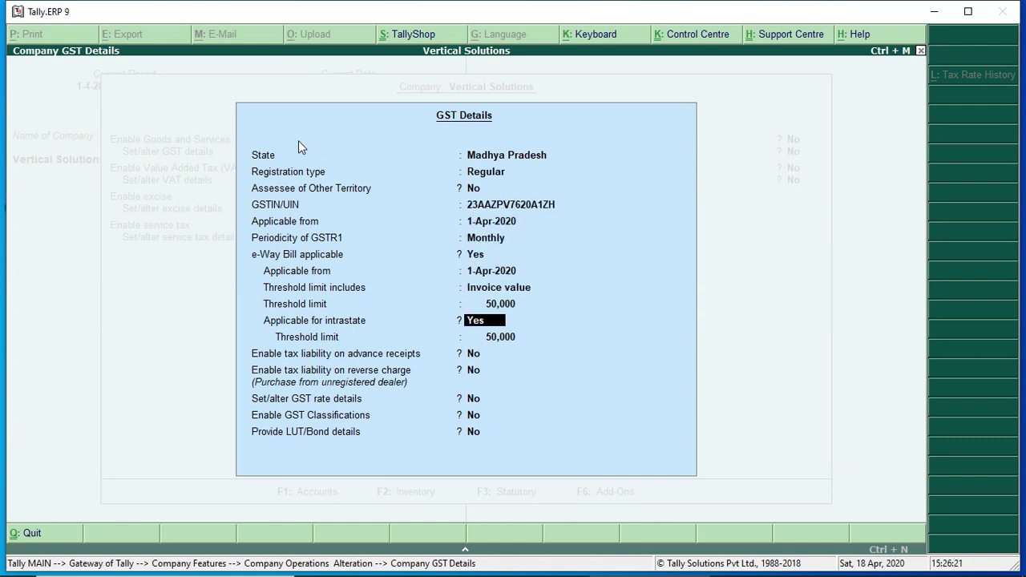
pyautogui.press('Return')
pyautogui.press('Return')
pyautogui.press('Return')
pyautogui.press('Return')
pyautogui.press('Return')
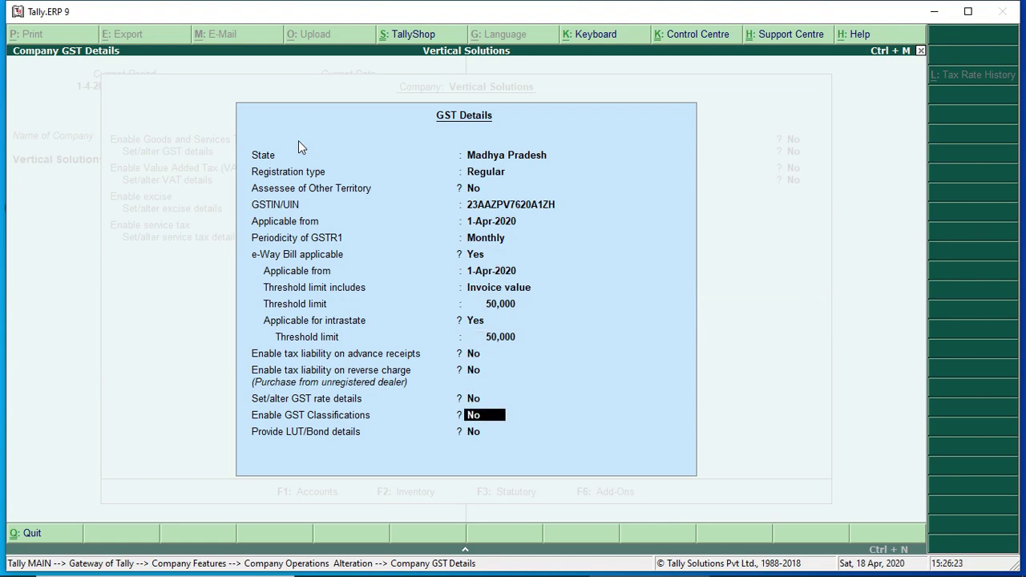
pyautogui.press('Return')
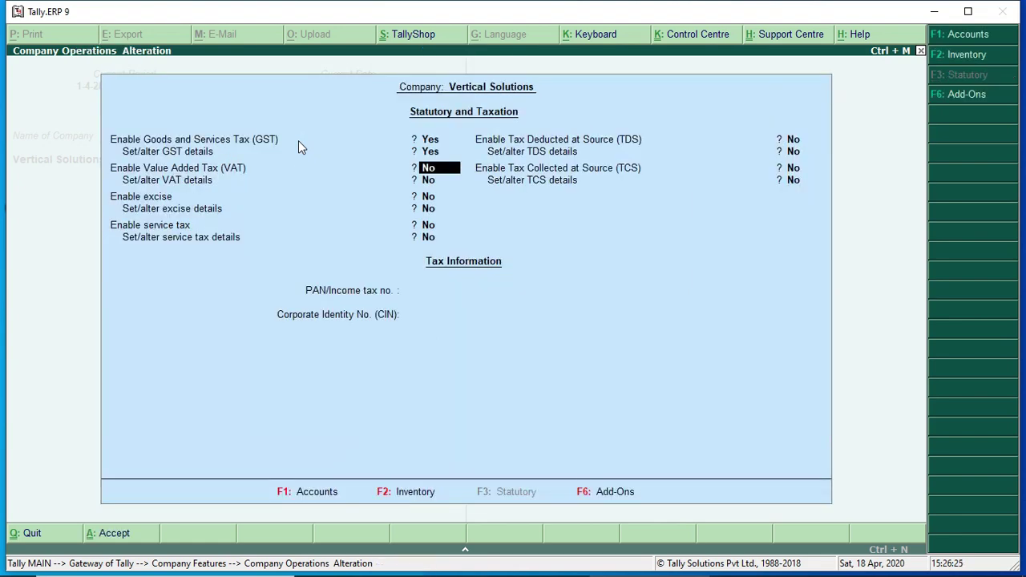
pyautogui.press('Return')
pyautogui.press('Return')
pyautogui.press('Return')
pyautogui.press('Return')
pyautogui.press('Return')
pyautogui.press('Return')
pyautogui.press('Return')
pyautogui.press('Return')
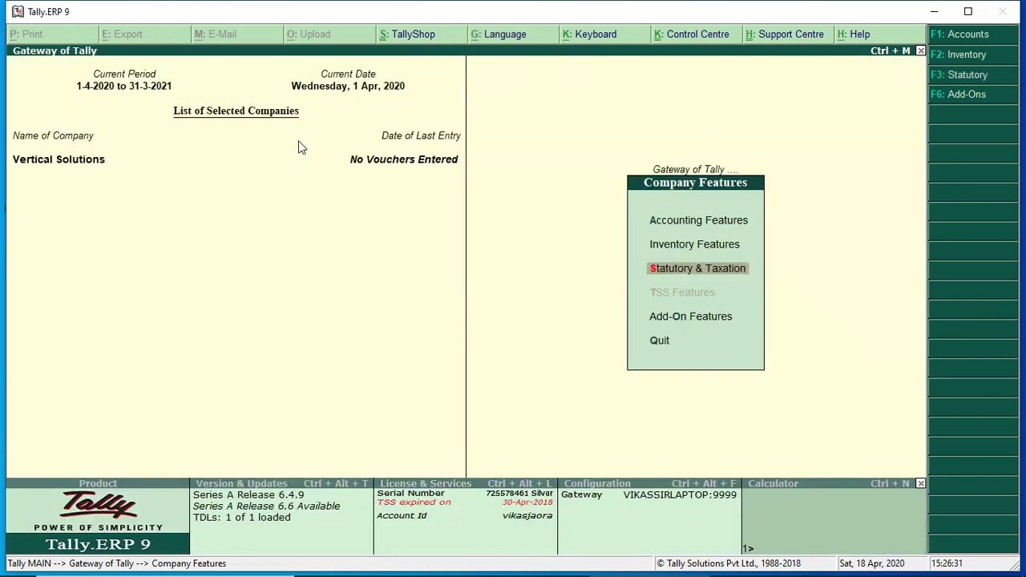
# Leave Company Features and open the Accounts Info. group masters from Gateway of Tally
pyautogui.press('Escape')
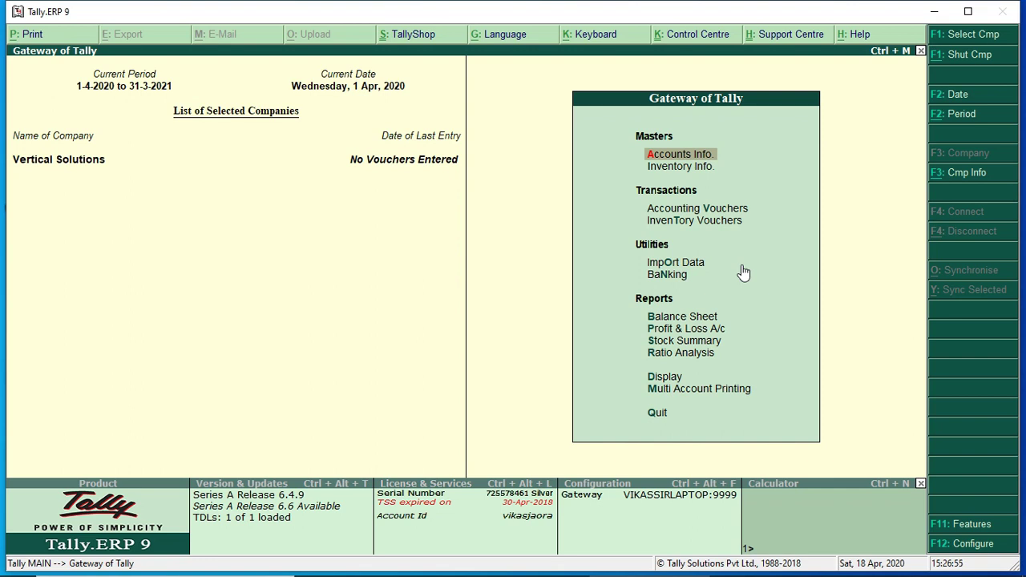
pyautogui.press('Down')
pyautogui.press('Up')
pyautogui.press('Return')
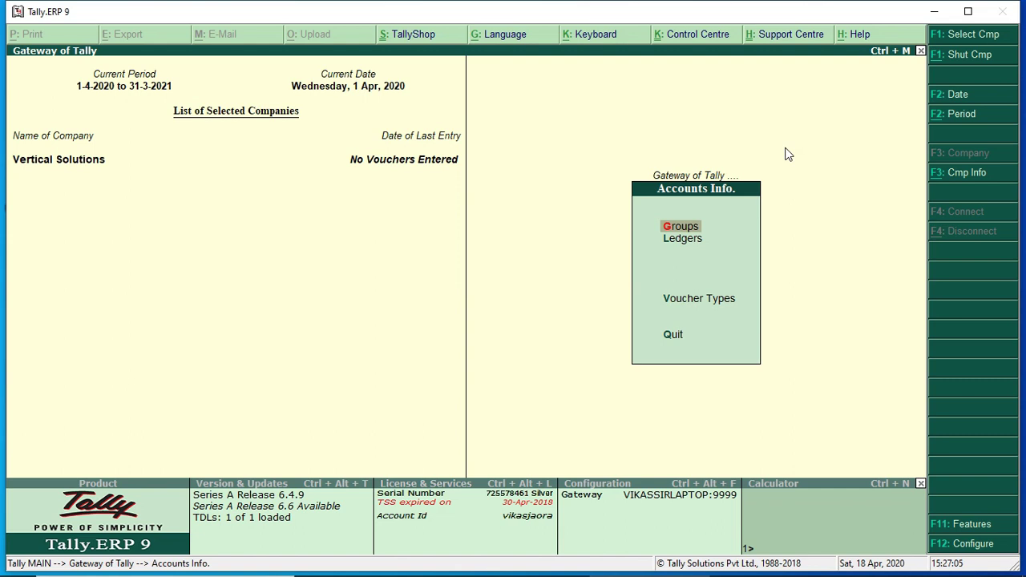
pyautogui.press('Return')
# Display a single group and browse the group list down to Current Liabilities
pyautogui.press('Down')
pyautogui.press('Return')
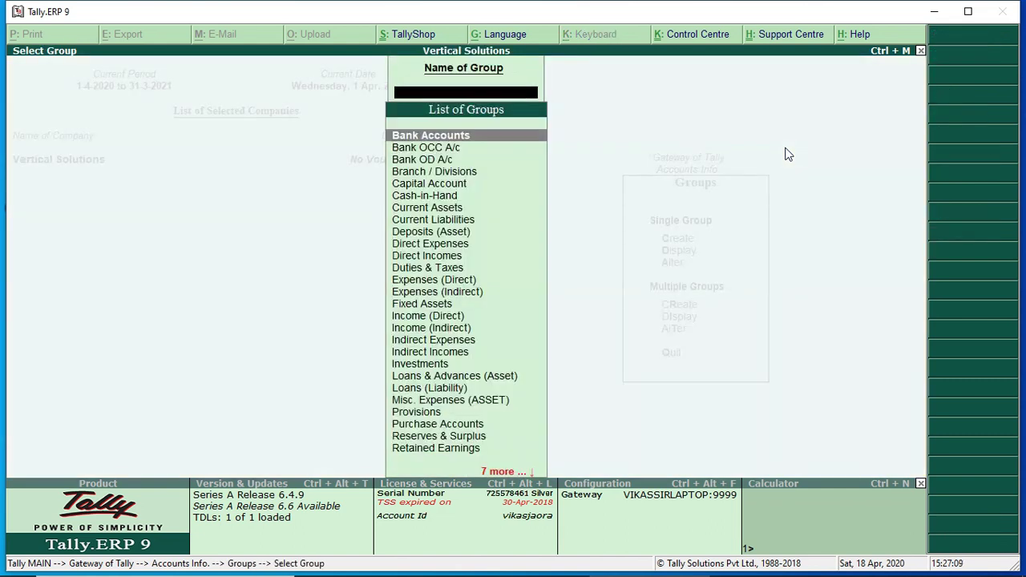
pyautogui.press('Down')
pyautogui.press('Down')
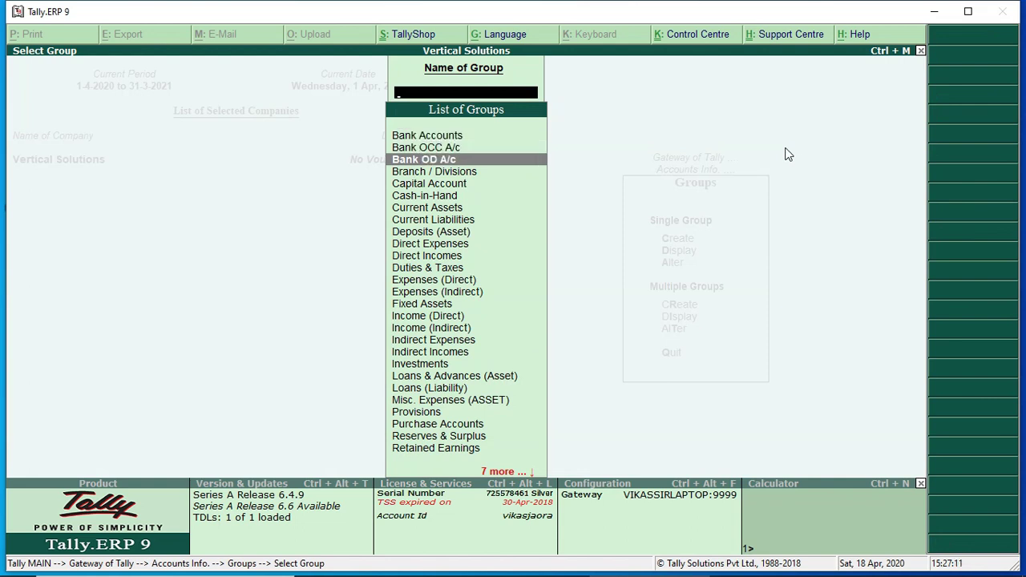
pyautogui.press('Down')
pyautogui.press('Down')
pyautogui.press('Down')
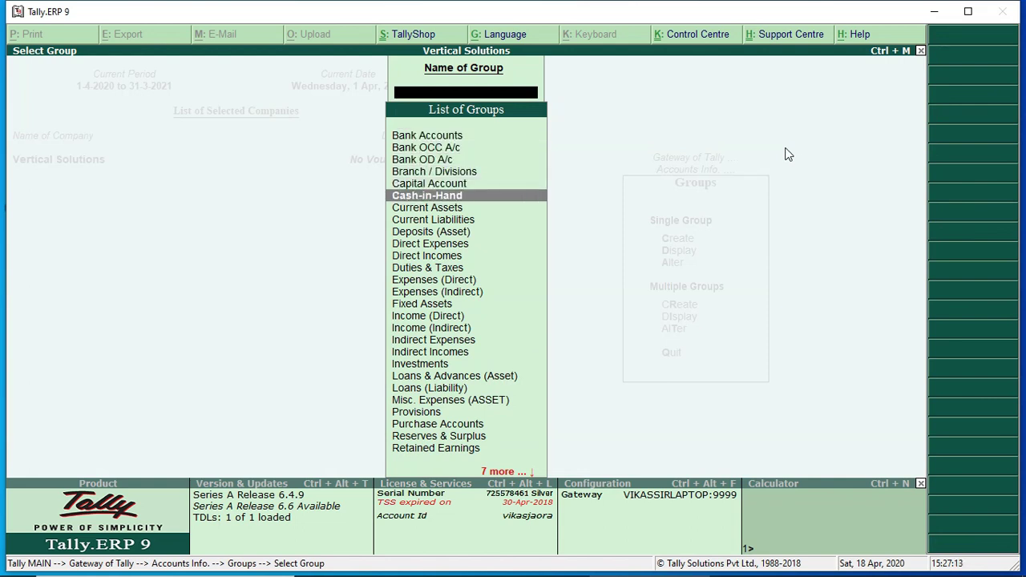
pyautogui.press('Down')
pyautogui.press('Down')
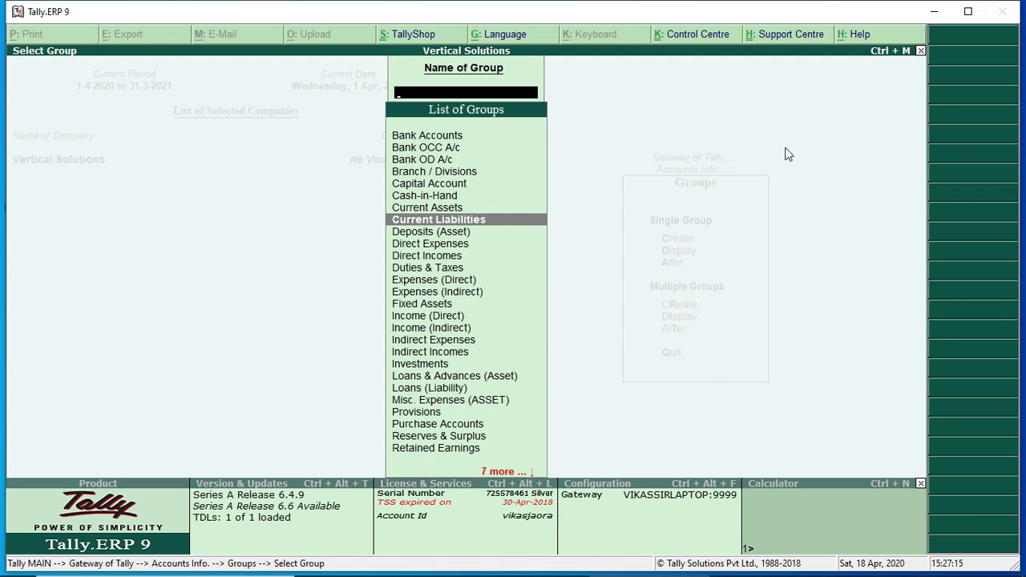
pyautogui.press('Down')
pyautogui.press('Down')
pyautogui.press('Down')
pyautogui.press('Down')
pyautogui.press('Down')
pyautogui.press('Down')
pyautogui.press('Down')
pyautogui.press('Down')
pyautogui.press('Down')
pyautogui.press('Down')
pyautogui.press('Down')
pyautogui.press('Down')
pyautogui.press('Down')
pyautogui.press('Down')
pyautogui.press('Down')
pyautogui.press('Down')
pyautogui.press('Down')
pyautogui.press('Down')
pyautogui.press('Down')
pyautogui.press('Down')
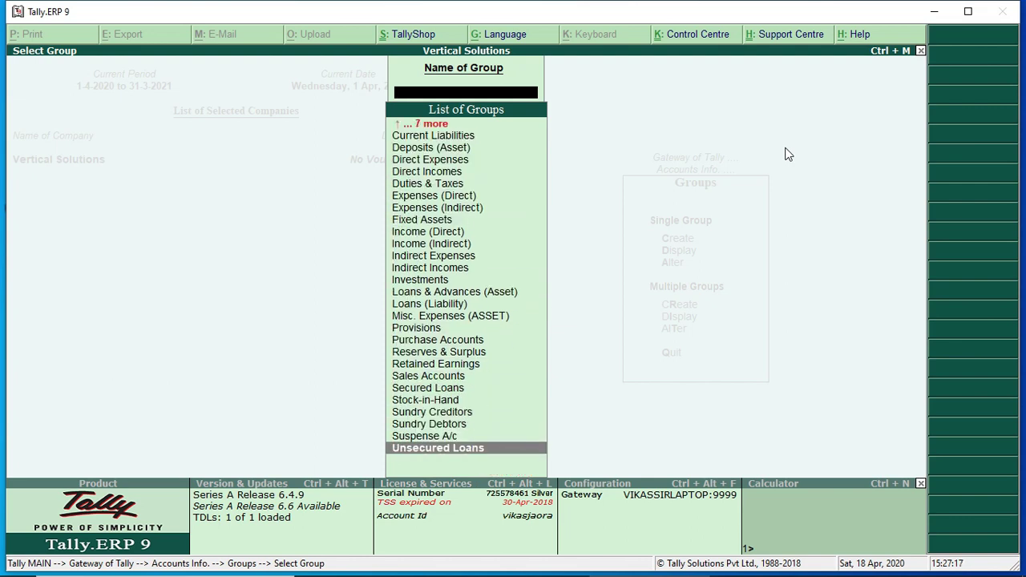
pyautogui.press('Up')
pyautogui.press('Up')
pyautogui.press('Up')
pyautogui.press('Up')
pyautogui.press('Up')
pyautogui.press('Up')
pyautogui.press('Up')
pyautogui.press('Up')
pyautogui.press('Up')
pyautogui.press('Up')
pyautogui.press('Up')
pyautogui.press('Up')
pyautogui.press('Up')
pyautogui.press('Up')
pyautogui.press('Up')
pyautogui.press('Up')
pyautogui.press('Up')
pyautogui.press('Up')
pyautogui.press('Up')
pyautogui.press('Up')
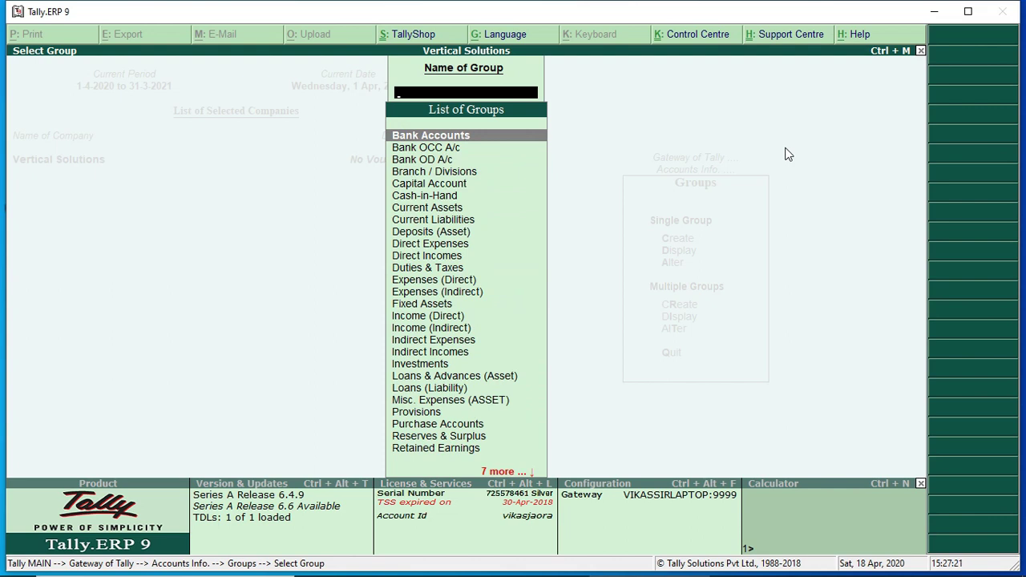
# Go back to Accounts Info. and open Ledger Creation
pyautogui.press('Escape')
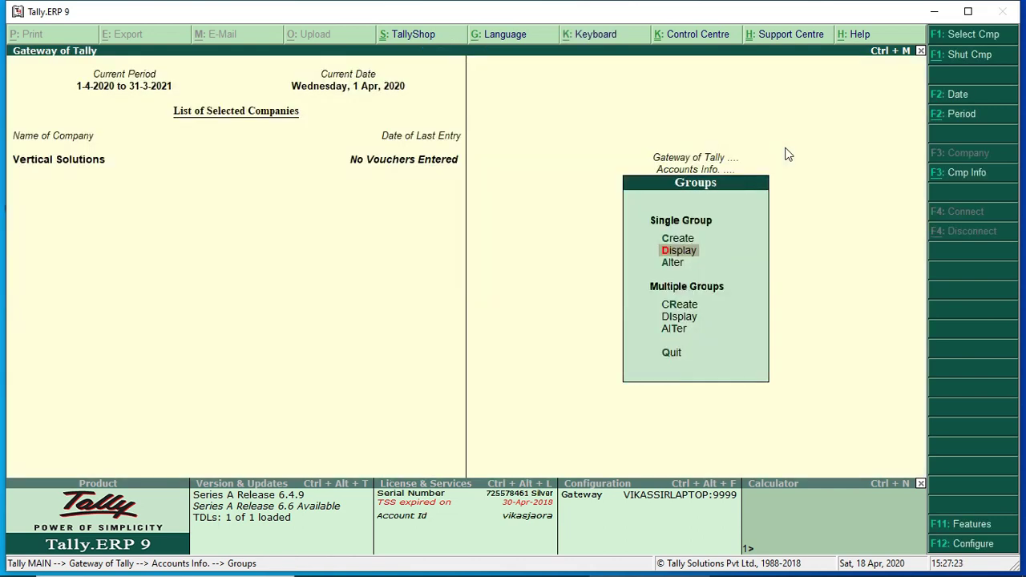
pyautogui.press('Escape')
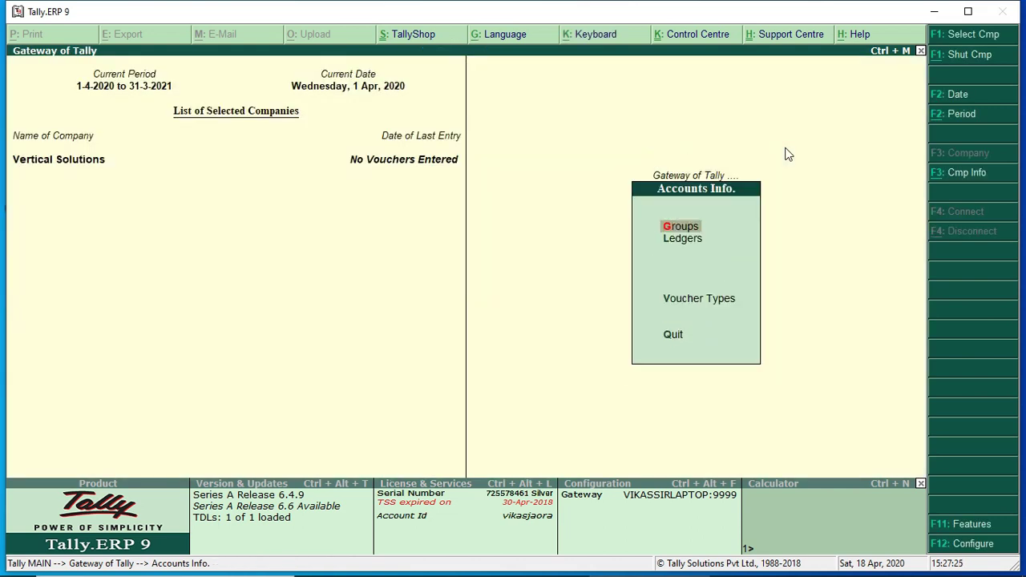
pyautogui.press('Down')
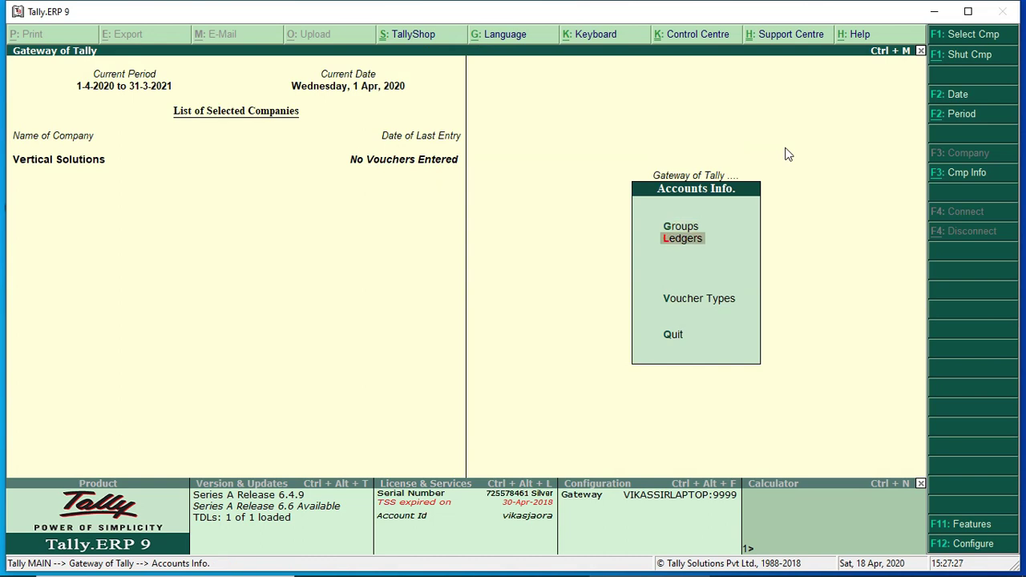
pyautogui.press('Return')
pyautogui.press('Return')
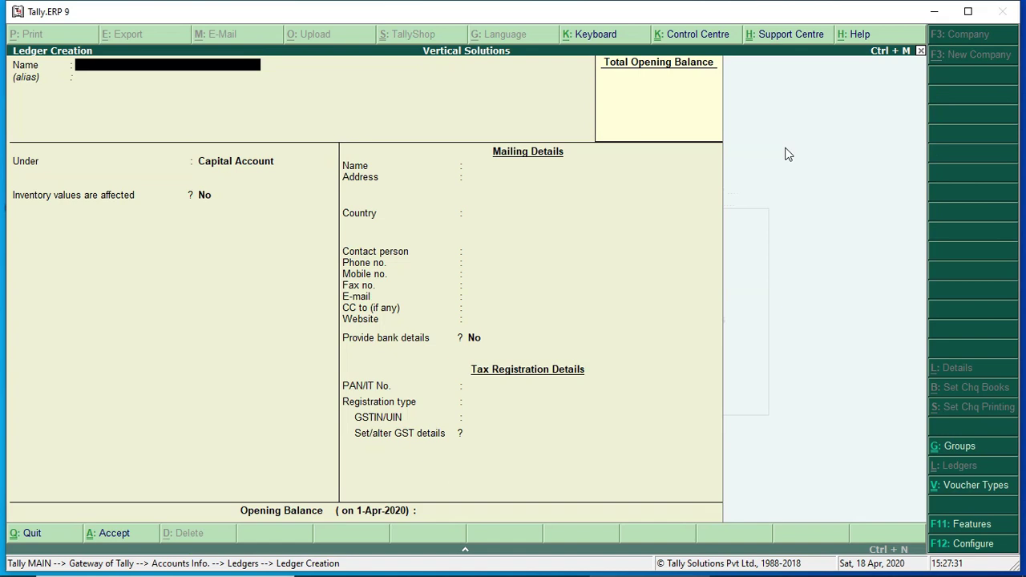
# Enter Purchase A/c under Purchase Accounts, inventory affected, GST applicable, Goods as supply type
pyautogui.write('Purchase A/c')
pyautogui.press('Return')
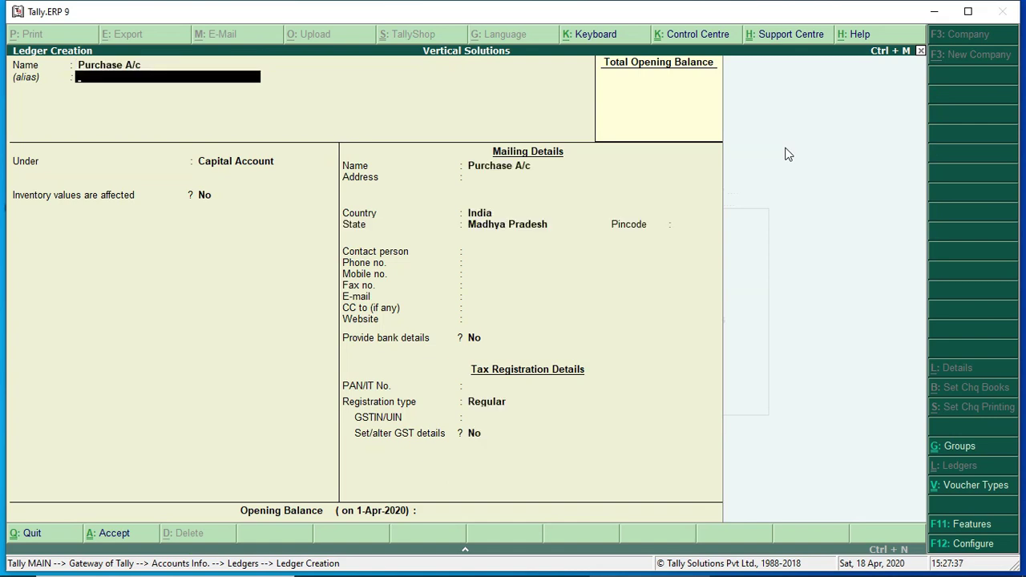
pyautogui.press('Return')
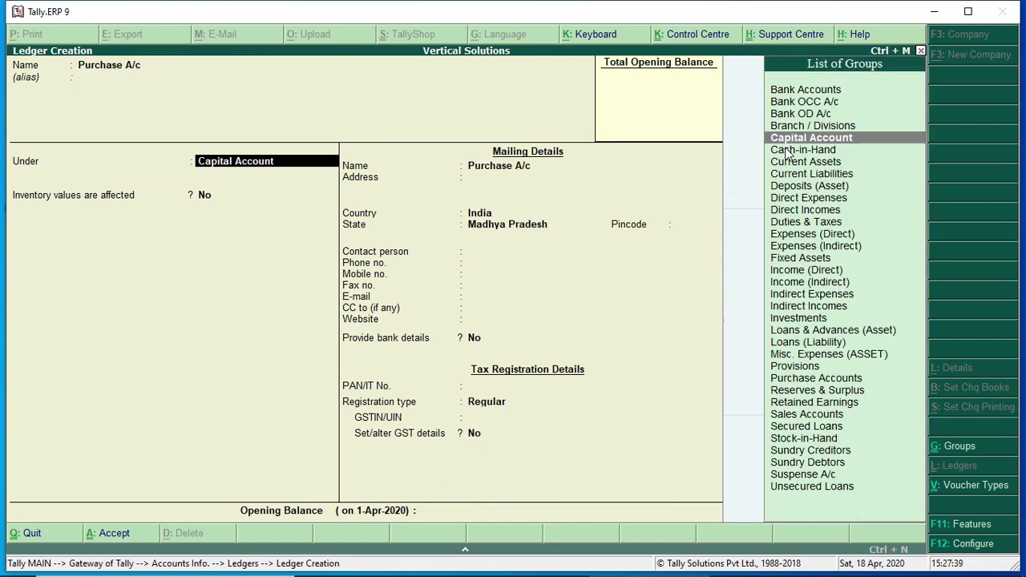
pyautogui.write('Pu')
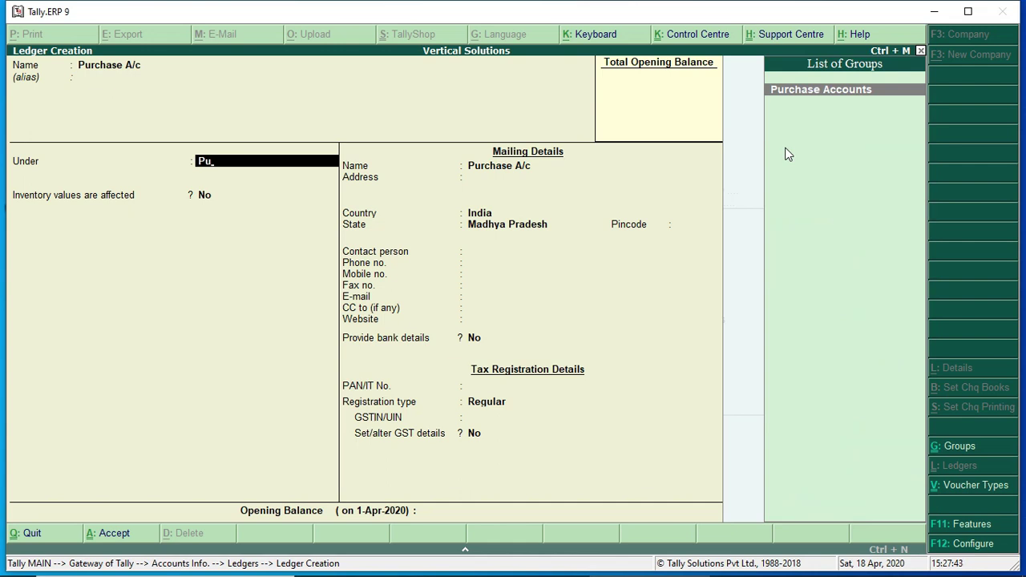
pyautogui.press('Return')
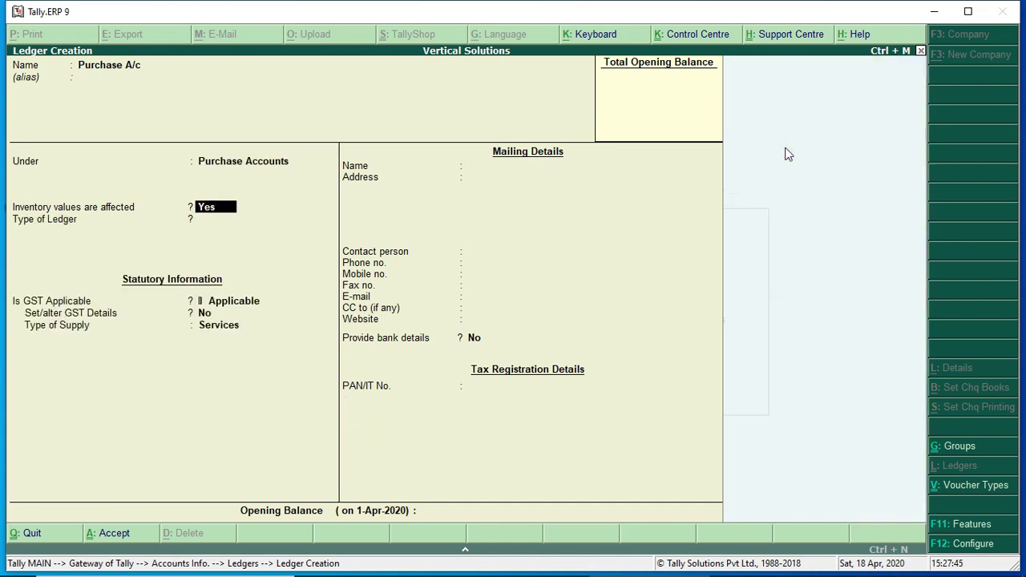
pyautogui.press('Return')
pyautogui.press('Return')
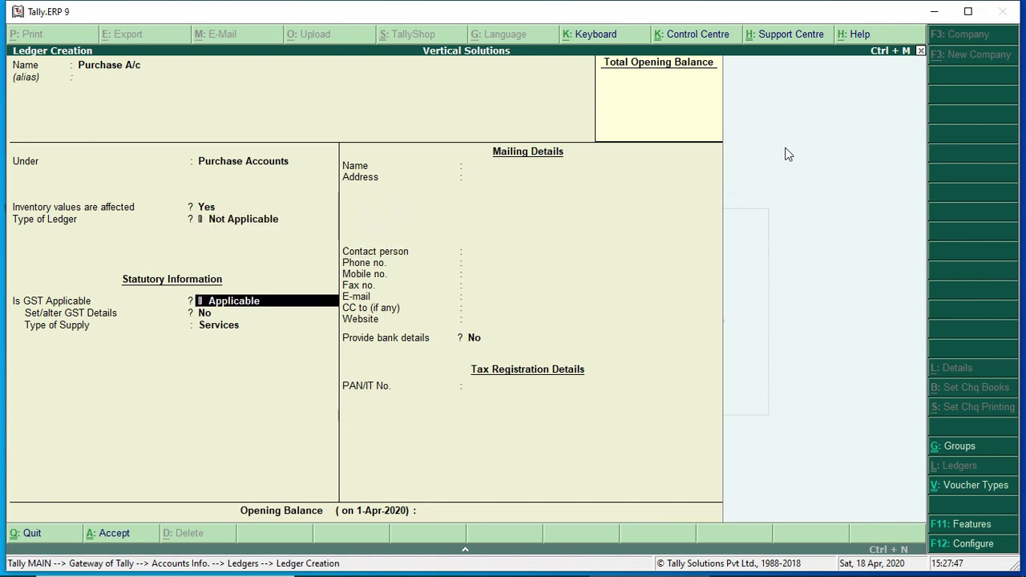
pyautogui.press('Return')
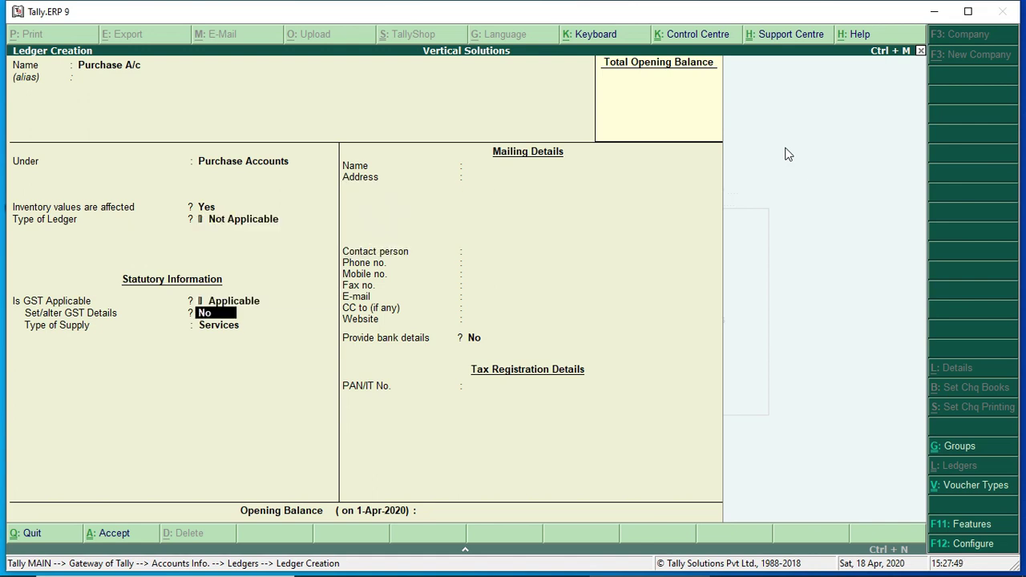
pyautogui.press('Return')
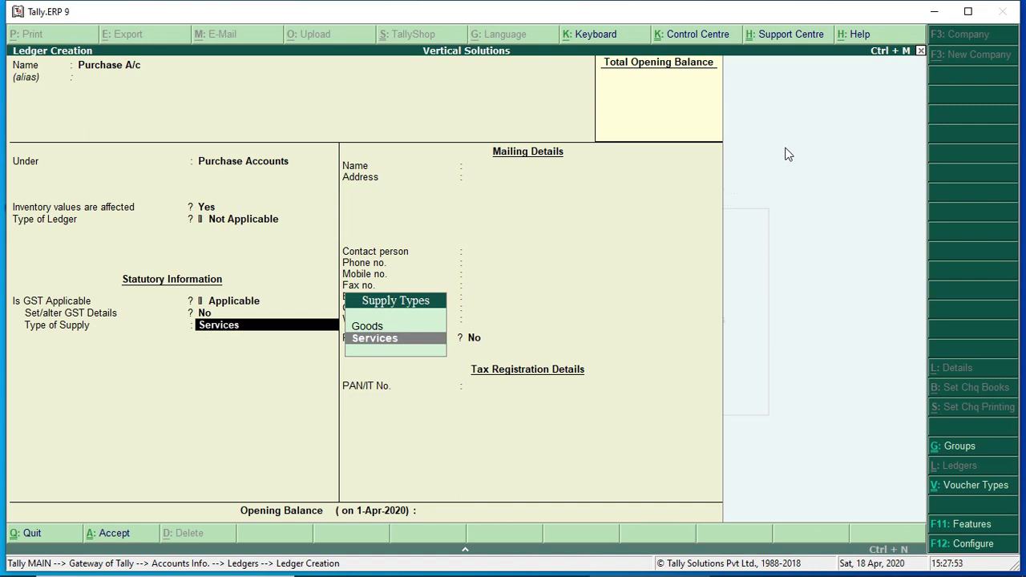
pyautogui.press('Up')
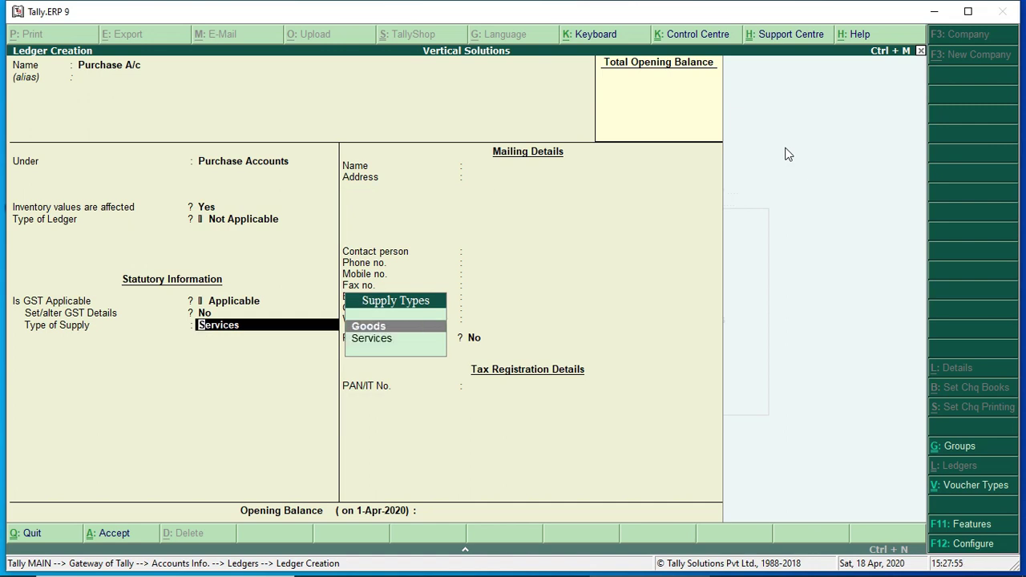
pyautogui.press('Return')
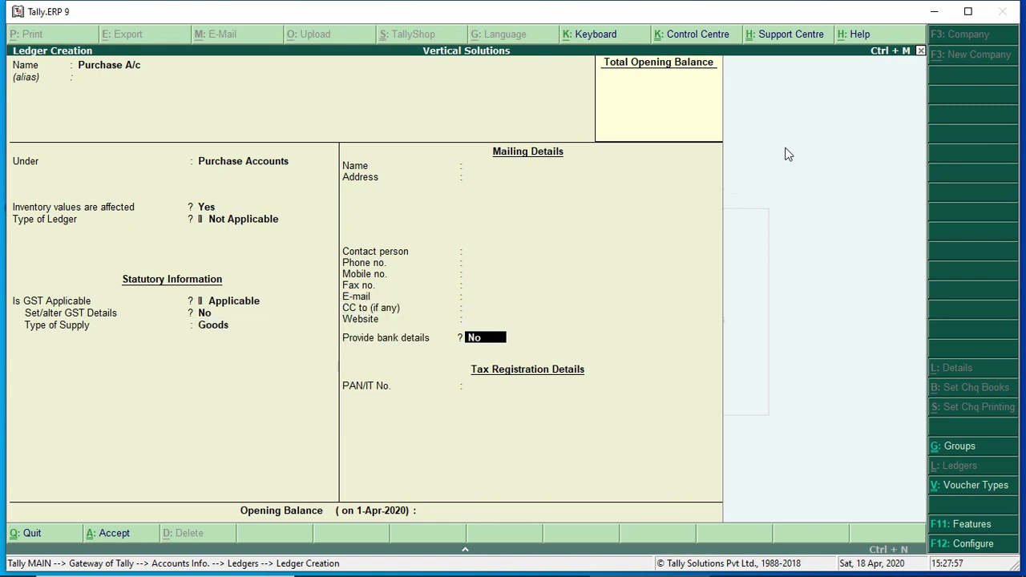
pyautogui.press('Return')
pyautogui.press('Return')
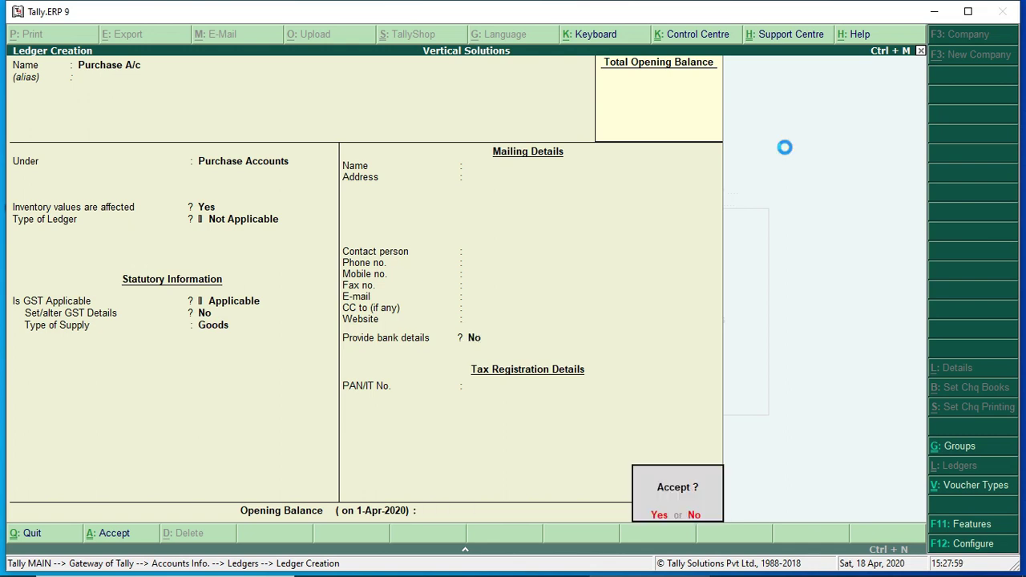
pyautogui.press('Return')
# Enter Sales A/c under Sales Accounts, choose Goods as supply type, and save the ledger
pyautogui.write('Sales A/c')
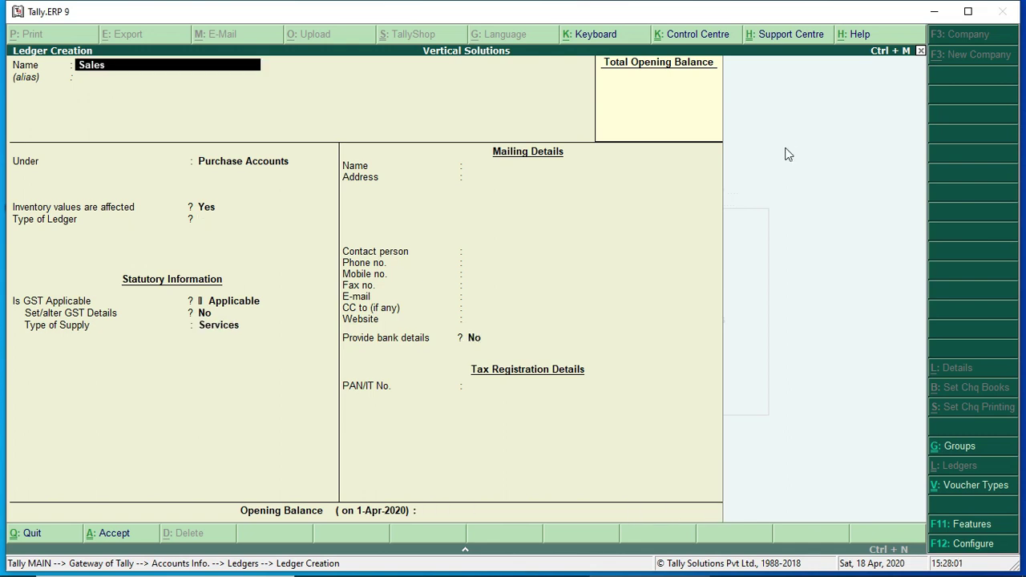
pyautogui.press('Return')
pyautogui.press('Return')
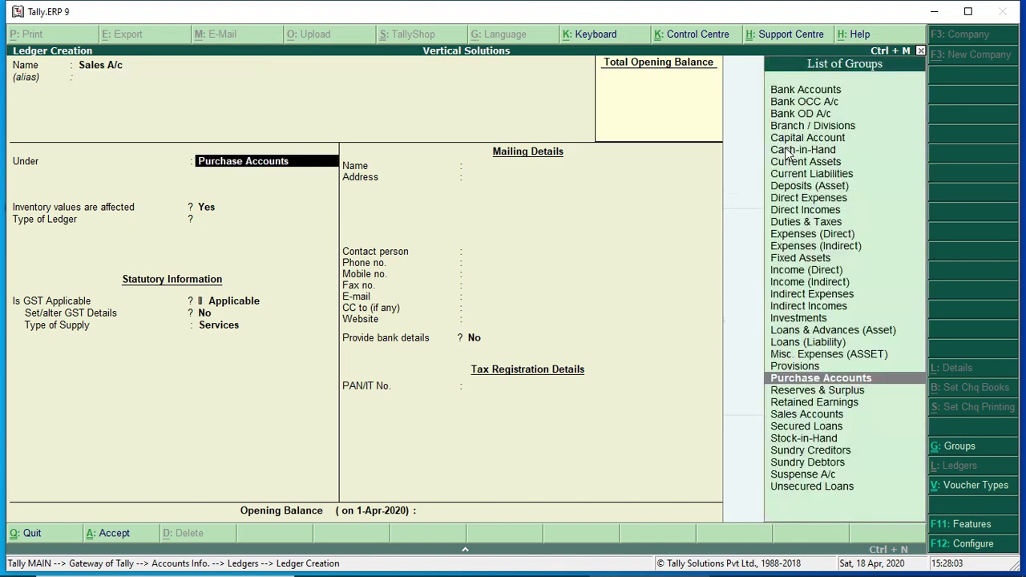
pyautogui.write('Sa')
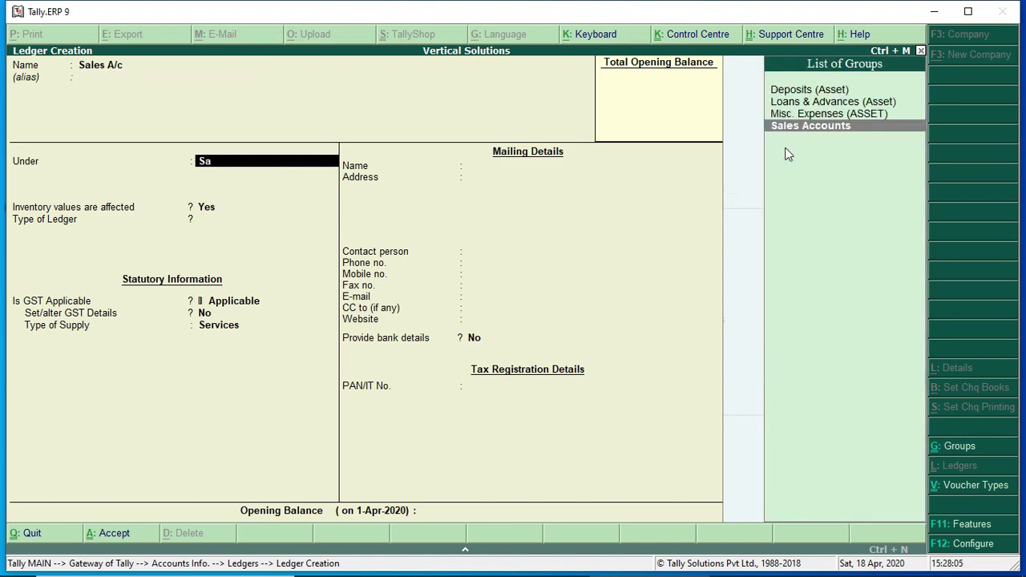
pyautogui.press('Return')
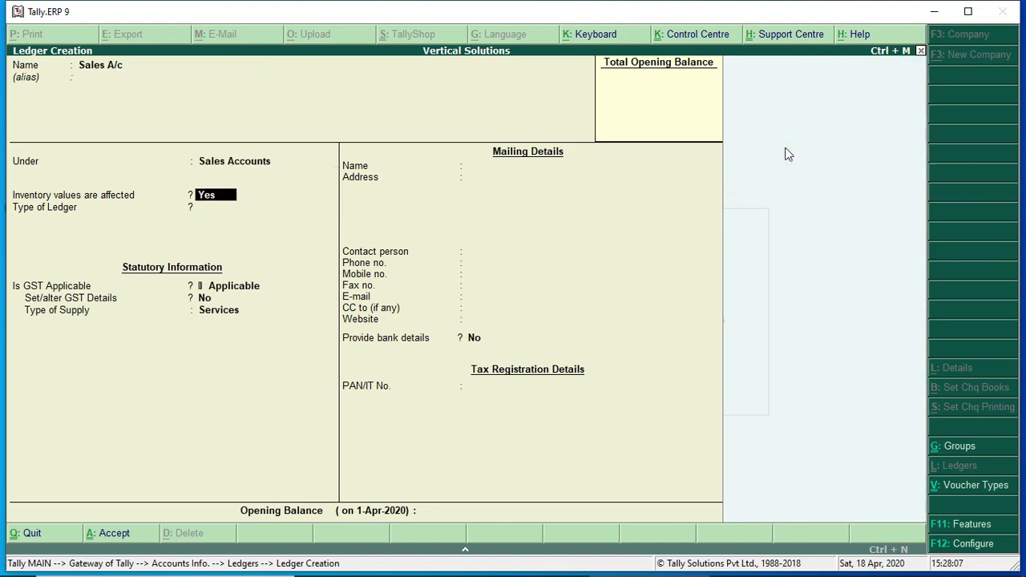
pyautogui.press('Return')
pyautogui.press('Return')
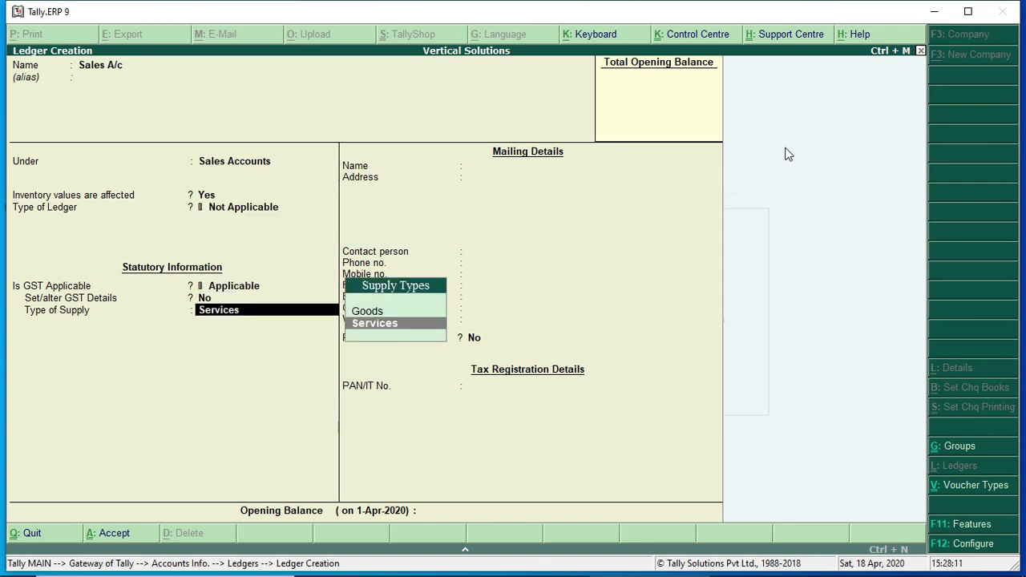
pyautogui.press('Up')
pyautogui.press('Return')
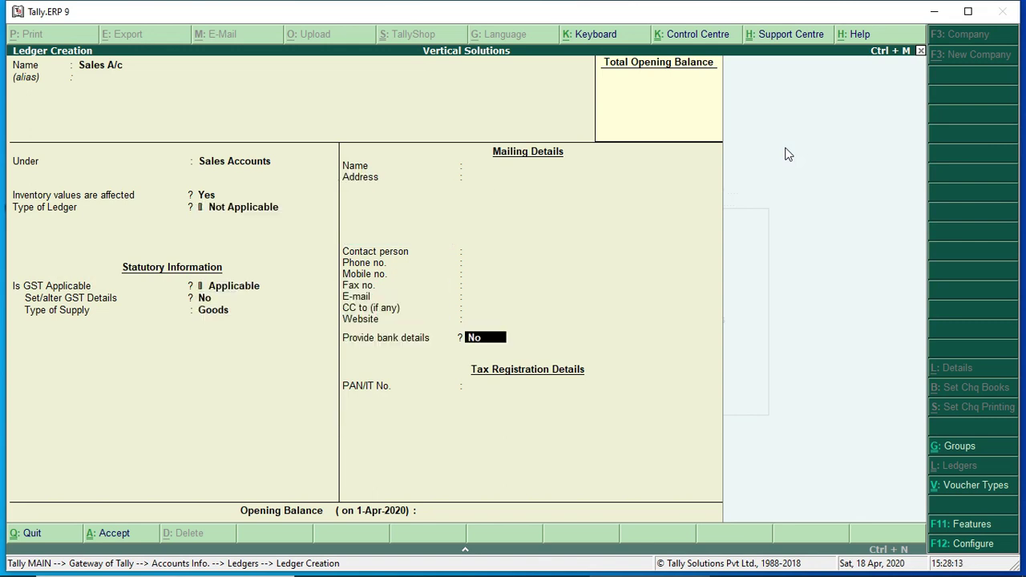
pyautogui.press('Return')
pyautogui.press('Return')
pyautogui.press('Return')
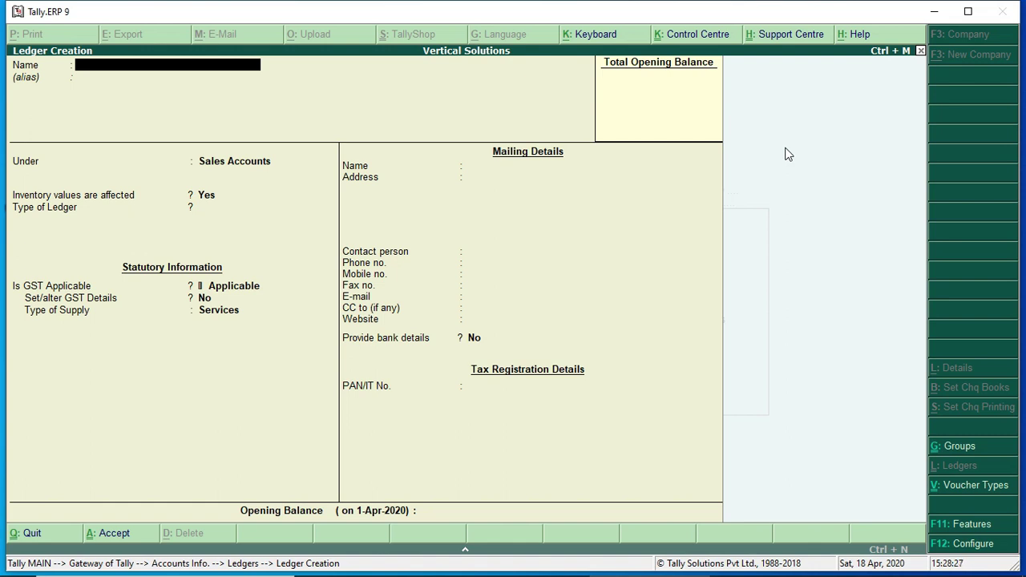
# Enter Mp Supplier under Sundry Creditors, keep Madhya Pradesh and Regular registration, and save
pyautogui.write('Mp Supplier')
pyautogui.press('Return')
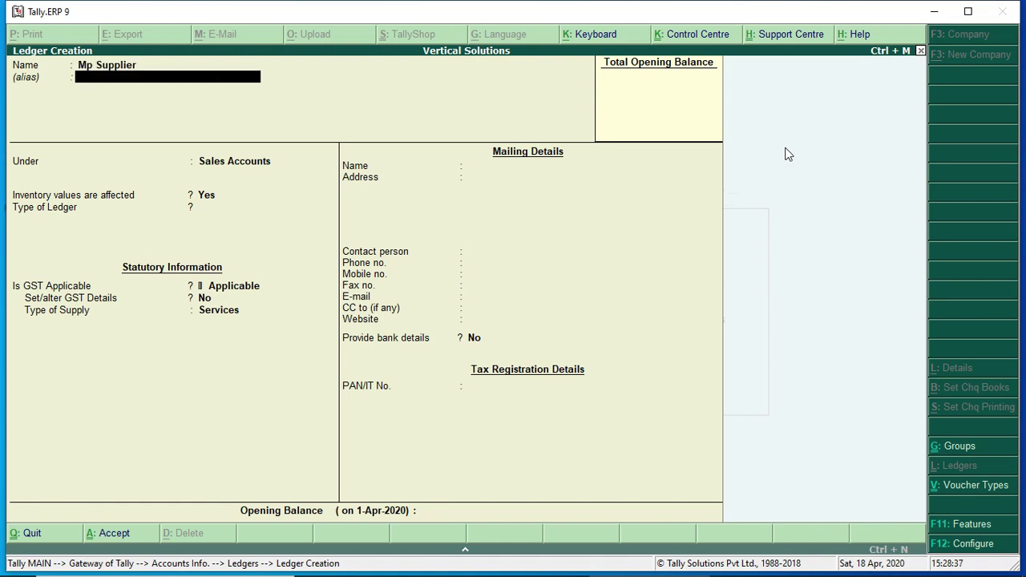
pyautogui.press('Return')
pyautogui.write('Su')
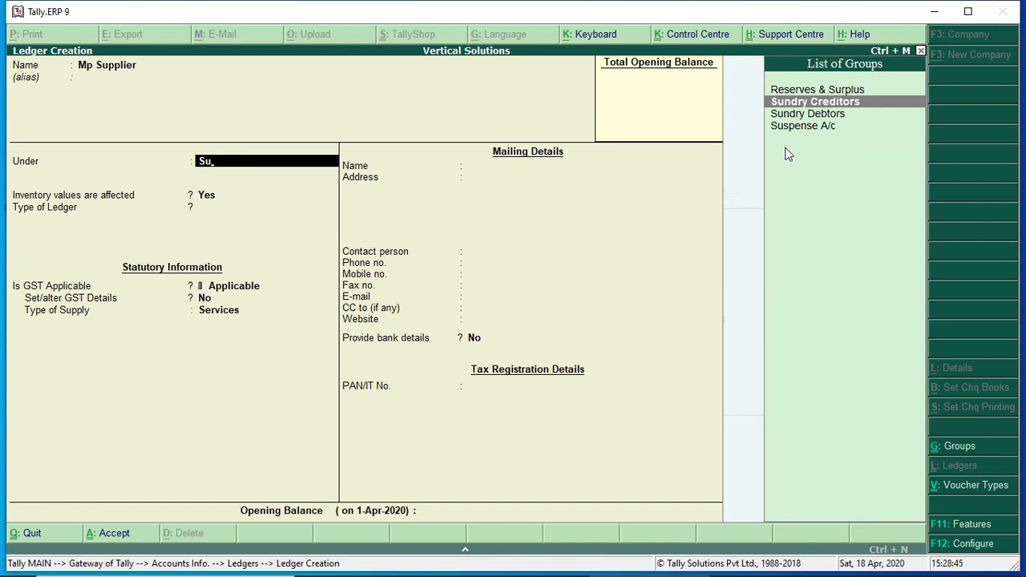
pyautogui.click(863, 105)
pyautogui.press('Return')
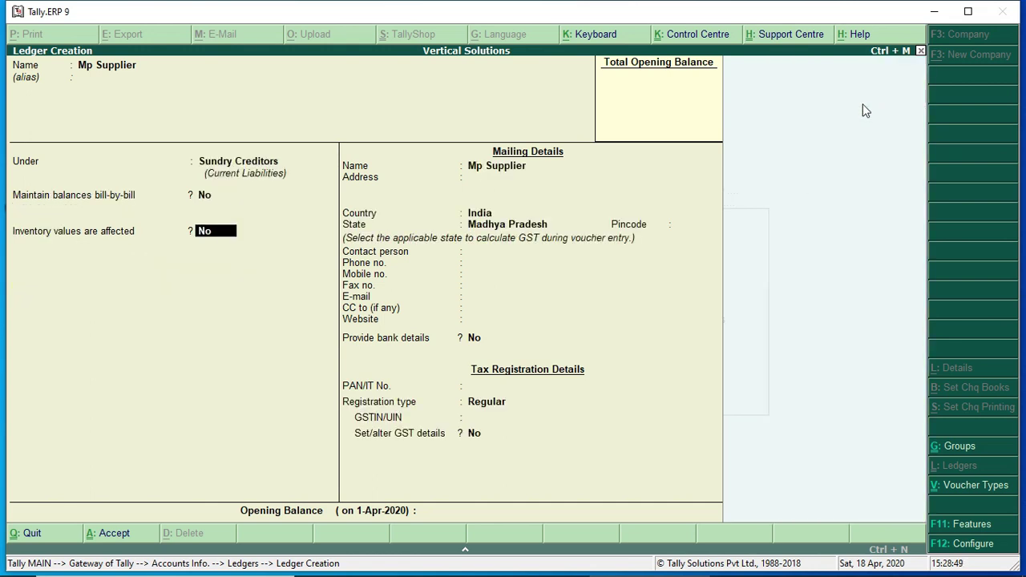
pyautogui.press('Return')
pyautogui.press('Return')
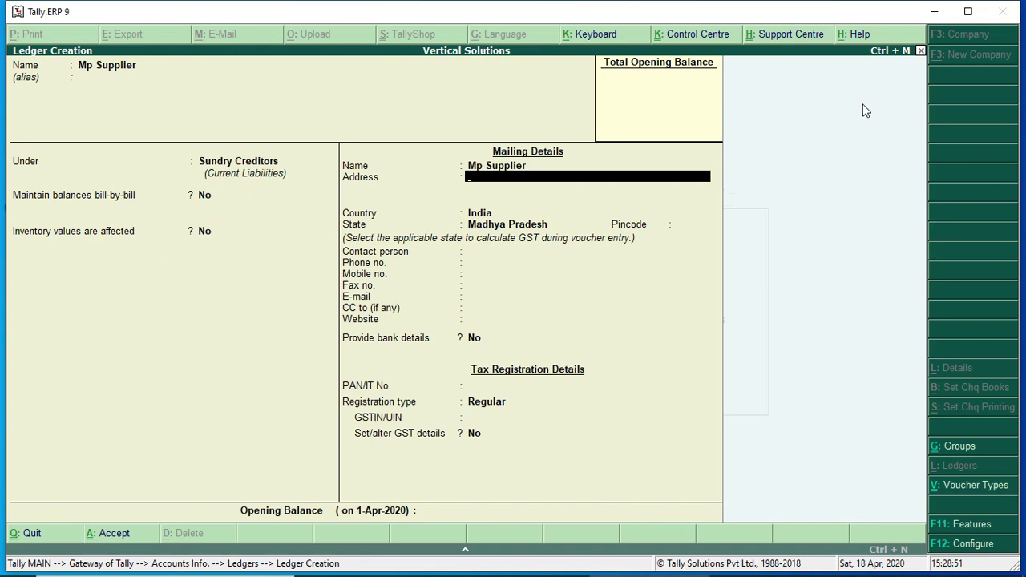
pyautogui.press('Return')
pyautogui.press('Return')
pyautogui.press('Return')
pyautogui.press('Return')
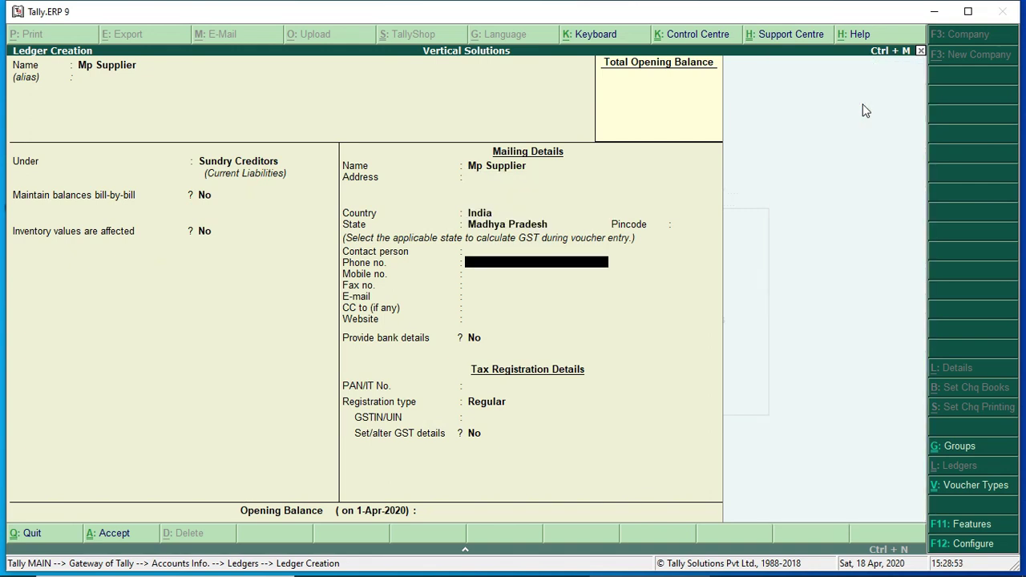
pyautogui.press('Return')
pyautogui.press('Return')
pyautogui.press('Return')
pyautogui.press('Return')
pyautogui.press('Return')
pyautogui.press('Return')
pyautogui.press('Return')
pyautogui.press('Return')
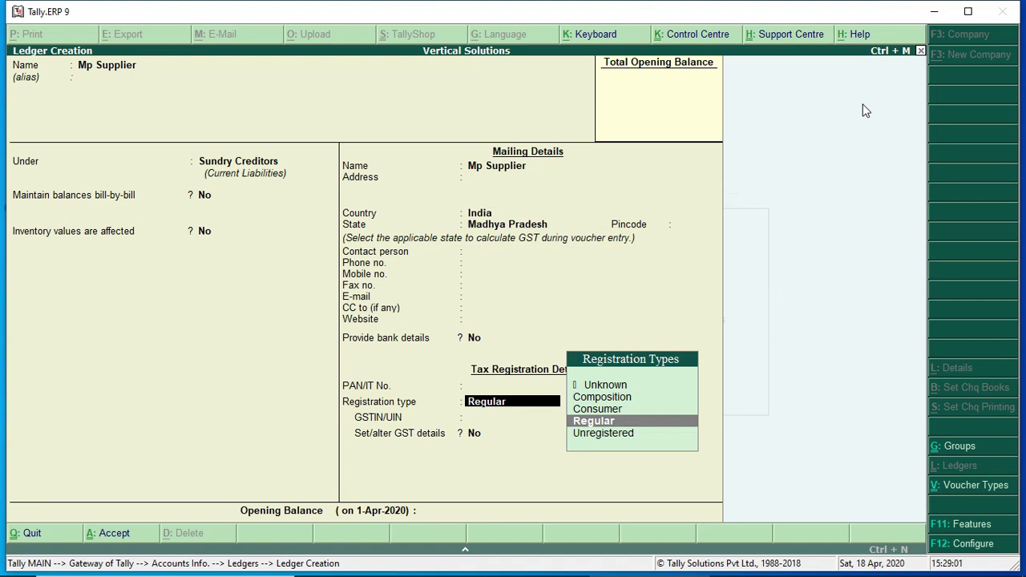
pyautogui.press('Return')
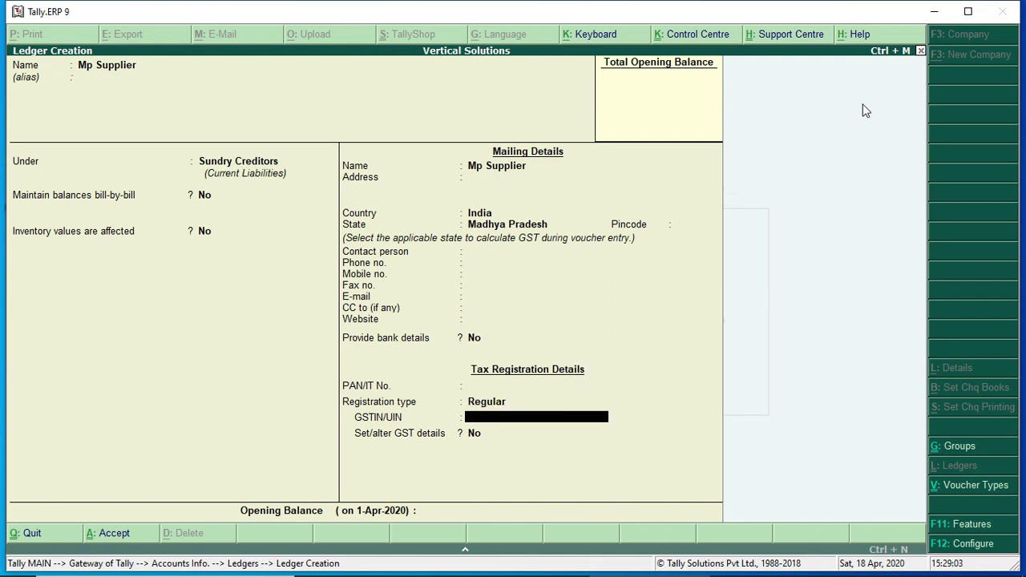
pyautogui.press('Return')
pyautogui.press('Return')
pyautogui.press('Return')
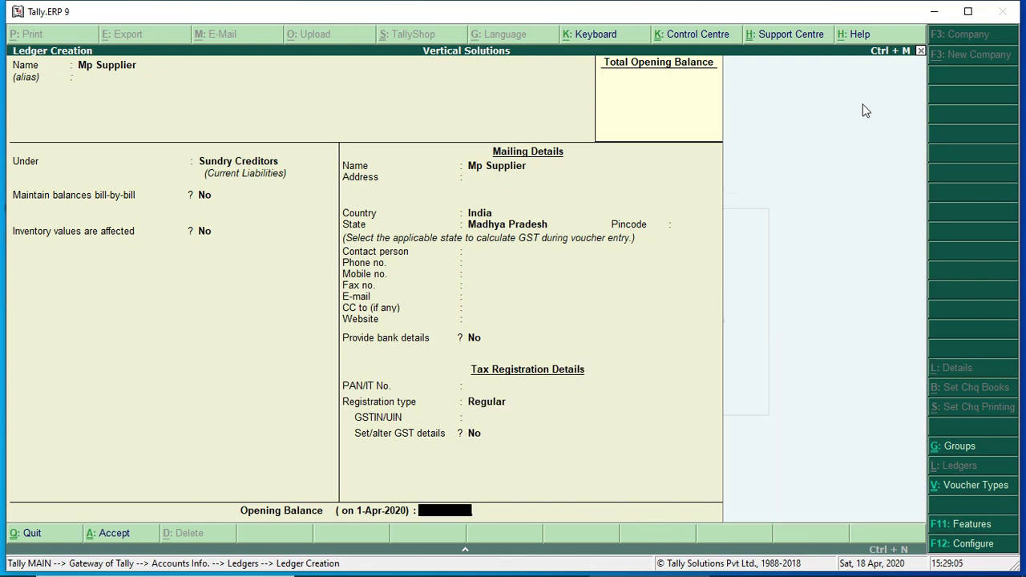
pyautogui.press('Return')
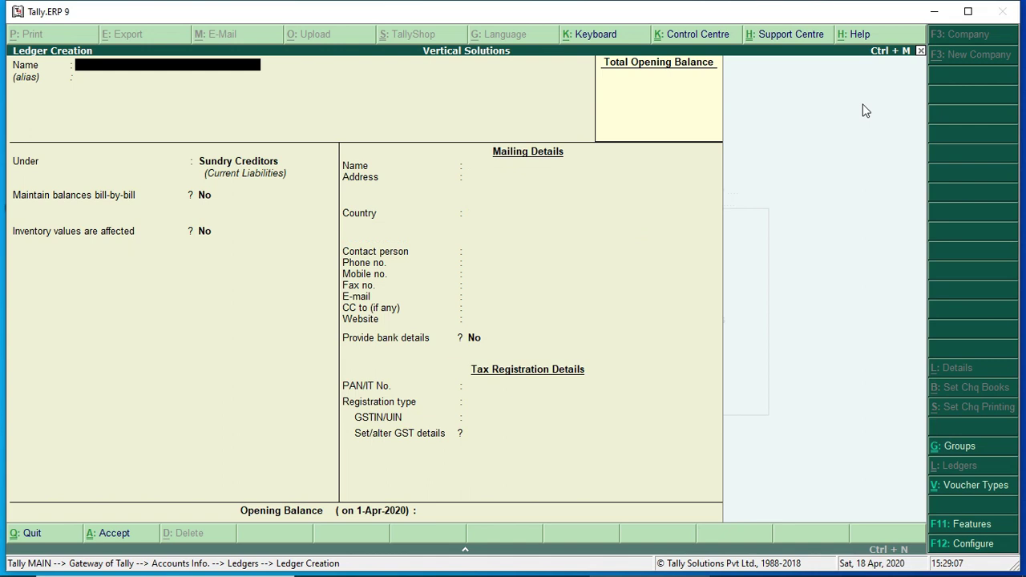
# Enter Raj Supplier under Sundry Creditors with state Rajasthan, Regular registration and blank GSTIN
pyautogui.write('Raj Supplie')
pyautogui.press('Return')
pyautogui.press('Return')
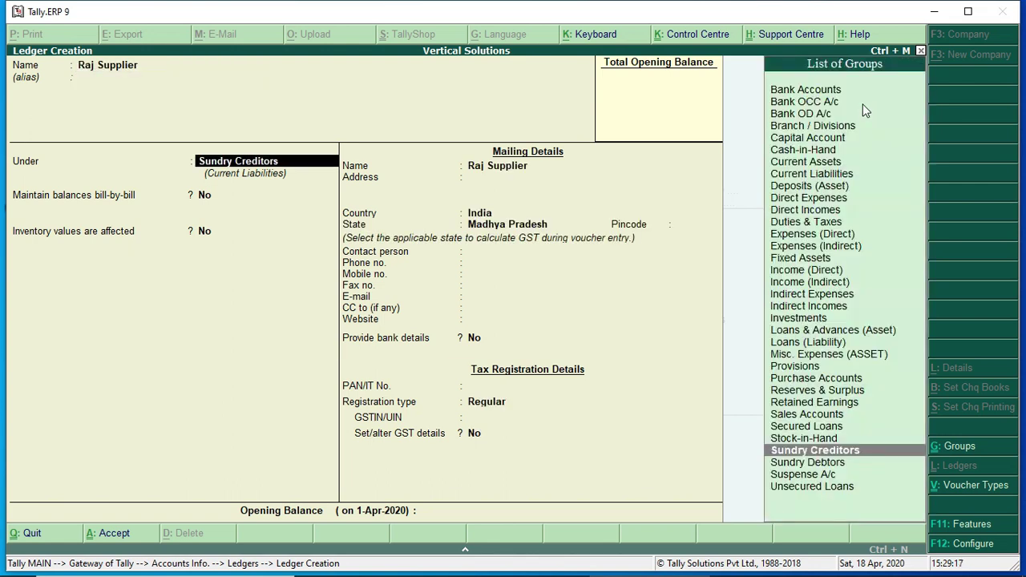
pyautogui.press('Return')
pyautogui.press('Return')
pyautogui.press('Return')
pyautogui.press('Return')
pyautogui.press('Return')
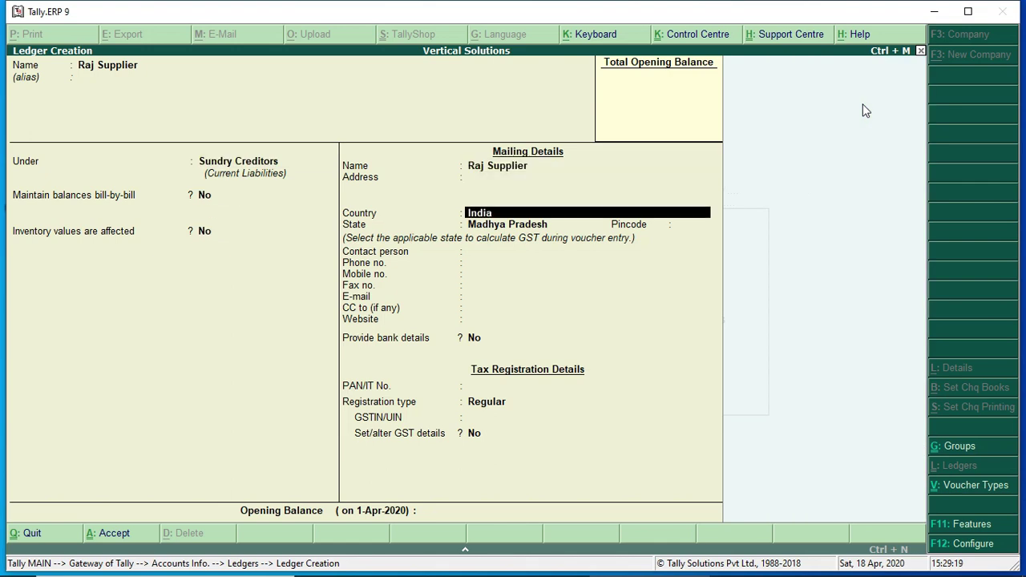
pyautogui.press('Return')
pyautogui.write('Raj')
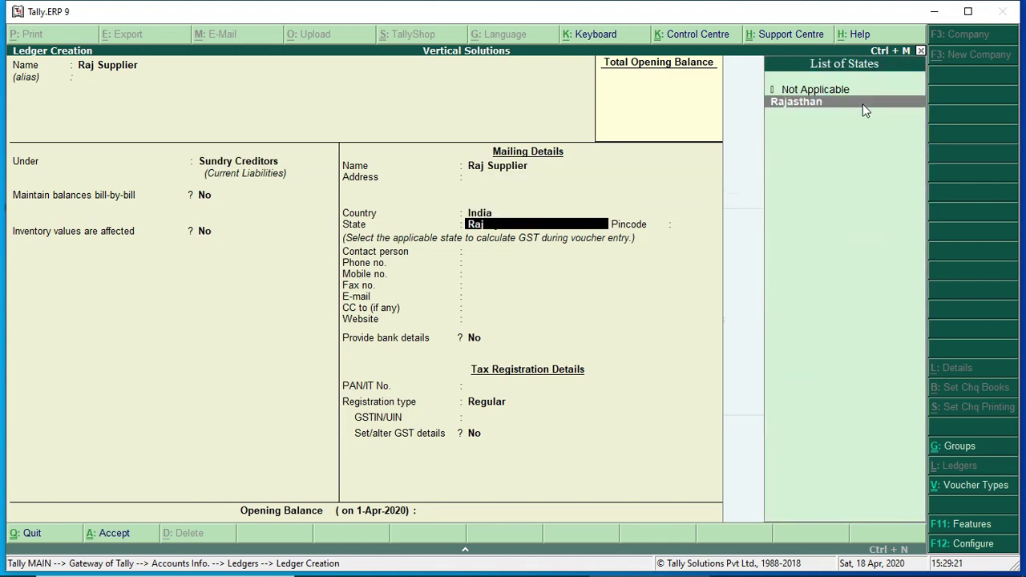
pyautogui.press('Return')
pyautogui.press('Return')
pyautogui.press('Return')
pyautogui.press('Return')
pyautogui.press('Return')
pyautogui.press('Return')
pyautogui.press('Return')
pyautogui.press('Return')
pyautogui.press('Return')
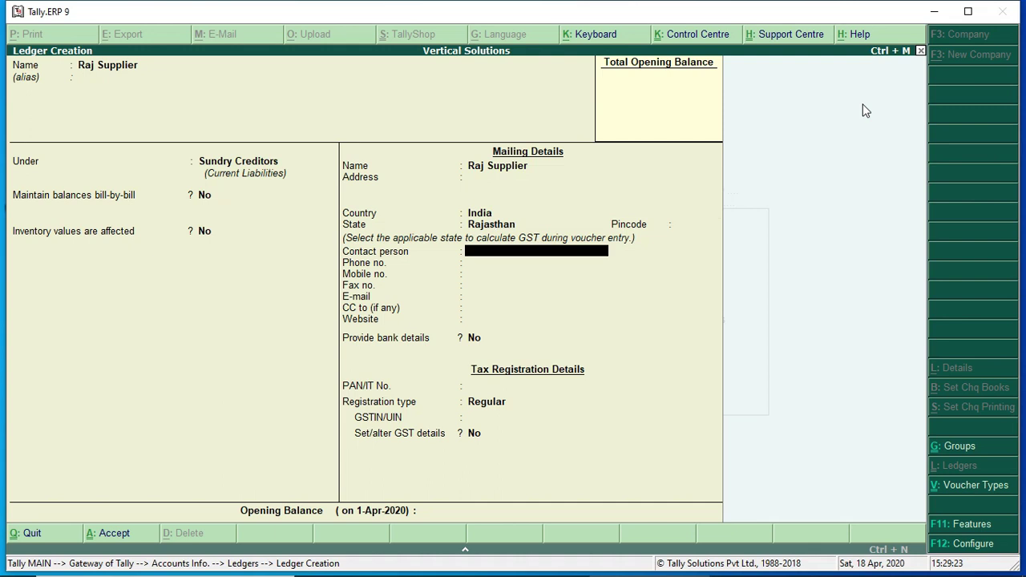
pyautogui.press('Return')
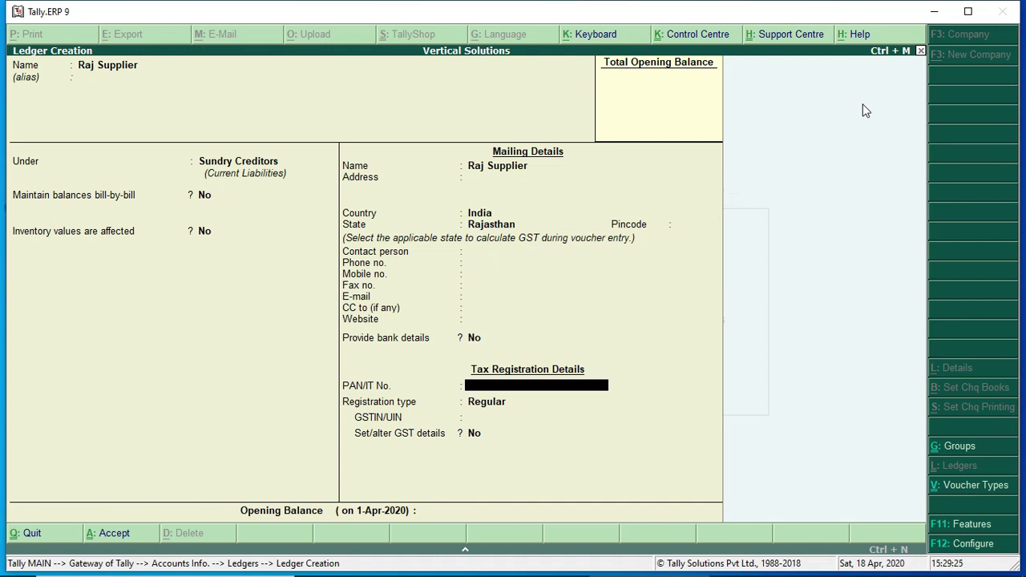
pyautogui.press('Return')
pyautogui.press('Return')
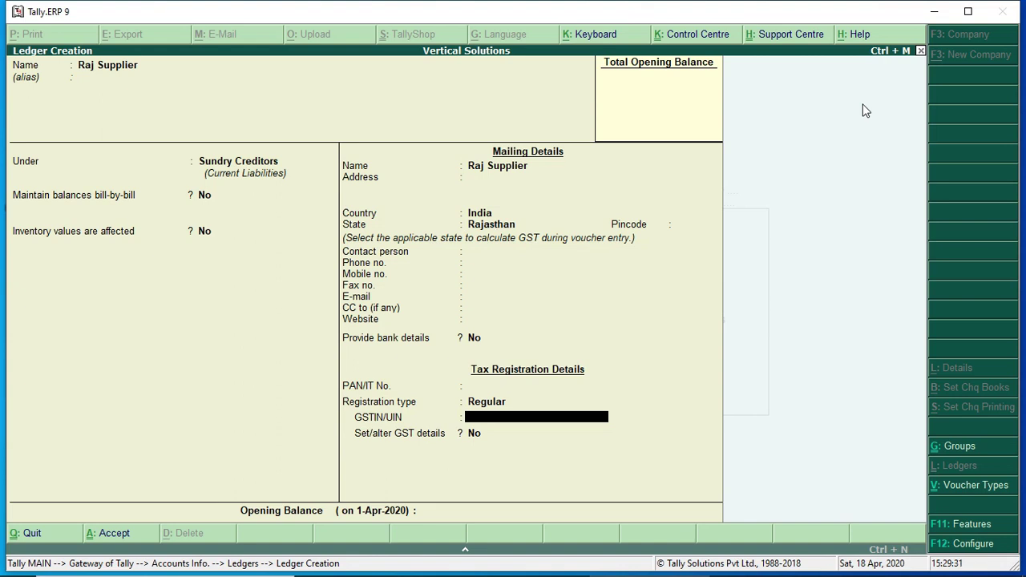
pyautogui.press('Return')
pyautogui.press('Return')
pyautogui.press('Return')
pyautogui.press('Return')
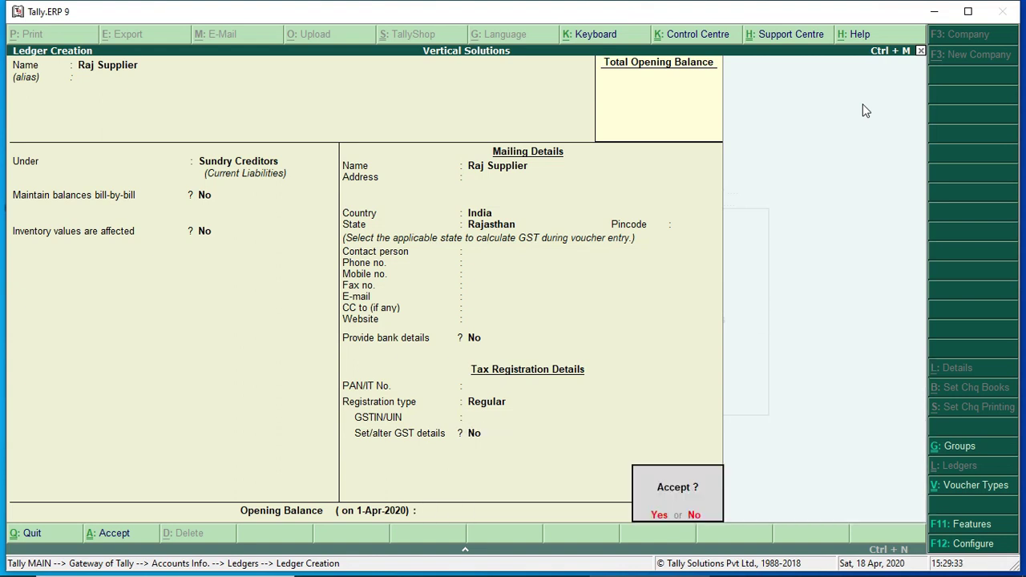
pyautogui.press('Return')
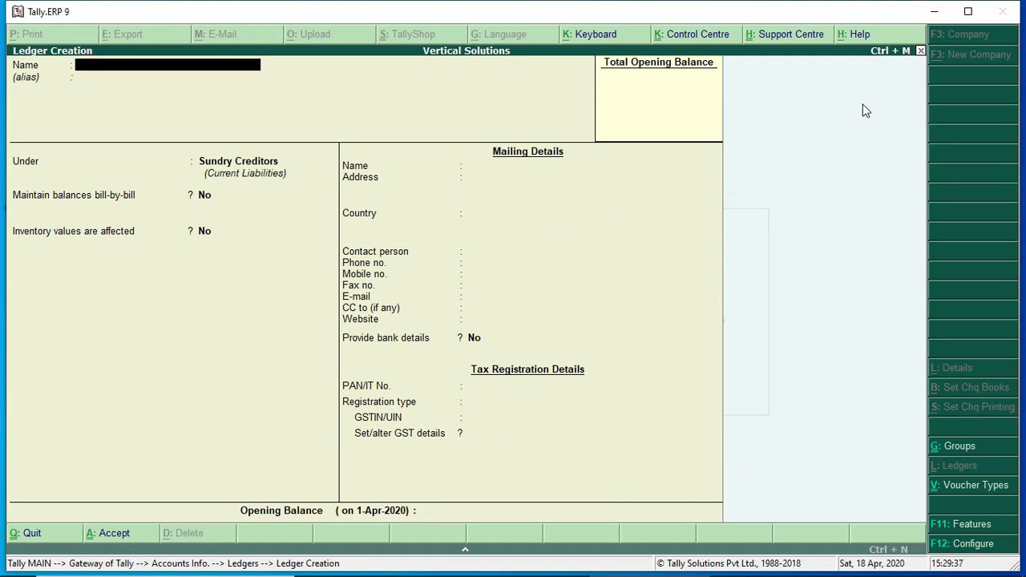
# Enter Mp Customer under Sundry Debtors, keep Madhya Pradesh and Regular registration, and save
pyautogui.write('Mp Customer')
pyautogui.press('Return')
pyautogui.press('Return')
pyautogui.write('S')
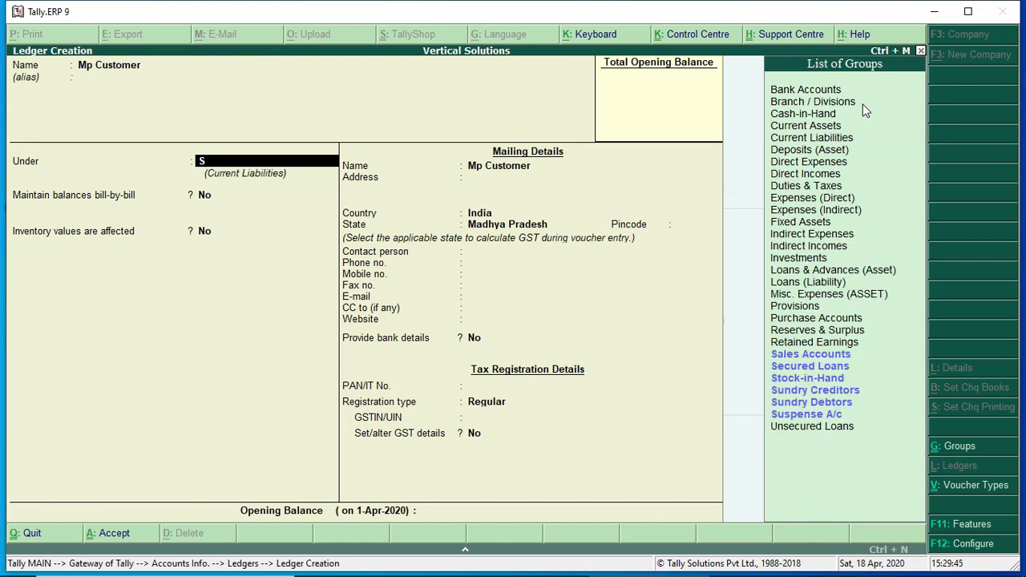
pyautogui.write('u')
pyautogui.press('Down')
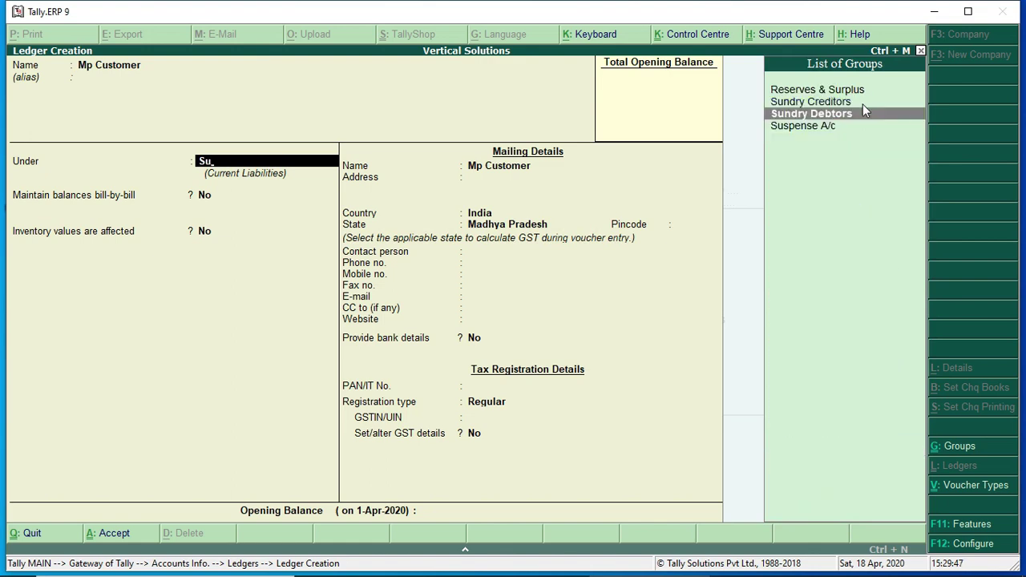
pyautogui.press('Return')
pyautogui.press('Return')
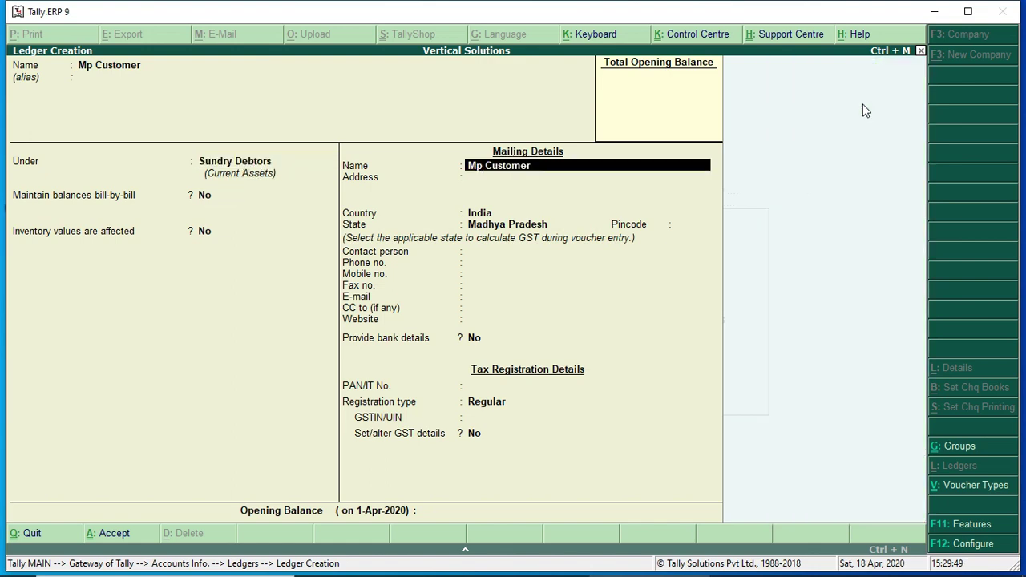
pyautogui.press('Return')
pyautogui.press('Return')
pyautogui.press('Return')
pyautogui.press('Return')
pyautogui.press('Return')
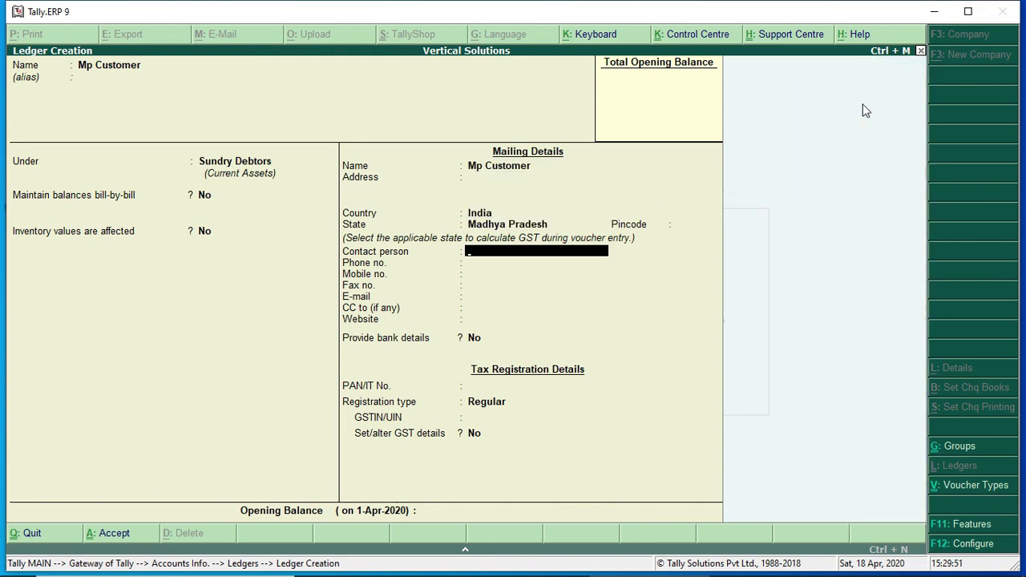
pyautogui.press('Return')
pyautogui.press('Return')
pyautogui.press('Return')
pyautogui.press('Return')
pyautogui.press('Return')
pyautogui.press('Return')
pyautogui.press('Return')
pyautogui.press('Return')
pyautogui.press('Return')
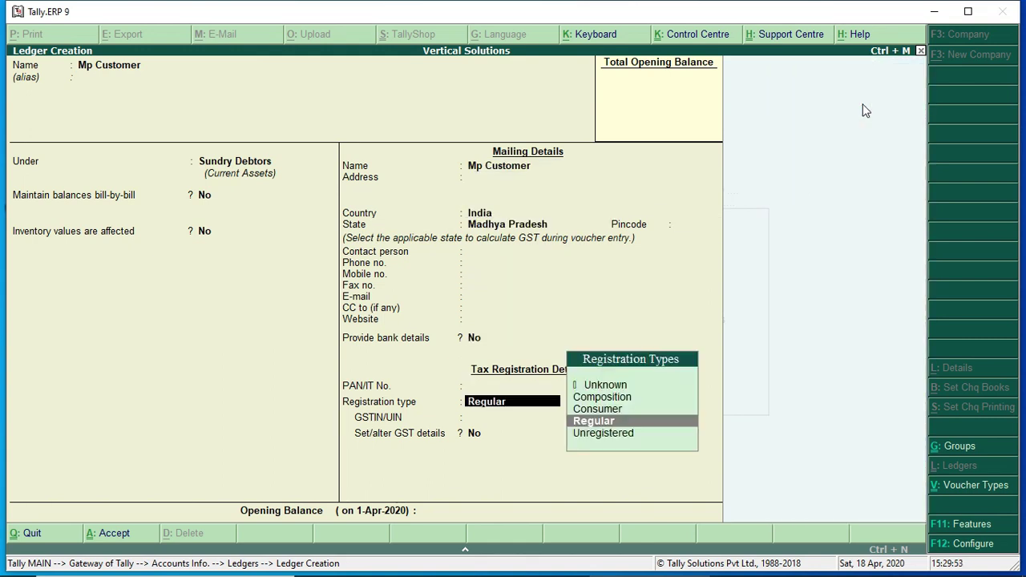
pyautogui.press('Return')
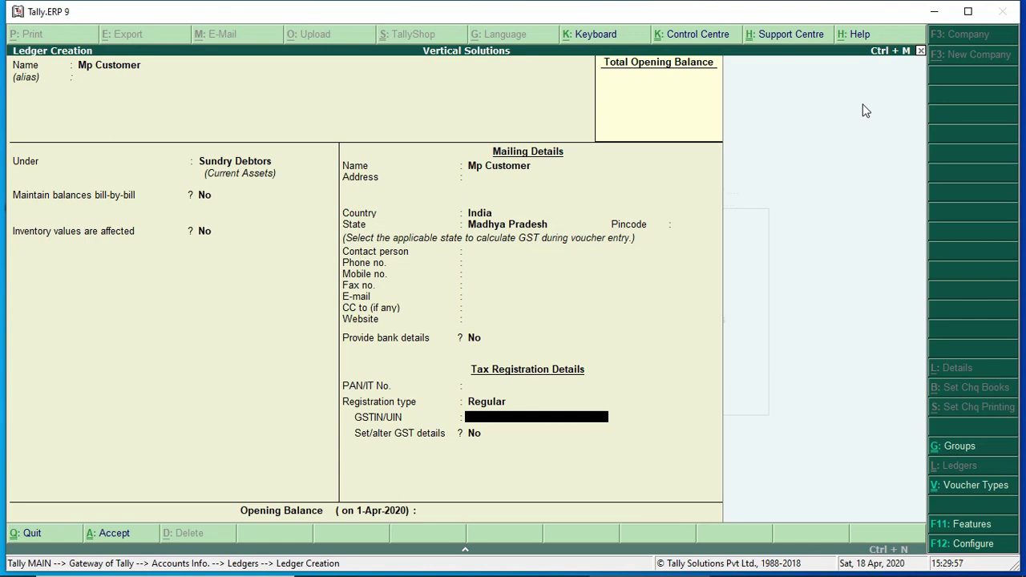
pyautogui.press('Return')
pyautogui.press('Return')
pyautogui.press('Return')
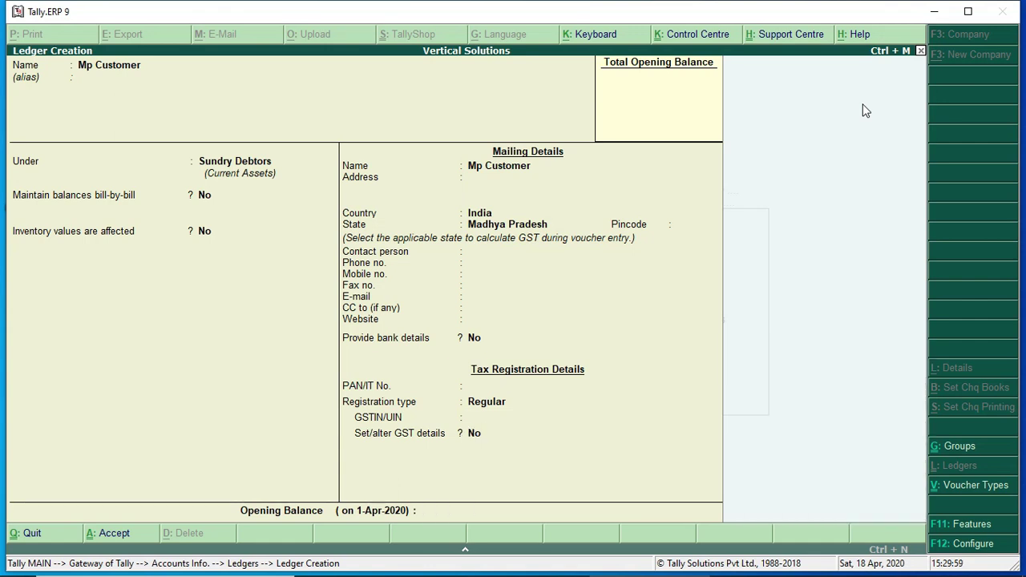
pyautogui.press('Return')
# Save ledger 'Raj Customer' under Sundry Debtors, state Rajasthan, Regular registration, no opening balance
pyautogui.write('Raj c')
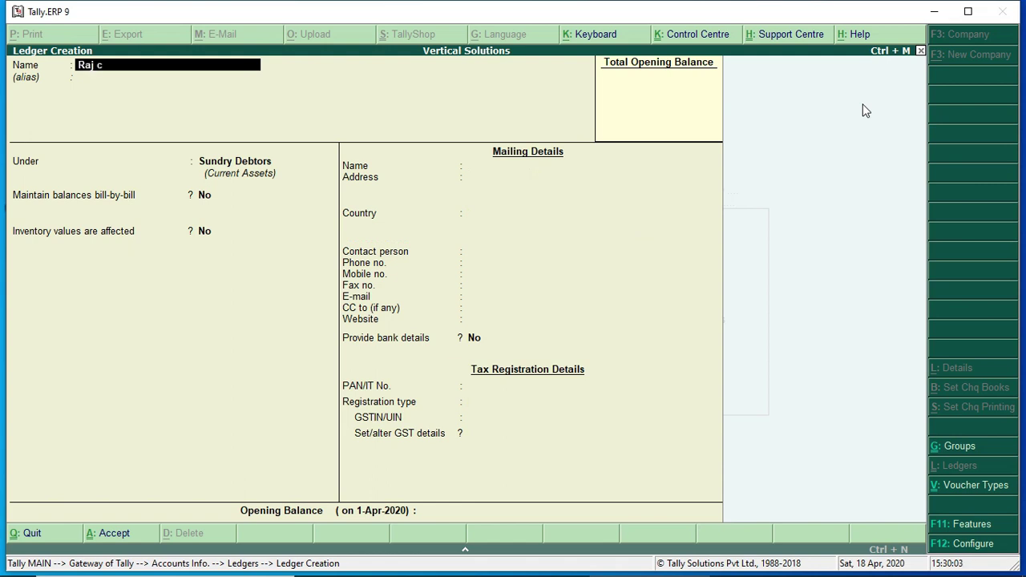
pyautogui.press('BackSpace')
pyautogui.write('Customer')
pyautogui.press('Return')
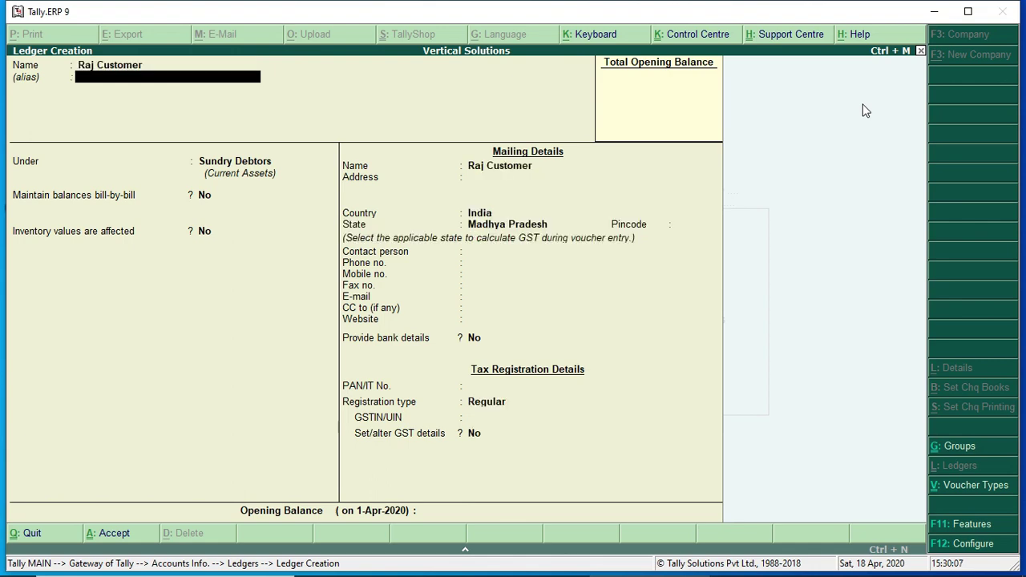
pyautogui.press('Return')
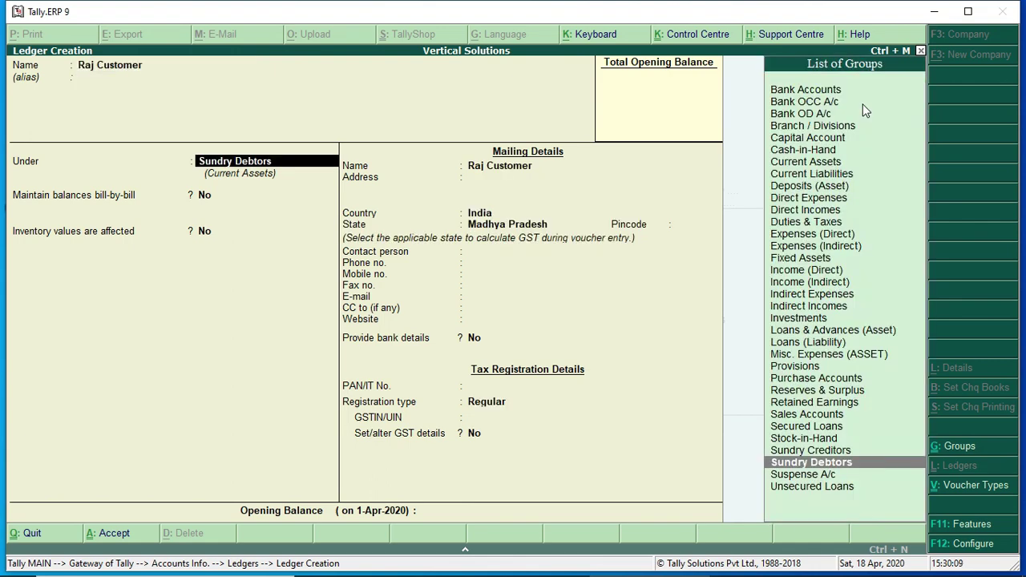
pyautogui.press('Return')
pyautogui.press('Return')
pyautogui.press('Return')
pyautogui.press('Return')
pyautogui.press('Return')
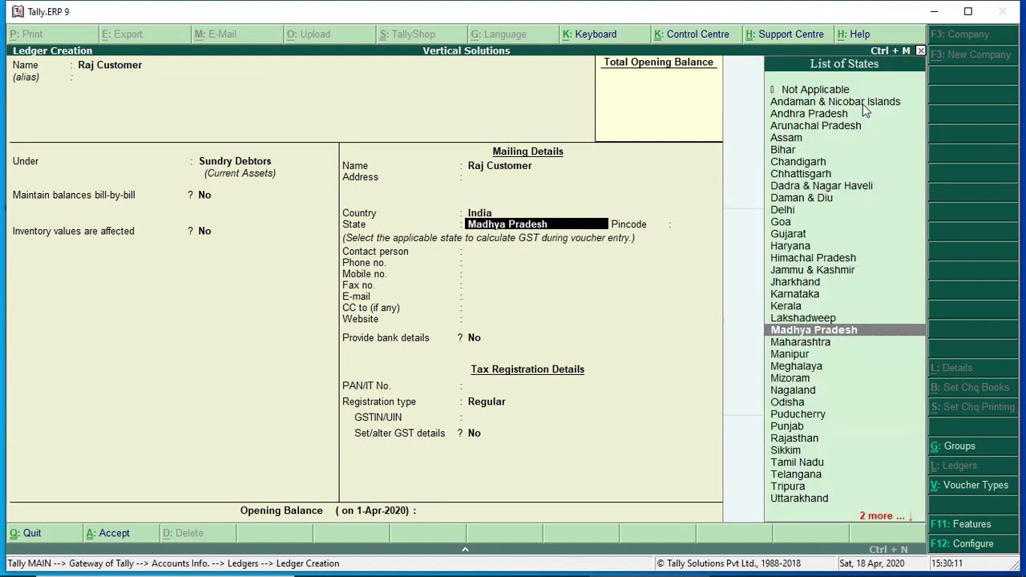
pyautogui.write('Raj')
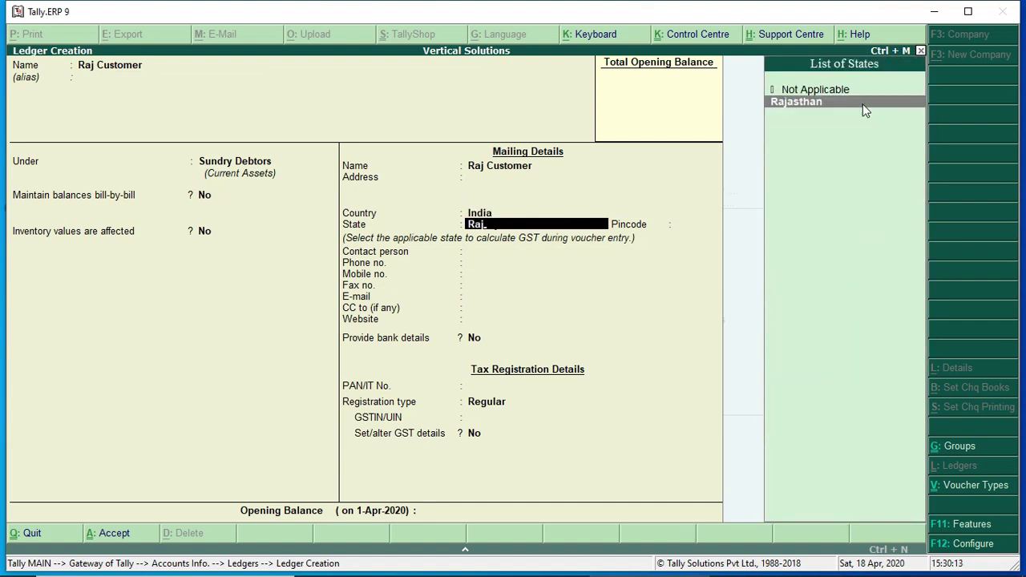
pyautogui.press('Return')
pyautogui.press('Return')
pyautogui.press('Return')
pyautogui.press('Return')
pyautogui.press('Return')
pyautogui.press('Return')
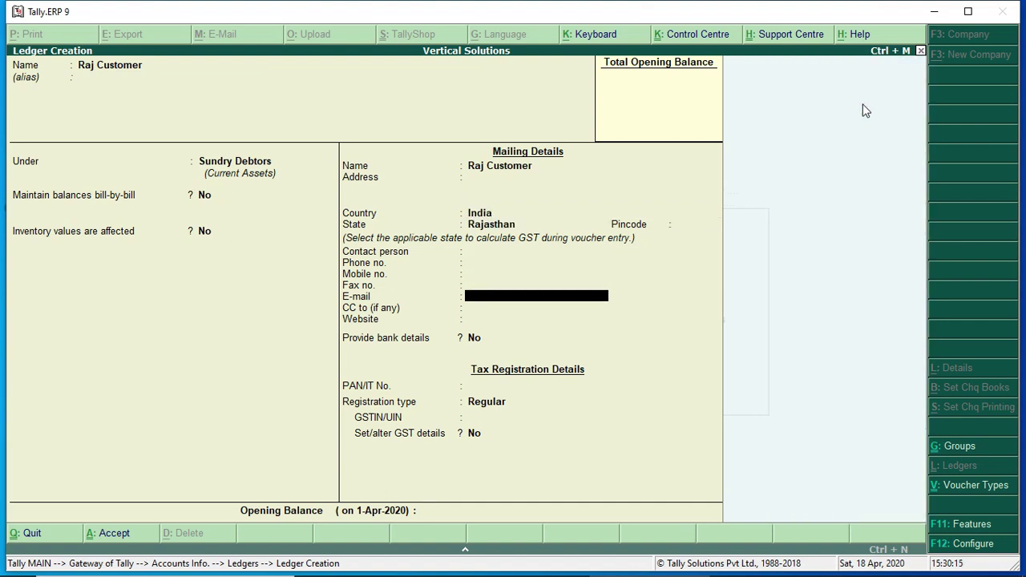
pyautogui.press('Return')
pyautogui.press('Return')
pyautogui.press('Return')
pyautogui.press('Return')
pyautogui.press('Return')
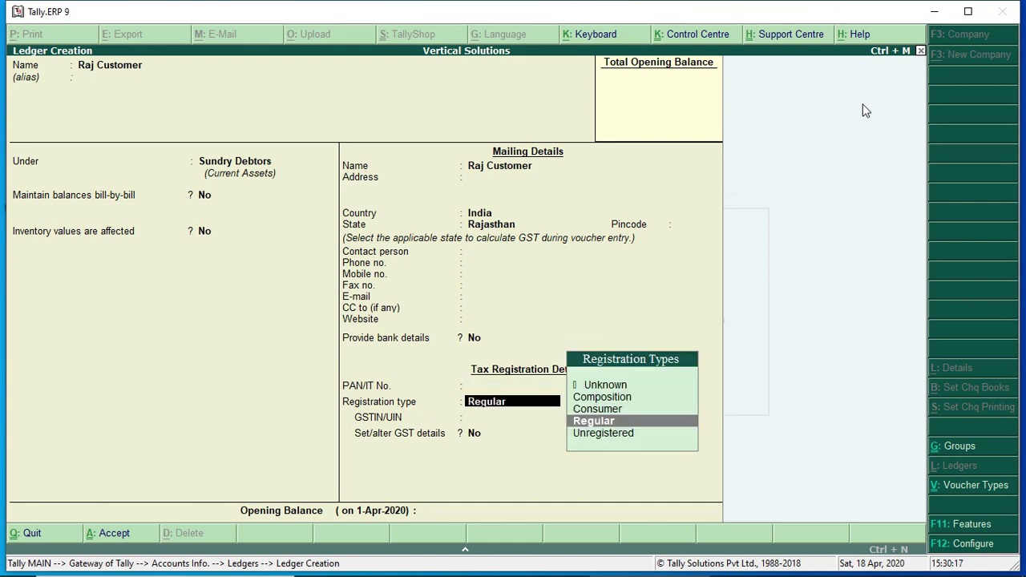
pyautogui.press('Return')
pyautogui.press('Return')
pyautogui.press('Return')
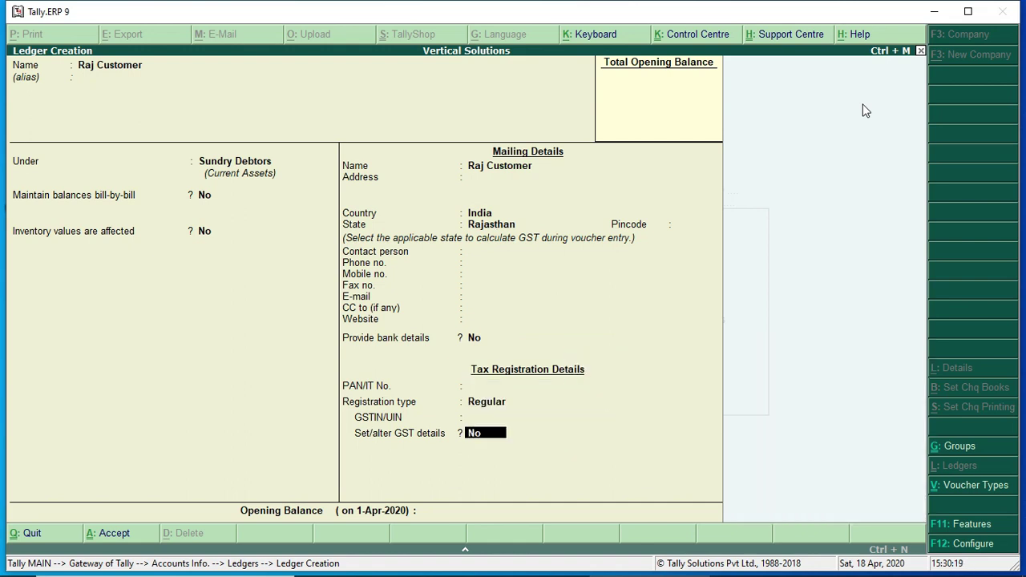
pyautogui.press('Return')
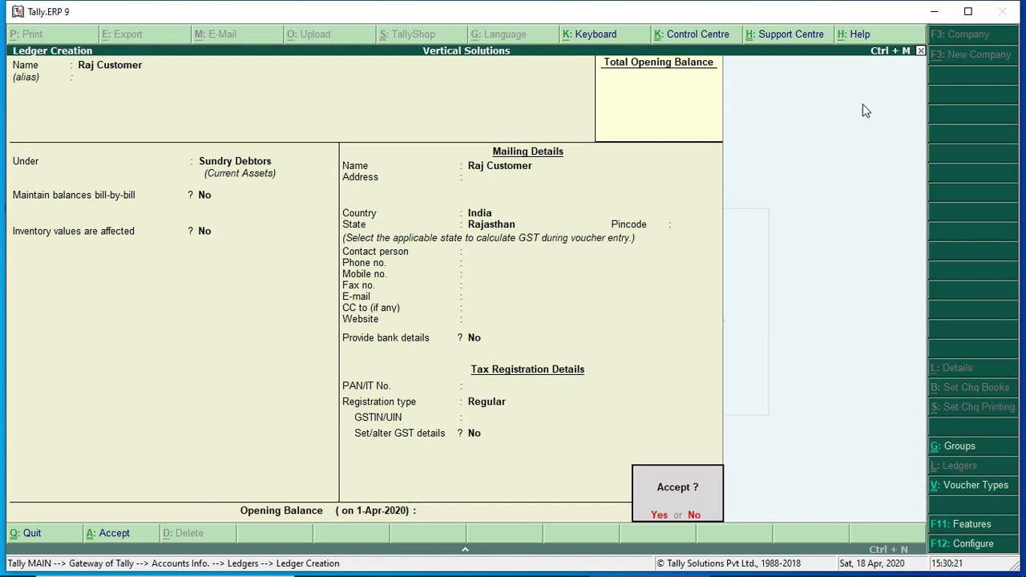
pyautogui.press('Return')
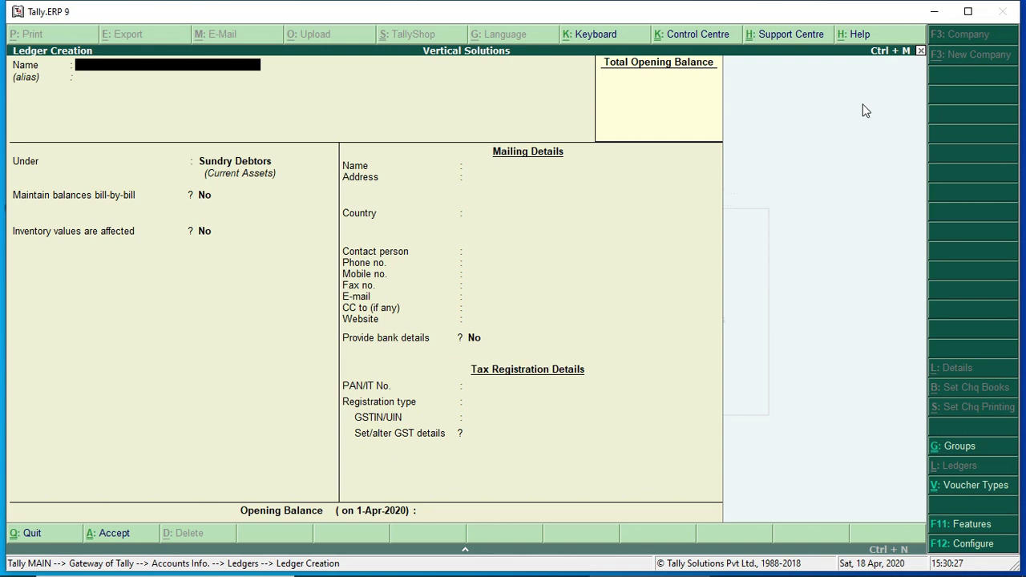
# Save ledger 'Local Consumer' under Sundry Debtors with Consumer as the registration type
pyautogui.write('Local Consumer')
pyautogui.press('Return')
pyautogui.press('Return')
pyautogui.press('Return')
pyautogui.press('Return')
pyautogui.press('Return')
pyautogui.press('Return')
pyautogui.press('Return')
pyautogui.press('Return')
pyautogui.press('Return')
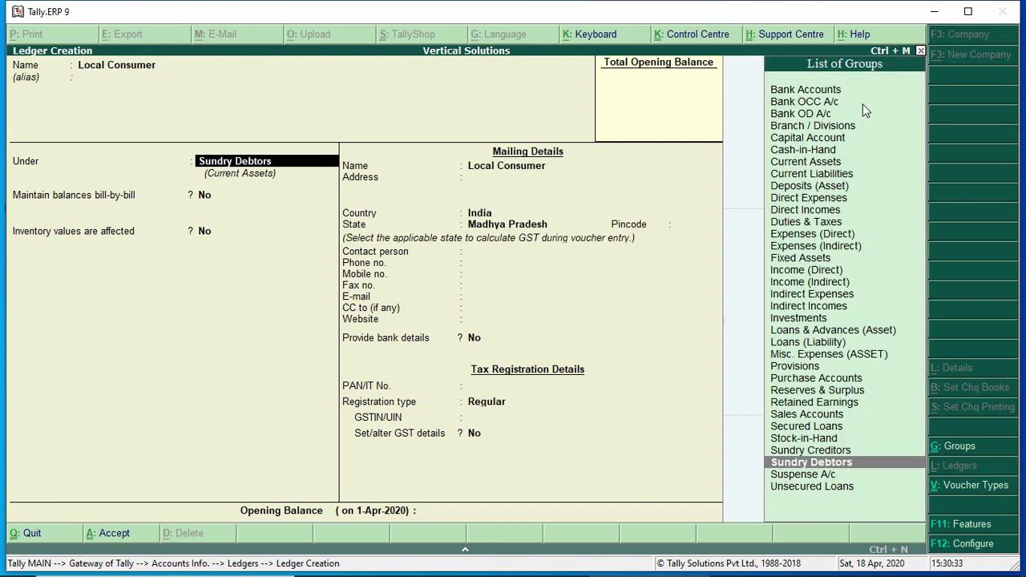
pyautogui.press('Return')
pyautogui.press('Return')
pyautogui.press('Return')
pyautogui.press('Return')
pyautogui.press('Return')
pyautogui.press('Return')
pyautogui.press('Return')
pyautogui.press('Return')
pyautogui.press('Return')
pyautogui.press('Return')
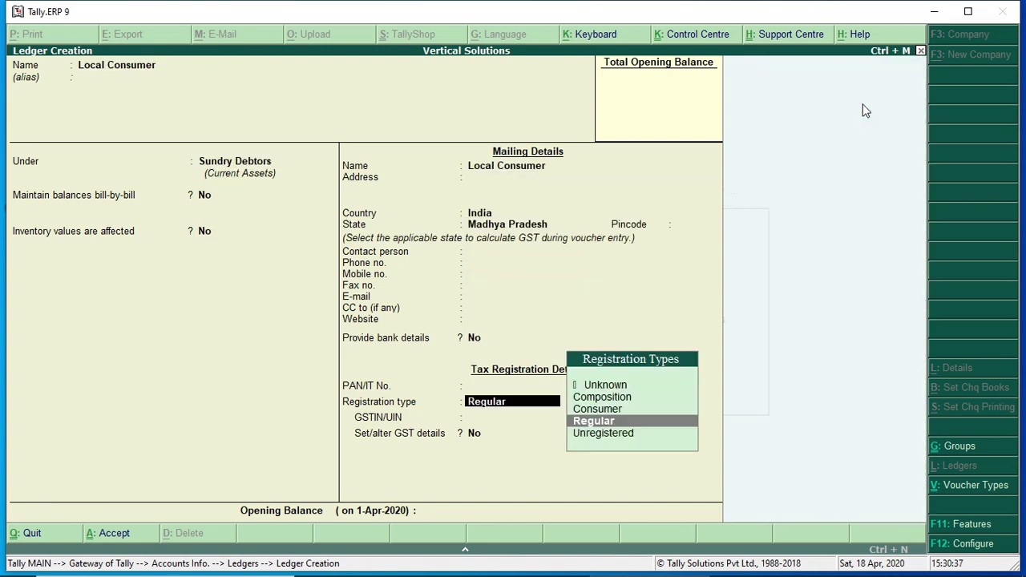
pyautogui.press('Up')
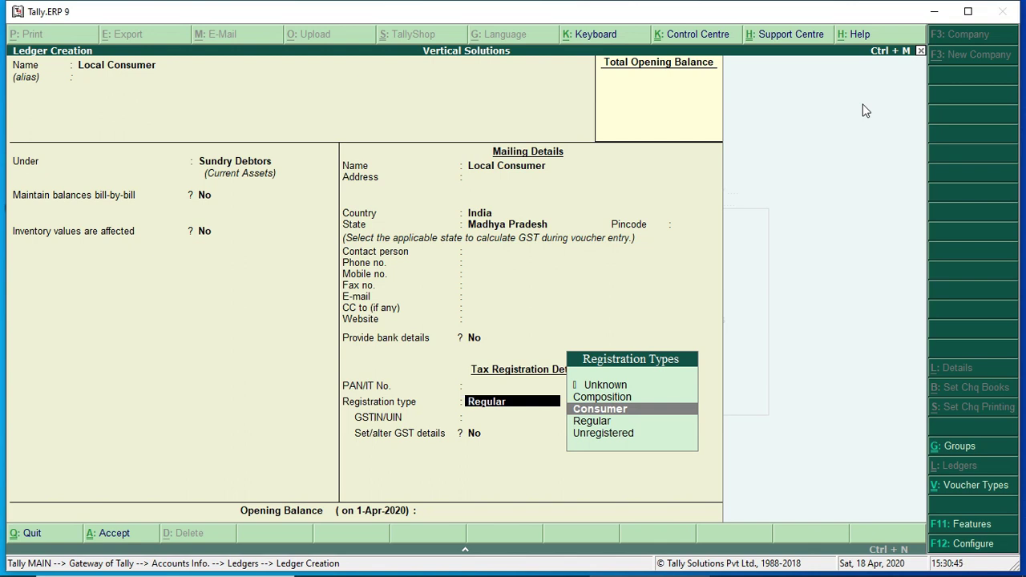
pyautogui.press('Return')
pyautogui.press('Return')
pyautogui.press('Return')
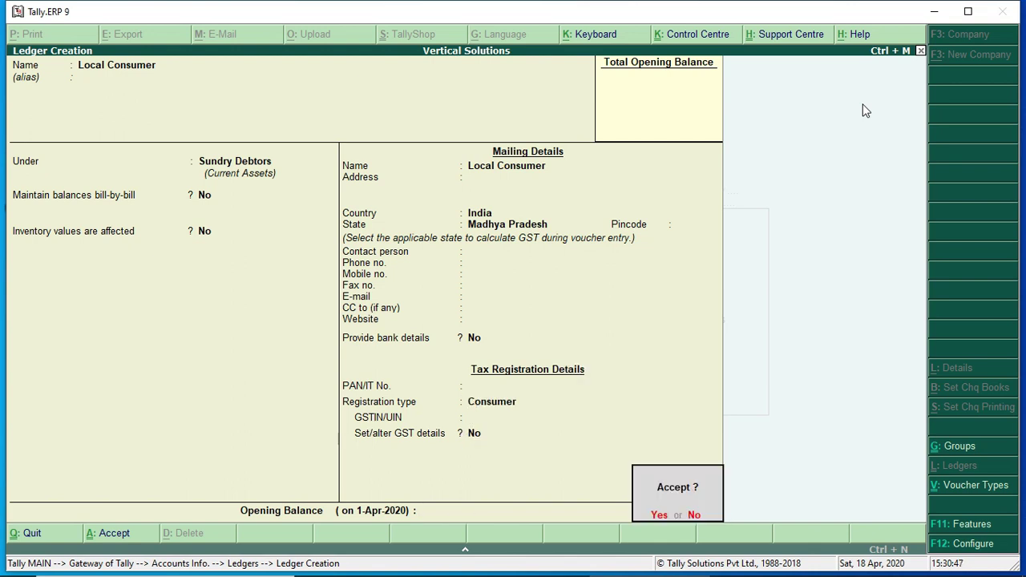
pyautogui.press('Return')
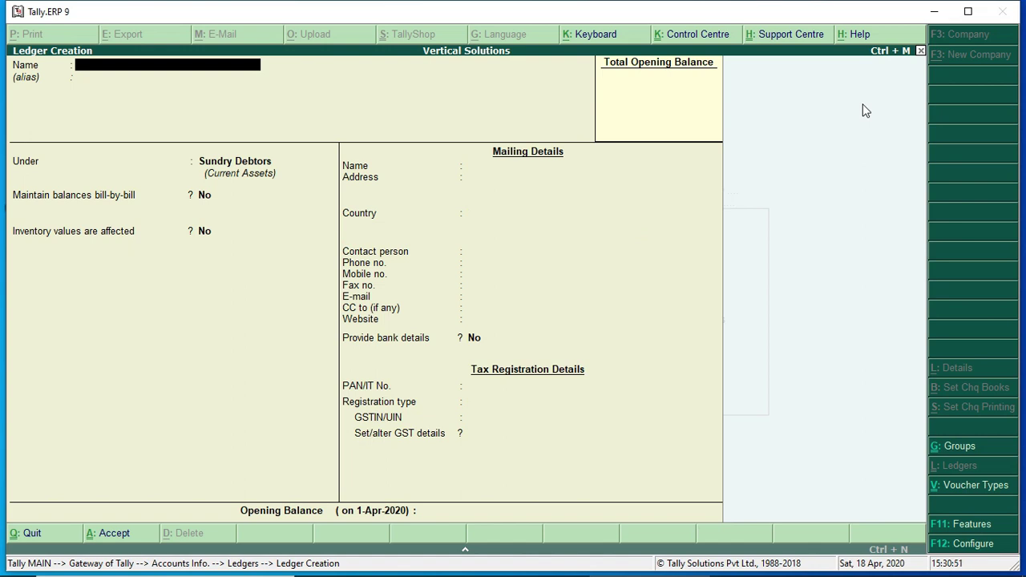
# Define ledger 'Bank A/c' under Bank Accounts, with no account number, Not Applicable bank name and blank GSTIN
pyautogui.write('Bank a/c')
pyautogui.press('Return')
pyautogui.press('Return')
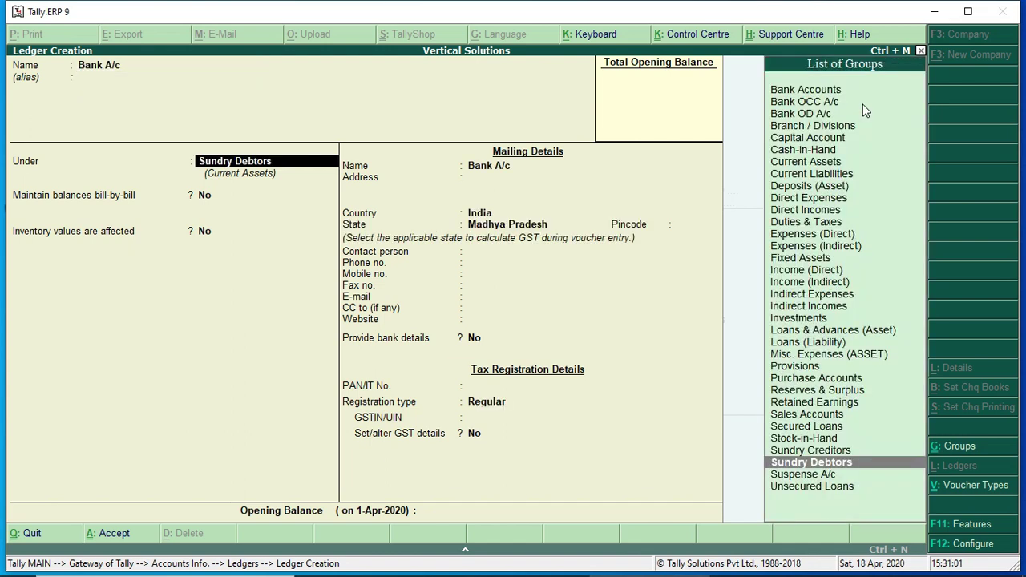
pyautogui.write('Ba')
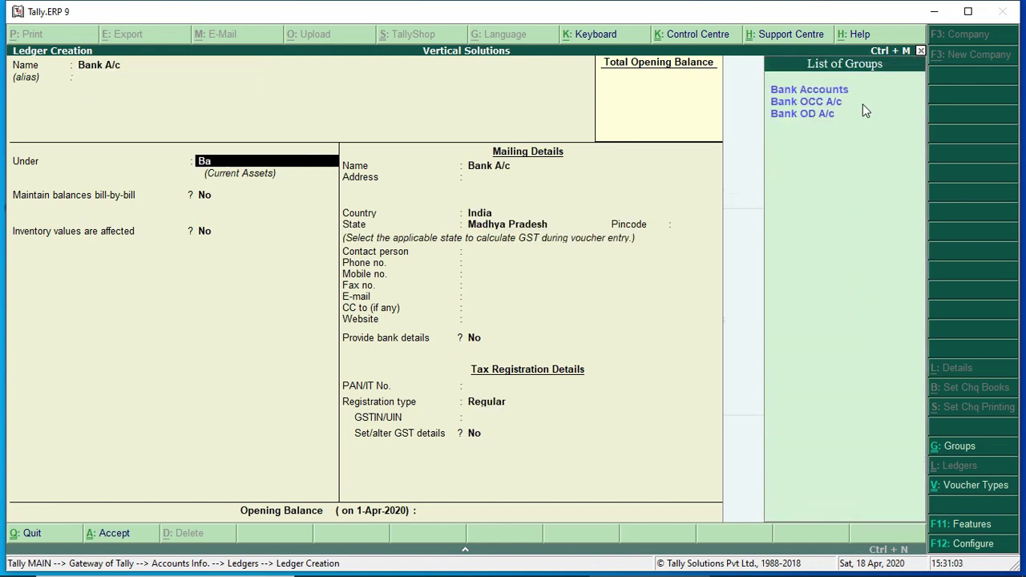
pyautogui.press('Return')
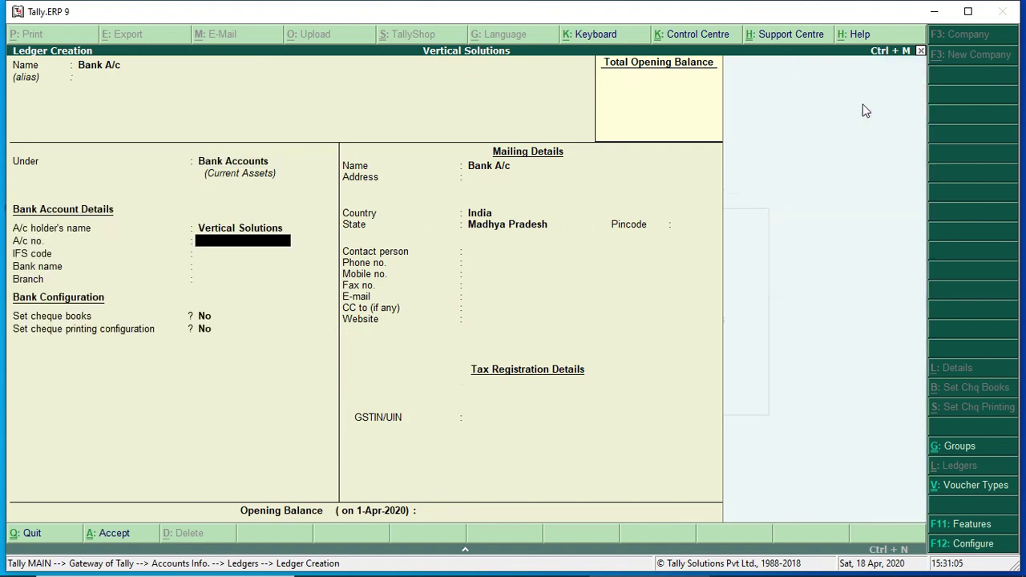
pyautogui.press('Return')
pyautogui.press('Return')
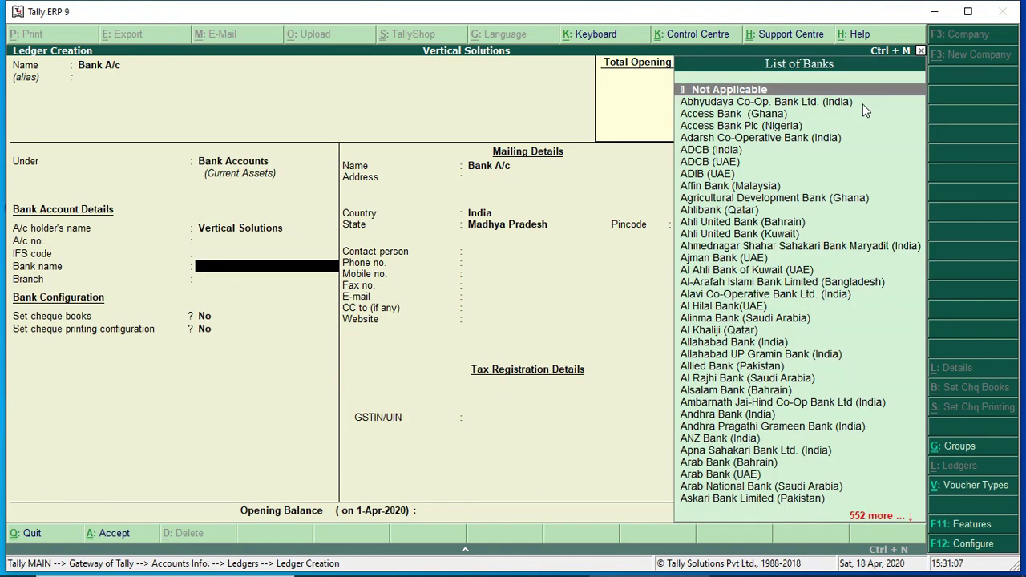
pyautogui.press('Return')
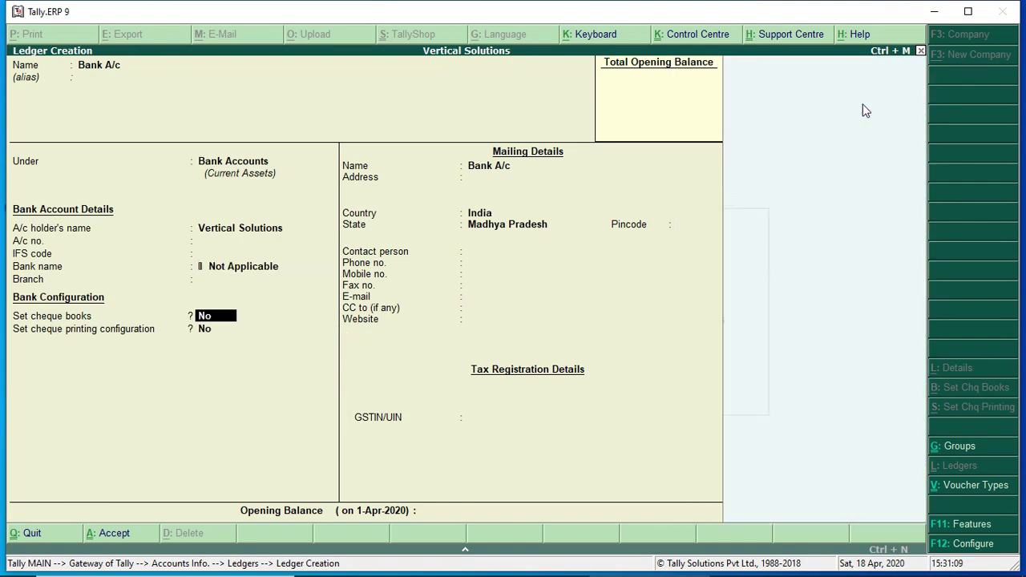
pyautogui.press('Return')
pyautogui.press('Return')
pyautogui.press('Return')
pyautogui.press('Return')
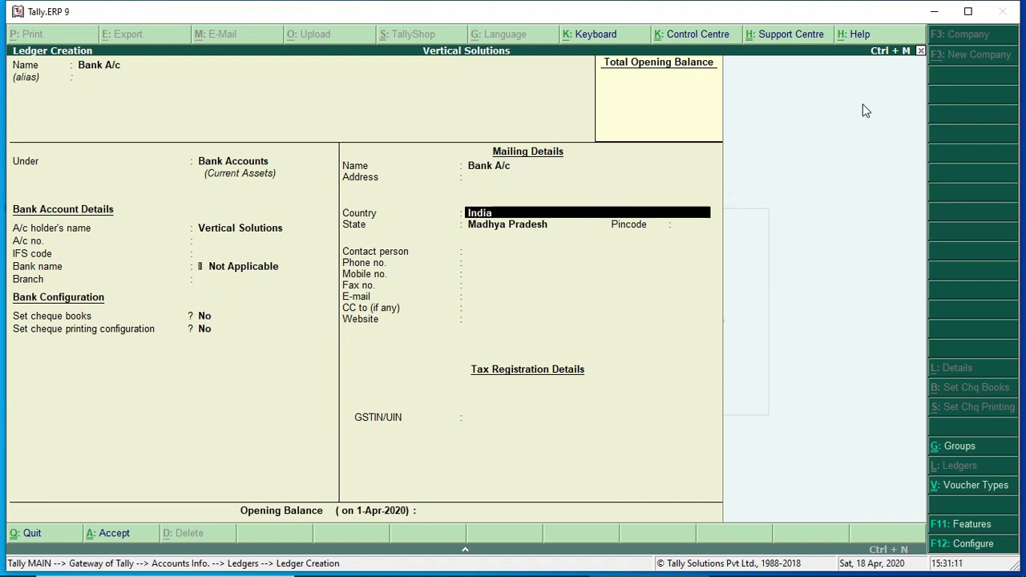
pyautogui.press('Return')
pyautogui.press('Return')
pyautogui.press('Return')
pyautogui.press('Return')
pyautogui.press('Return')
pyautogui.press('Return')
pyautogui.press('Return')
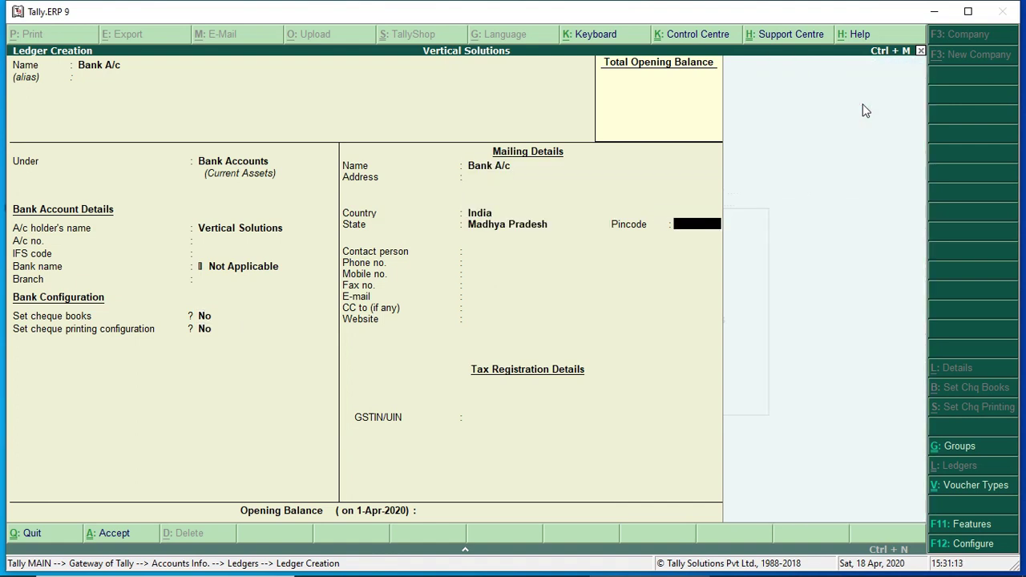
pyautogui.press('Return')
pyautogui.press('Return')
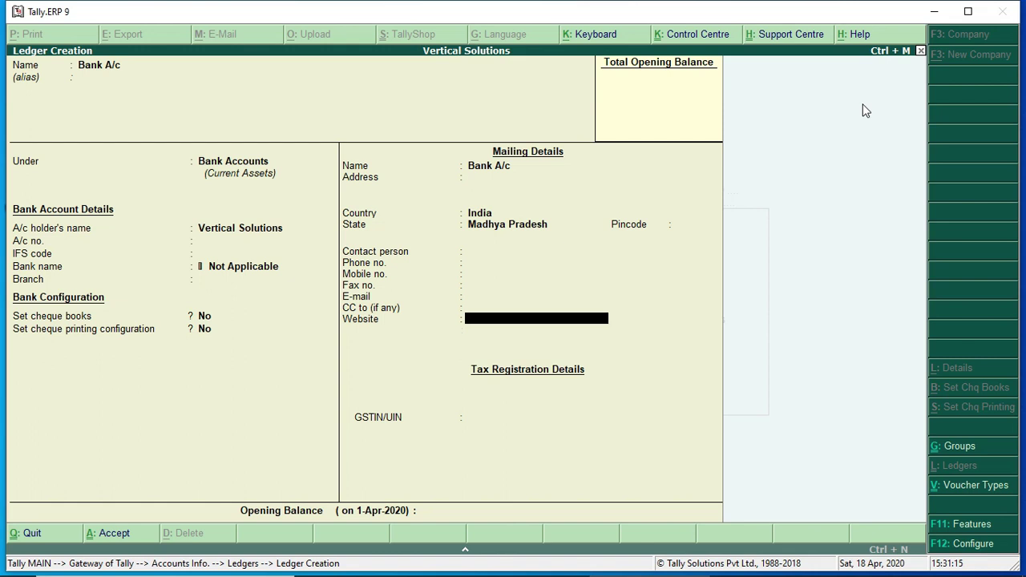
pyautogui.press('Return')
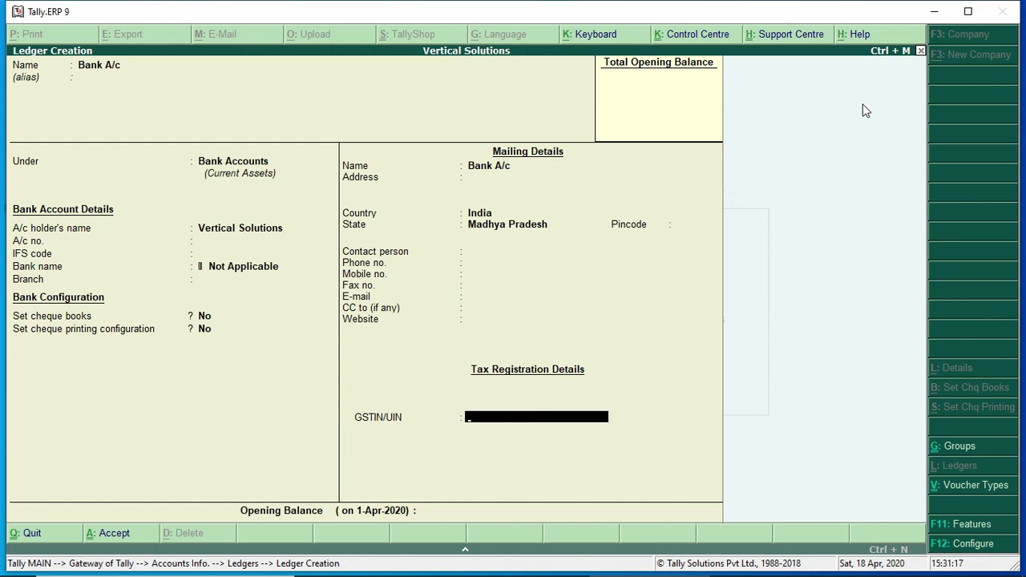
pyautogui.press('Return')
pyautogui.press('Return')
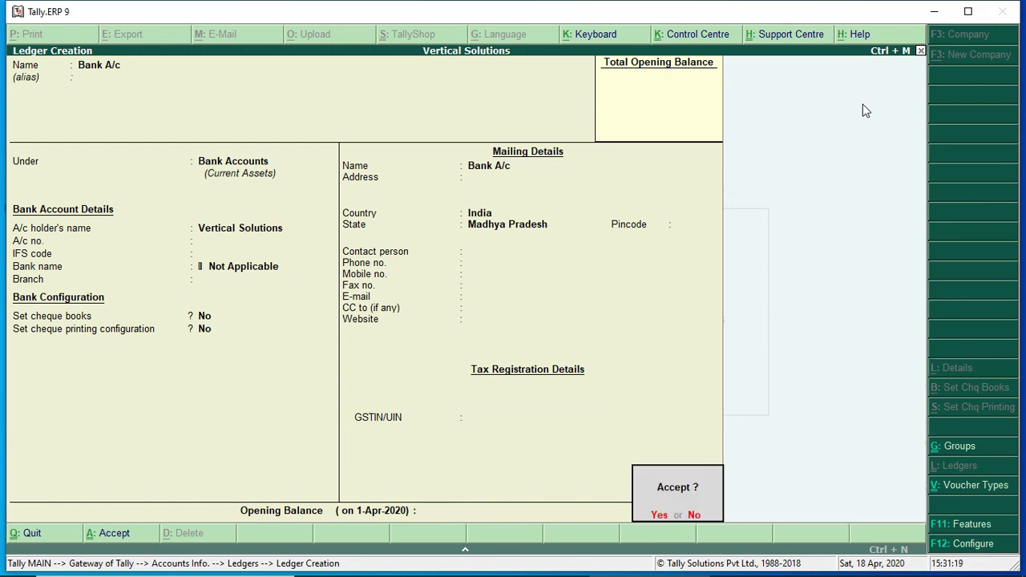
pyautogui.press('Return')
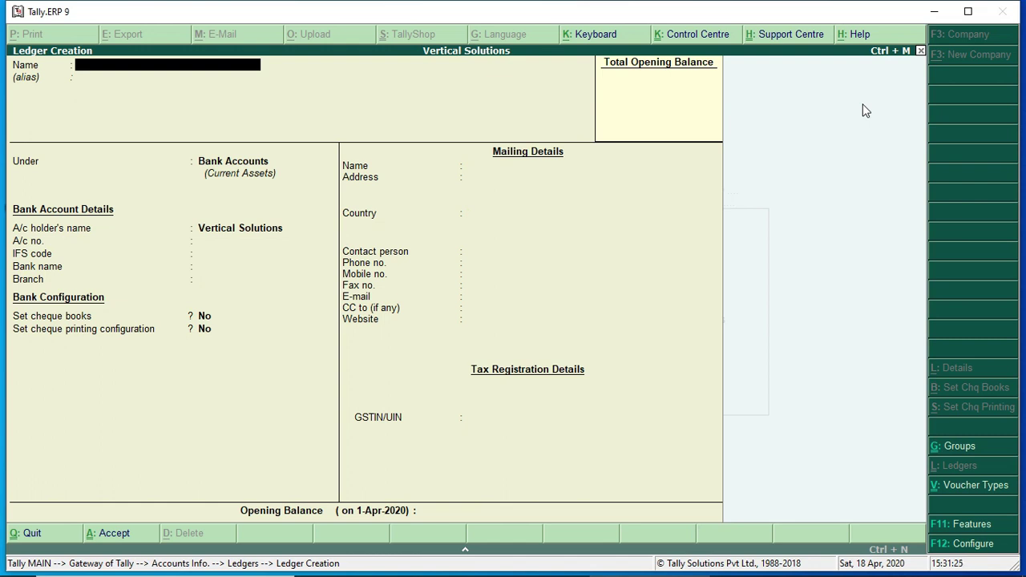
# Define ledger 'Freight' under Indirect Expenses with GST applicability and assessable value Not Applicable
pyautogui.write('Freight')
pyautogui.press('Return')
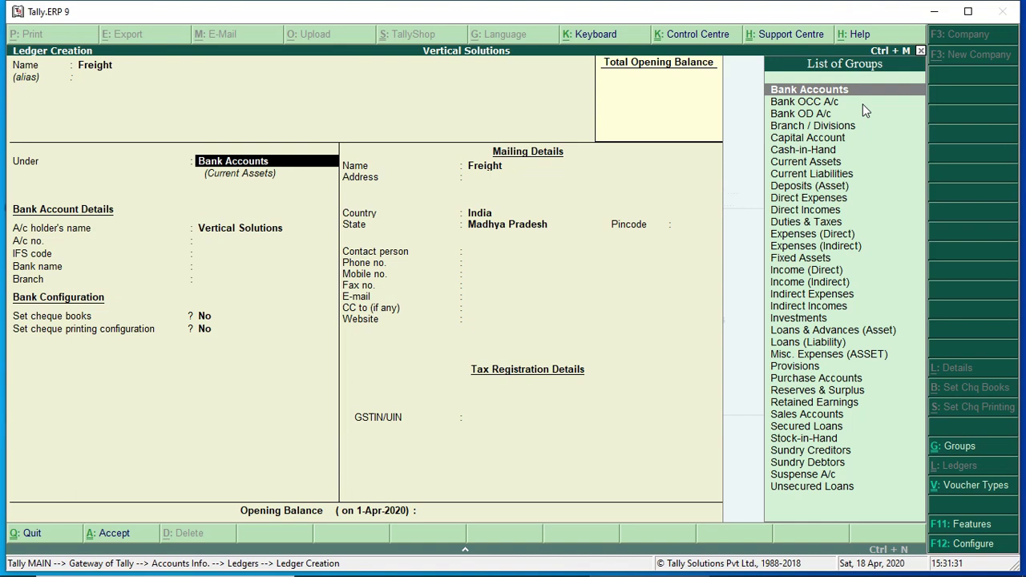
pyautogui.write('Ind')
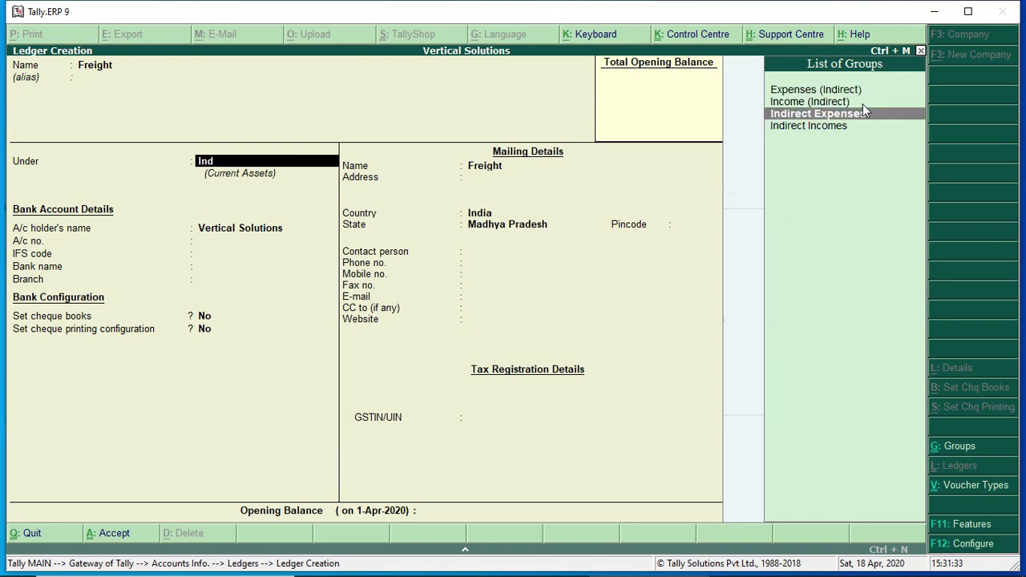
pyautogui.press('Return')
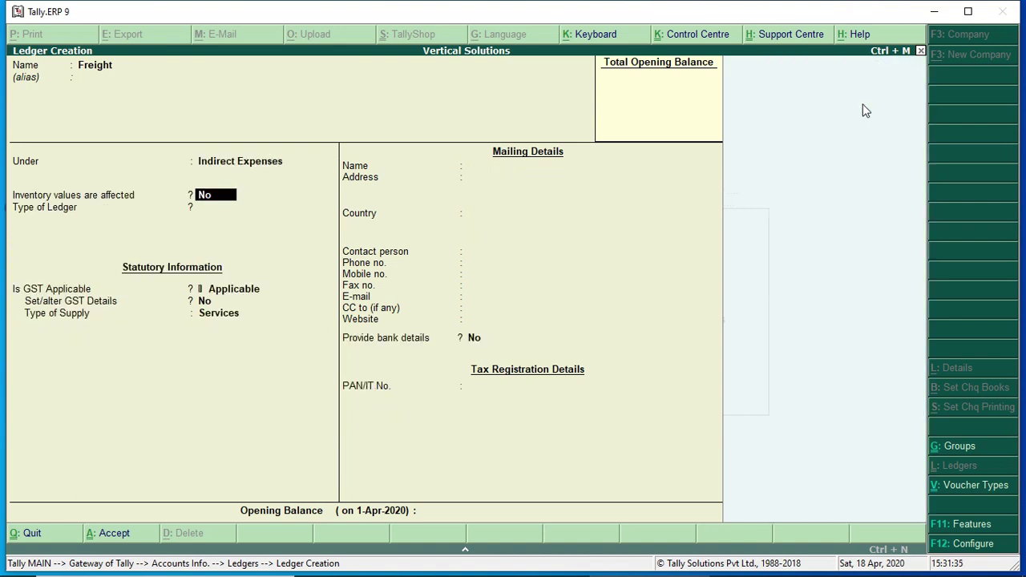
pyautogui.press('Return')
pyautogui.press('Return')
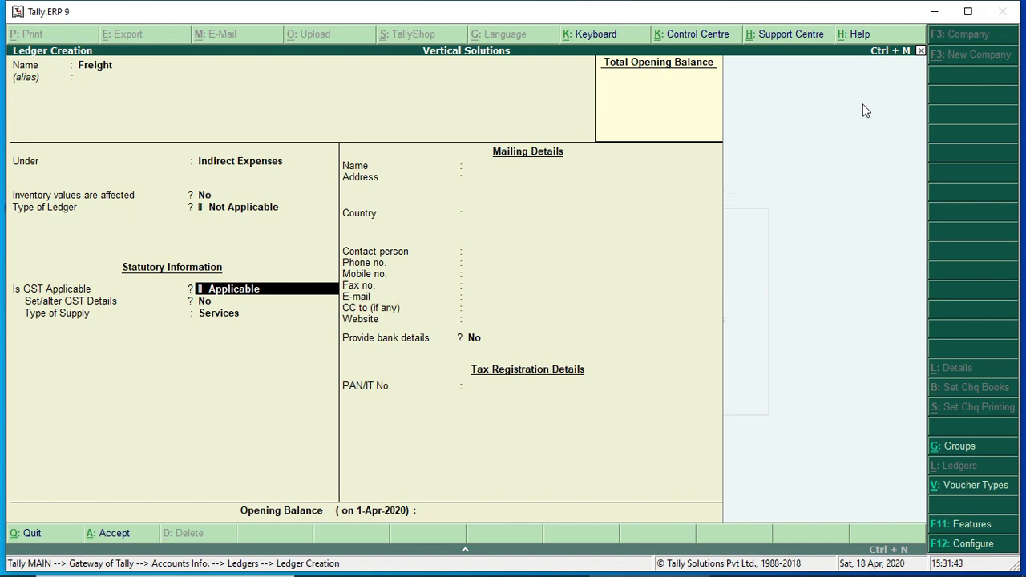
pyautogui.write('no')
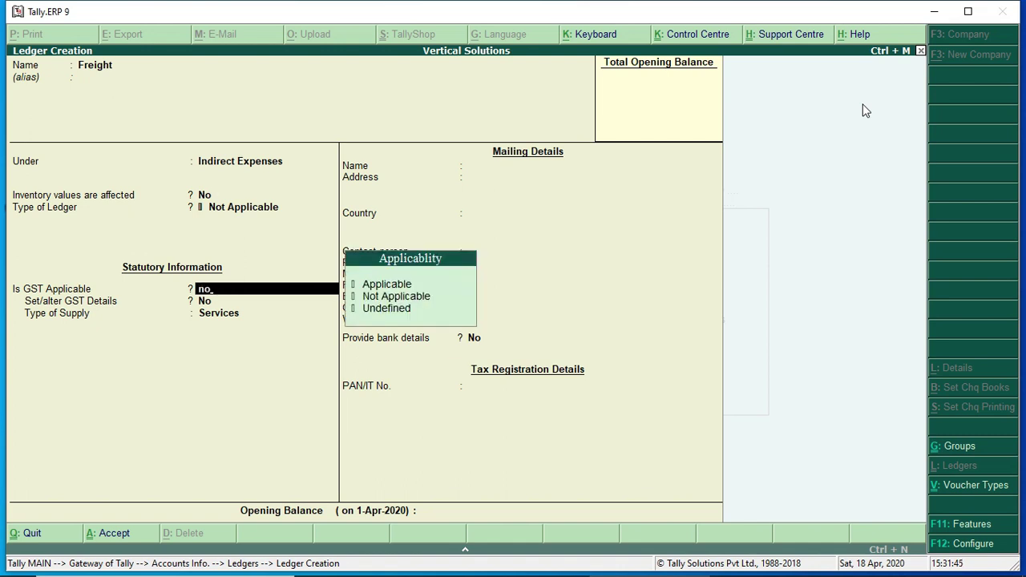
pyautogui.press('Down')
pyautogui.press('Down')
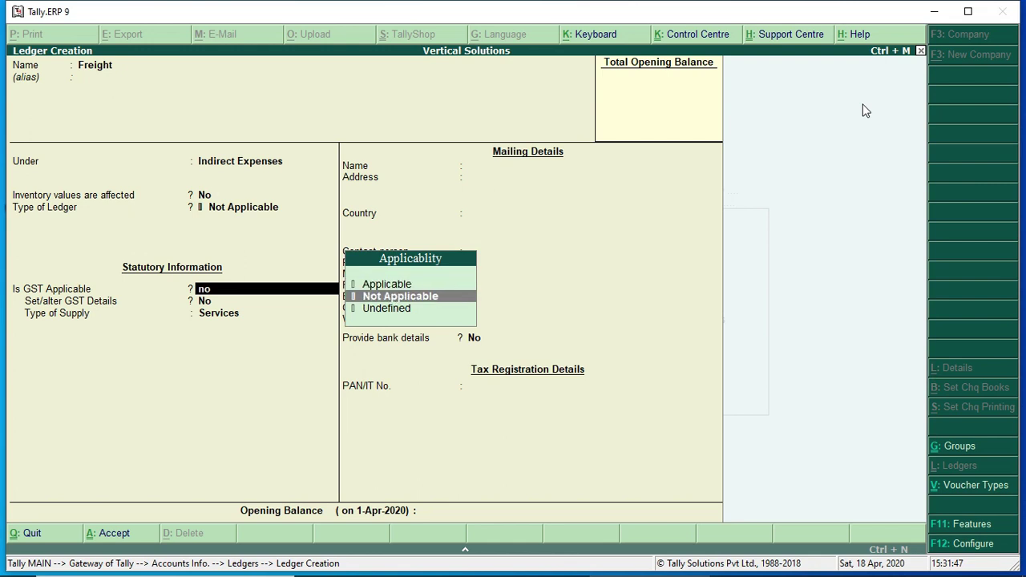
pyautogui.press('Return')
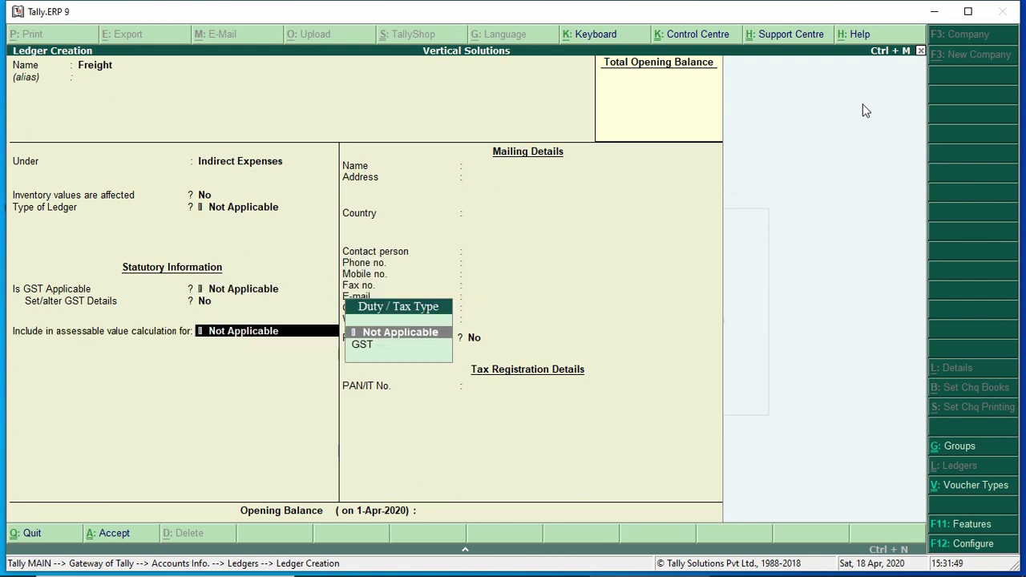
pyautogui.press('Return')
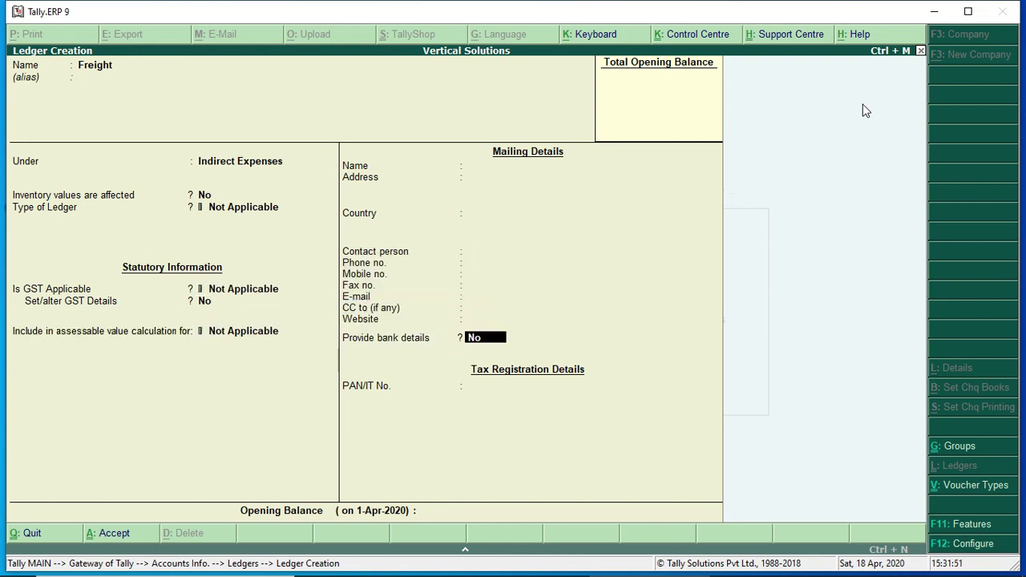
pyautogui.press('Return')
pyautogui.press('Return')
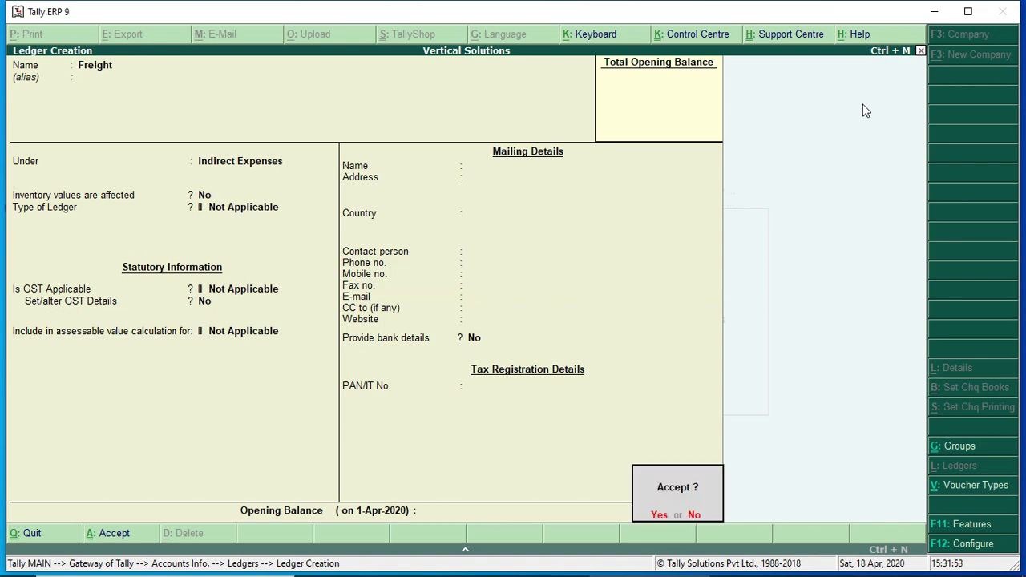
pyautogui.press('Return')
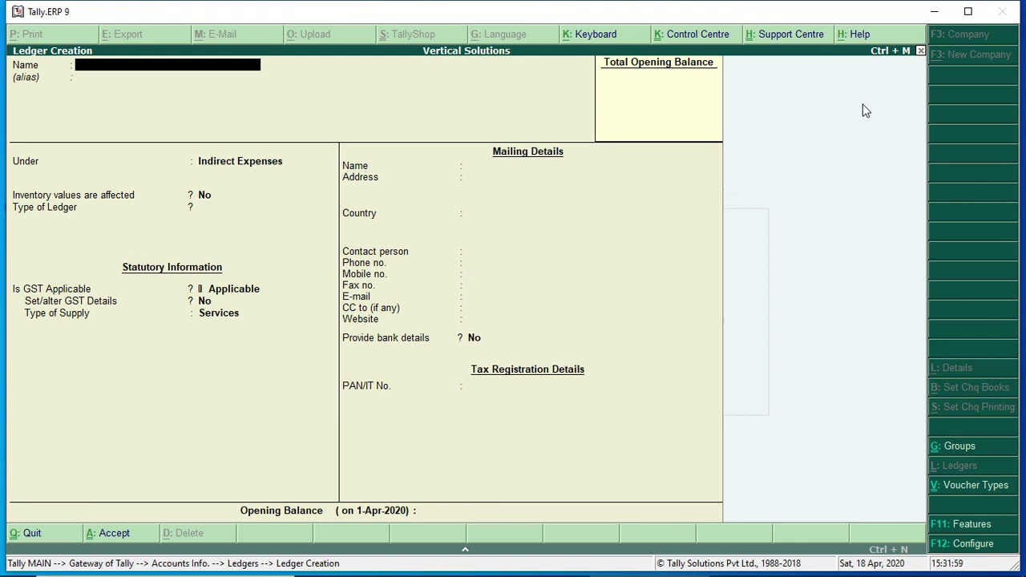
# Exit ledger creation and browse the ledger list from Bank A/c down to Raj Supplier
pyautogui.press('Escape')
pyautogui.press('Return')
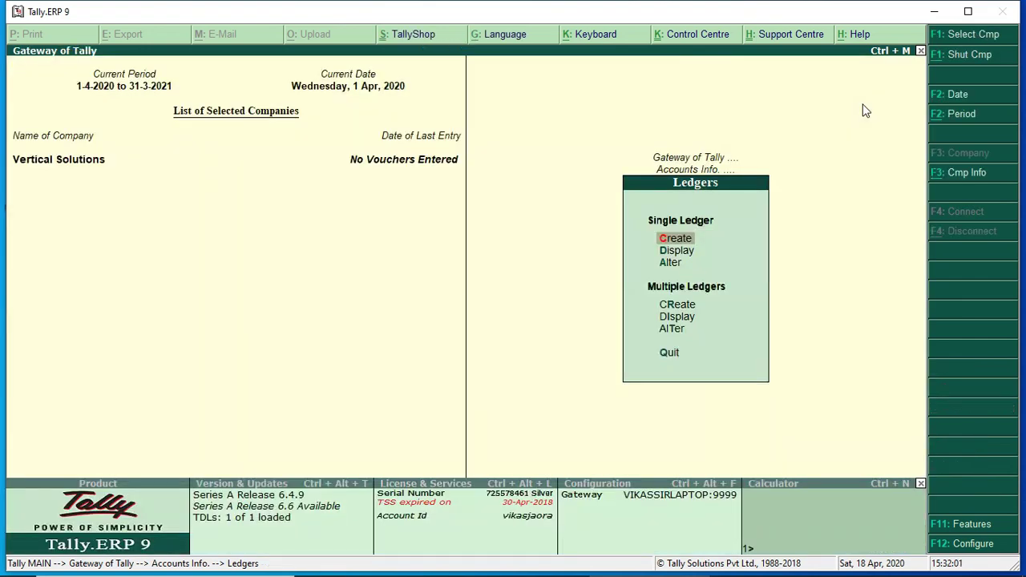
pyautogui.press('Down')
pyautogui.press('Return')
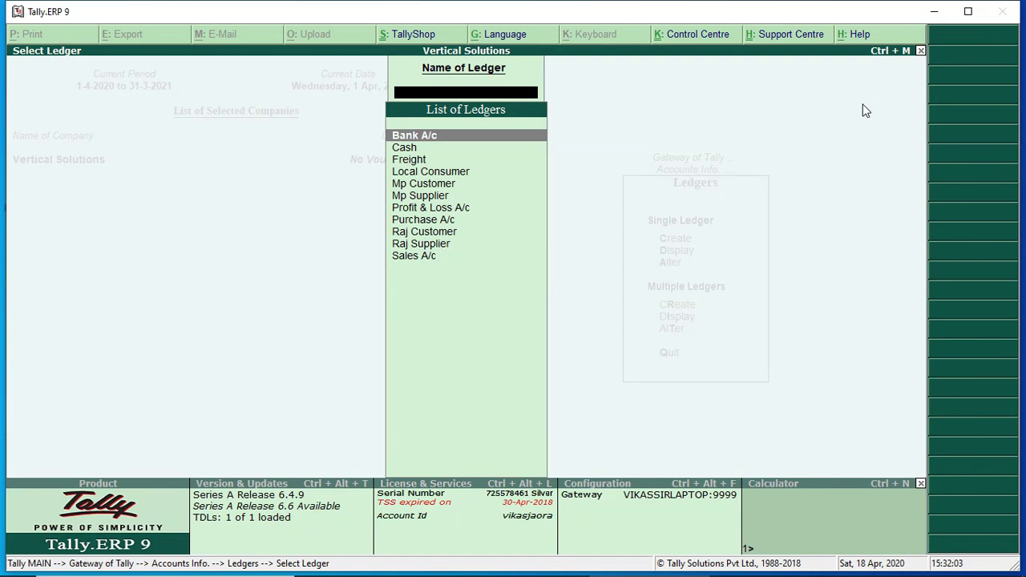
pyautogui.press('Down')
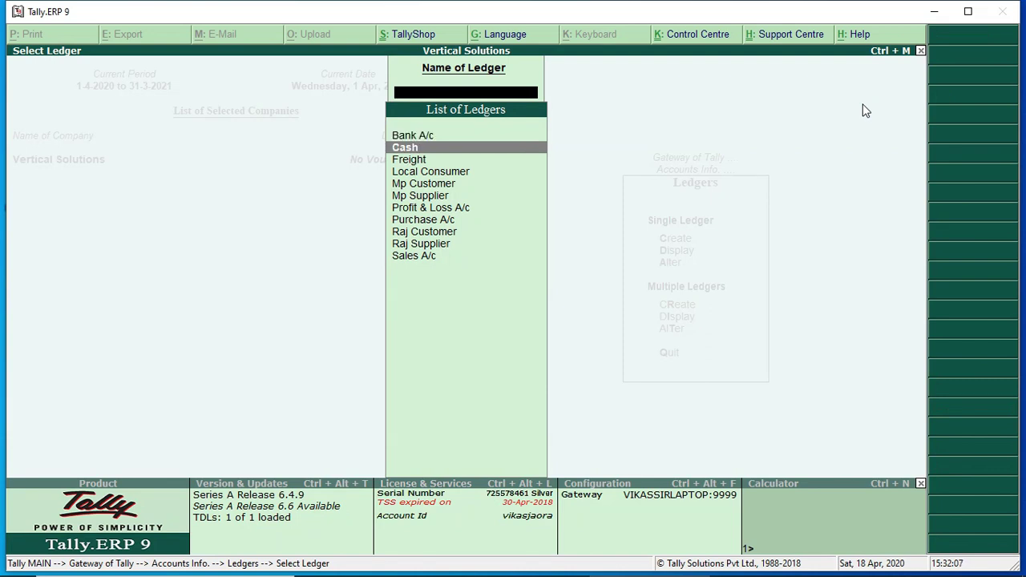
pyautogui.press('Down')
pyautogui.press('Down')
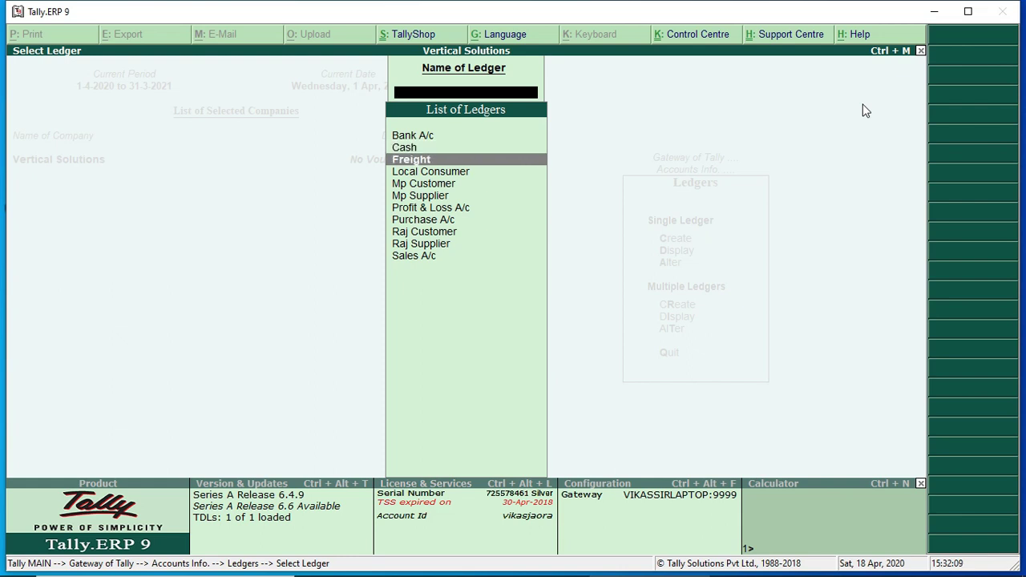
pyautogui.press('Down')
pyautogui.press('Down')
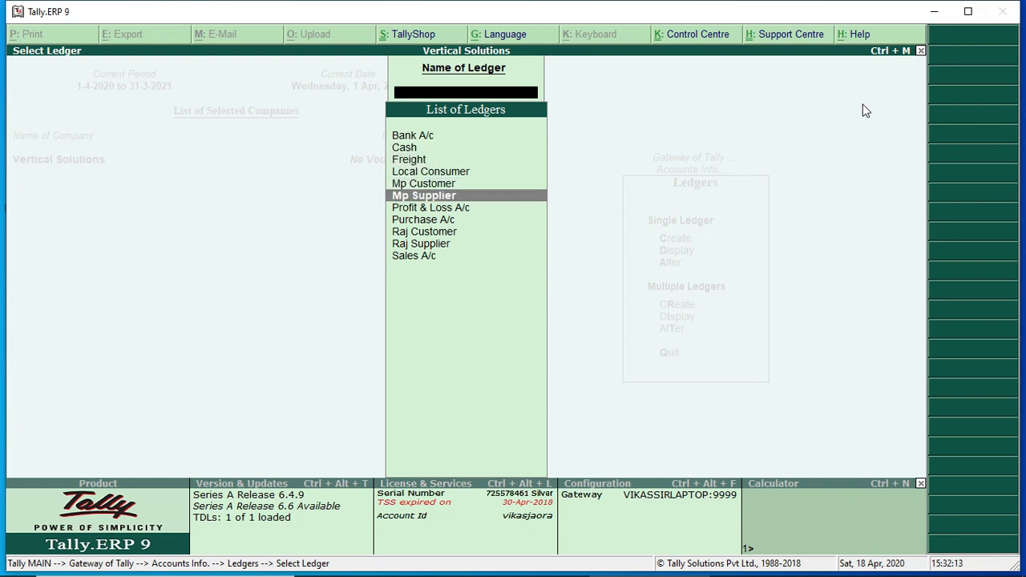
pyautogui.press('Down')
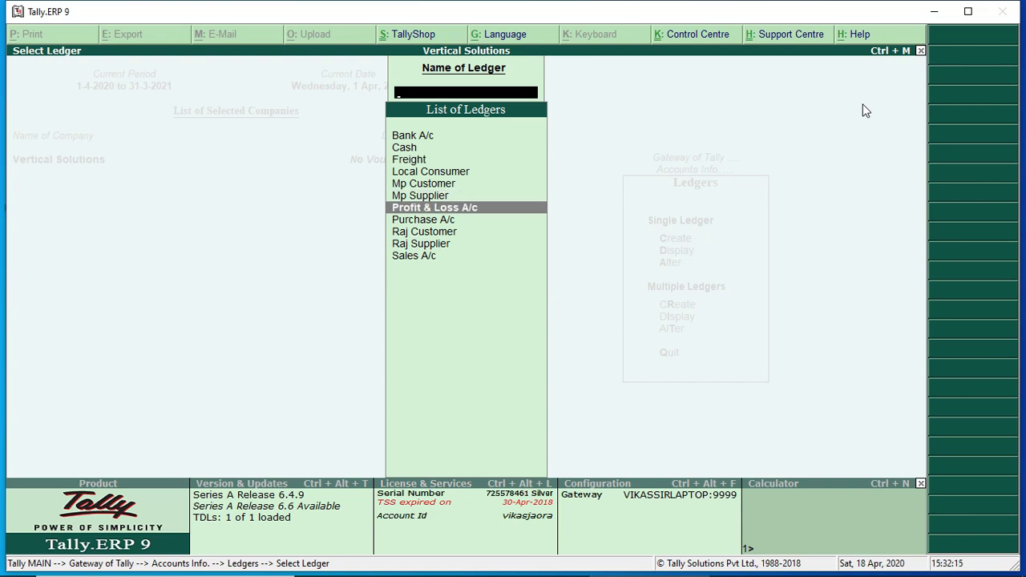
pyautogui.press('Down')
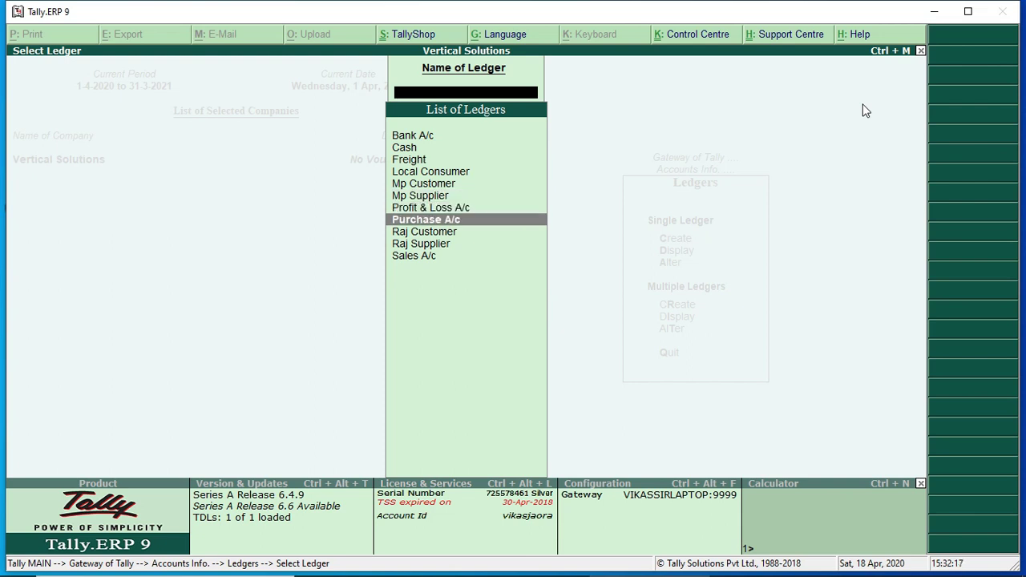
pyautogui.press('Down')
pyautogui.press('Down')
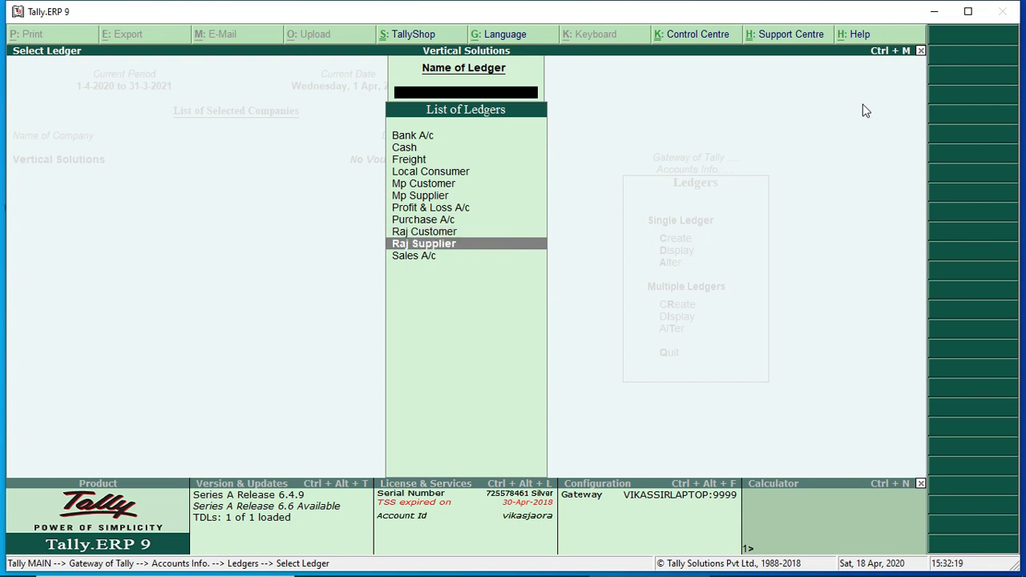
pyautogui.press('Down')
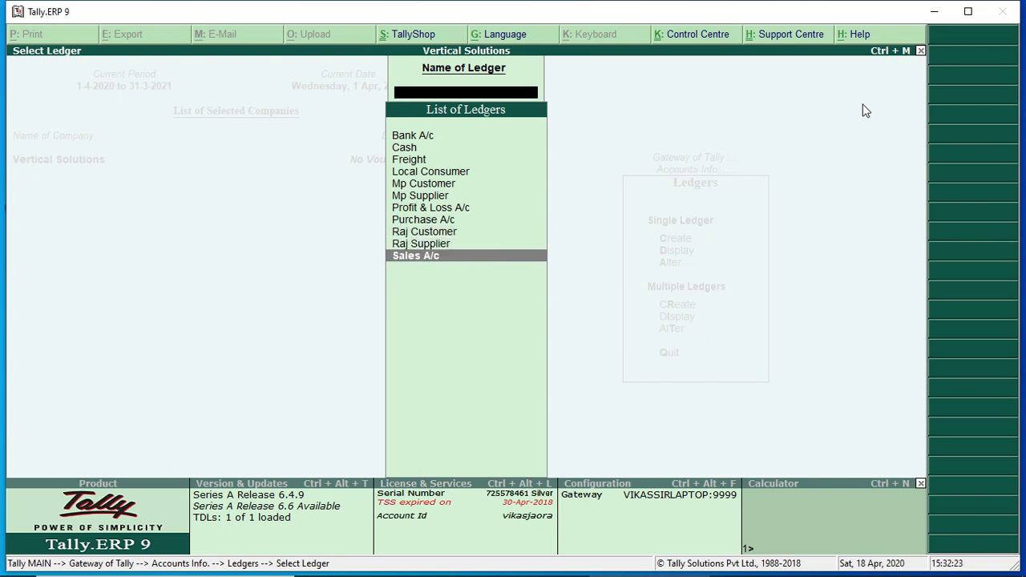
# Save ledger 'Capital A/c' under Capital Account with Unknown registration, then exit to the Gateway
pyautogui.write('apit')
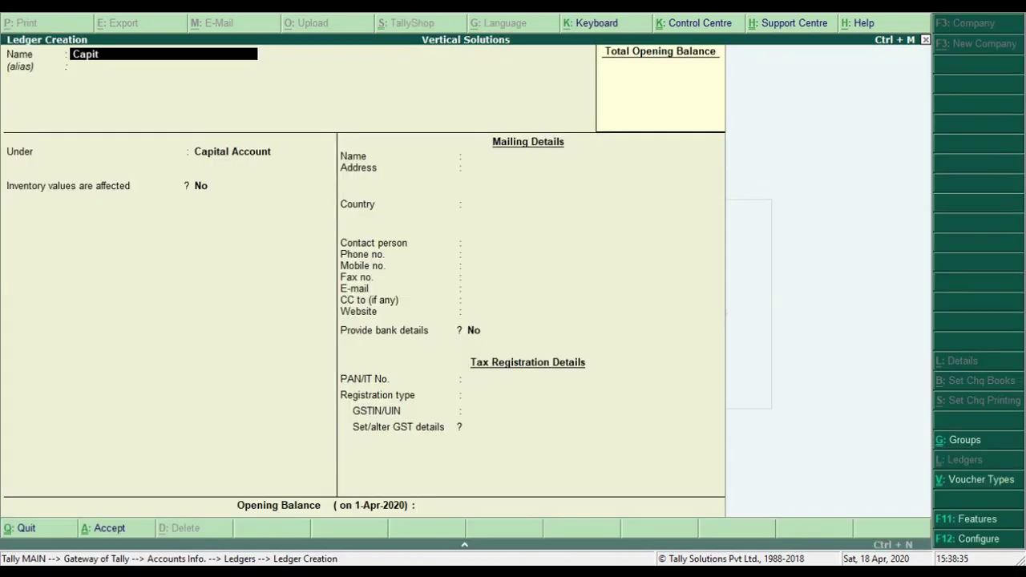
pyautogui.write('al a/c')
pyautogui.press('Return')
pyautogui.press('Return')
pyautogui.press('Return')
pyautogui.press('Return')
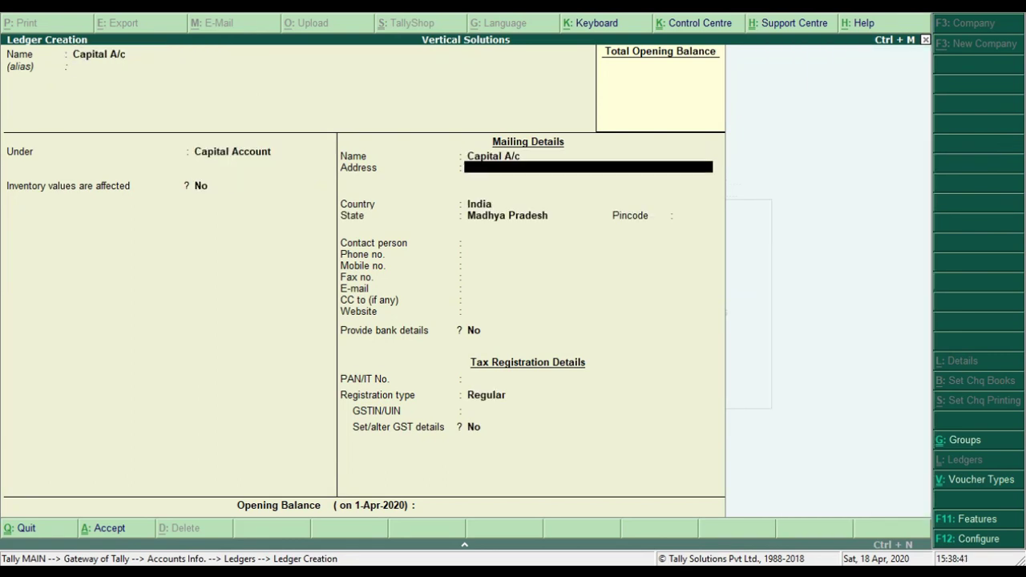
pyautogui.press('Return')
pyautogui.press('Return')
pyautogui.press('Return')
pyautogui.press('Return')
pyautogui.press('Return')
pyautogui.press('Return')
pyautogui.press('Return')
pyautogui.press('Return')
pyautogui.press('Return')
pyautogui.press('Return')
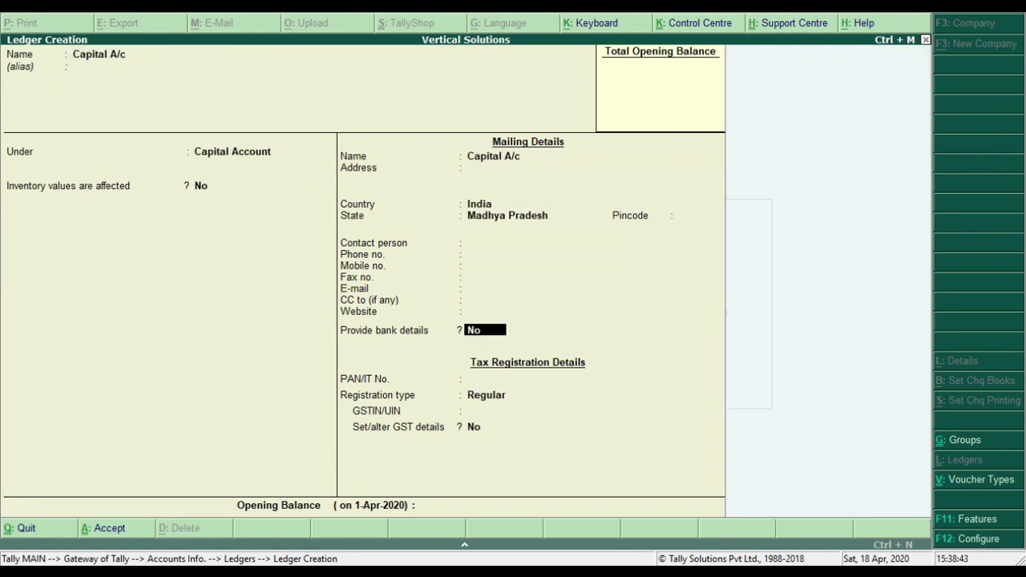
pyautogui.press('Return')
pyautogui.press('Return')
pyautogui.press('Return')
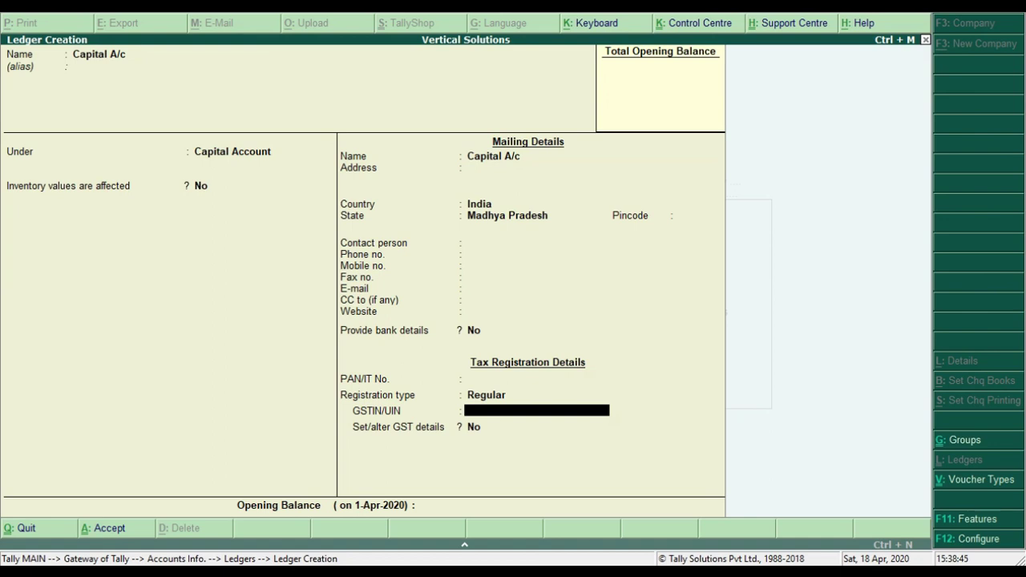
pyautogui.press('BackSpace')
pyautogui.press('Up')
pyautogui.press('Up')
pyautogui.press('Up')
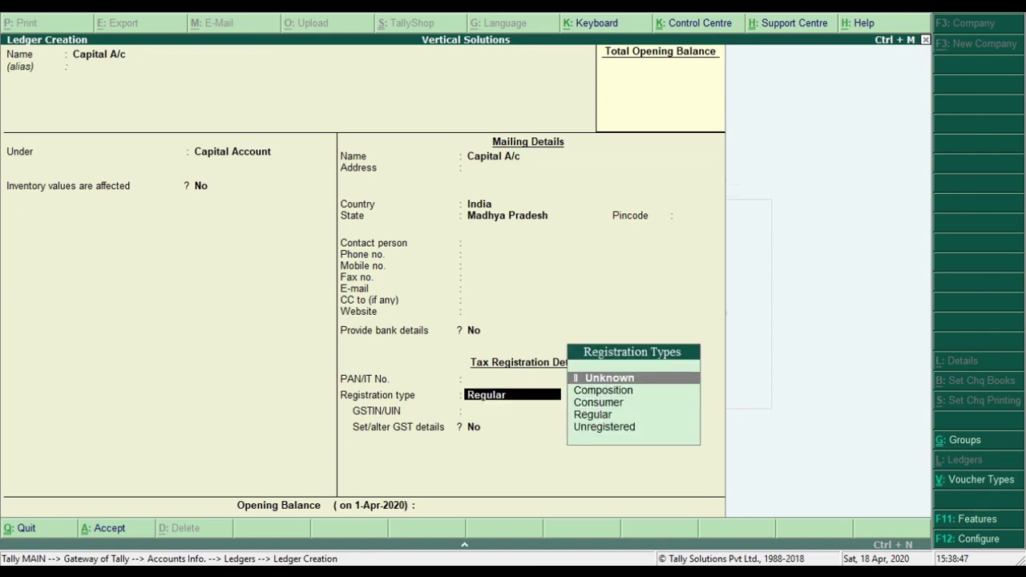
pyautogui.press('Return')
pyautogui.press('Return')
pyautogui.press('Return')
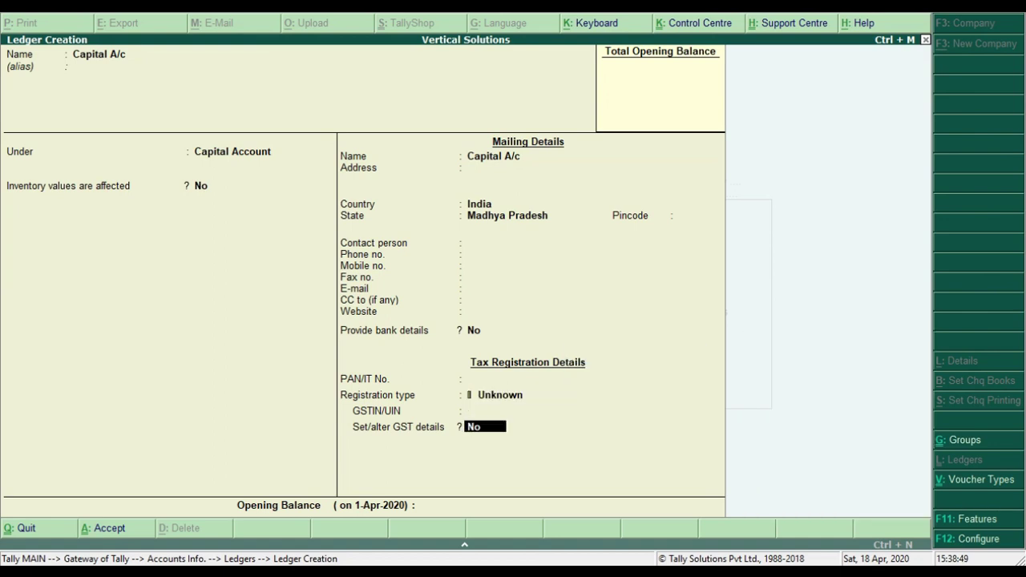
pyautogui.press('Return')
pyautogui.press('Return')
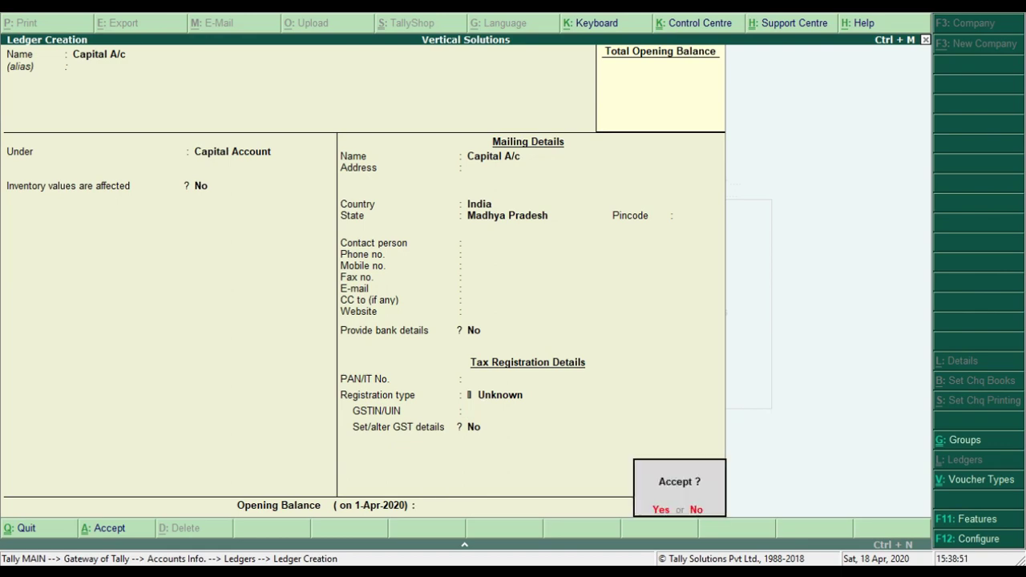
pyautogui.press('Return')
pyautogui.press('Escape')
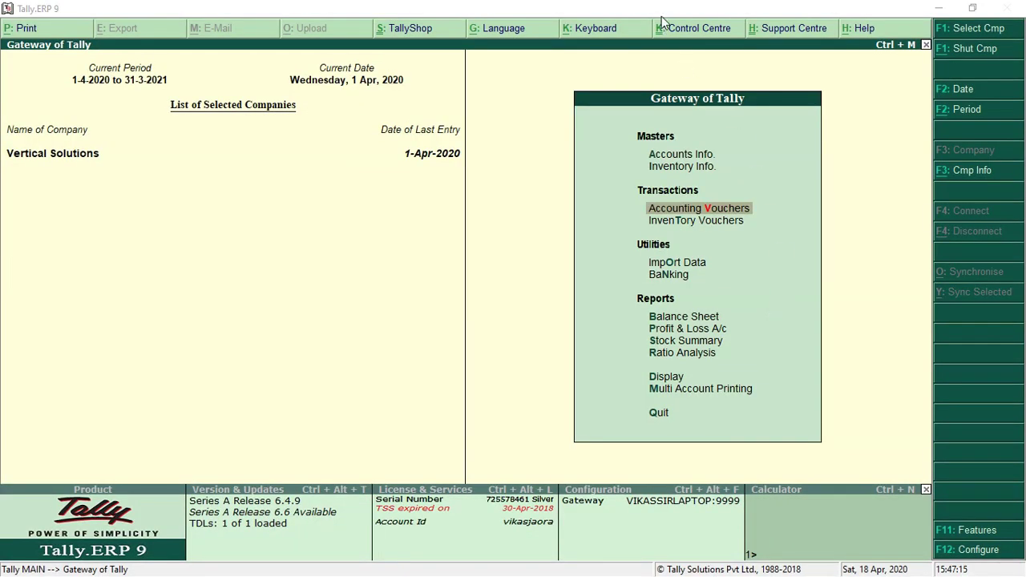
# Start a new ledger via Accounts Info > Ledgers > Create
pyautogui.press('Up')
pyautogui.press('Up')
pyautogui.press('Return')
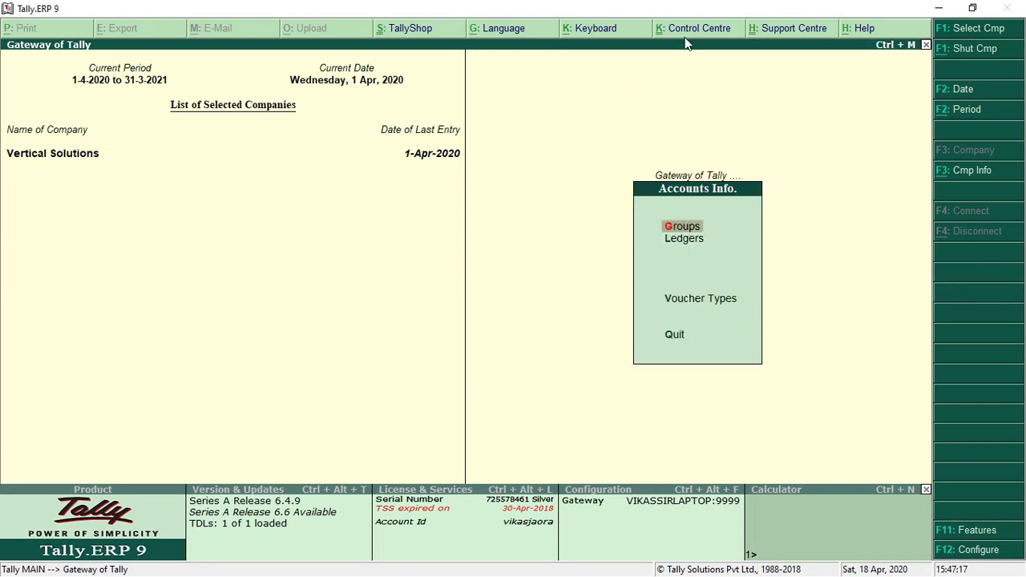
pyautogui.press('Down')
pyautogui.press('Return')
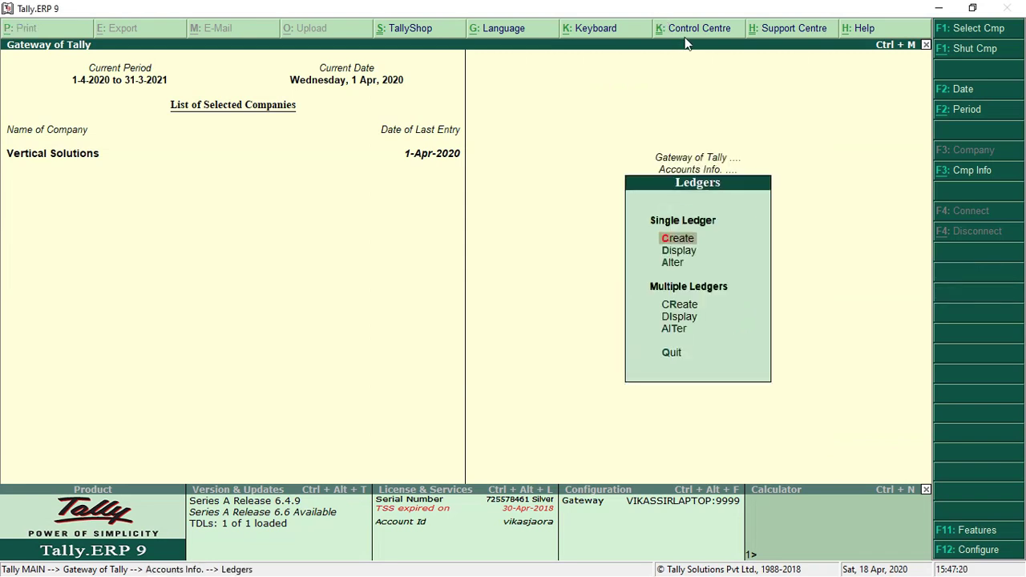
pyautogui.press('Return')
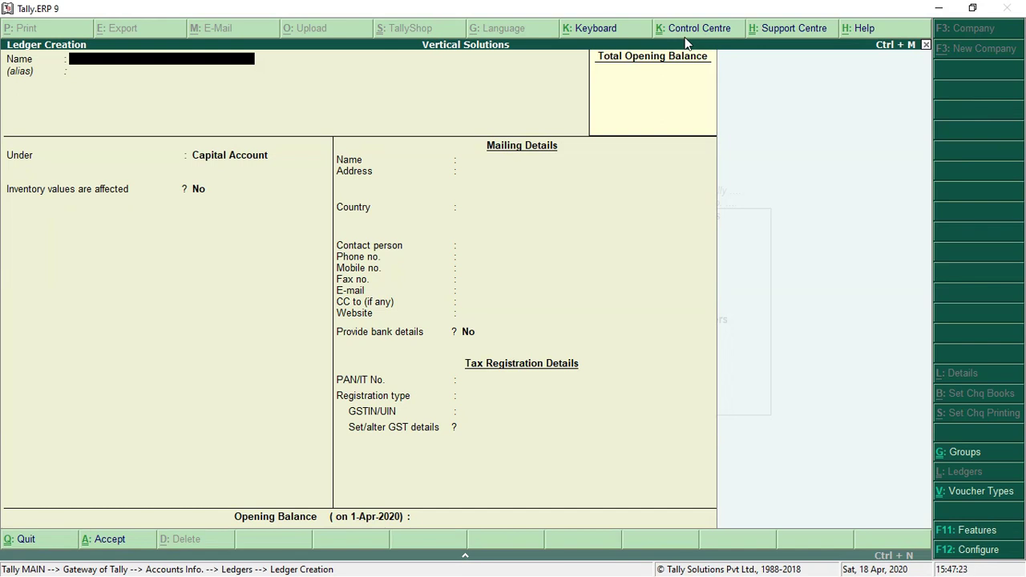
# Name the ledger 'IGST' and place it under Duties & Taxes
pyautogui.write('IGST')
pyautogui.press('Return')
pyautogui.press('Return')
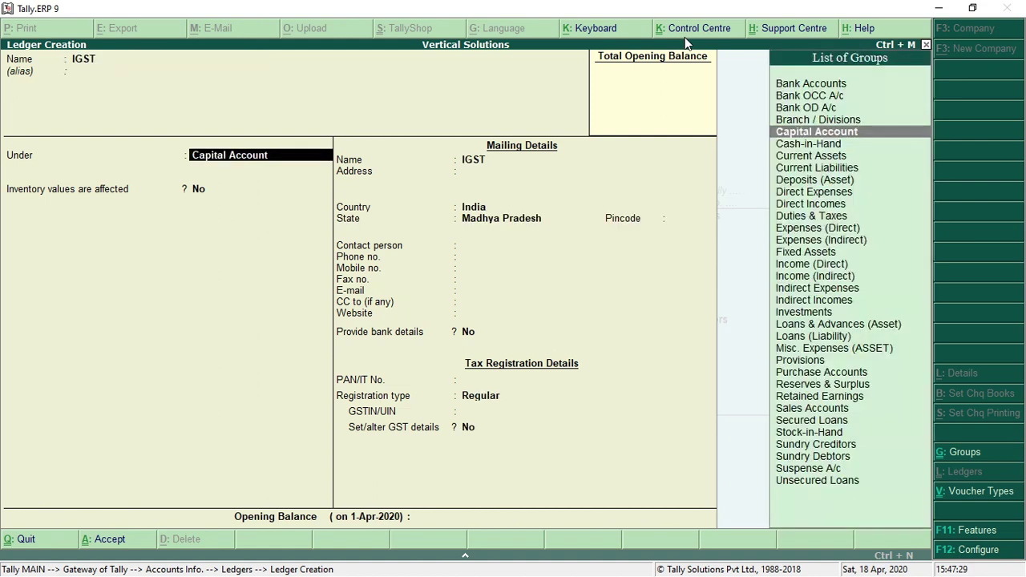
pyautogui.write('U')
pyautogui.press('BackSpace')
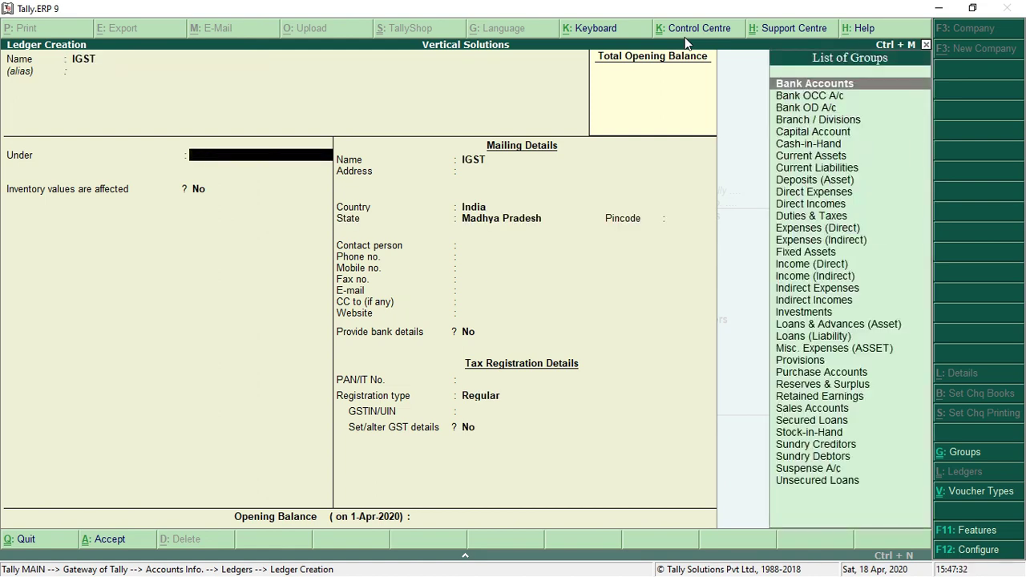
pyautogui.write('DU')
pyautogui.press('Return')
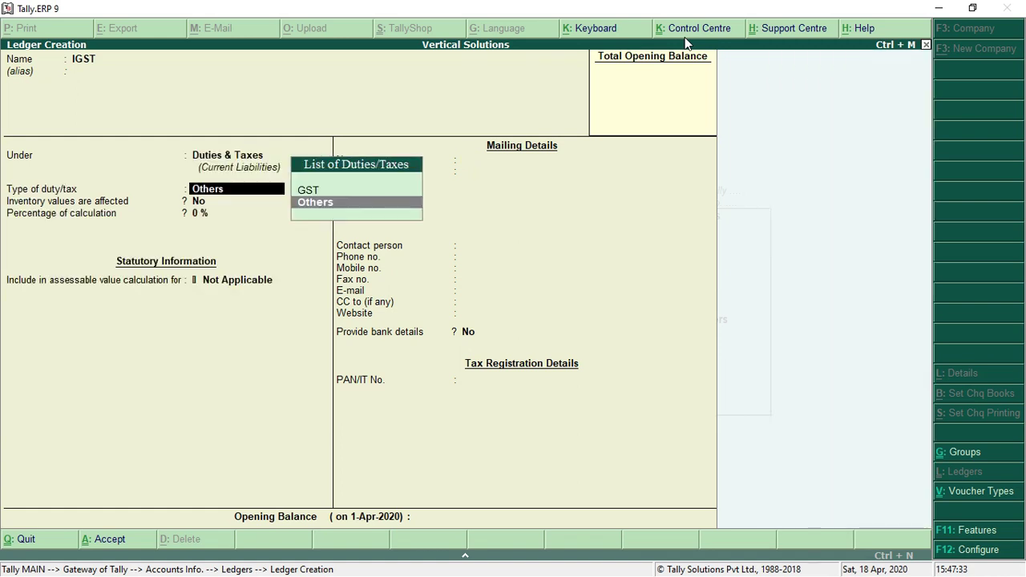
# Set duty type GST, tax type Integrated Tax, 0%, rounding Not Applicable, and save
pyautogui.press('Up')
pyautogui.press('Return')
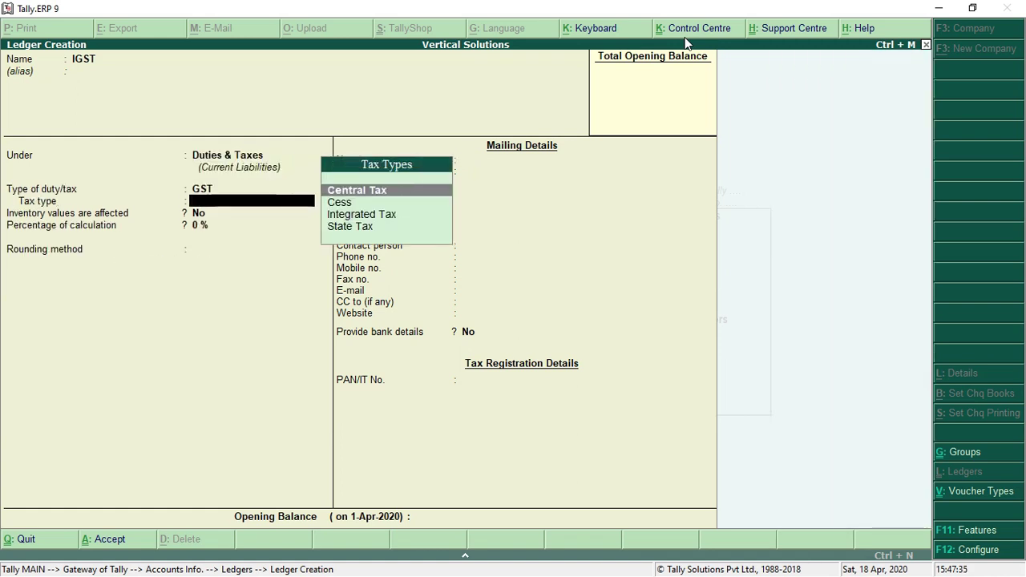
pyautogui.press('Down')
pyautogui.press('Down')
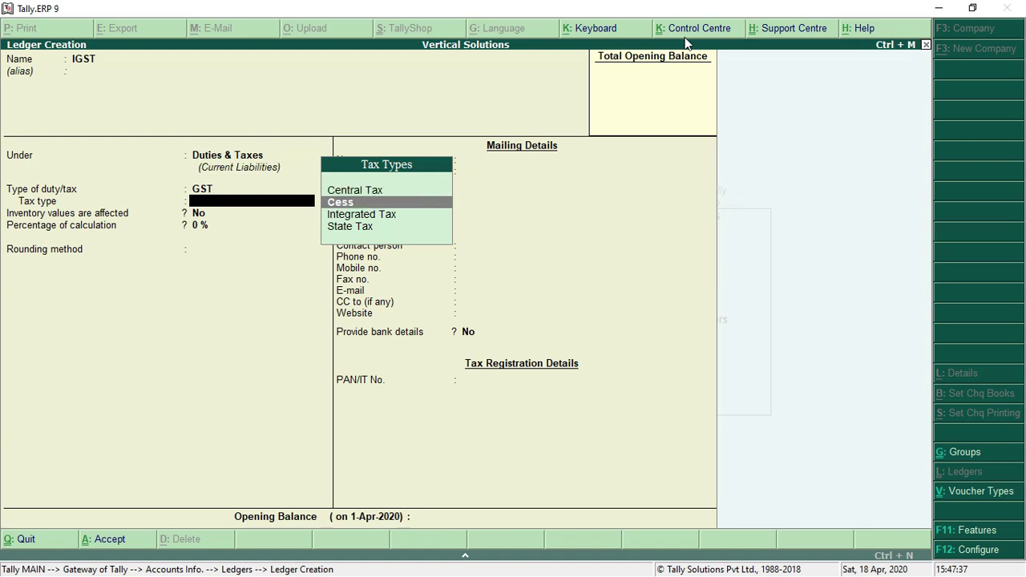
pyautogui.press('Return')
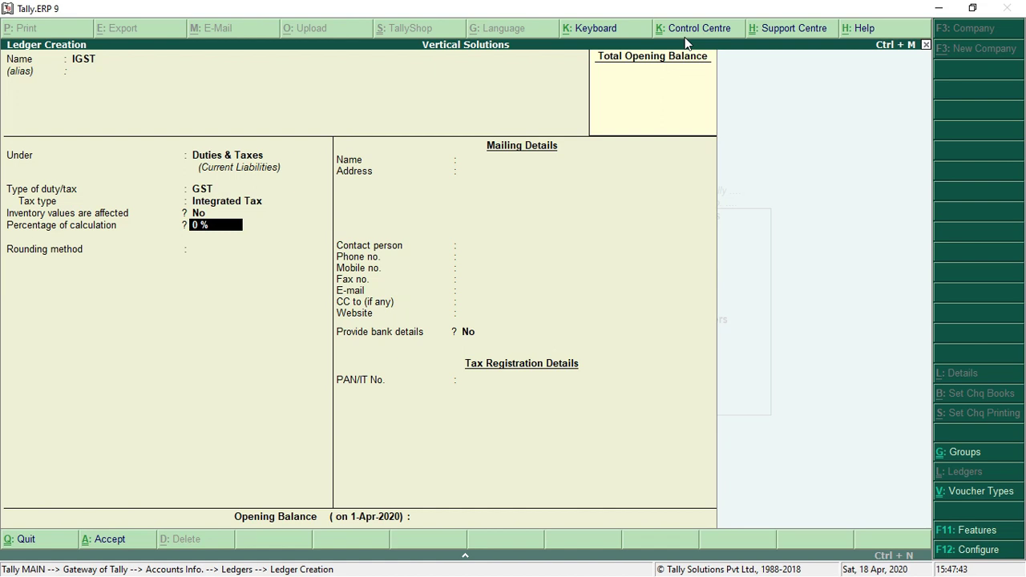
pyautogui.press('Return')
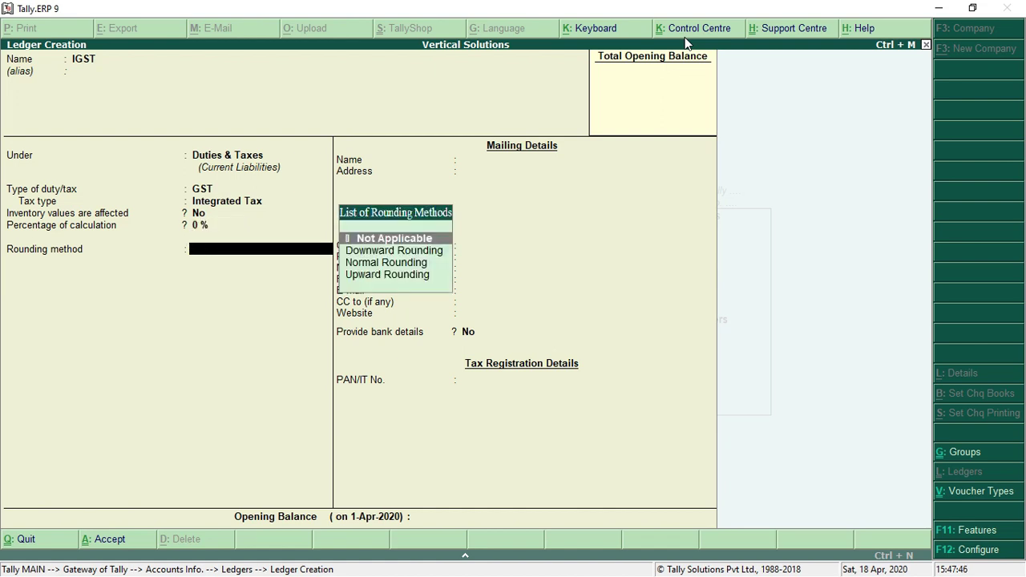
pyautogui.press('Return')
pyautogui.press('Return')
pyautogui.press('Return')
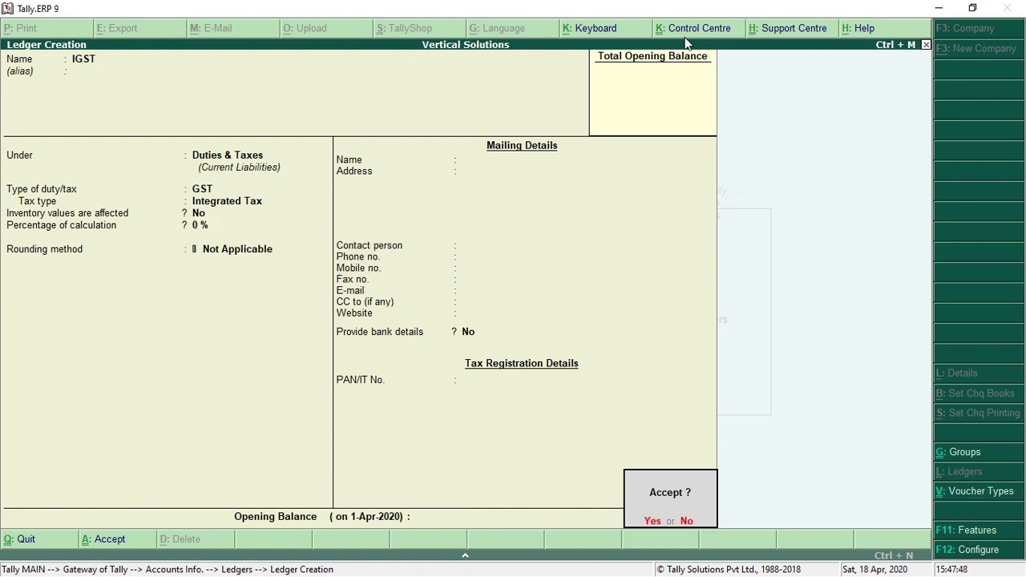
pyautogui.press('Return')
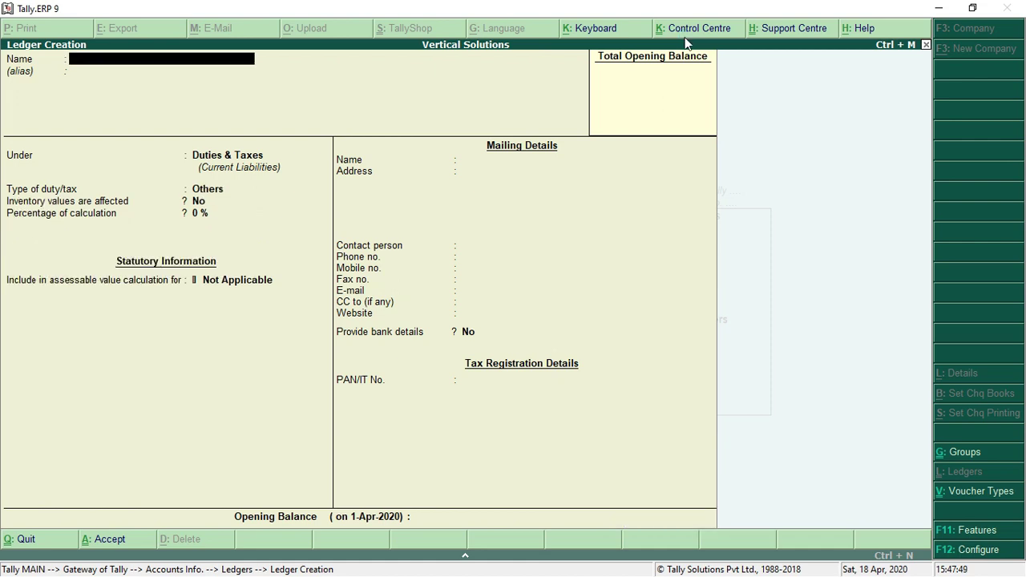
# Create ledger 'CGST' under Duties & Taxes as GST Central Tax with no rounding
pyautogui.write('CGS')
pyautogui.press('Return')
pyautogui.press('Return')
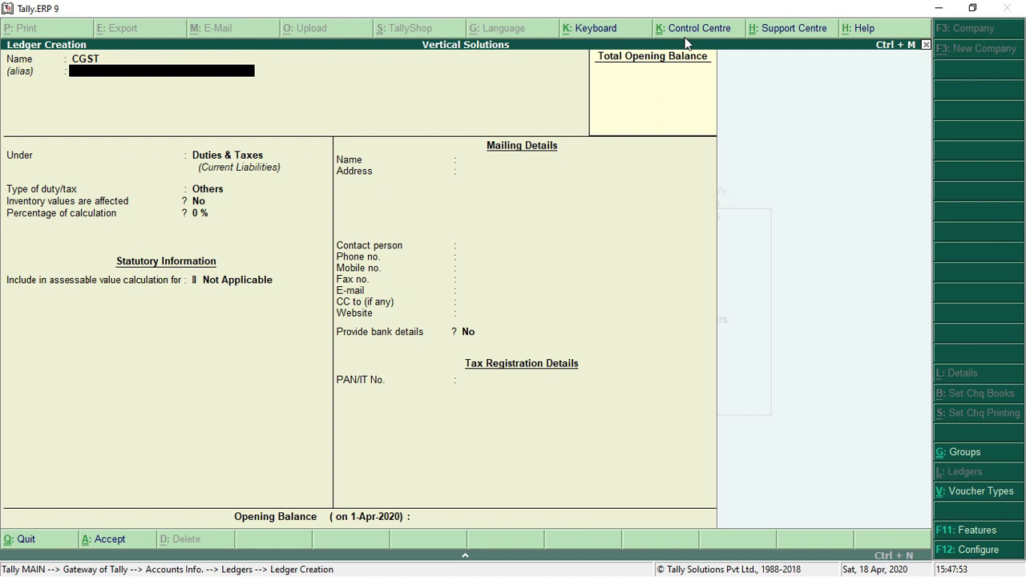
pyautogui.press('Return')
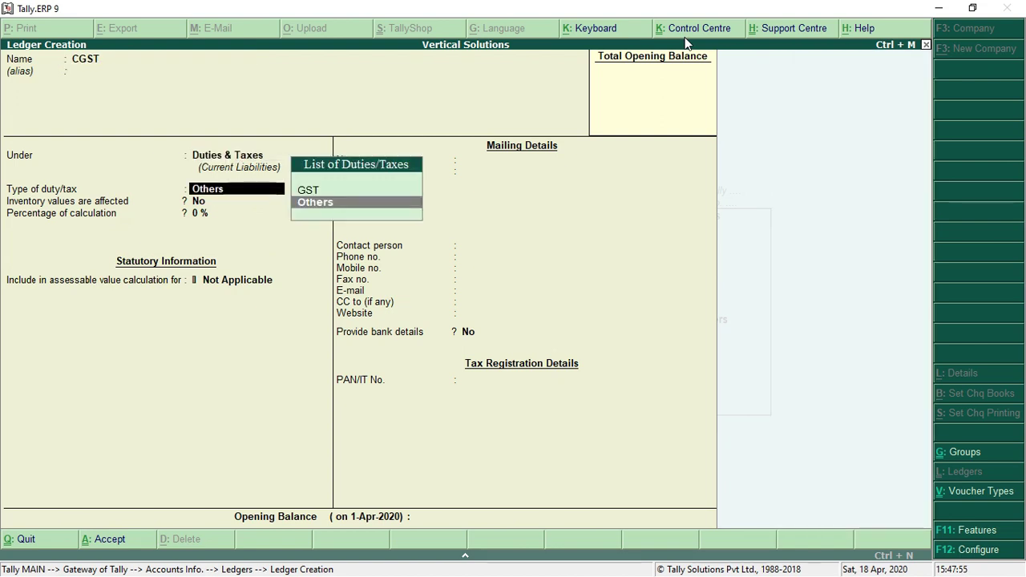
pyautogui.press('Up')
pyautogui.press('Return')
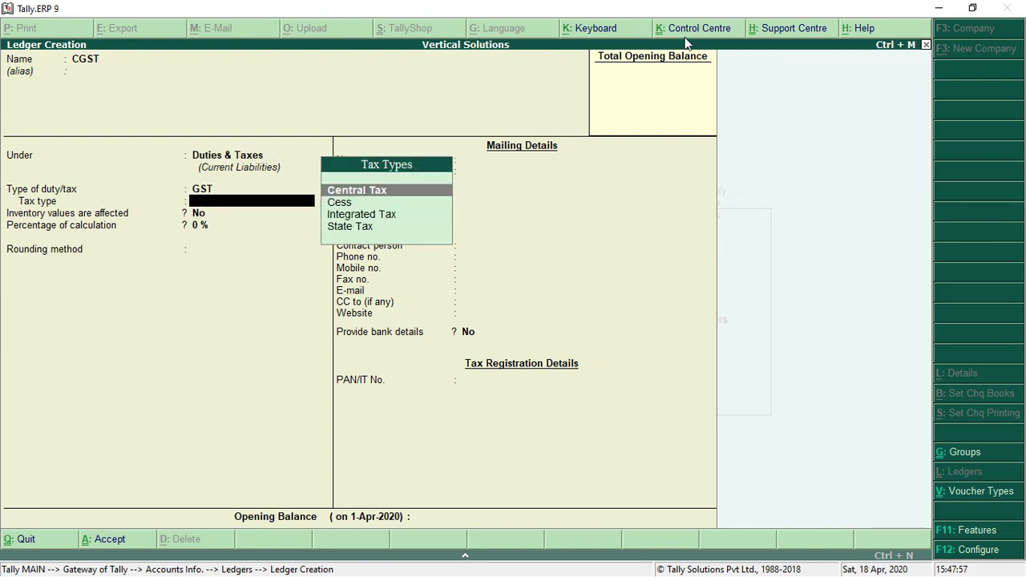
pyautogui.press('Return')
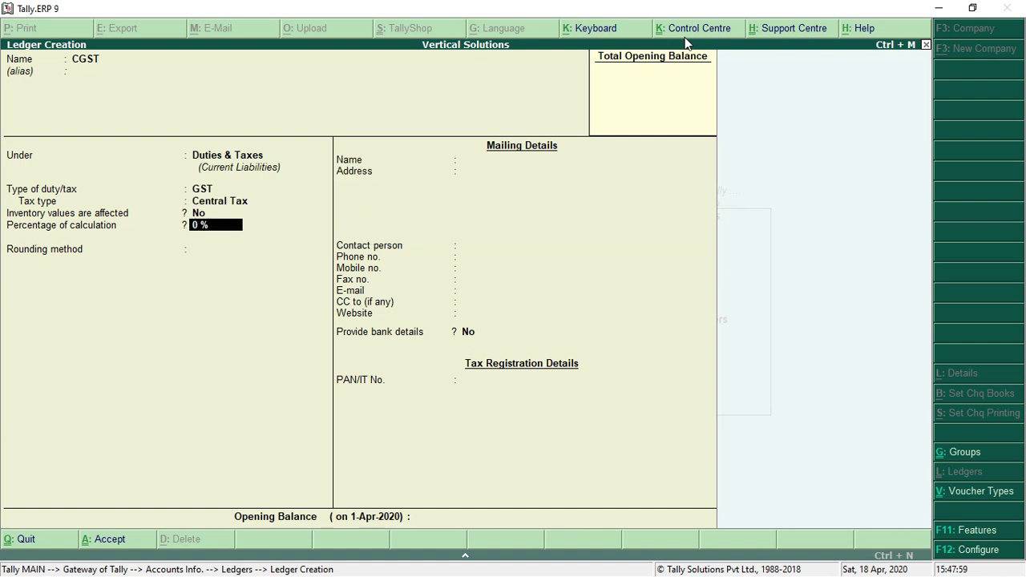
pyautogui.press('Return')
pyautogui.press('Return')
pyautogui.press('Return')
pyautogui.press('Return')
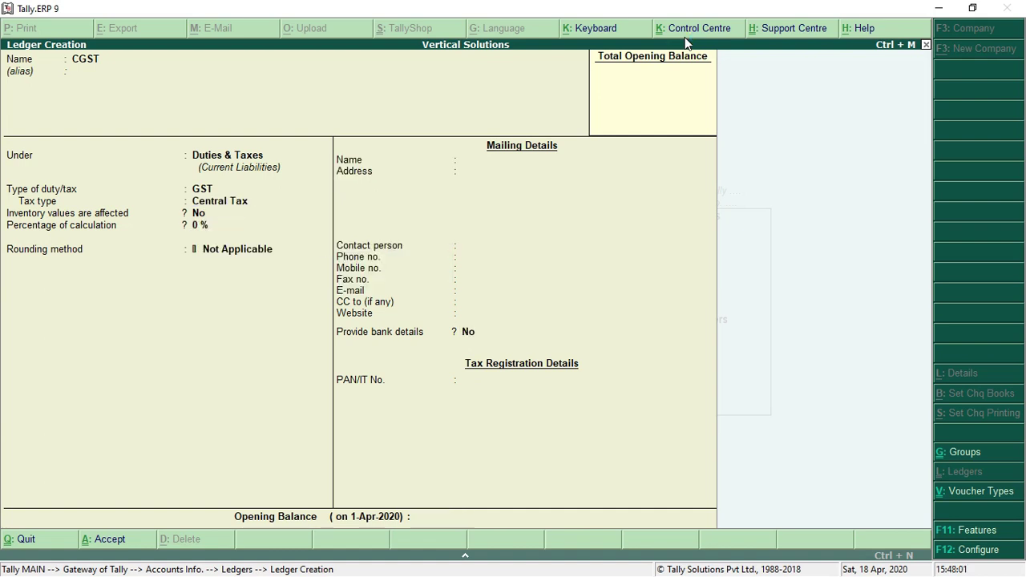
# Create ledger 'SGST' under Duties & Taxes as GST State Tax, then quit Ledger Creation
pyautogui.press('Return')
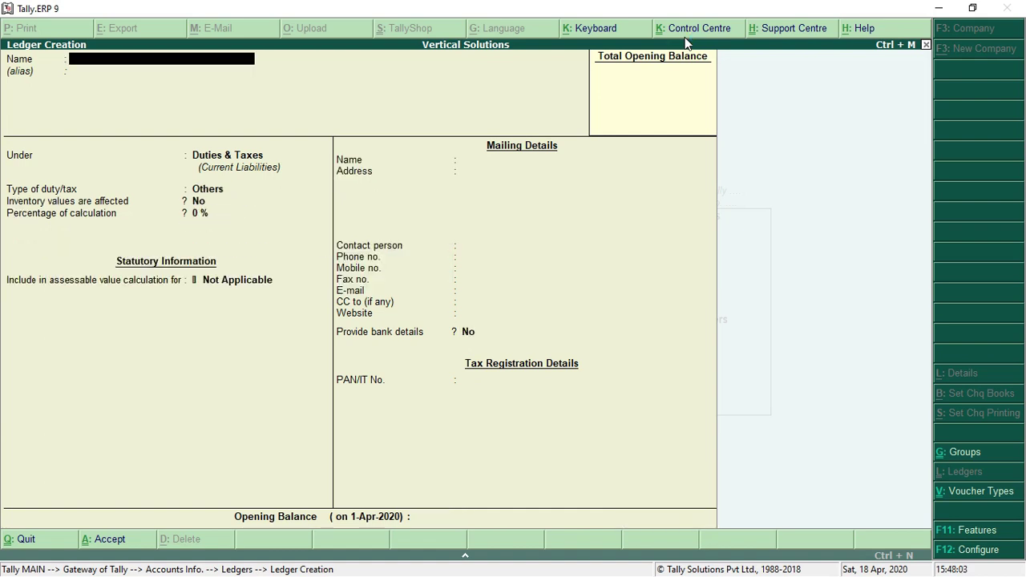
pyautogui.write('SGST')
pyautogui.press('Return')
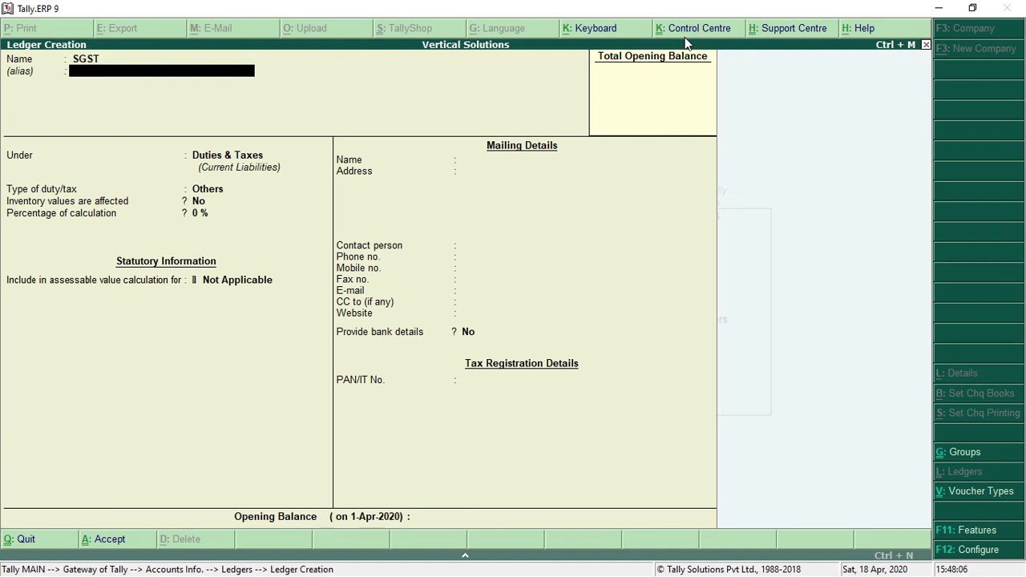
pyautogui.press('Return')
pyautogui.press('Return')
pyautogui.press('Up')
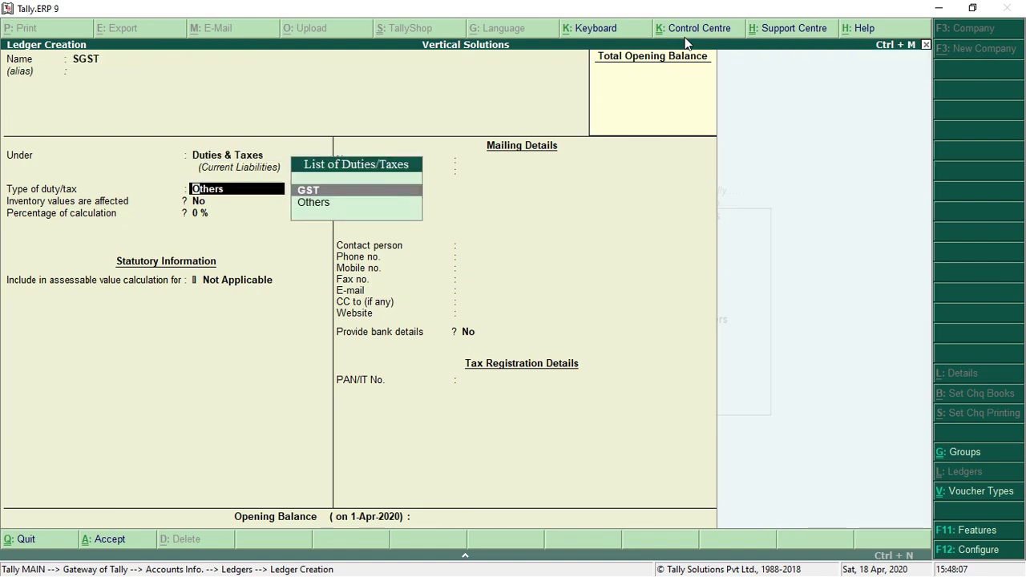
pyautogui.press('Return')
pyautogui.press('Down')
pyautogui.press('Down')
pyautogui.press('Down')
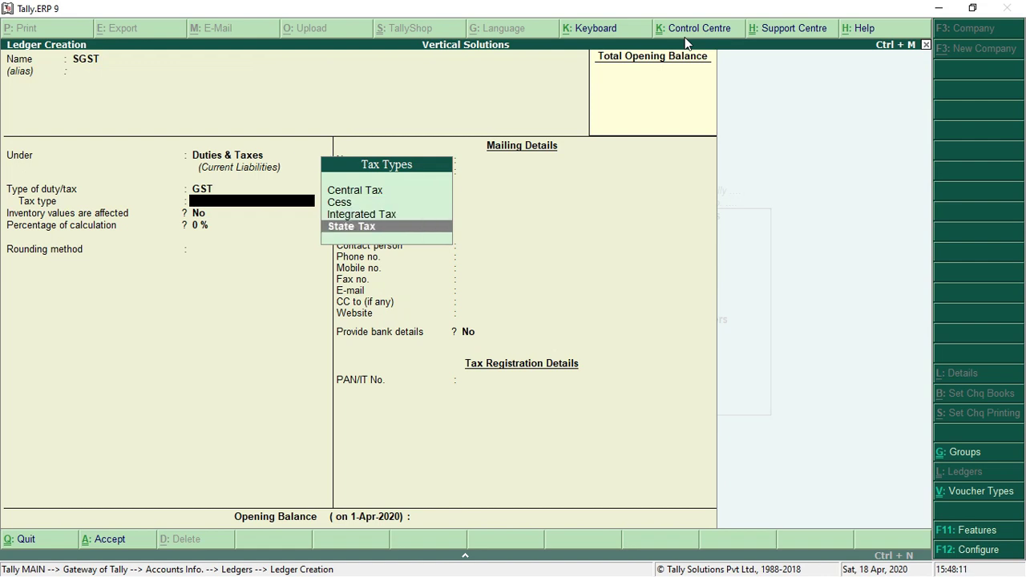
pyautogui.press('Return')
pyautogui.press('Return')
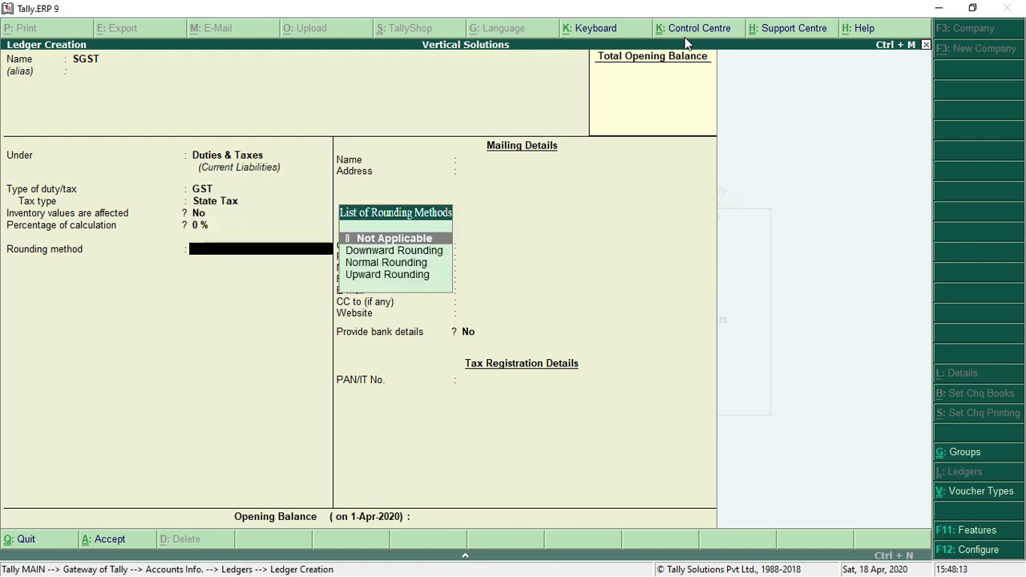
pyautogui.press('Return')
pyautogui.press('Return')
pyautogui.press('Return')
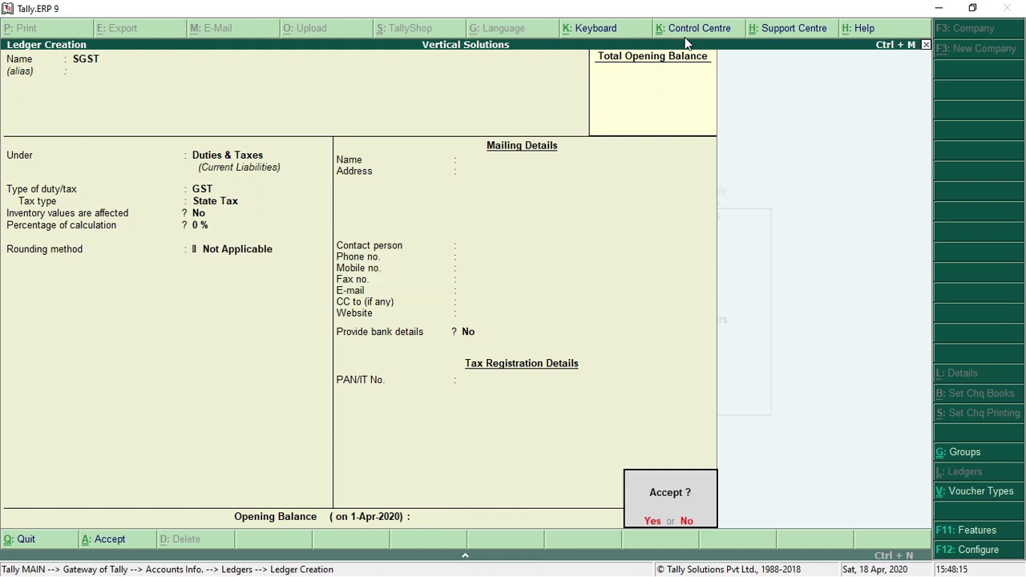
pyautogui.press('Return')
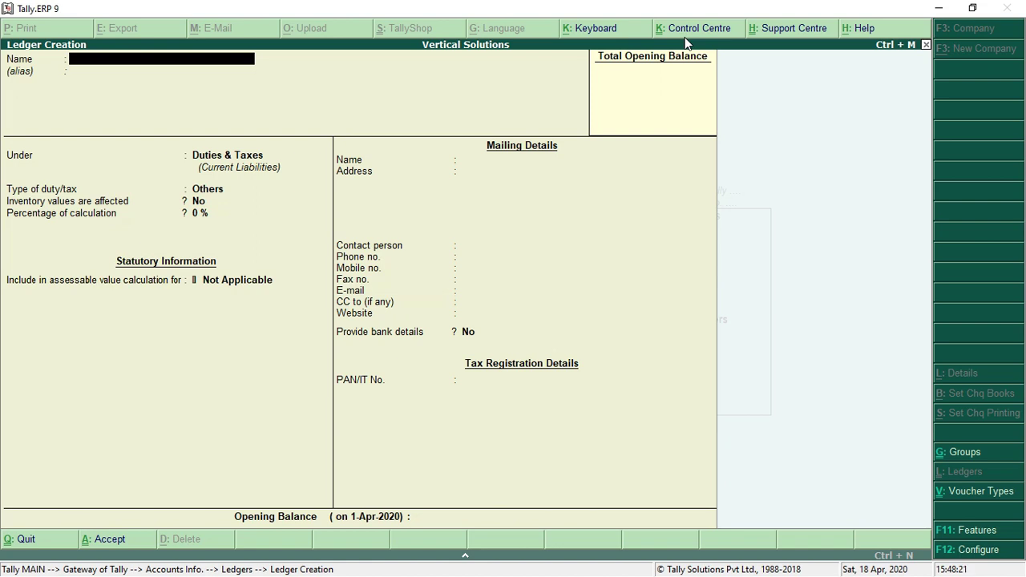
pyautogui.press('Escape')
pyautogui.press('Return')
# Return to the Gateway and go to Inventory Info > Units of Measure > Create
pyautogui.press('Escape')
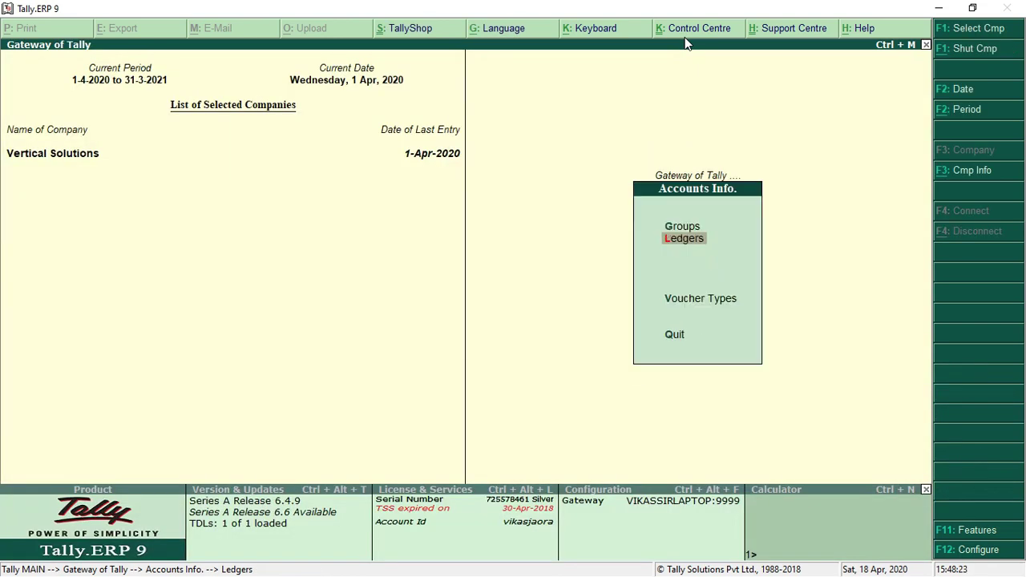
pyautogui.press('Escape')
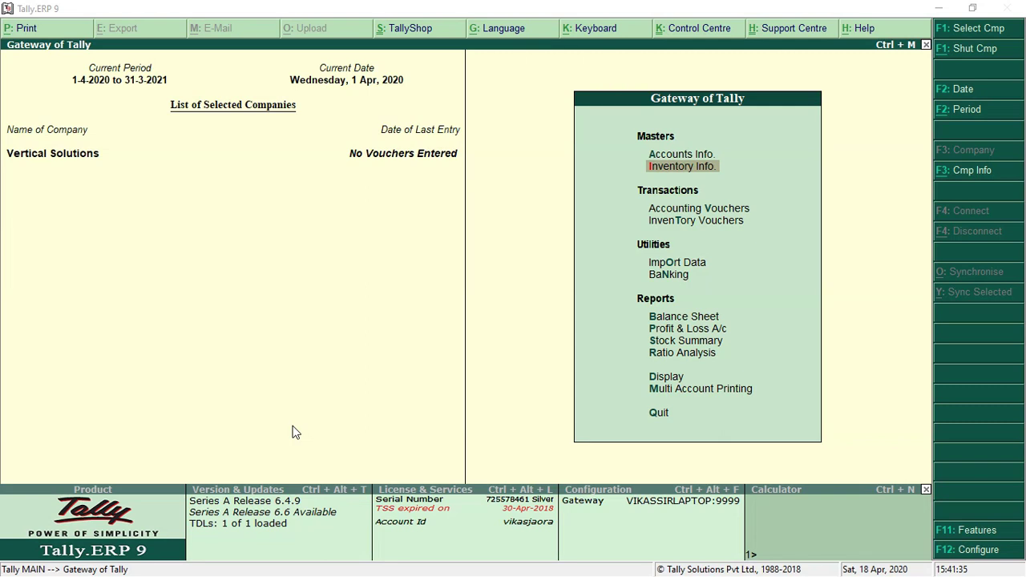
pyautogui.click(685, 168)
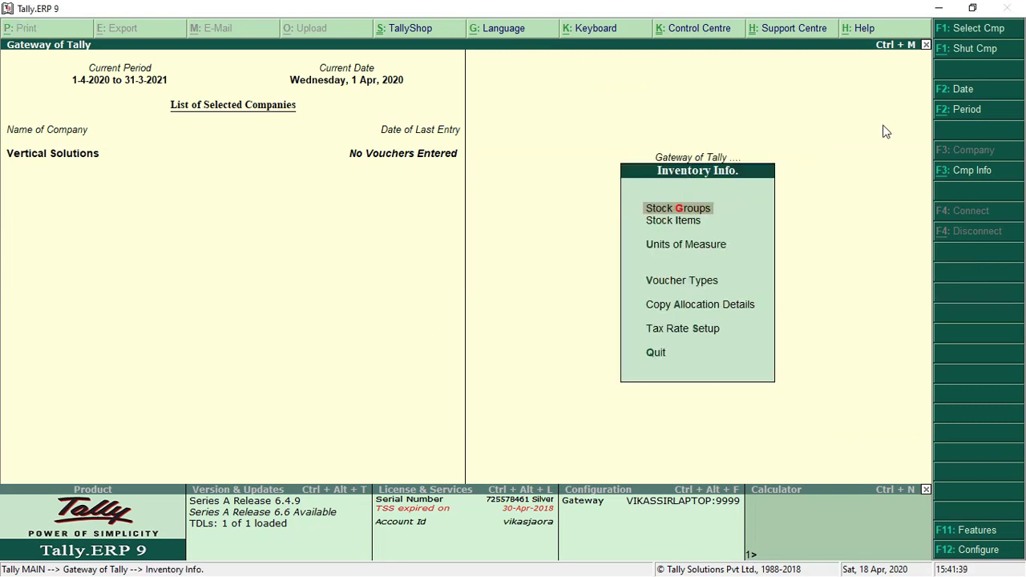
pyautogui.press('Down')
pyautogui.press('Down')
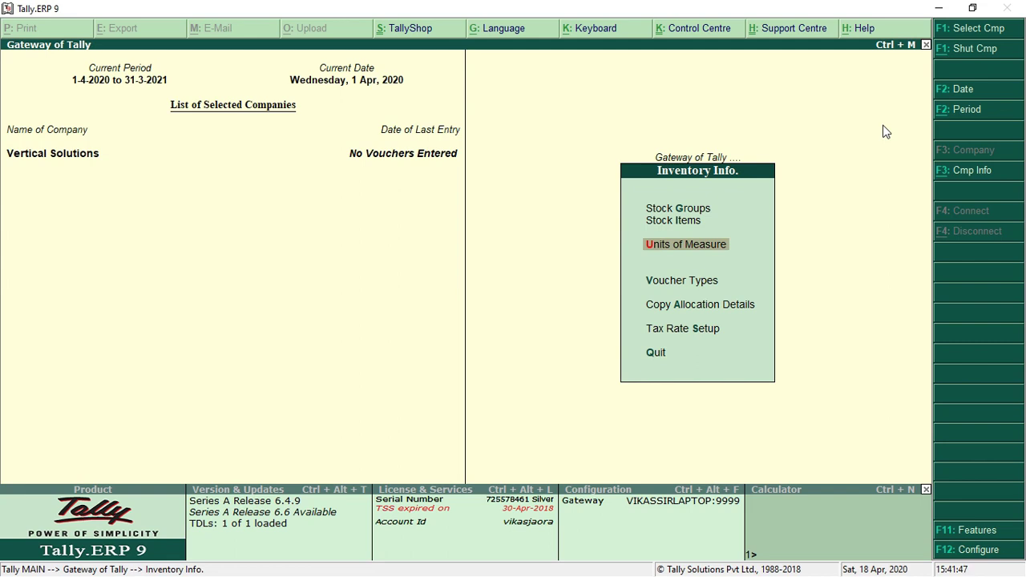
pyautogui.press('Return')
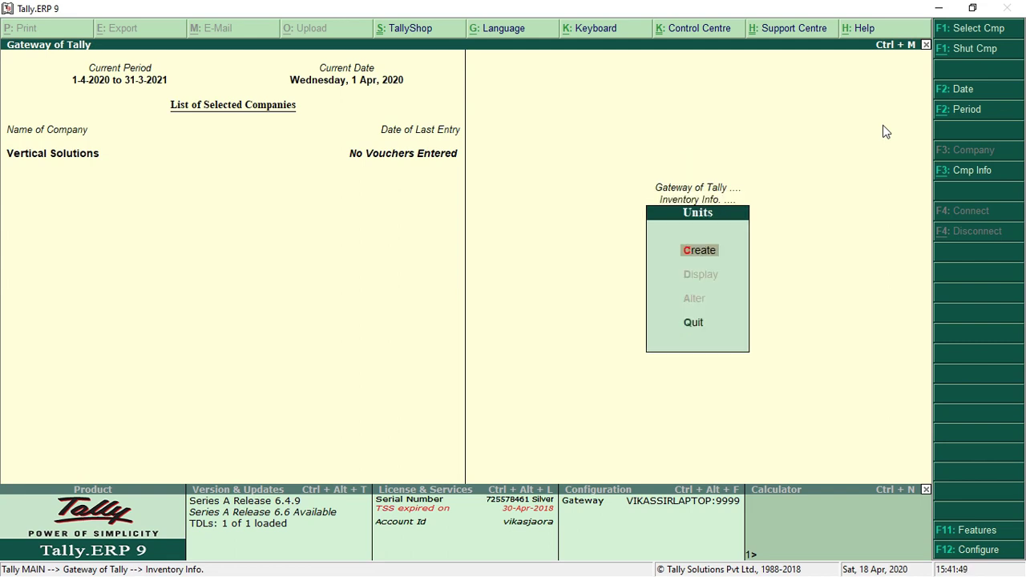
pyautogui.press('Return')
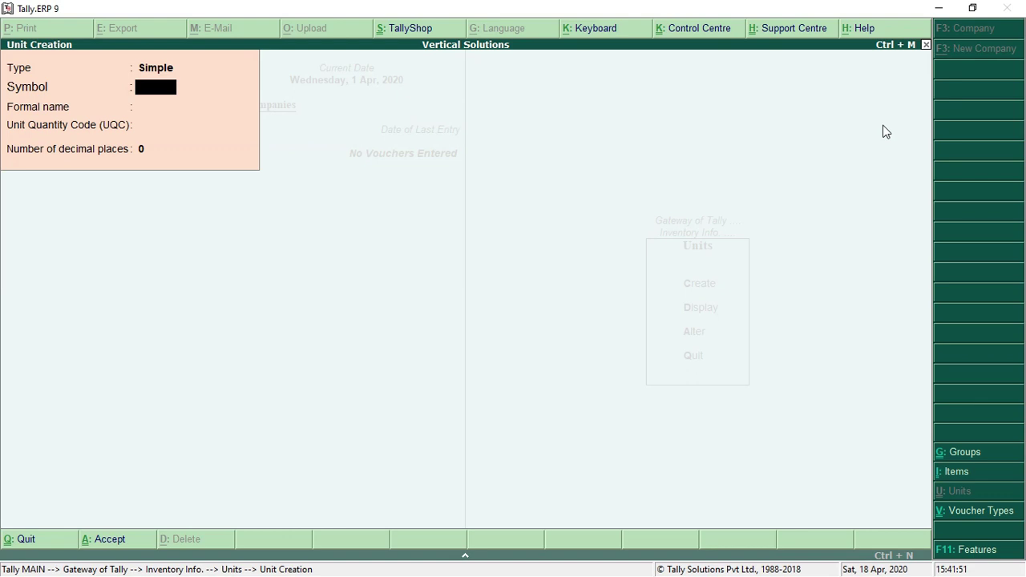
# Define unit 'kg' with UQC KGS-KILOGRAMS and 2 decimal places
pyautogui.write('kg')
pyautogui.press('Return')
pyautogui.press('Return')
pyautogui.press('Return')
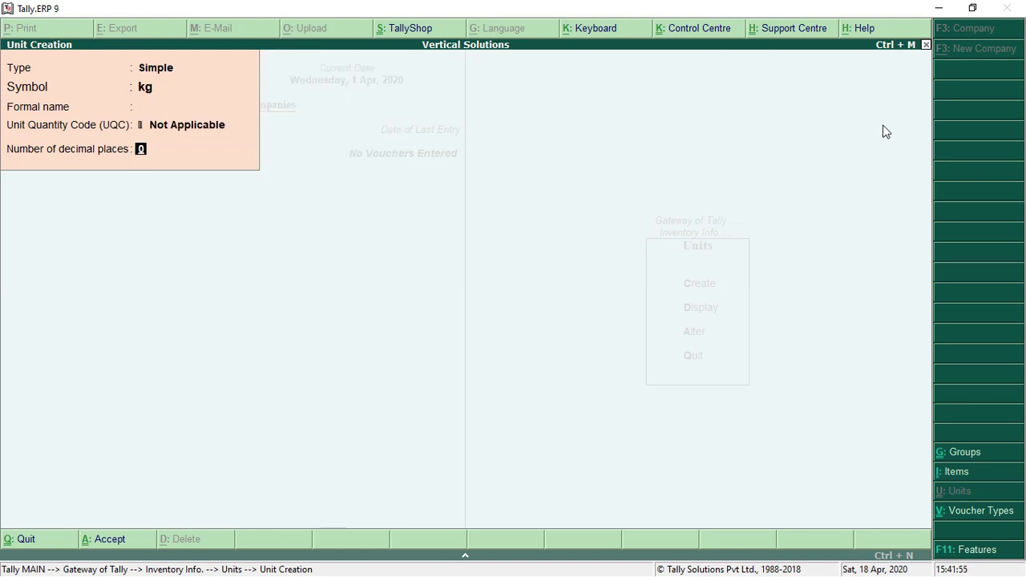
pyautogui.press('BackSpace')
pyautogui.write('ki')
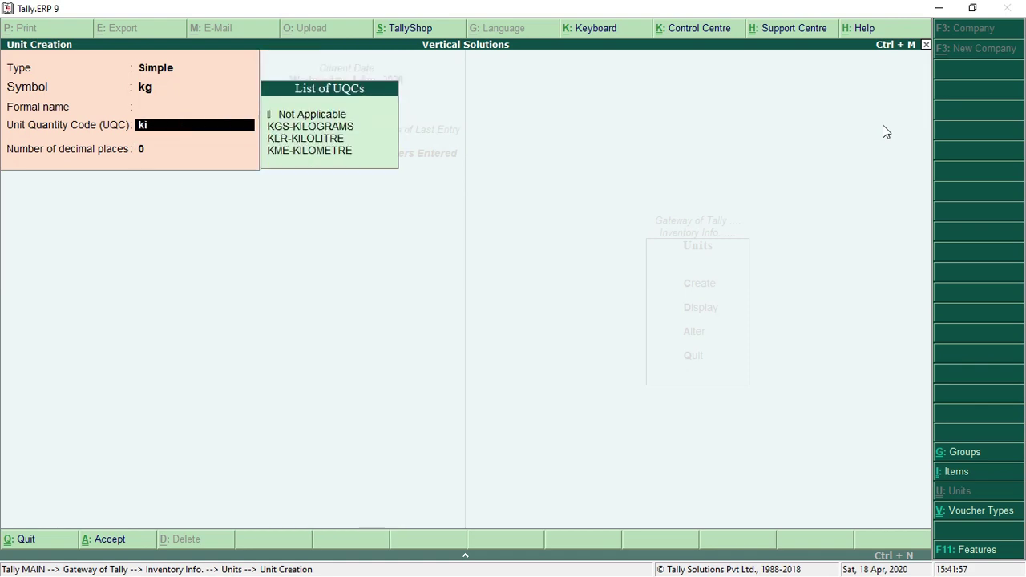
pyautogui.press('Down')
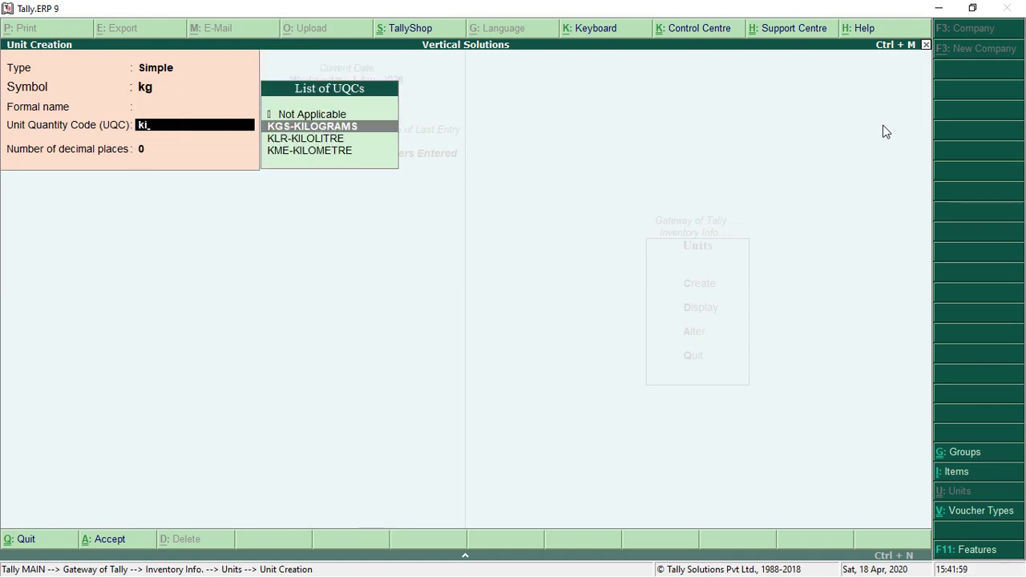
pyautogui.press('Return')
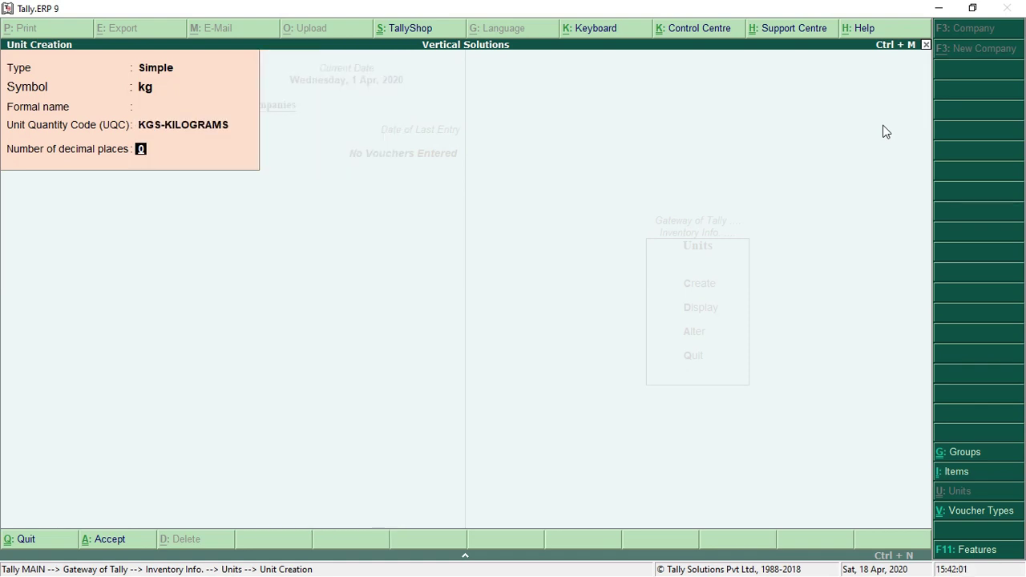
pyautogui.write('2')
pyautogui.press('Return')
# Save unit 'bag' with UQC BAG-BAGS, then quit unit creation to Inventory Info
pyautogui.press('Return')
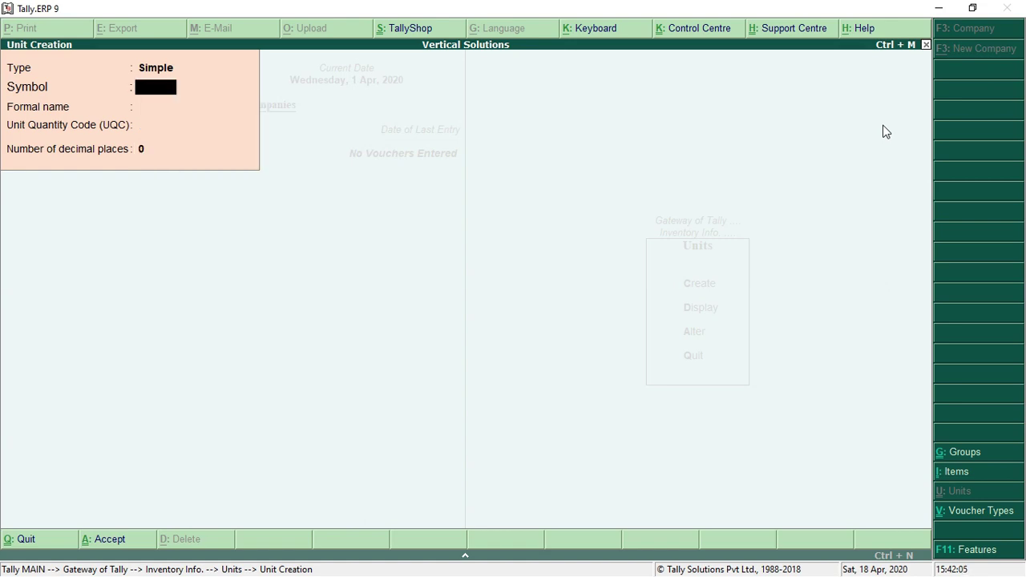
pyautogui.write('bag')
pyautogui.press('Return')
pyautogui.press('Return')
pyautogui.write('ba')
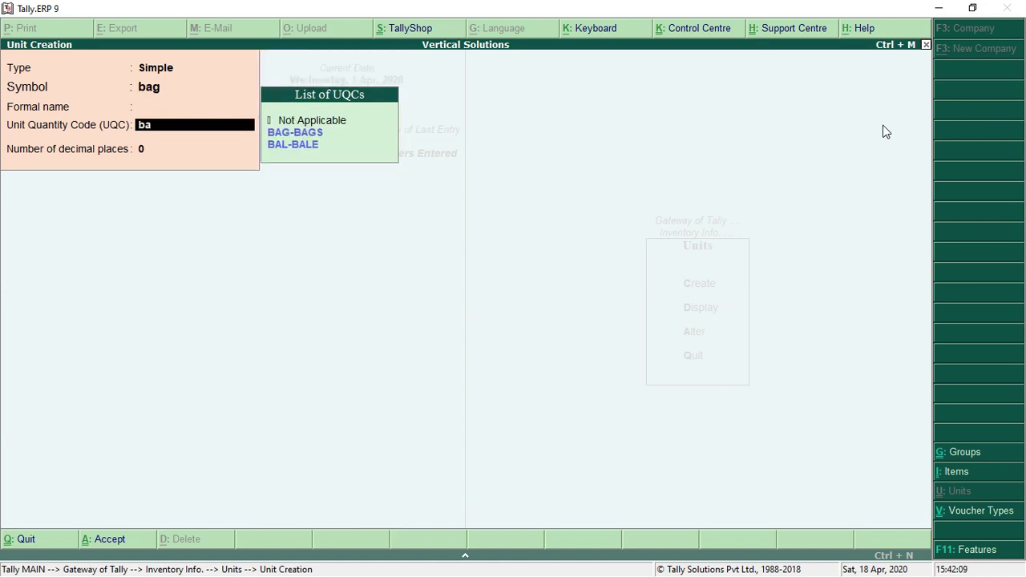
pyautogui.press('Return')
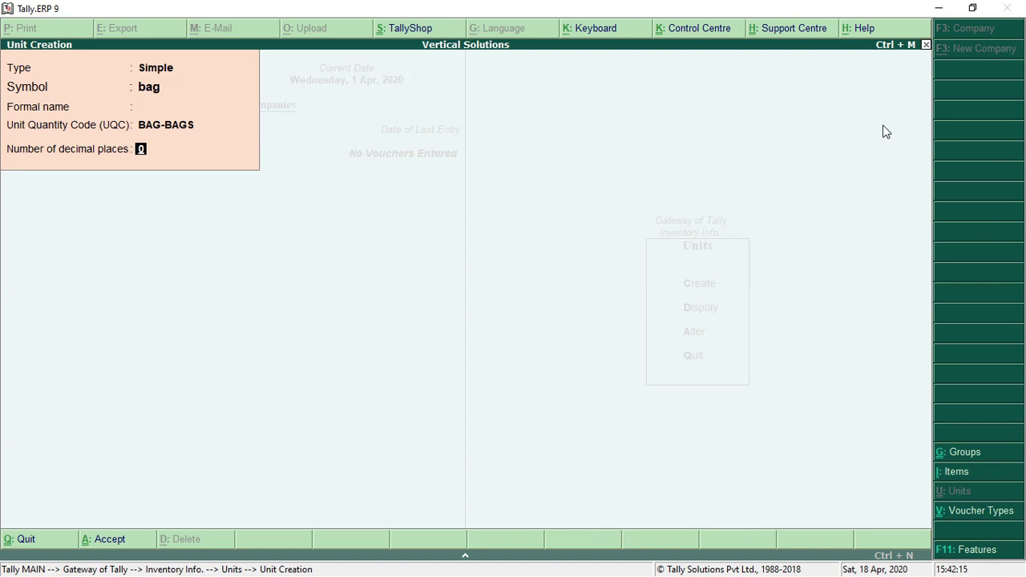
pyautogui.press('Return')
pyautogui.press('Return')
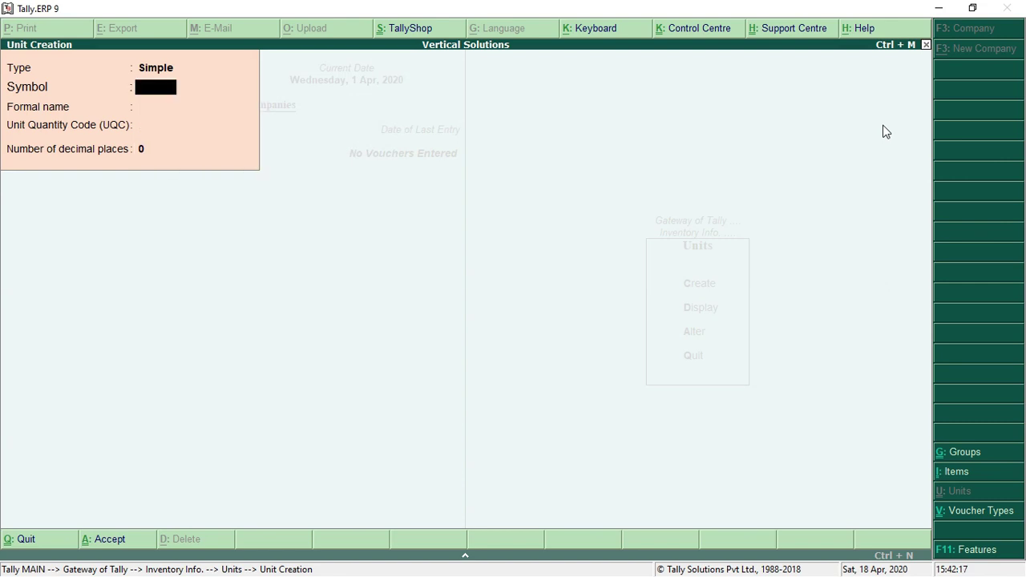
pyautogui.press('Escape')
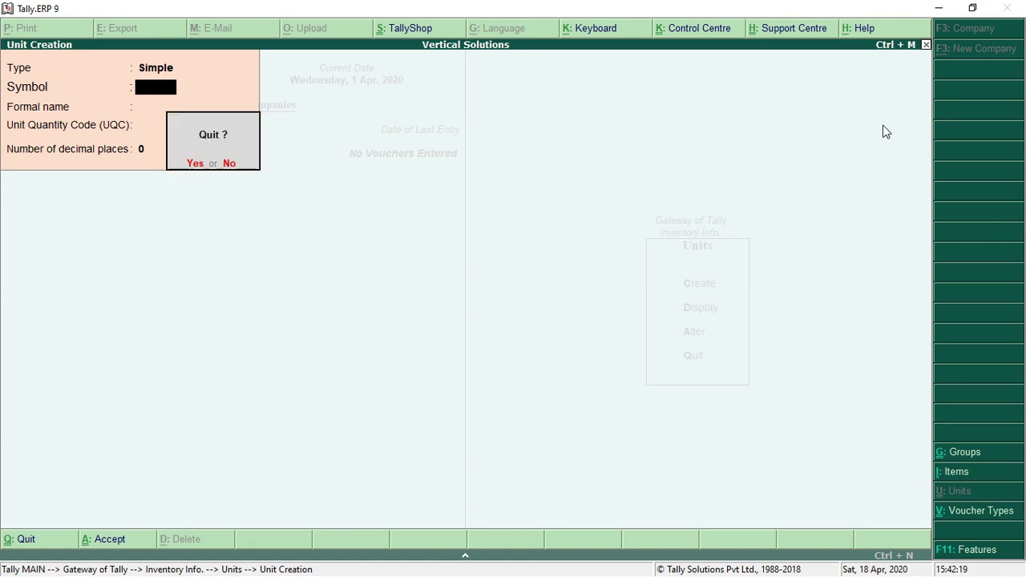
pyautogui.press('Return')
pyautogui.press('Escape')
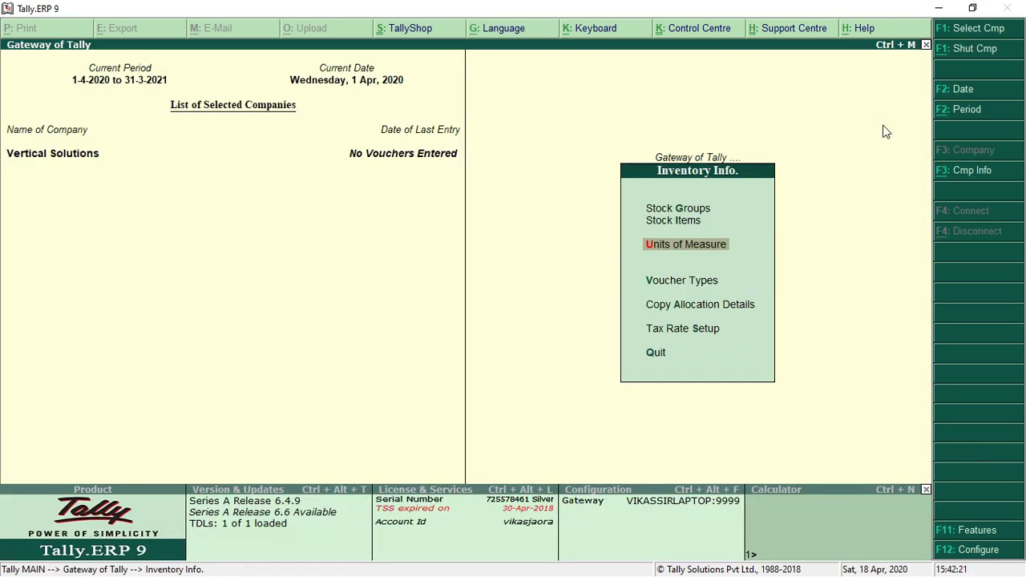
# From Inventory Info, open a blank Single Stock Item creation form under Stock Items
pyautogui.press('Up')
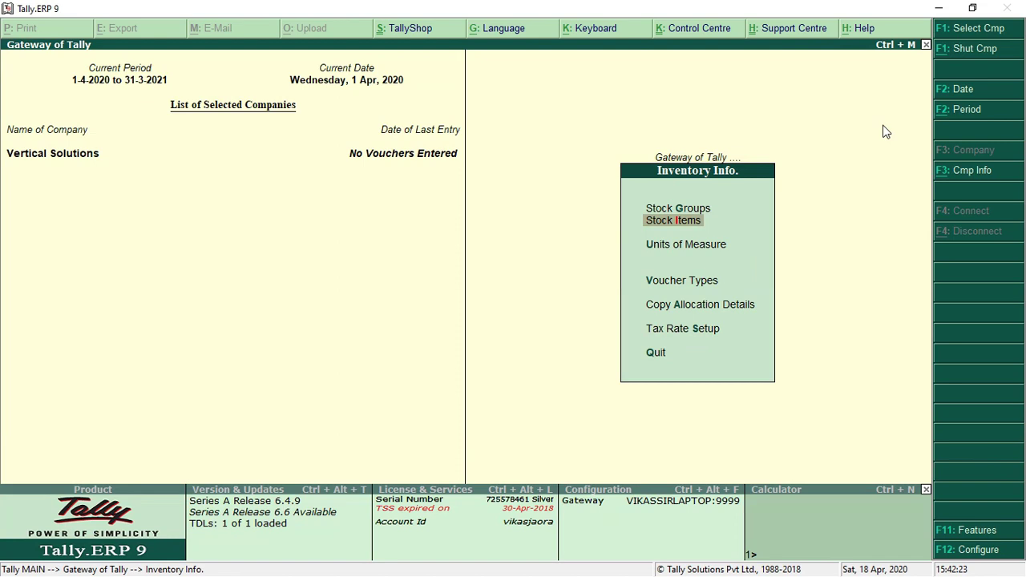
pyautogui.press('Up')
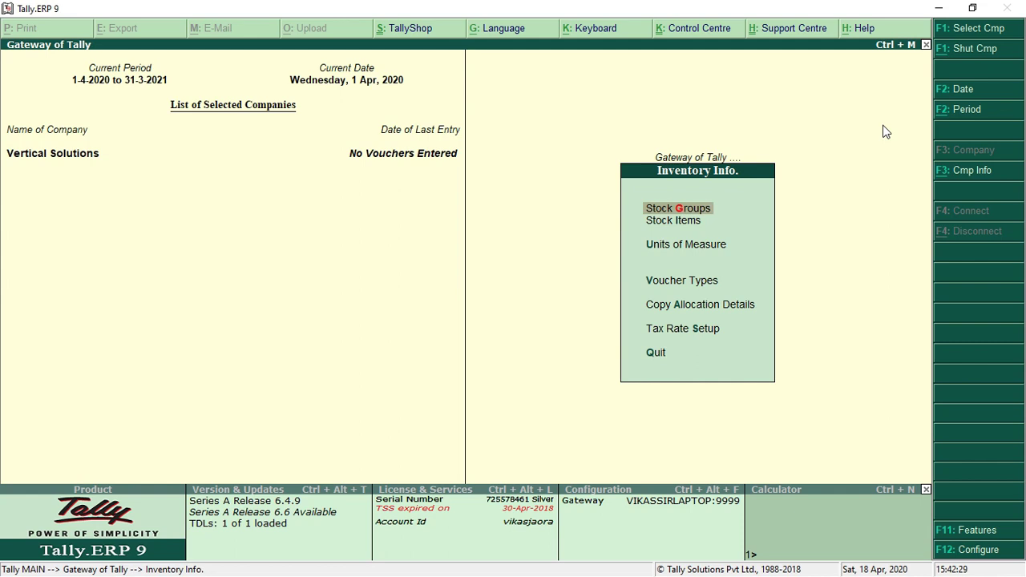
pyautogui.press('Down')
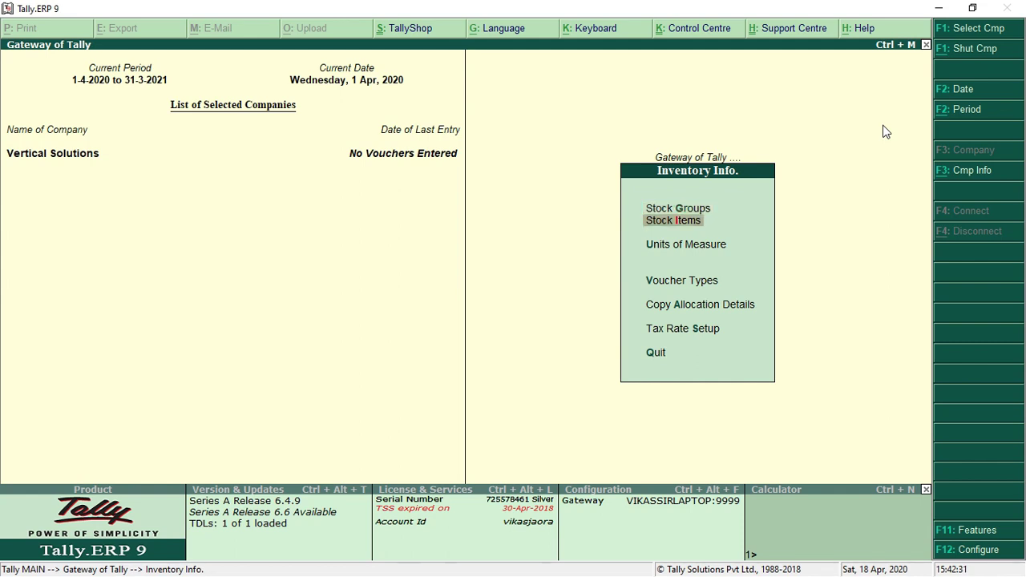
pyautogui.press('Return')
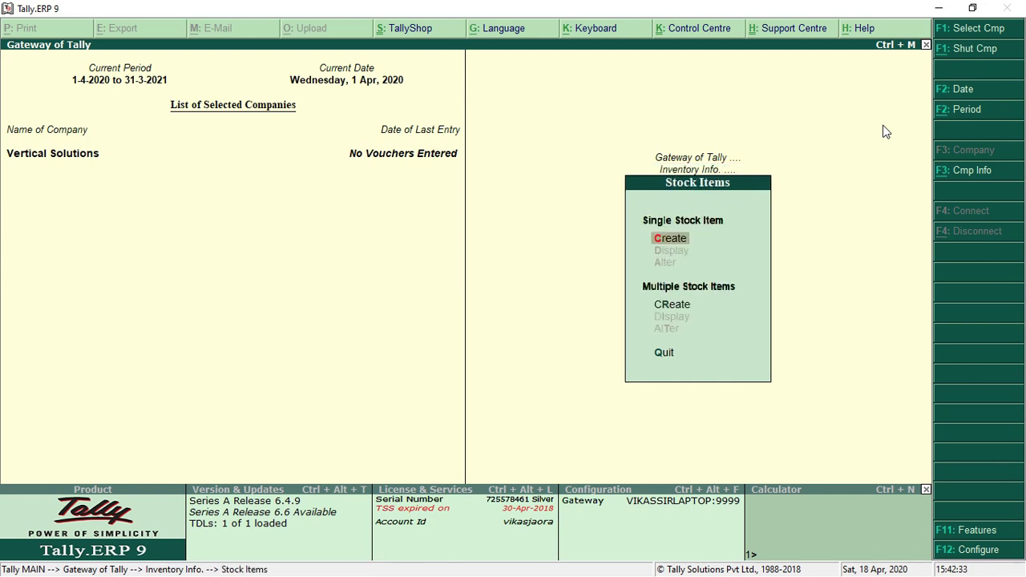
pyautogui.press('Return')
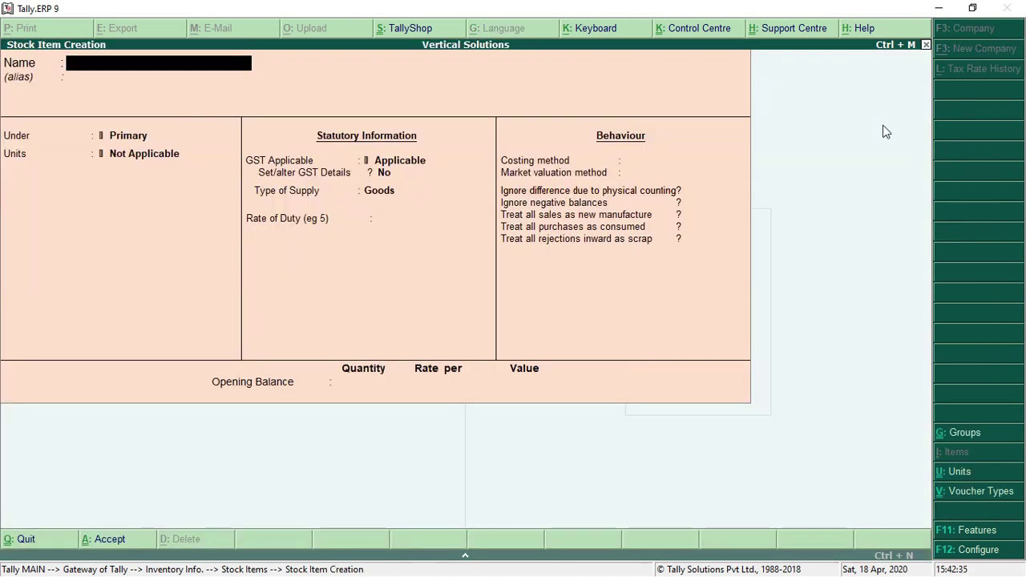
# Name the item Cement under Primary with unit bag, keep GST applicable, and alter its GST details
pyautogui.write('Cement')
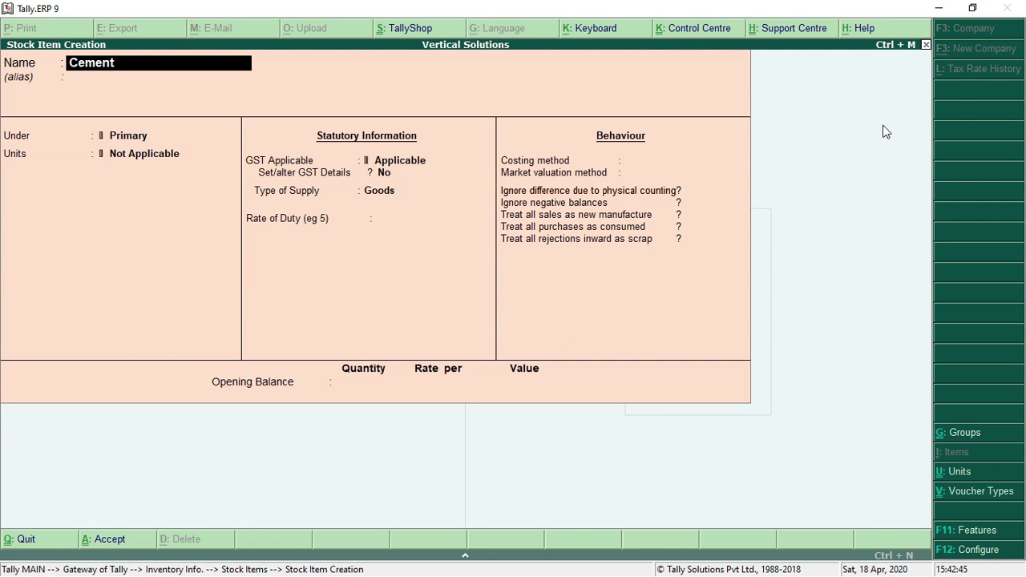
pyautogui.press('Return')
pyautogui.press('Return')
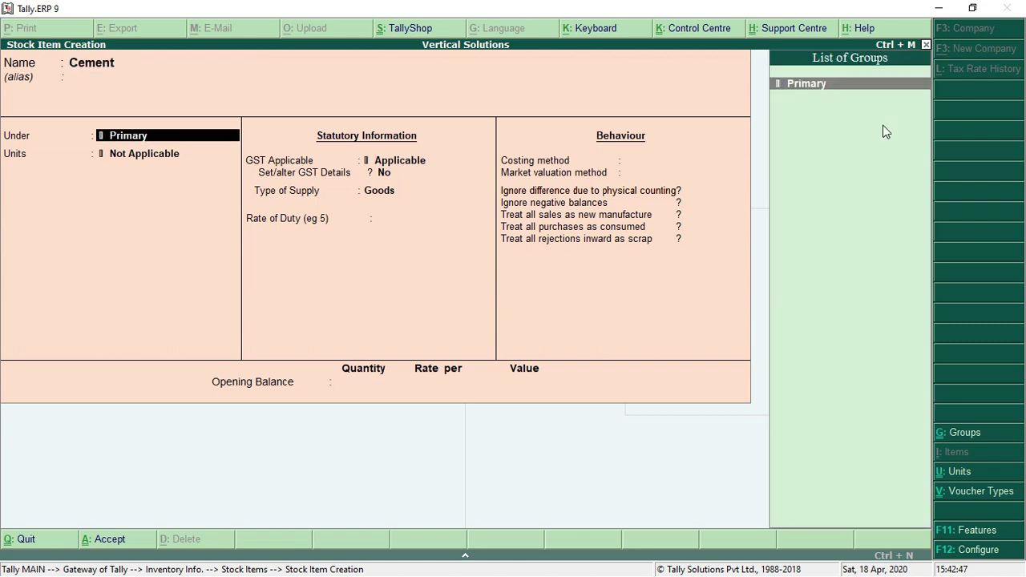
pyautogui.press('Return')
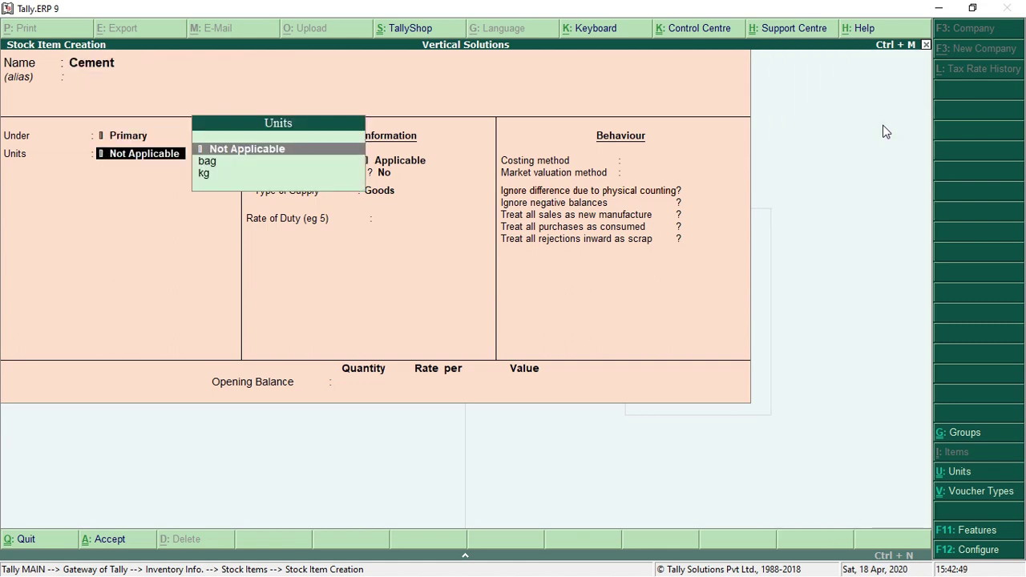
pyautogui.press('Down')
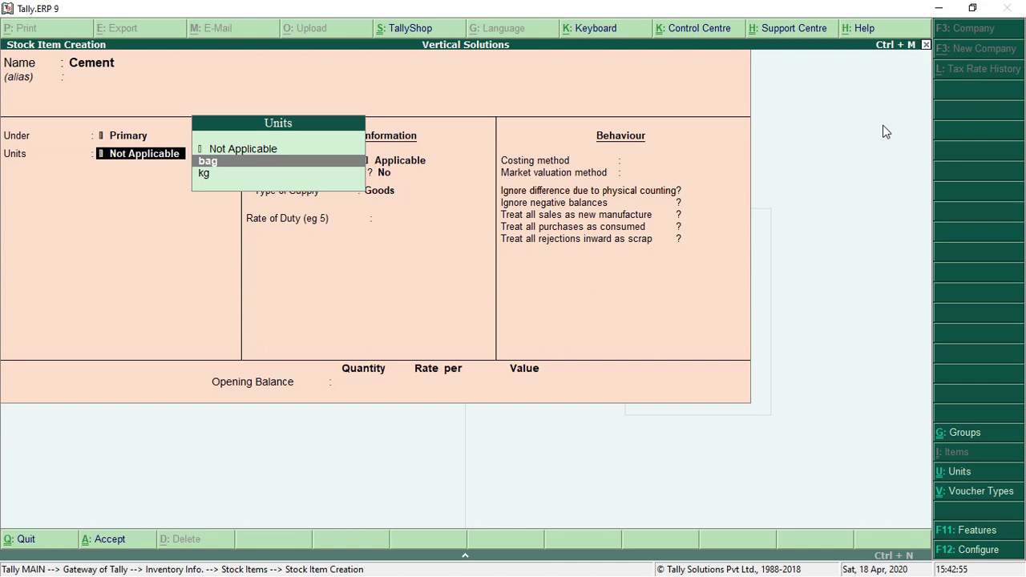
pyautogui.press('Return')
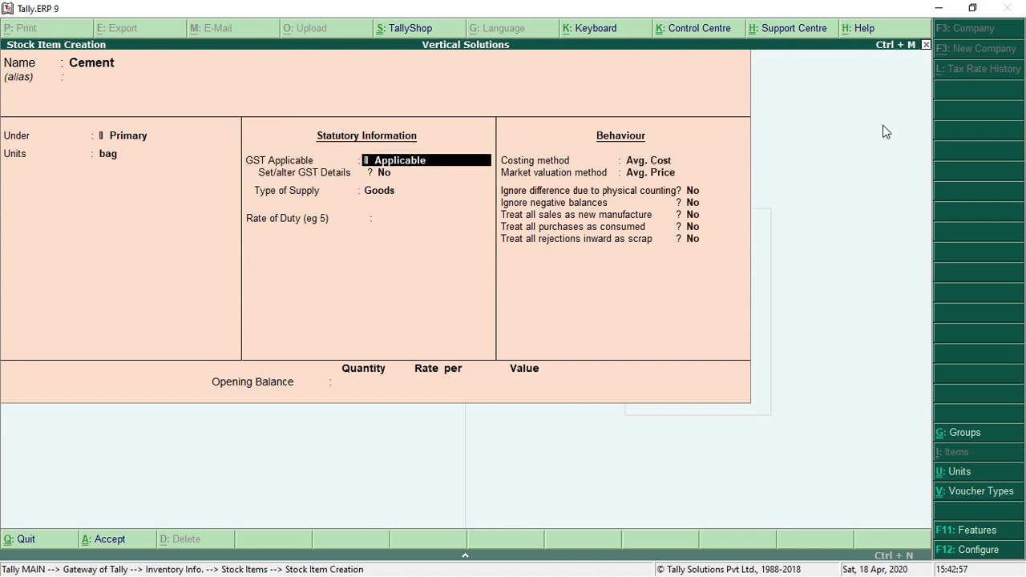
pyautogui.press('Return')
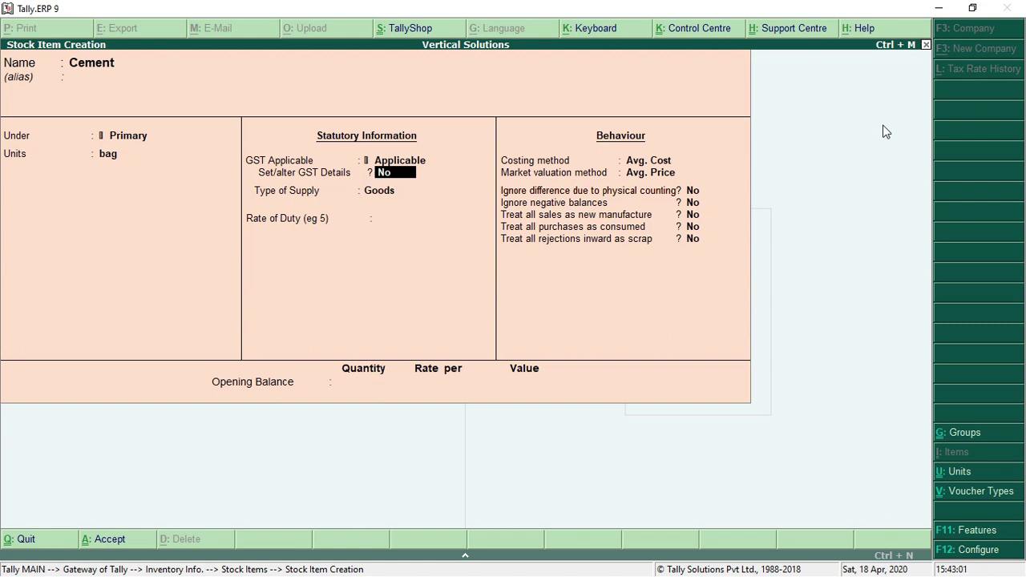
pyautogui.write('y')
pyautogui.press('Return')
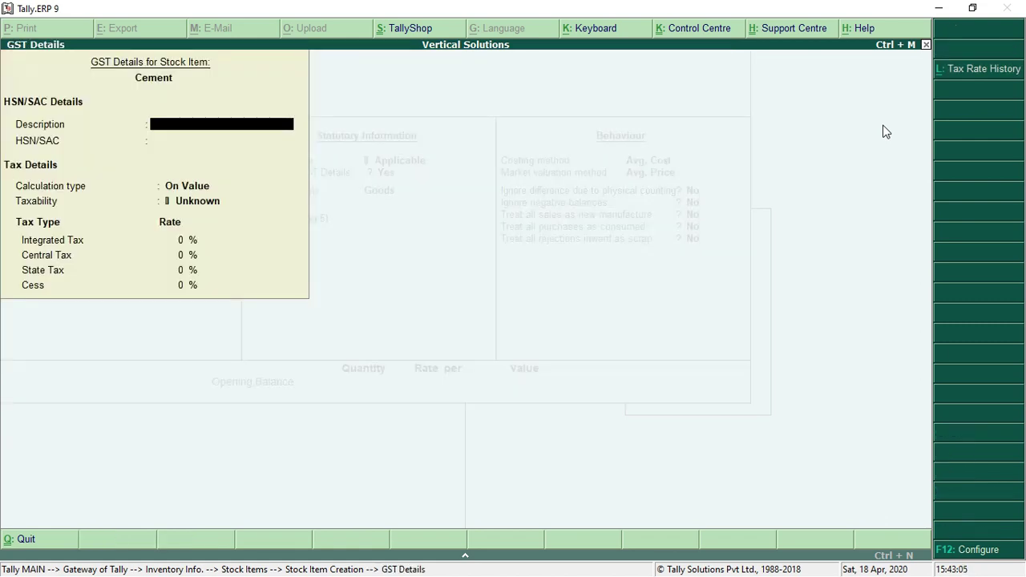
# Set Cement's HSN/SAC to 8855, Taxable, 28% integrated tax (14% central/state), zero cess
pyautogui.press('Return')
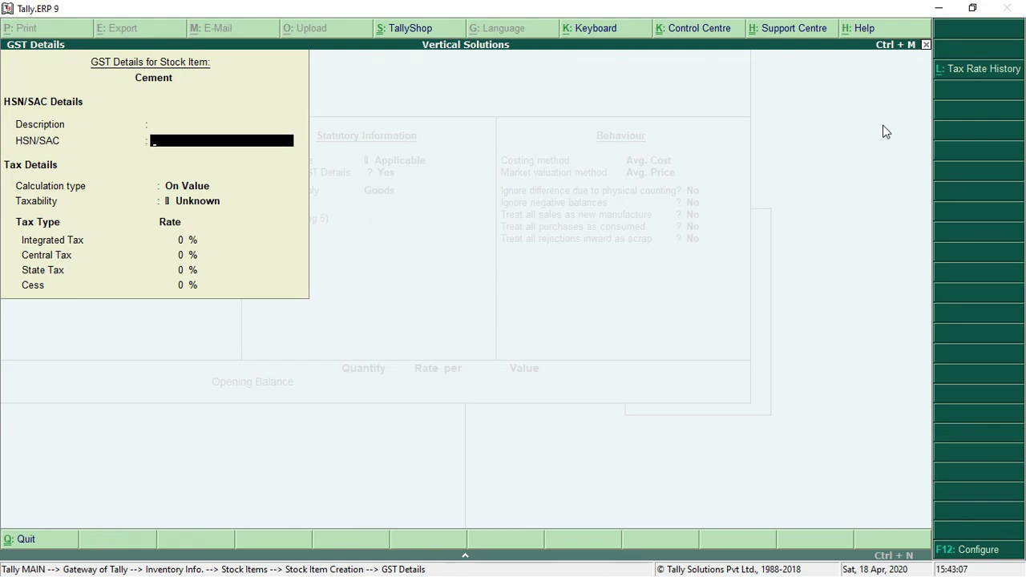
pyautogui.write('8855')
pyautogui.press('Return')
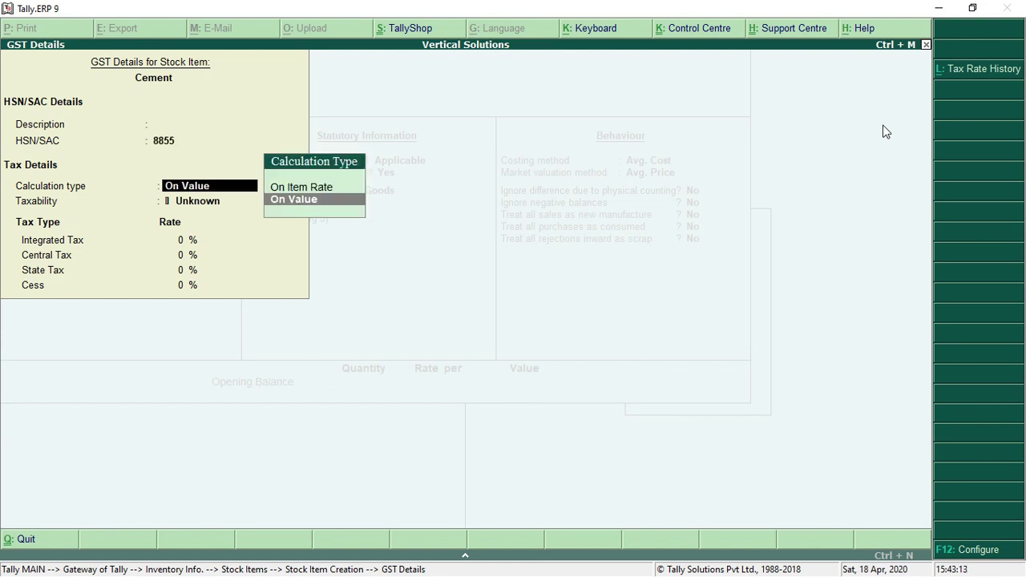
pyautogui.press('Return')
pyautogui.press('Down')
pyautogui.press('Down')
pyautogui.press('Down')
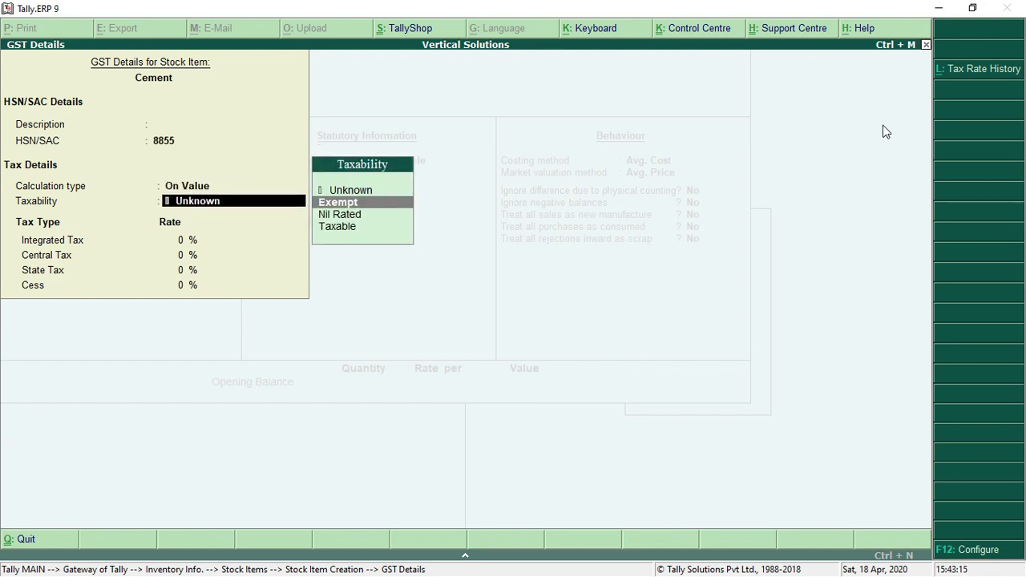
pyautogui.press('Return')
pyautogui.write('28')
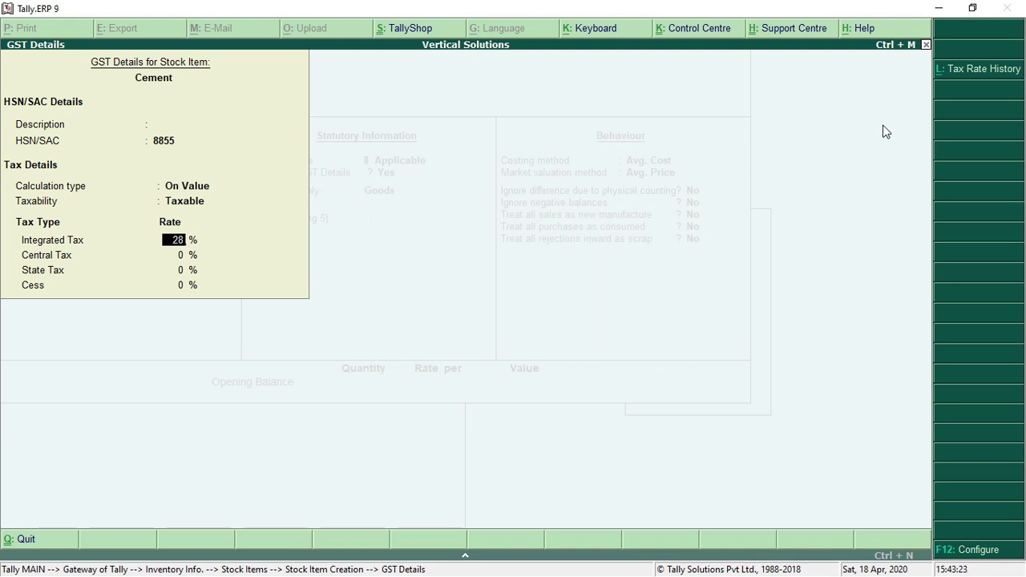
pyautogui.press('Return')
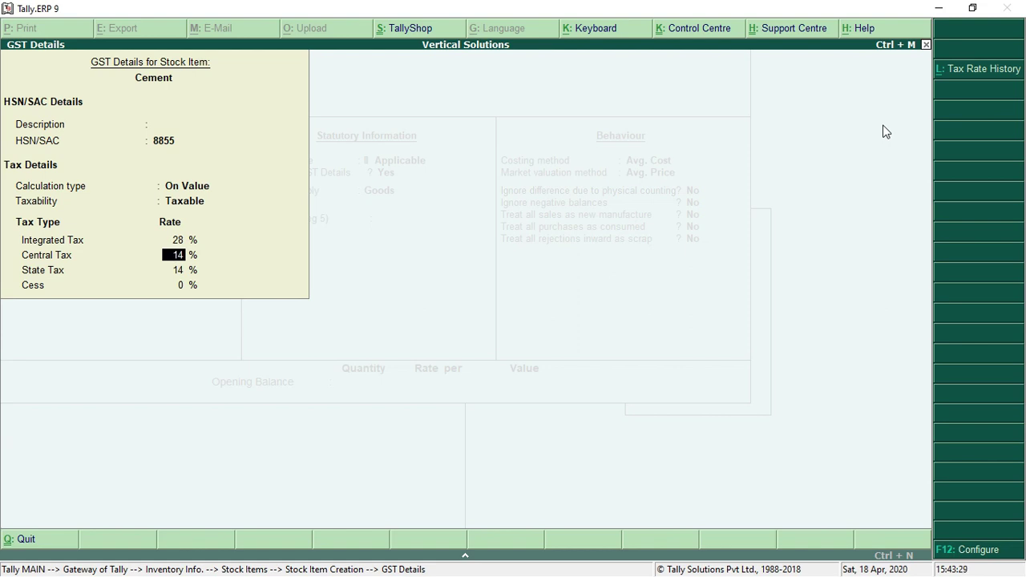
pyautogui.press('Return')
pyautogui.press('Return')
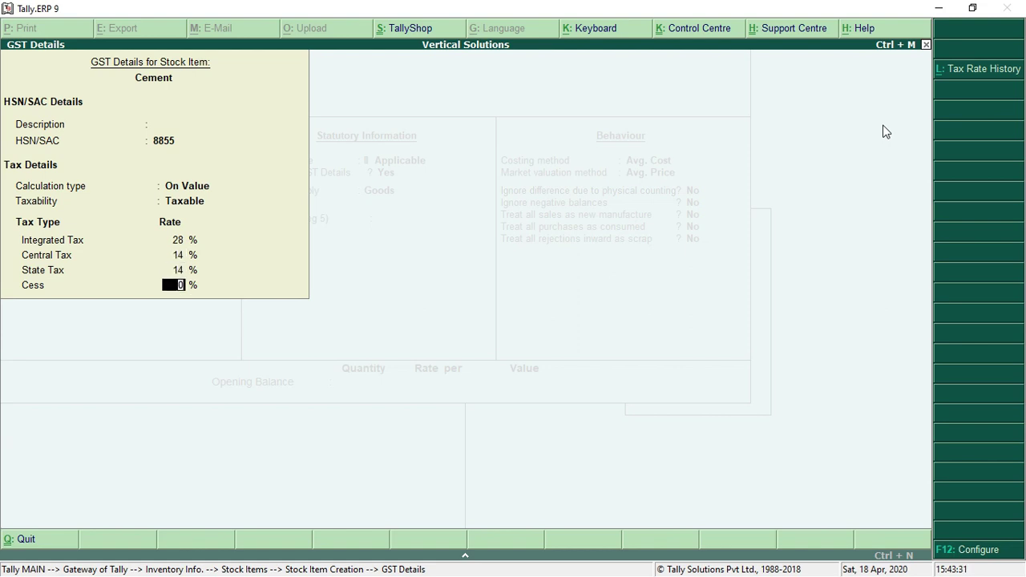
pyautogui.press('Return')
# Keep Goods as the supply type and accept the Cement stock item to save it
pyautogui.press('Return')
pyautogui.press('Return')
pyautogui.press('Return')
pyautogui.press('Return')
pyautogui.press('Return')
pyautogui.press('Return')
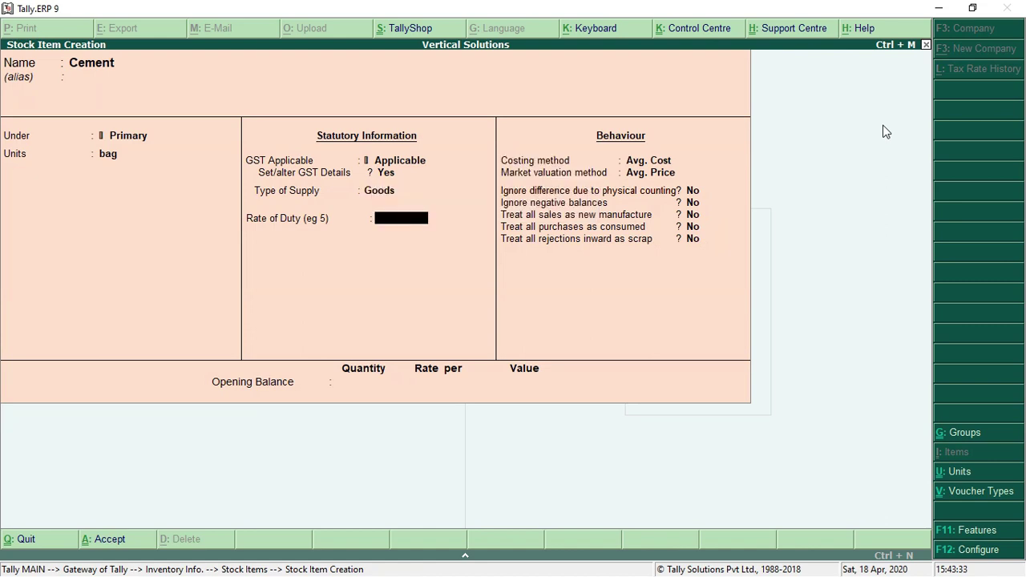
pyautogui.press('Return')
pyautogui.press('Return')
pyautogui.press('Return')
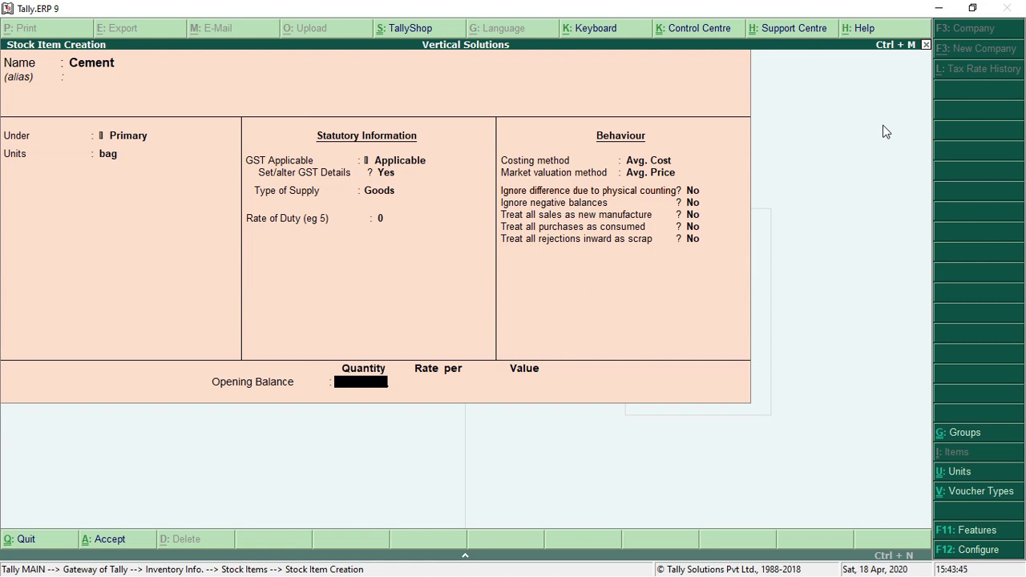
pyautogui.press('Return')
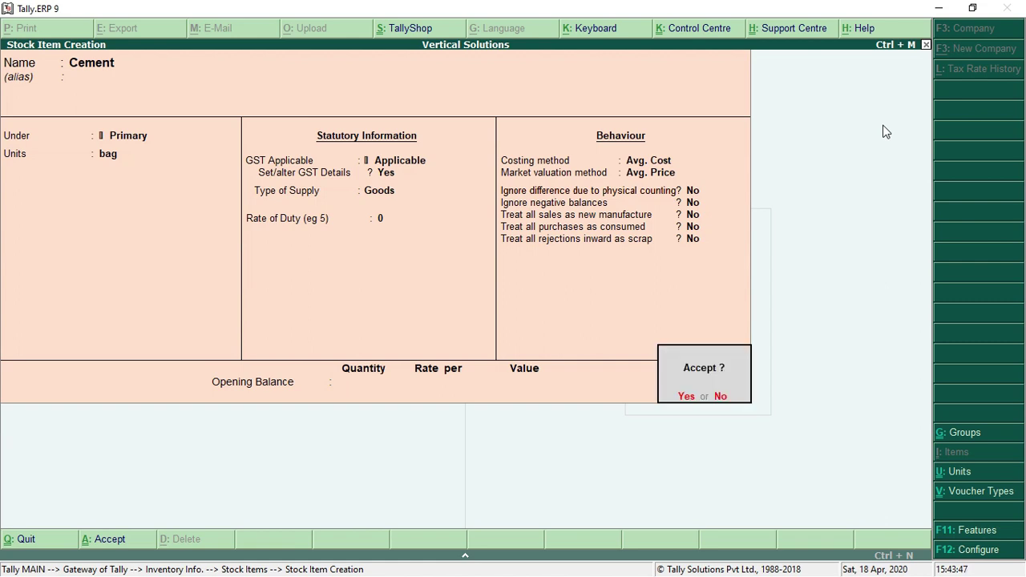
pyautogui.press('Return')
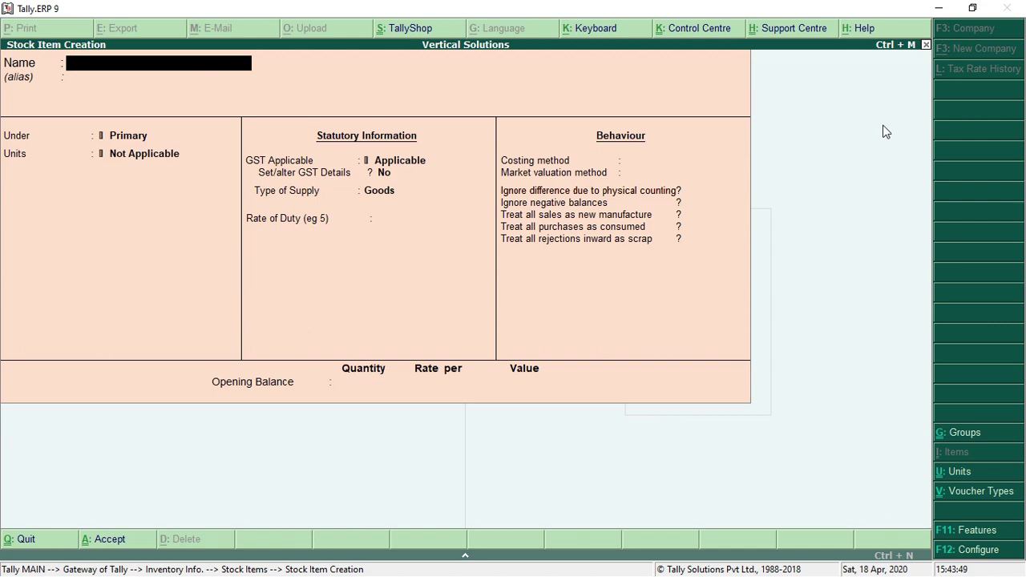
# Name the new item Sugar under Primary with unit kg, GST applicable, and alter its GST details
pyautogui.write('Sugar')
pyautogui.press('Return')
pyautogui.press('Return')
pyautogui.press('Return')
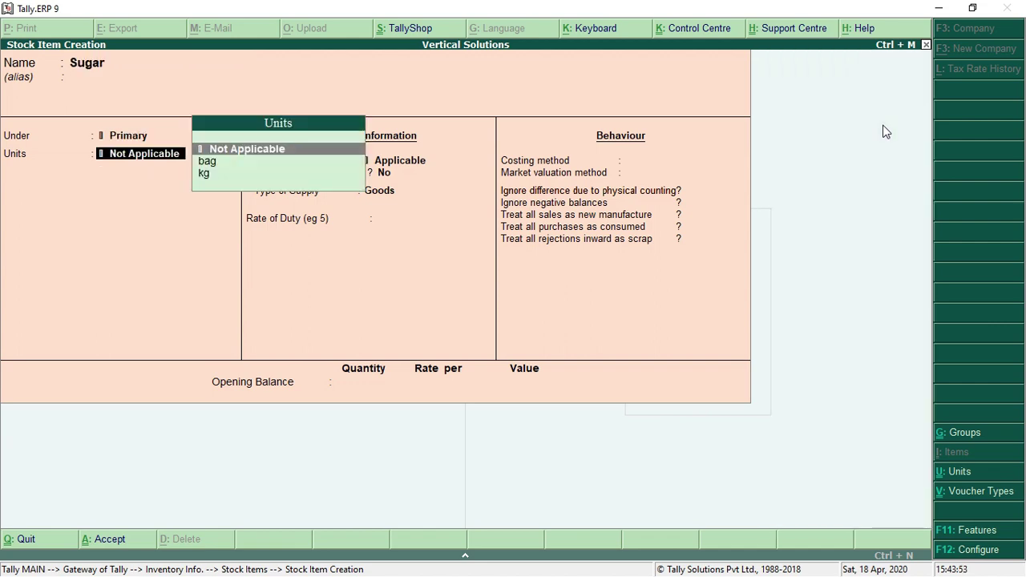
pyautogui.press('Down')
pyautogui.press('Down')
pyautogui.press('Return')
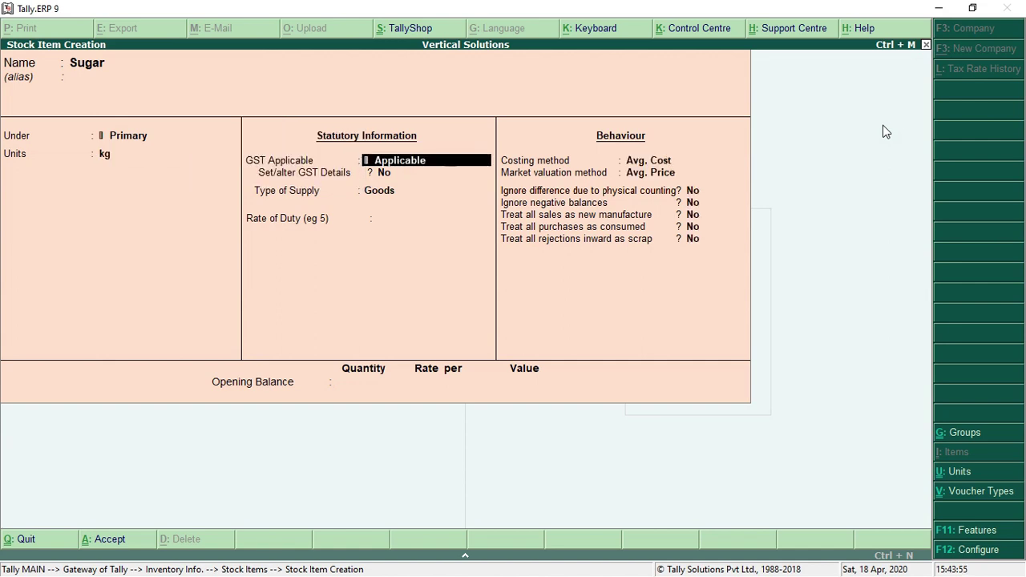
pyautogui.press('Return')
pyautogui.write('y')
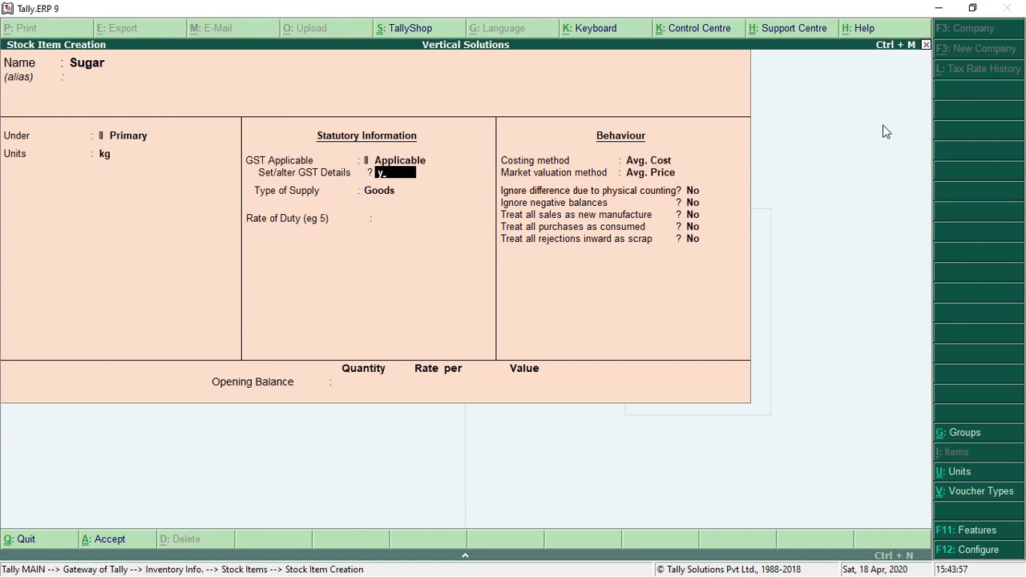
pyautogui.press('Return')
# Give Sugar HSN/SAC 7788, Taxable, 5% integrated tax (2.50% central/state), keeping Goods supply
pyautogui.press('Return')
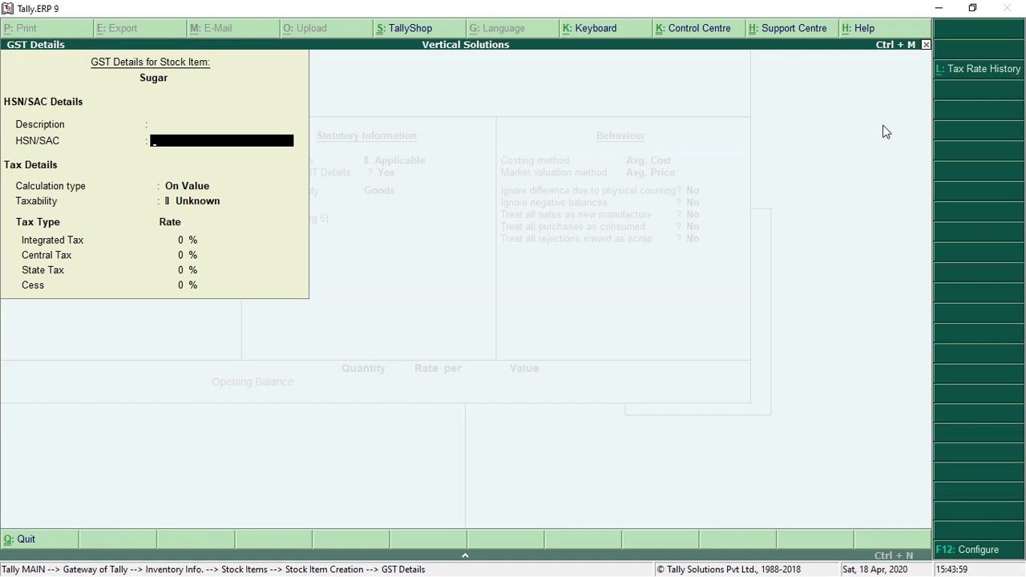
pyautogui.write('7788')
pyautogui.press('Return')
pyautogui.press('Return')
pyautogui.press('Down')
pyautogui.press('Down')
pyautogui.press('Down')
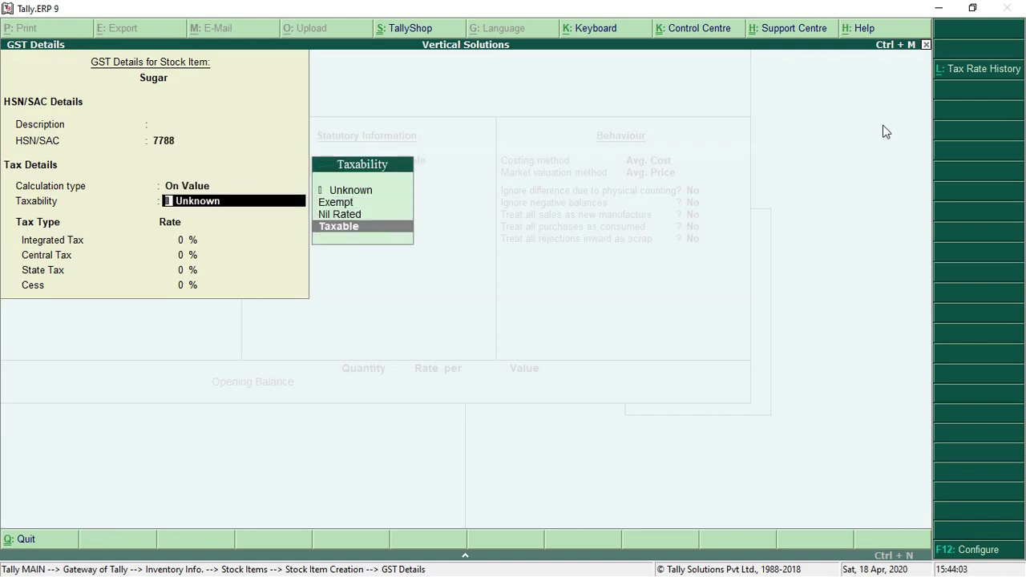
pyautogui.press('Return')
pyautogui.write('5')
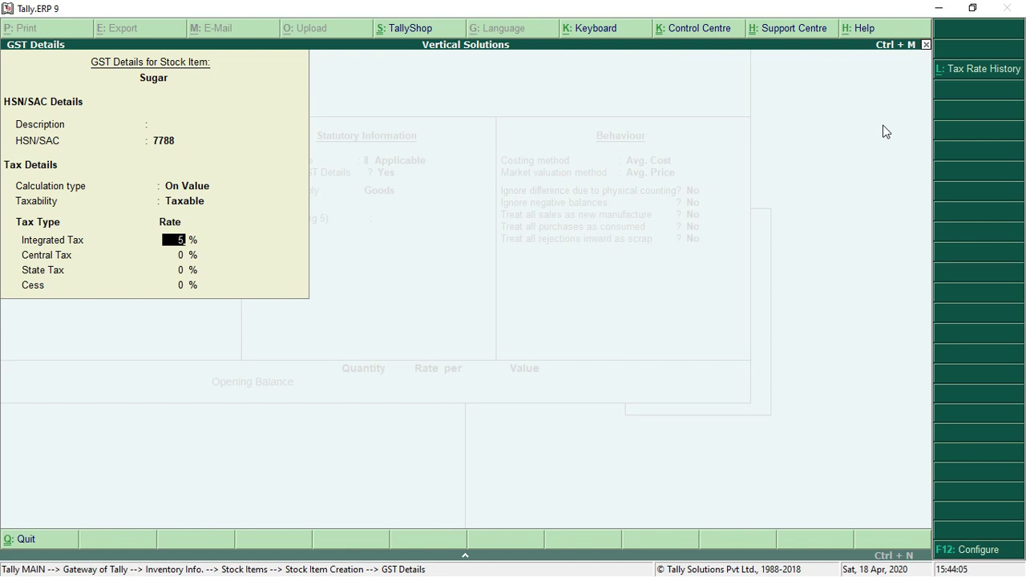
pyautogui.press('Return')
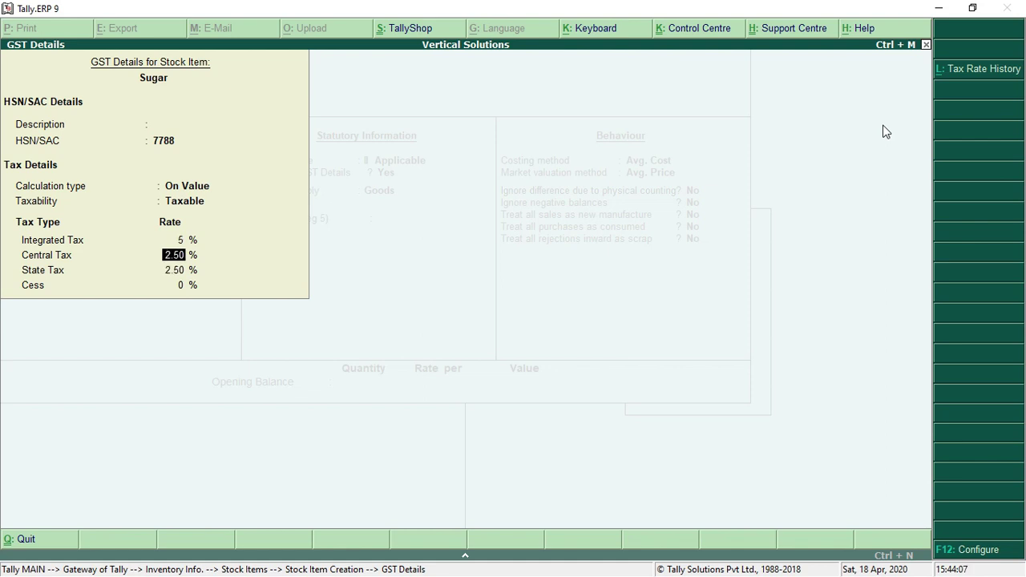
pyautogui.press('Return')
pyautogui.press('Return')
pyautogui.press('Return')
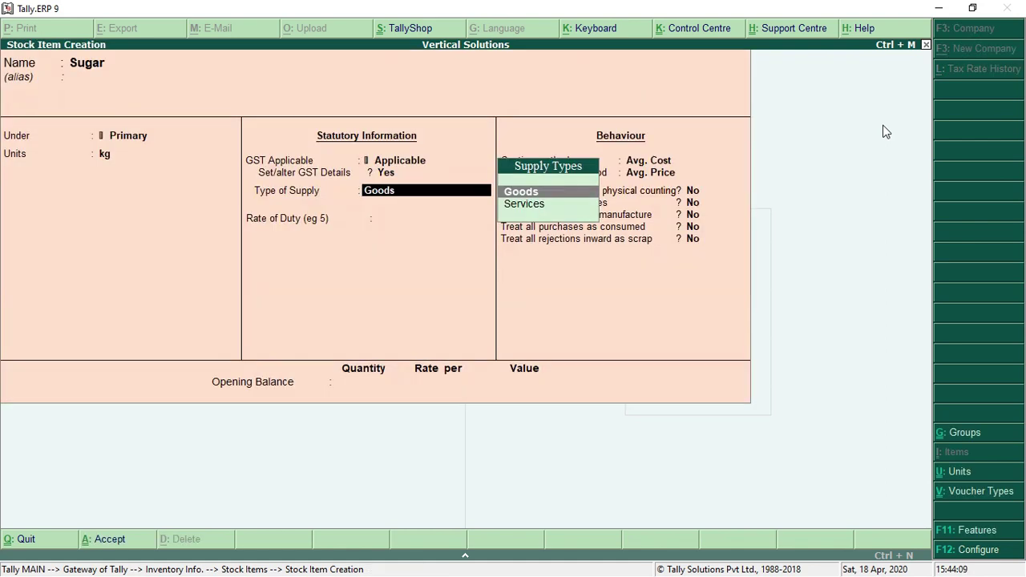
pyautogui.press('Return')
# Accept and save the Sugar stock item, then leave the blank stock item form
pyautogui.press('Return')
pyautogui.press('Return')
pyautogui.press('Return')
pyautogui.press('Return')
pyautogui.press('Return')
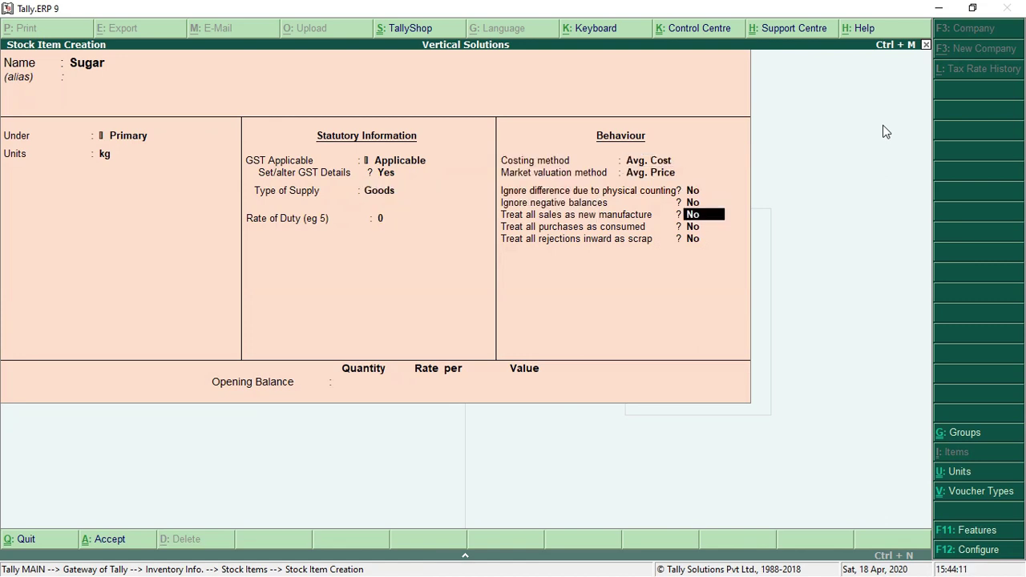
pyautogui.press('Return')
pyautogui.press('Return')
pyautogui.press('Return')
pyautogui.press('Return')
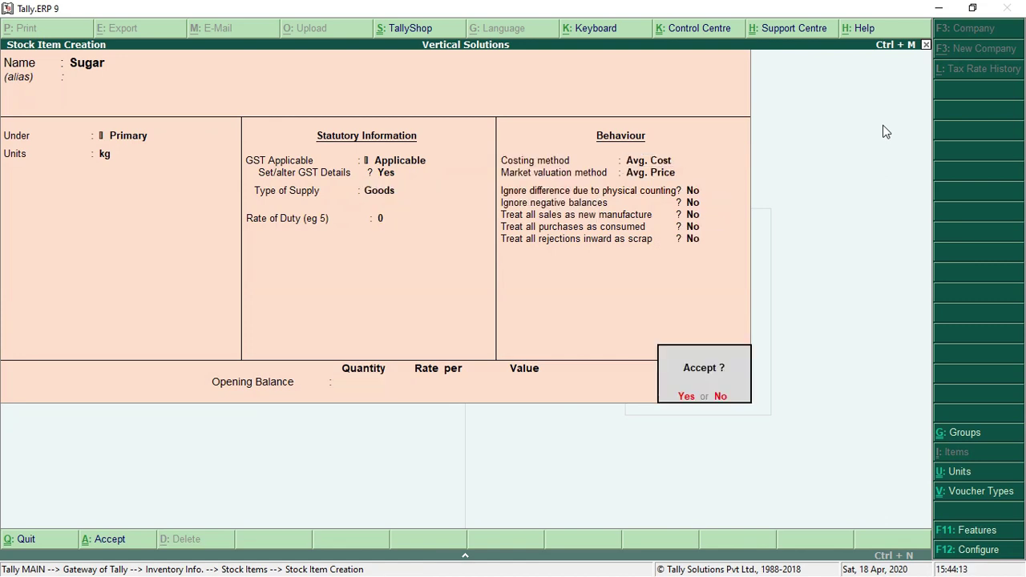
pyautogui.press('y')
pyautogui.press('Escape')
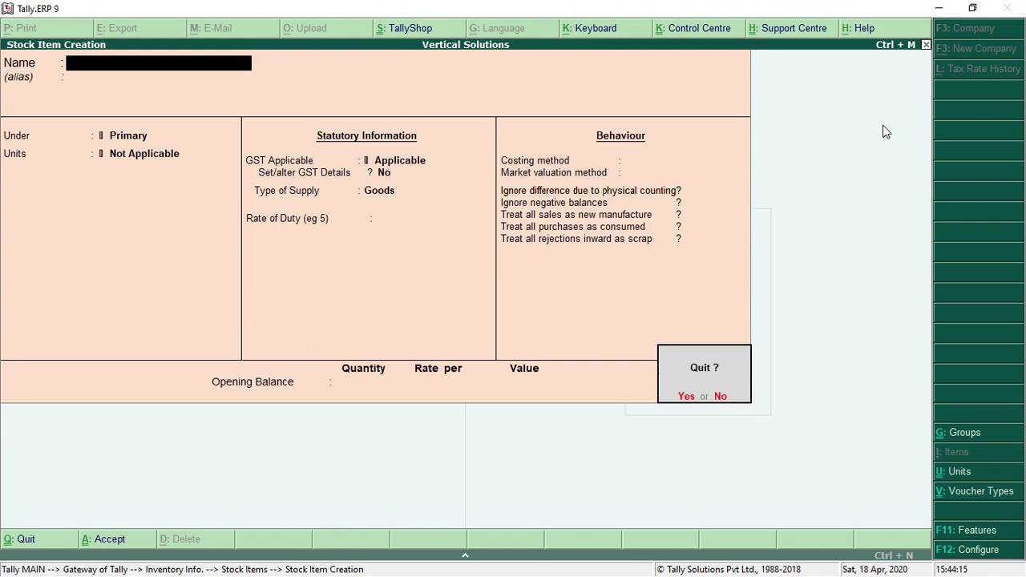
# Confirm quitting creation, view the stock item list showing Cement and Sugar, then return to Gateway of Tally
pyautogui.press('y')
pyautogui.press('Down')
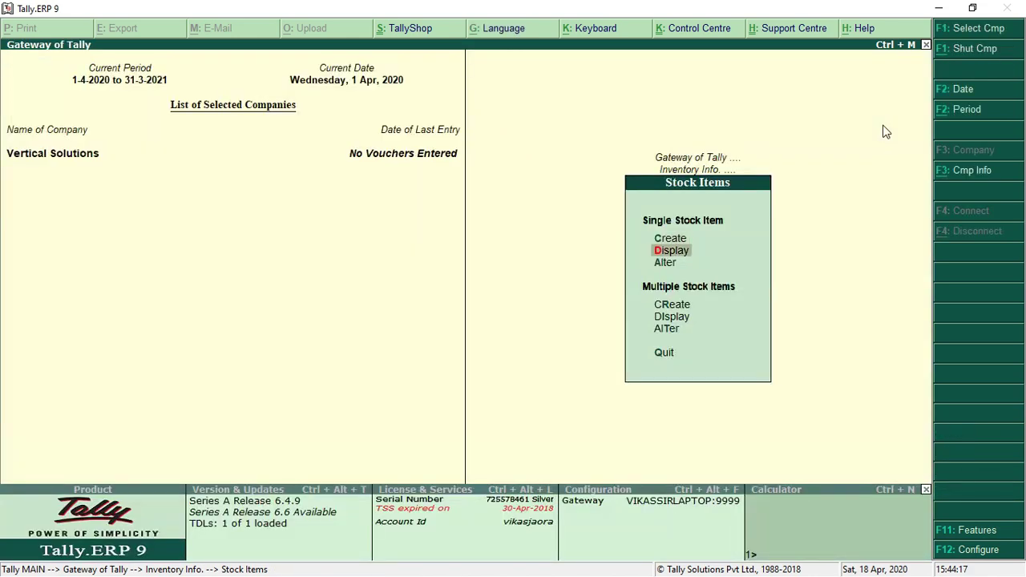
pyautogui.press('Return')
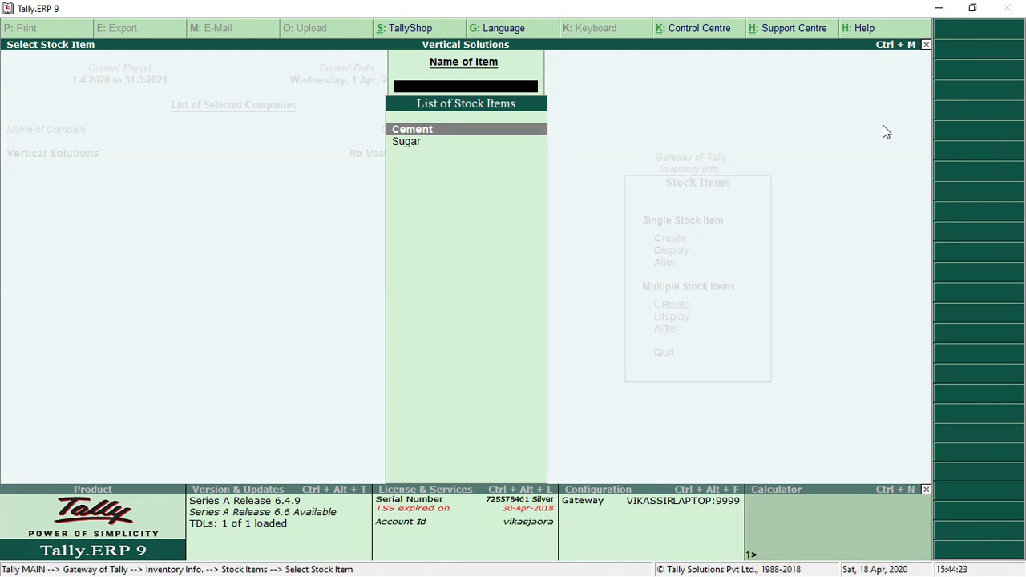
pyautogui.press('Escape')
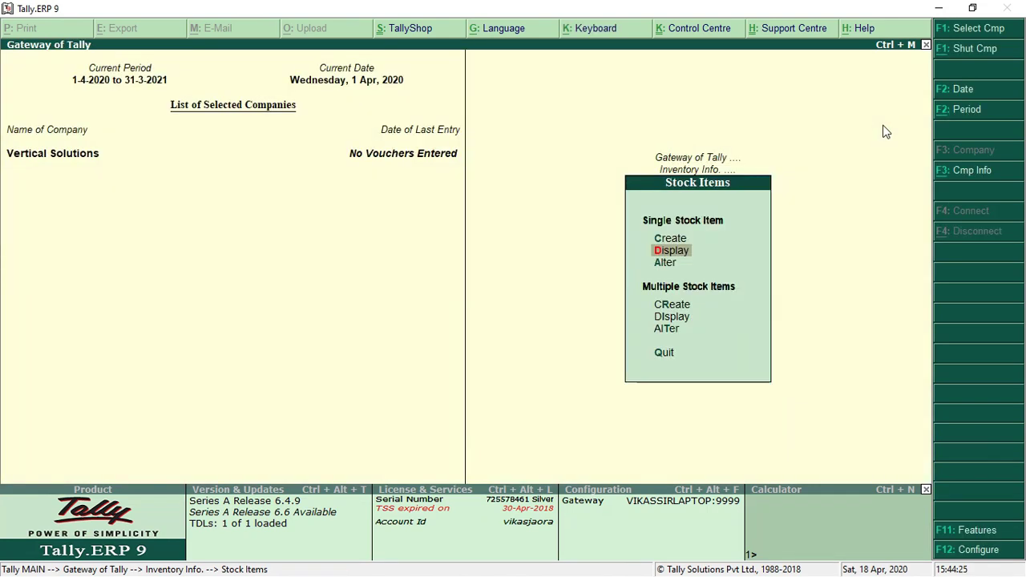
pyautogui.press('Escape')
pyautogui.press('Escape')
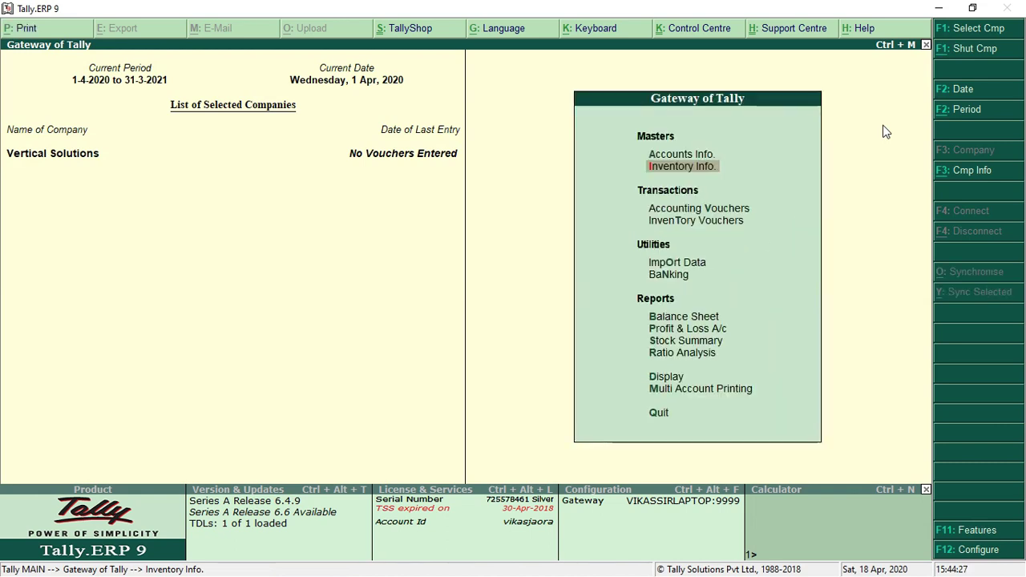
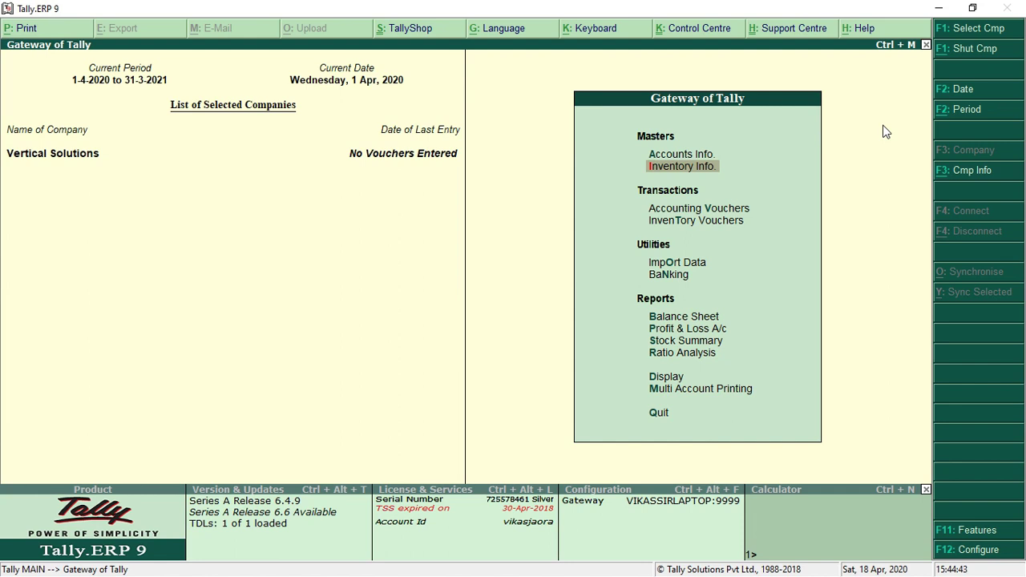
# Go from Gateway of Tally into Accounting Vouchers, reaching blank Payment voucher No. 1 dated 1-Apr-2020
pyautogui.press('Down')
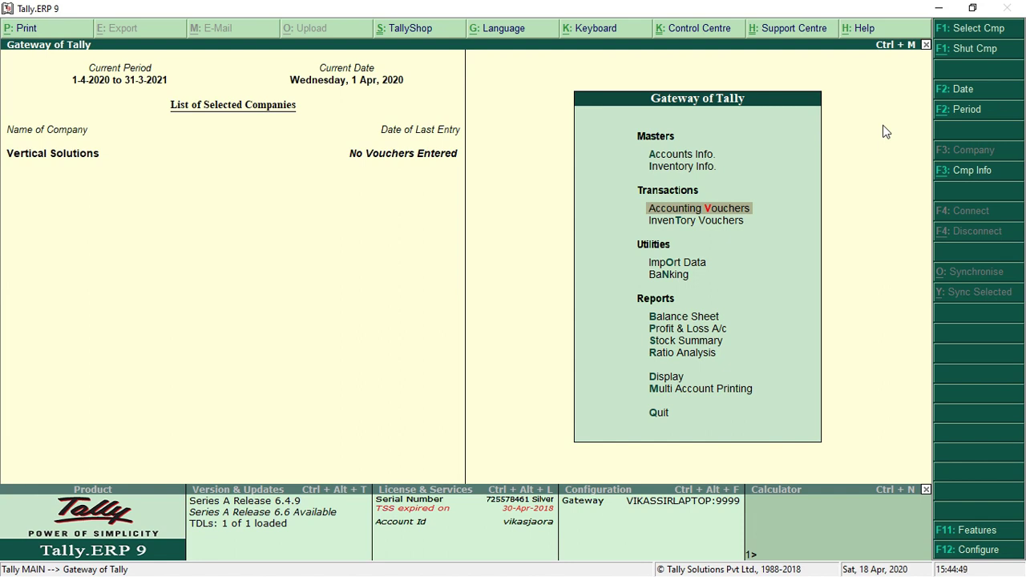
pyautogui.press('Return')
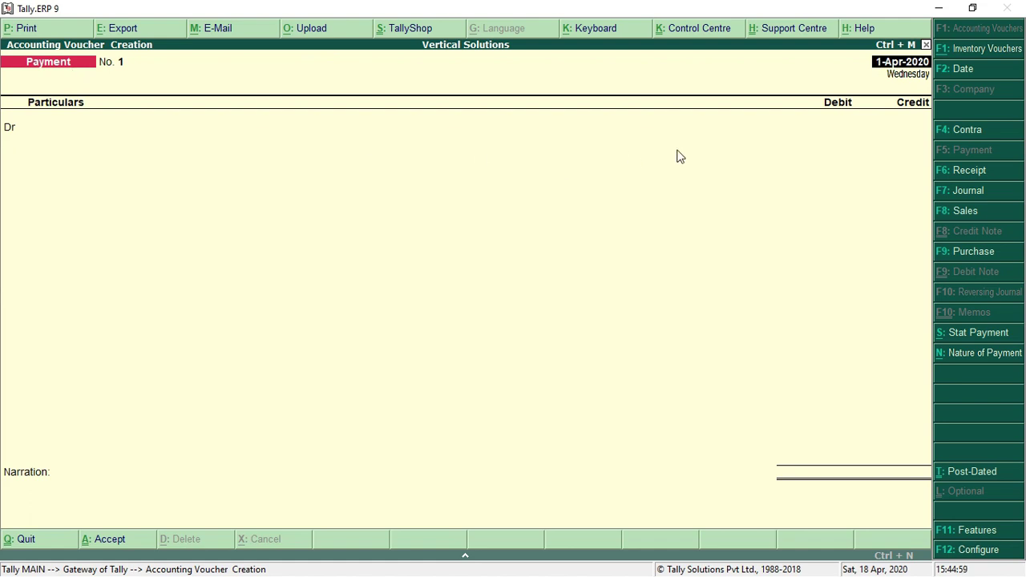
# Save Receipt No. 1 dated 1-Apr-2020: Cr Capital A/c 1,00,000, Dr Cash 1,00,000, no narration
pyautogui.click(978, 171)
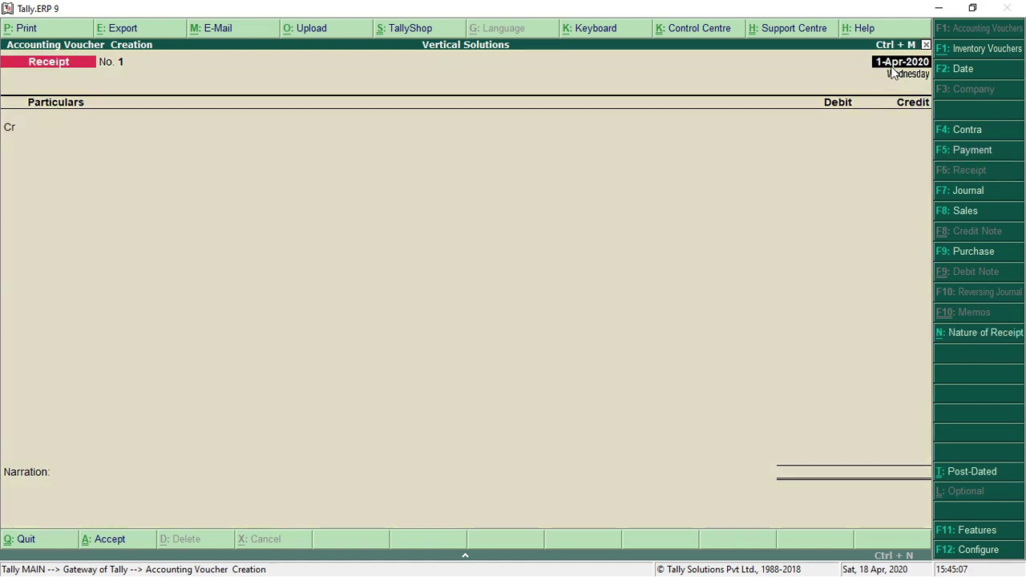
pyautogui.press('Return')
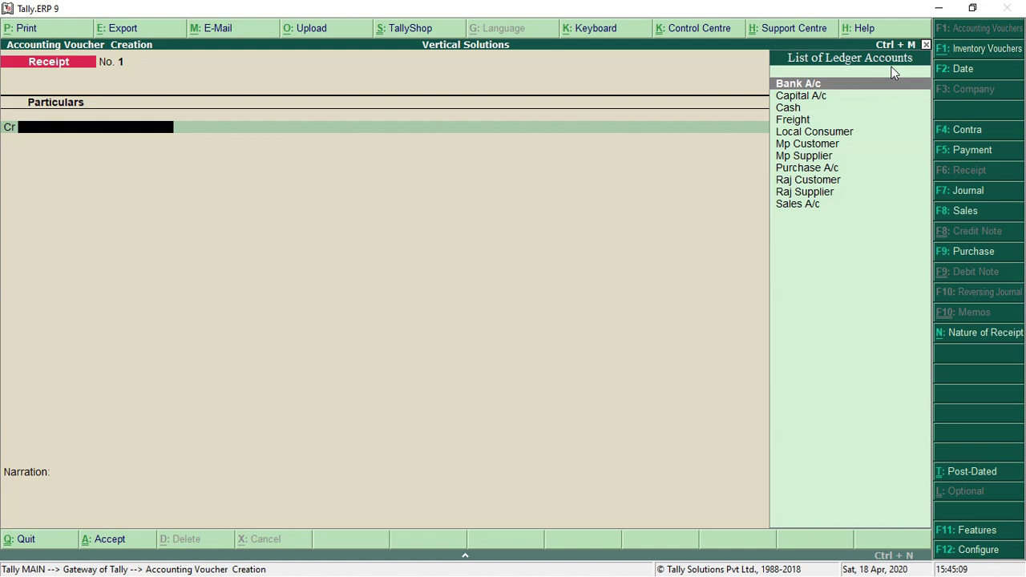
pyautogui.press('Down')
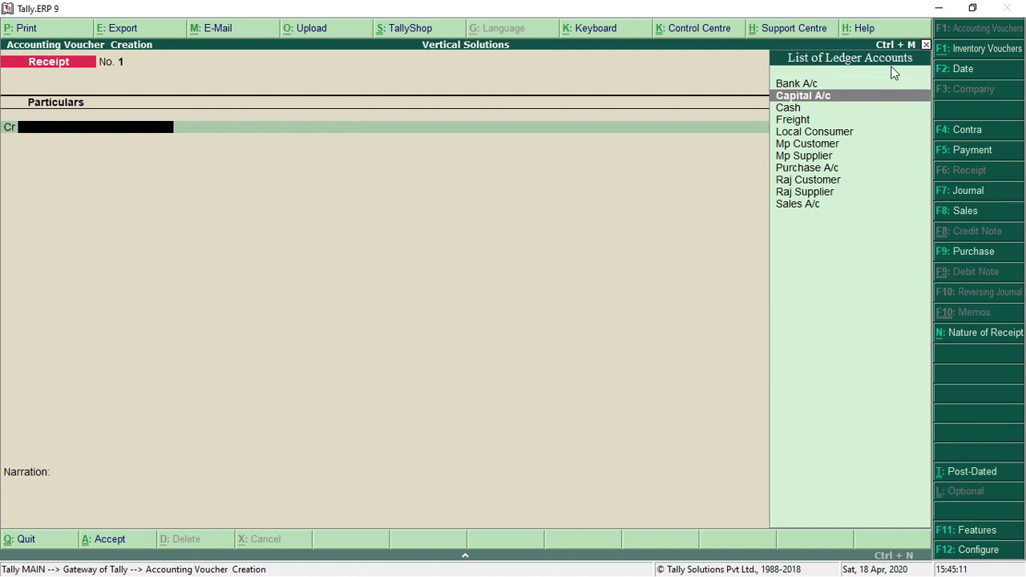
pyautogui.press('Return')
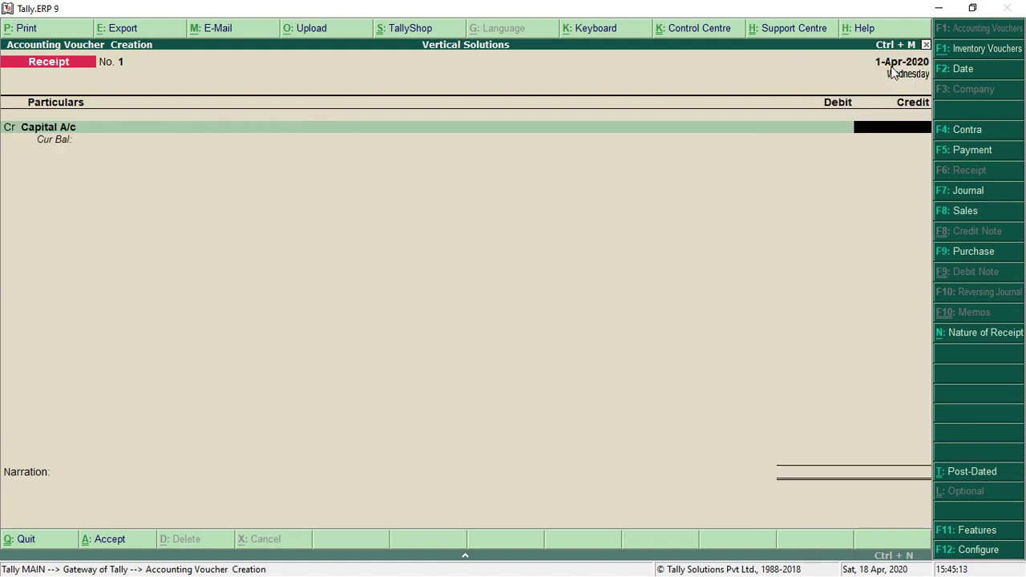
pyautogui.write('100000')
pyautogui.press('Return')
pyautogui.press('Return')
pyautogui.write('C')
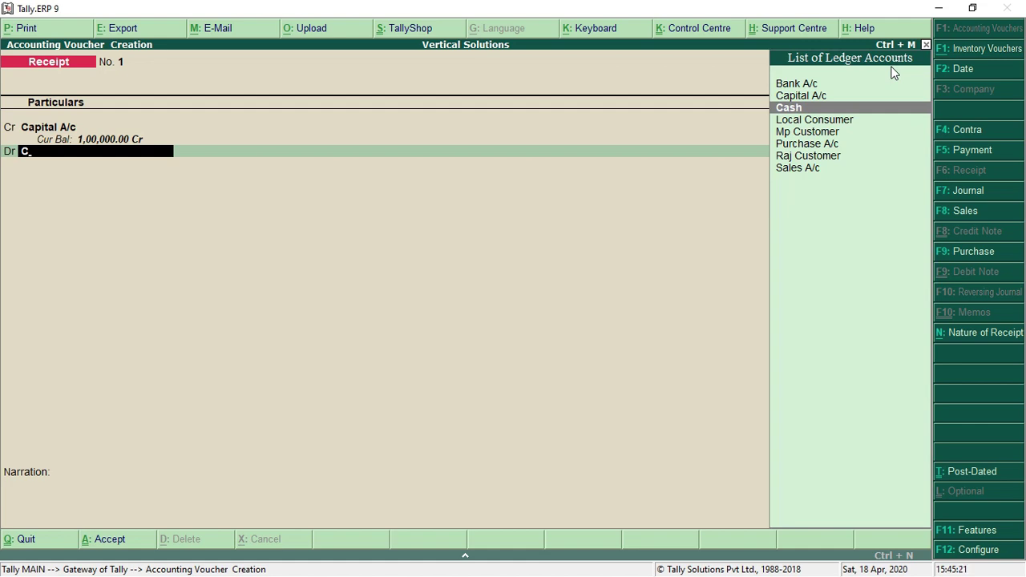
pyautogui.press('Return')
pyautogui.press('Return')
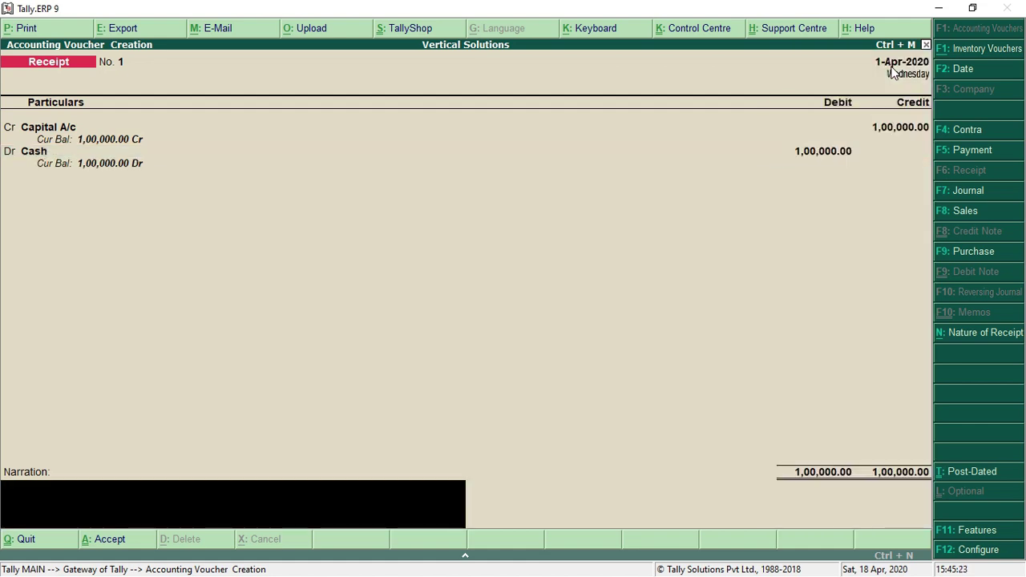
pyautogui.press('Return')
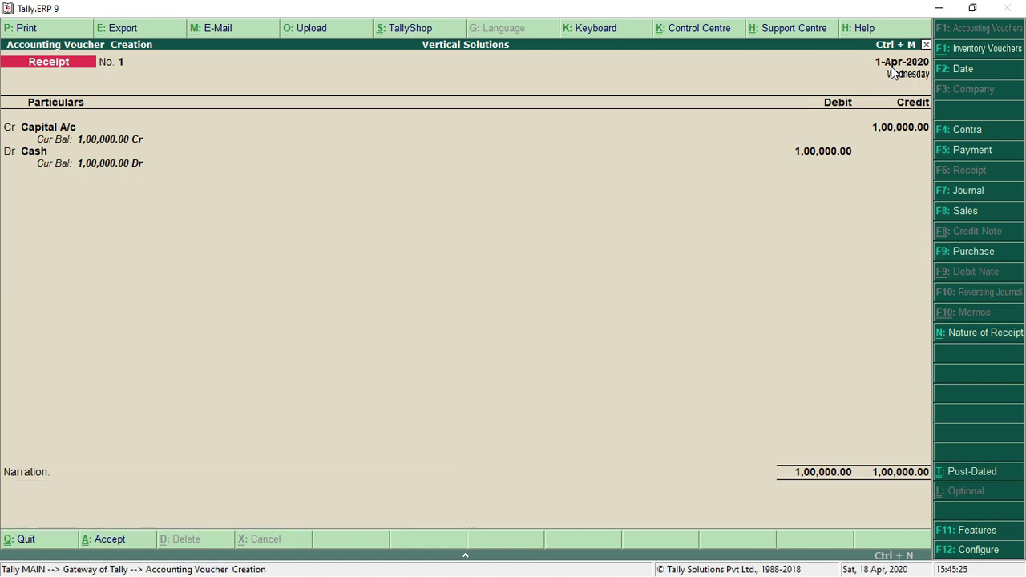
pyautogui.press('Return')
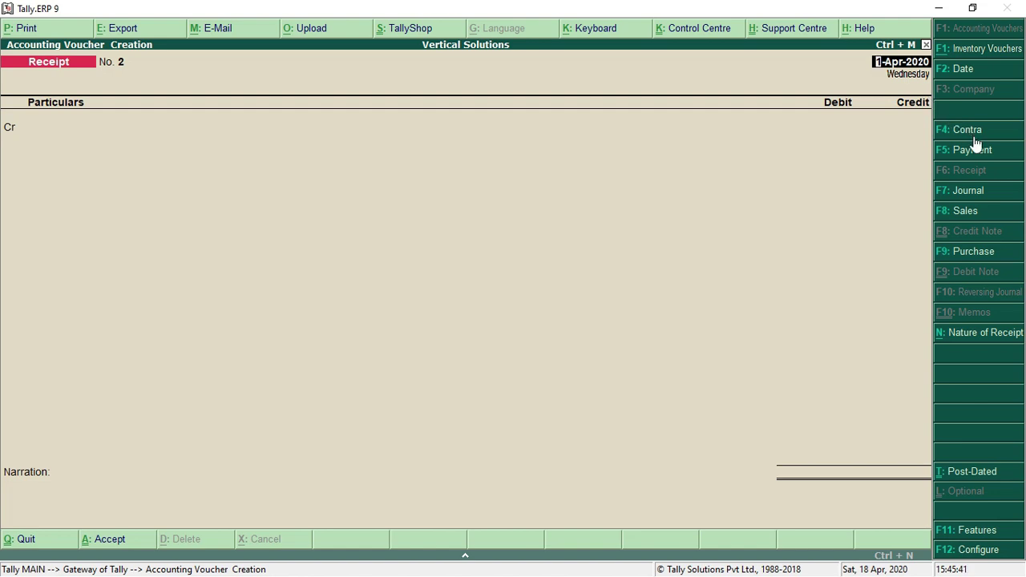
# Save Contra No. 1 crediting Cash 50,000 and debiting Bank A/c 50,000, with no narration
pyautogui.click(975, 138)
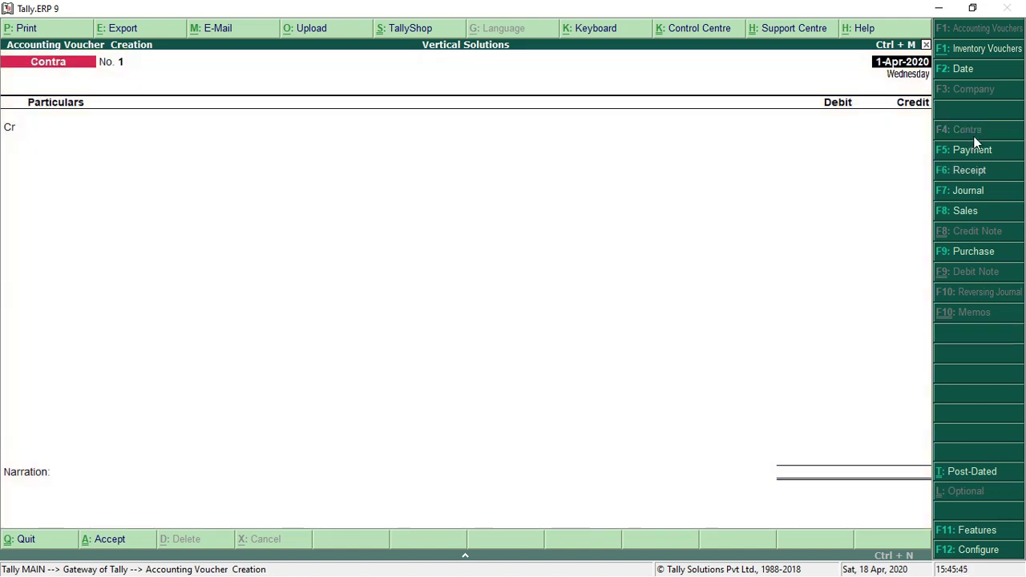
pyautogui.press('Return')
pyautogui.press('Down')
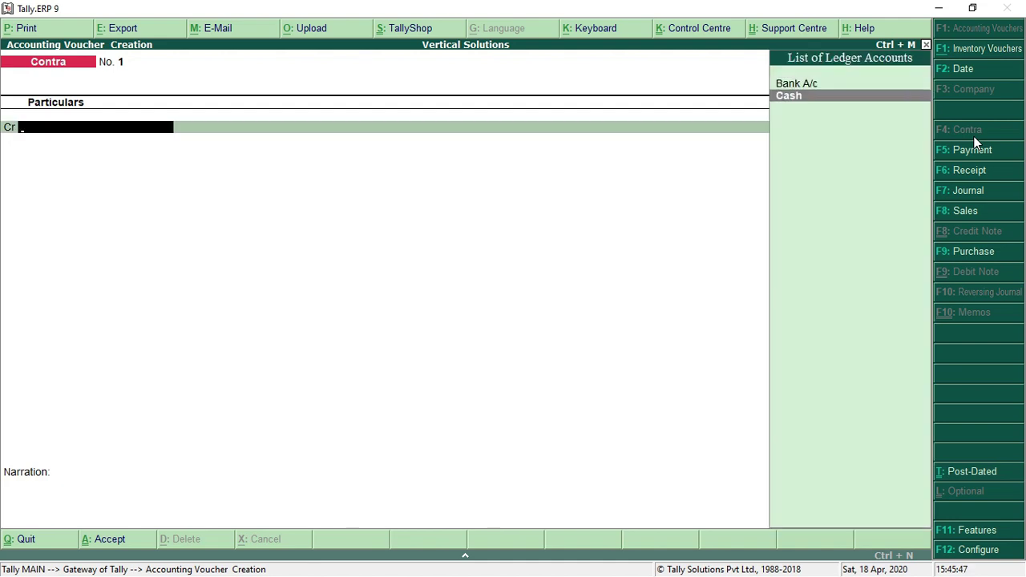
pyautogui.press('Return')
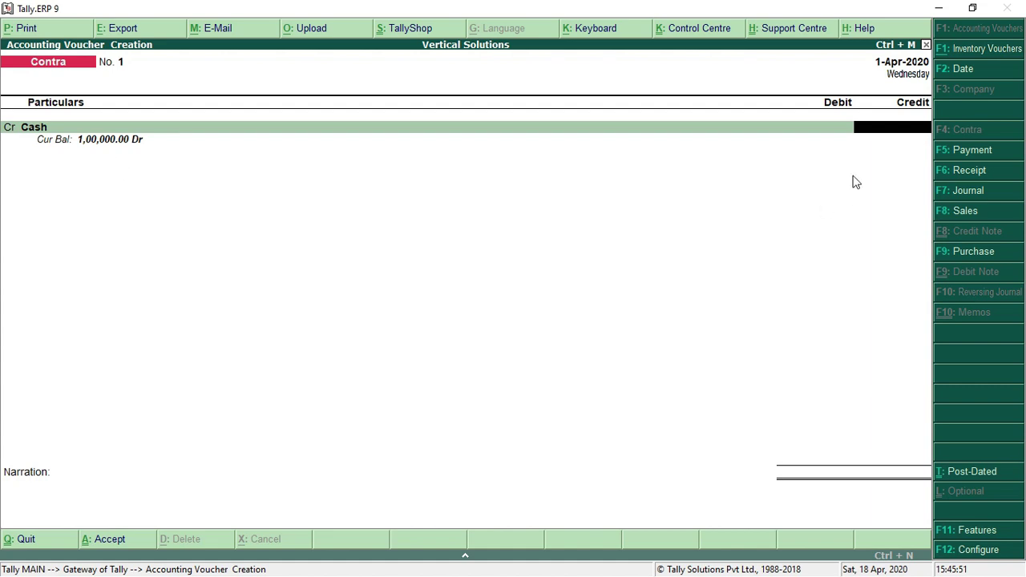
pyautogui.write('50000')
pyautogui.press('Return')
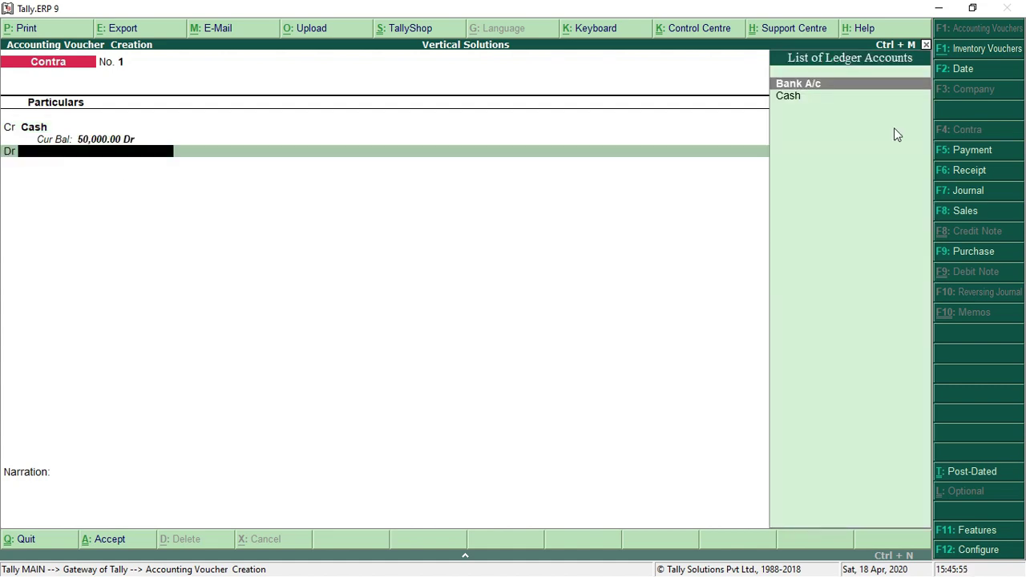
pyautogui.press('Return')
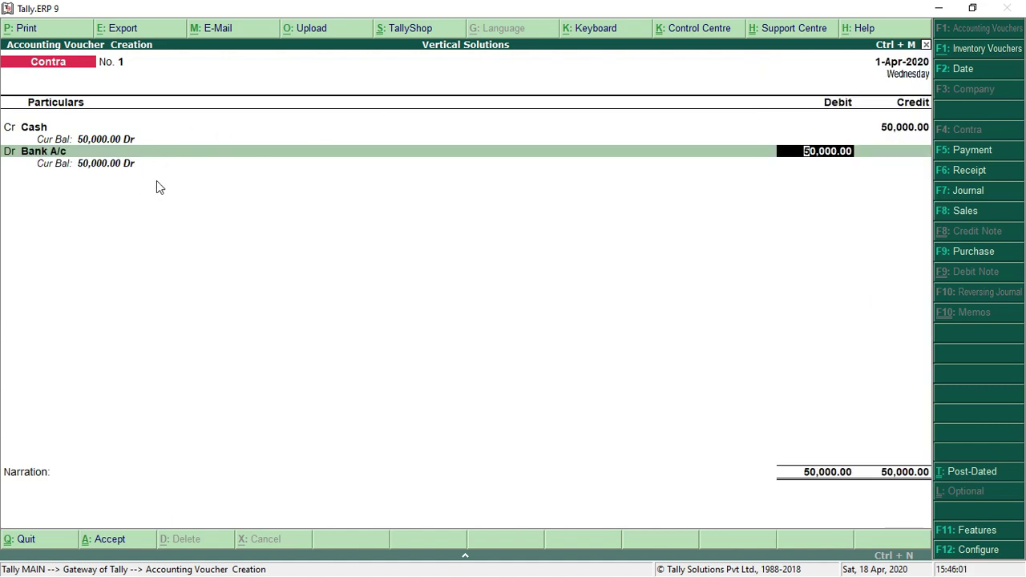
pyautogui.press('Return')
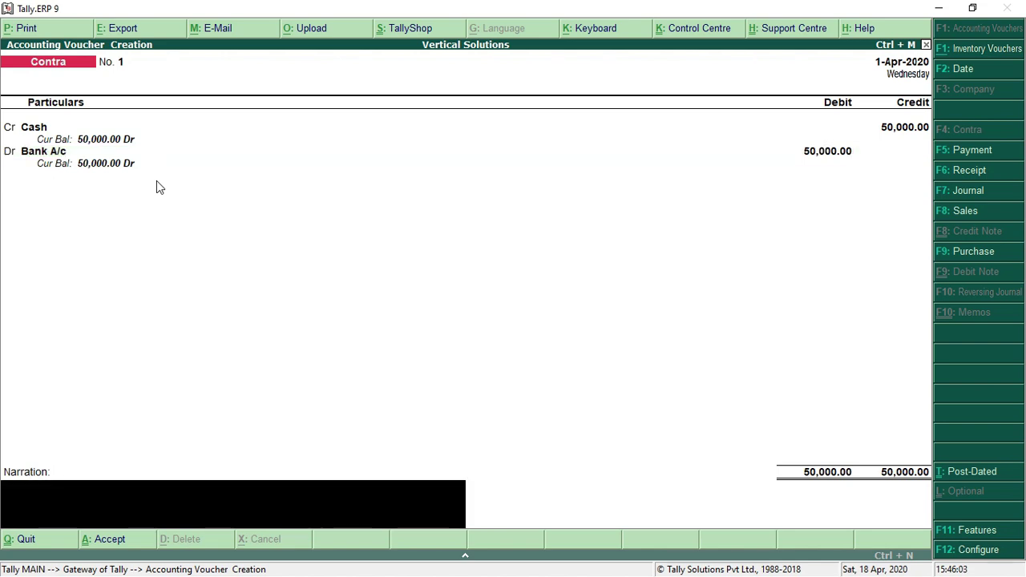
pyautogui.press('Return')
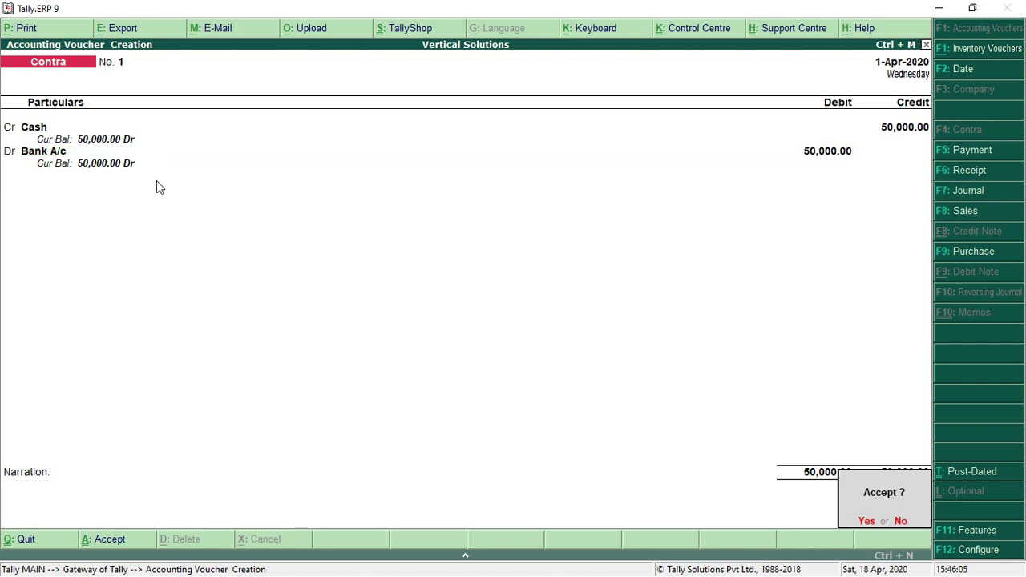
pyautogui.press('Return')
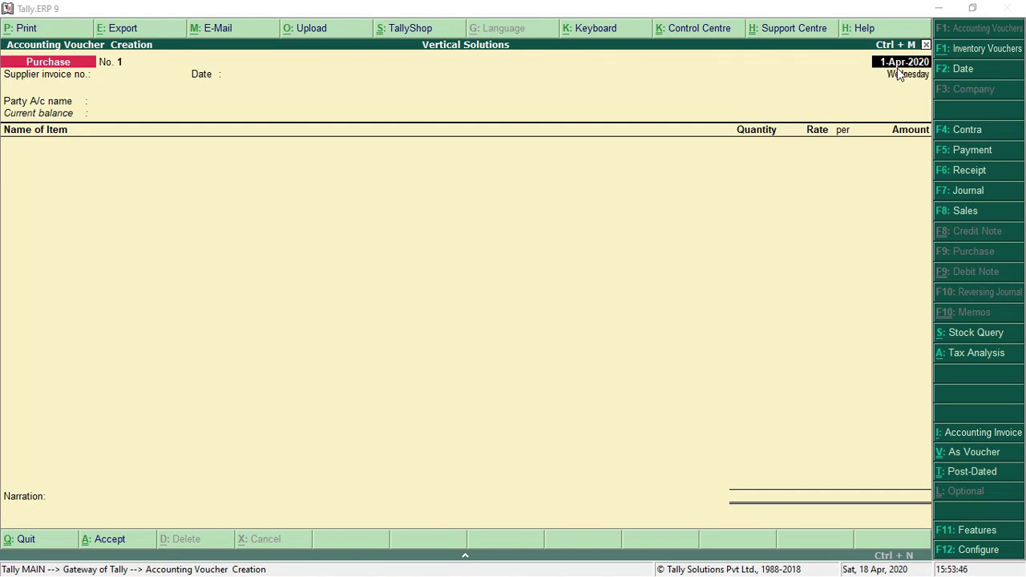
# Enter supplier invoice number 4589 and choose Mp Supplier as the purchase party
pyautogui.press('Return')
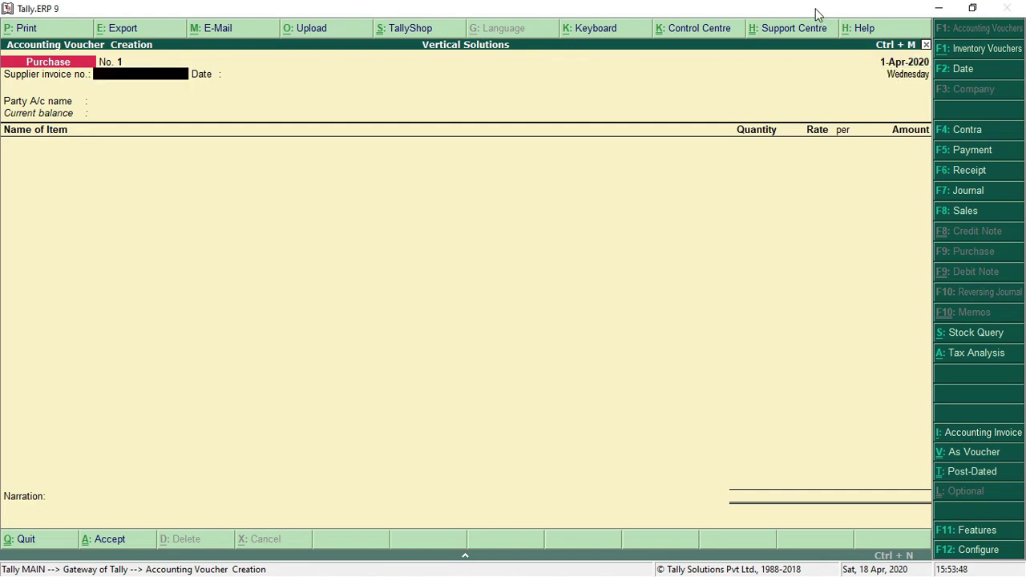
pyautogui.write('4589')
pyautogui.press('Return')
pyautogui.press('Return')
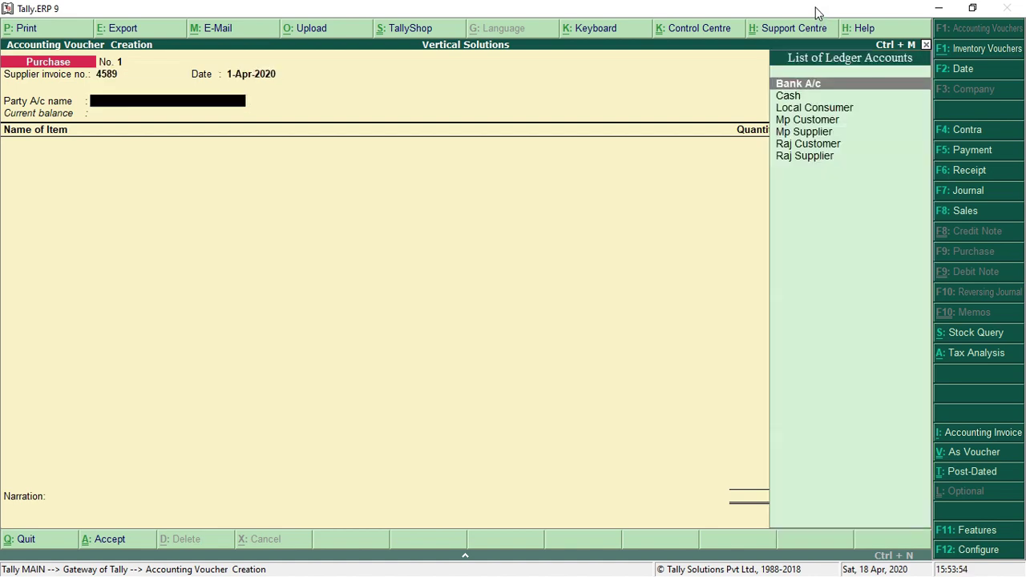
pyautogui.press('Down')
pyautogui.press('Down')
pyautogui.press('Down')
pyautogui.press('Down')
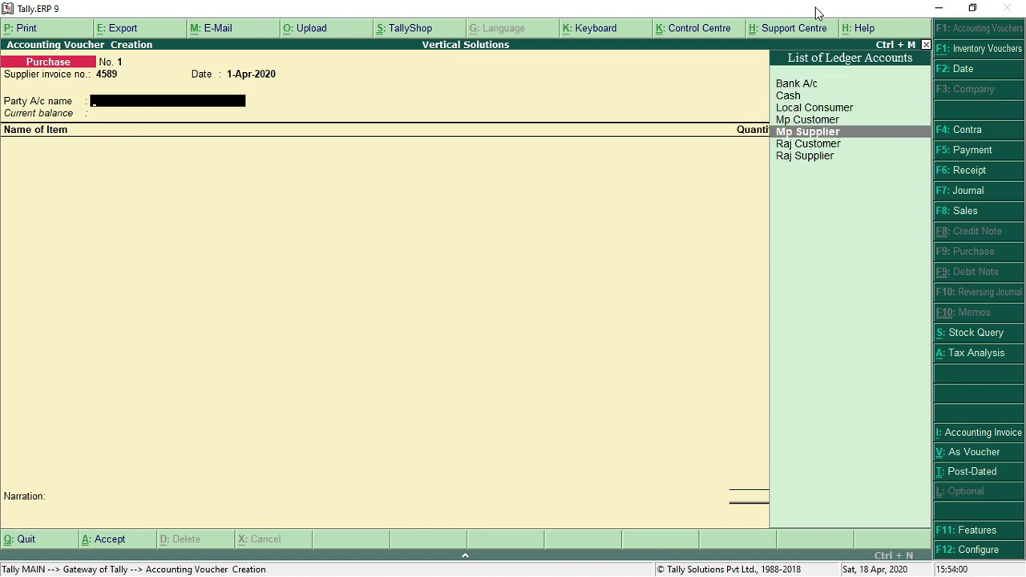
pyautogui.press('Return')
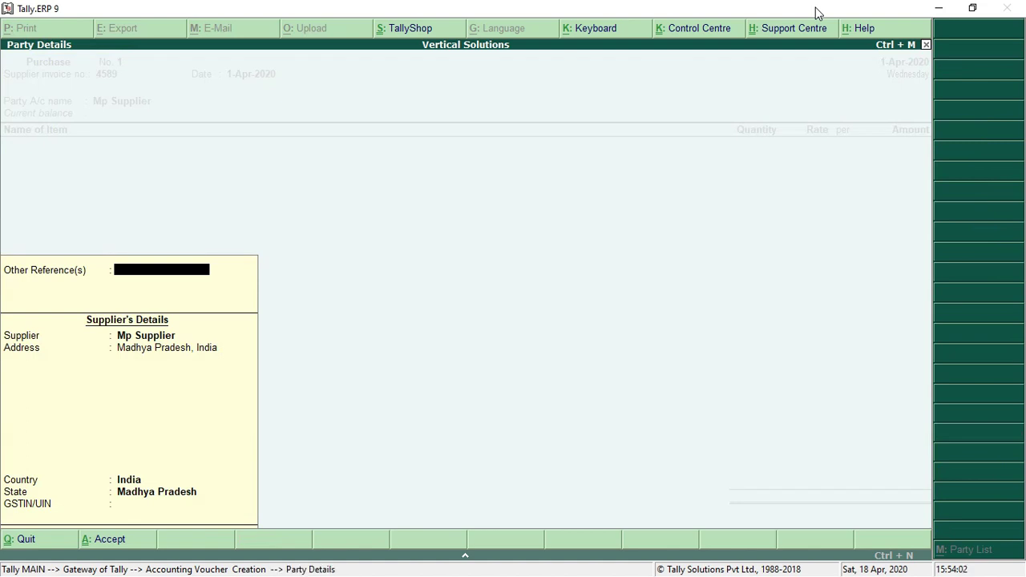
pyautogui.press('Return')
pyautogui.press('Return')
pyautogui.press('Return')
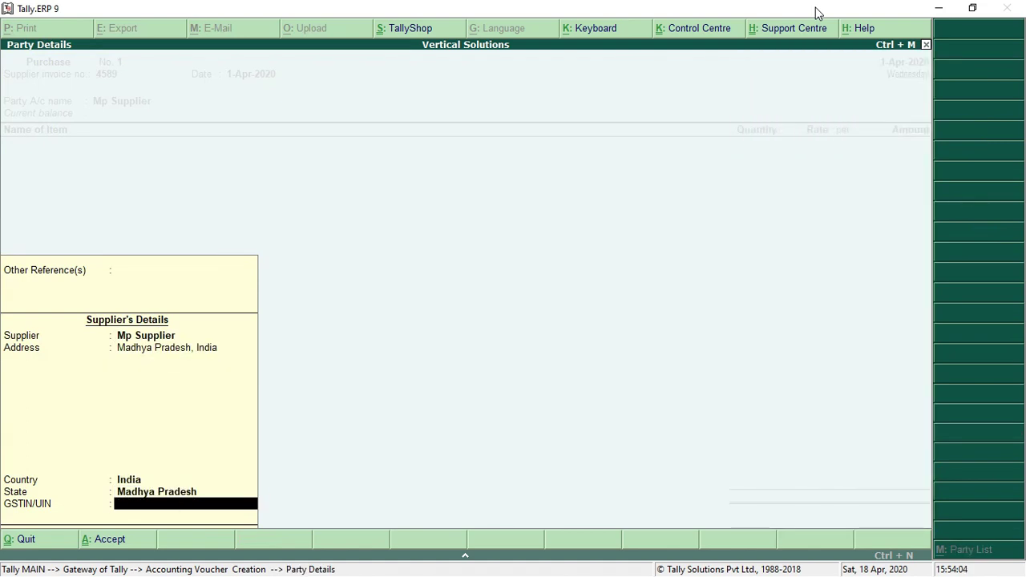
pyautogui.press('Return')
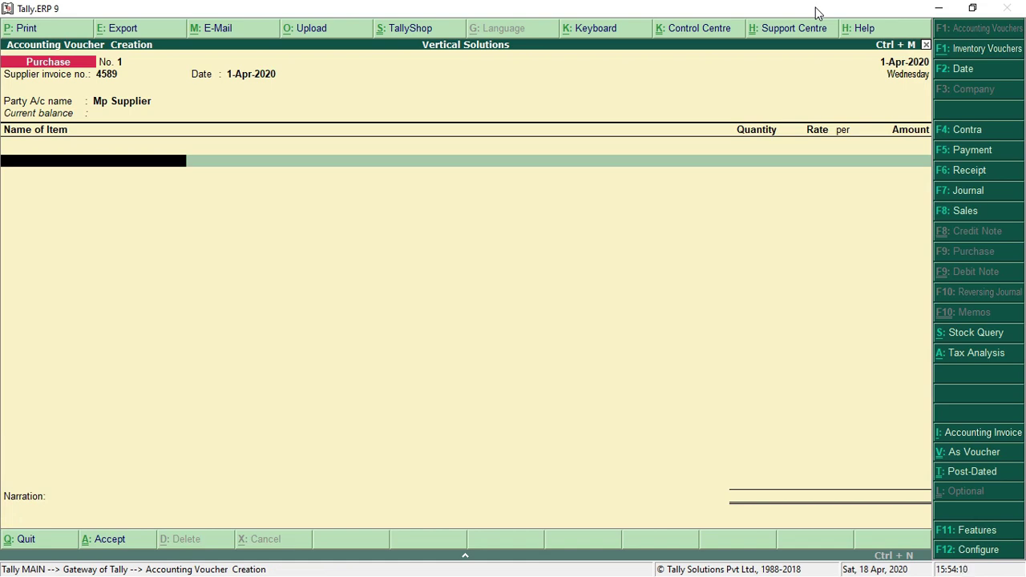
# Add 200 bags of Cement at 280.00 (56,000.00), booked to Purchase A/c
pyautogui.write('CE')
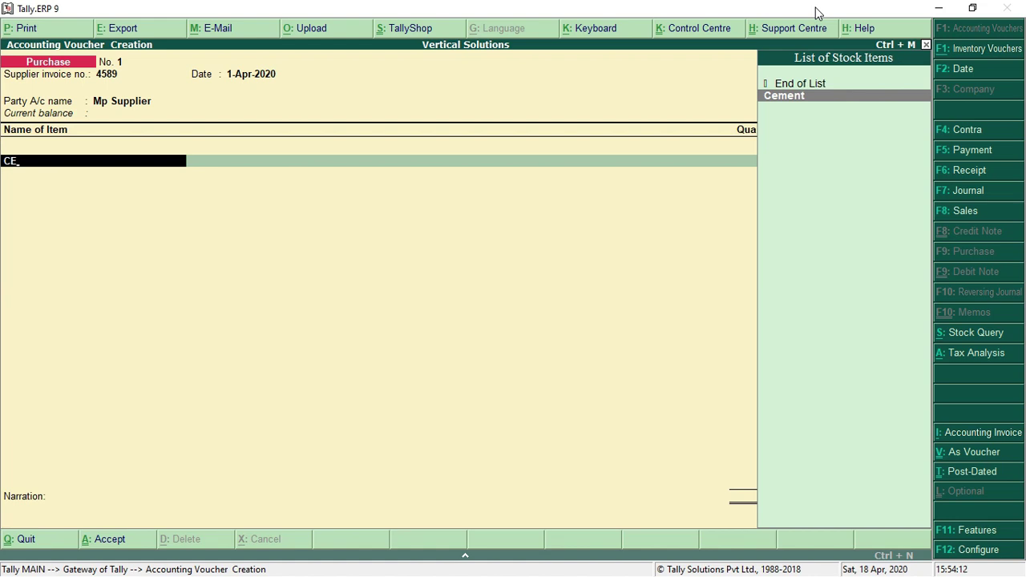
pyautogui.press('Return')
pyautogui.press('Return')
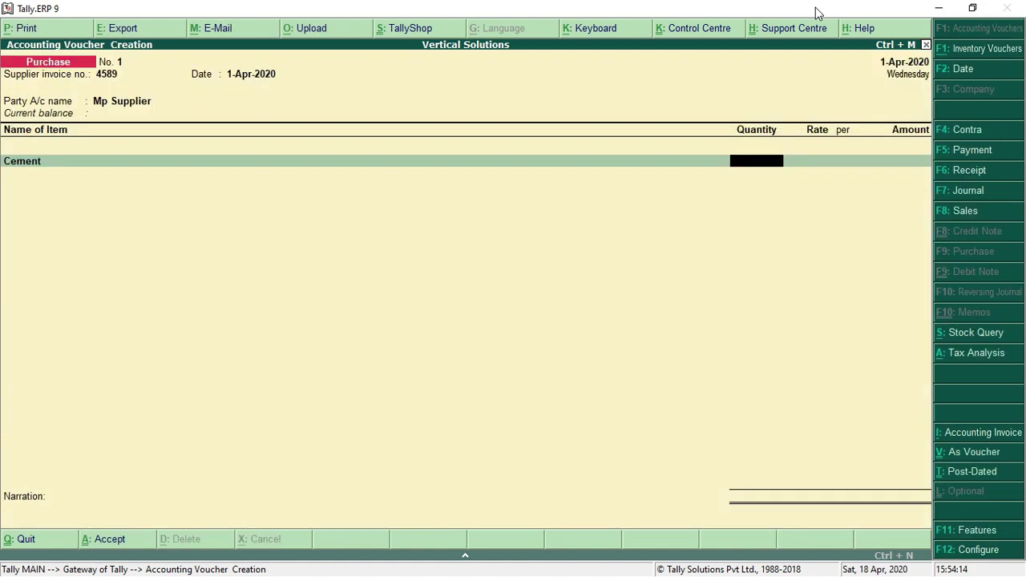
pyautogui.write('200')
pyautogui.press('Return')
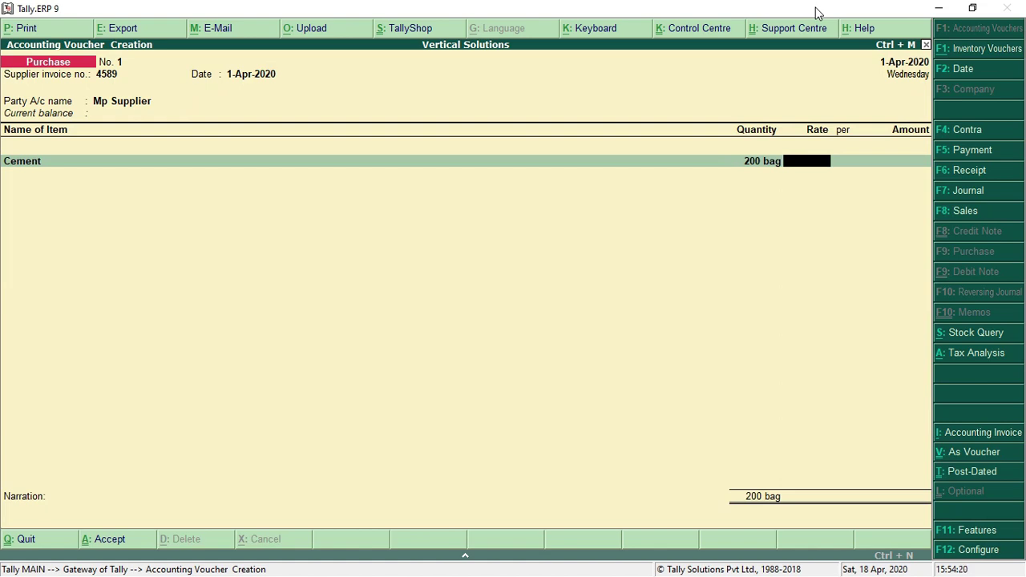
pyautogui.write('280')
pyautogui.press('Return')
pyautogui.press('Return')
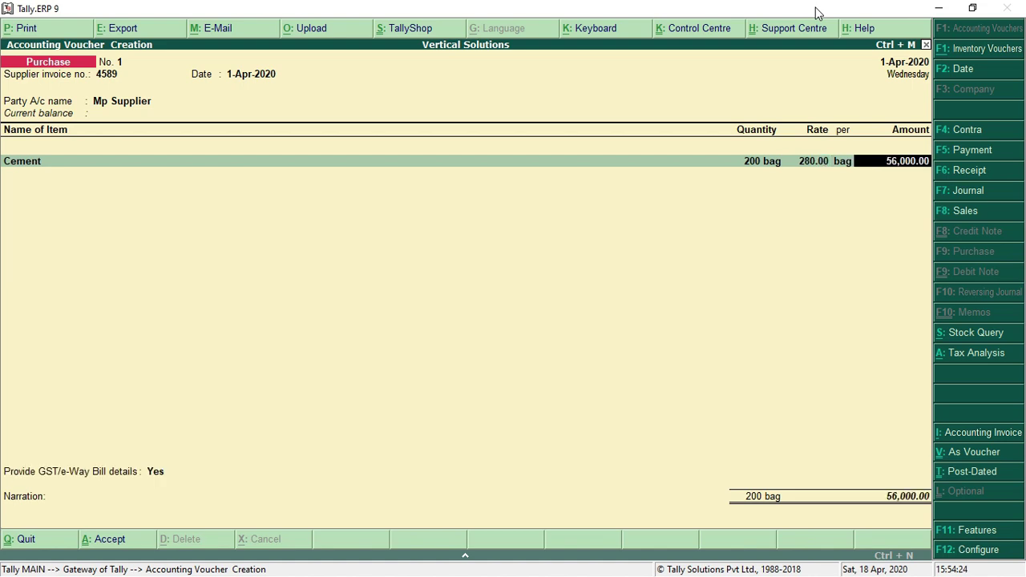
pyautogui.press('Return')
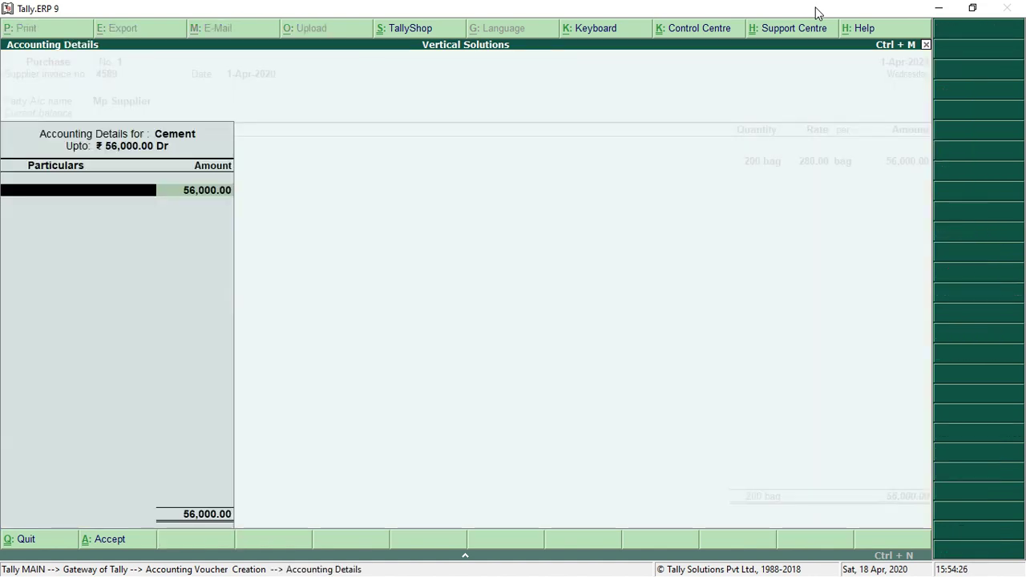
pyautogui.write('P')
pyautogui.press('Return')
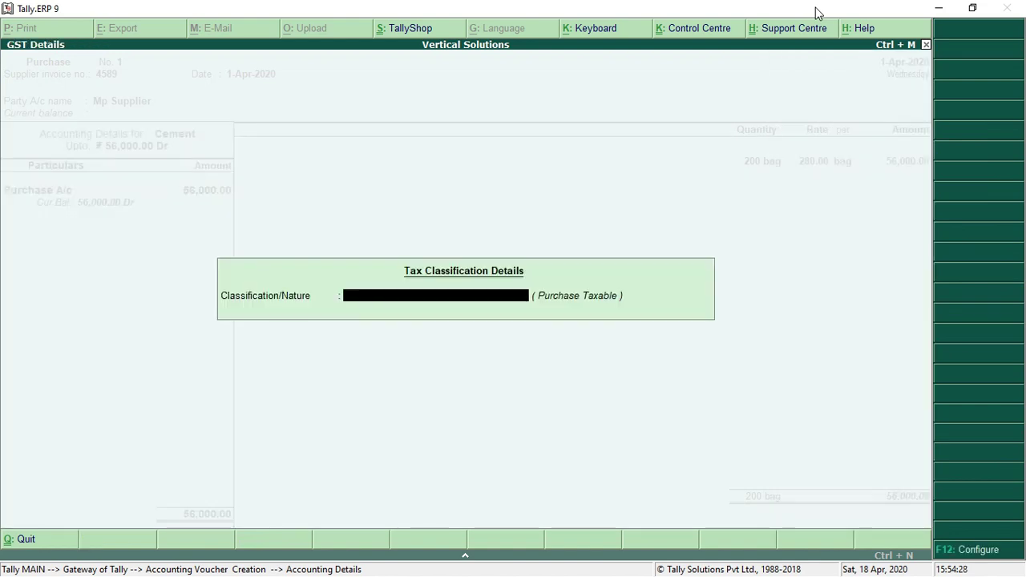
pyautogui.press('Return')
pyautogui.press('Return')
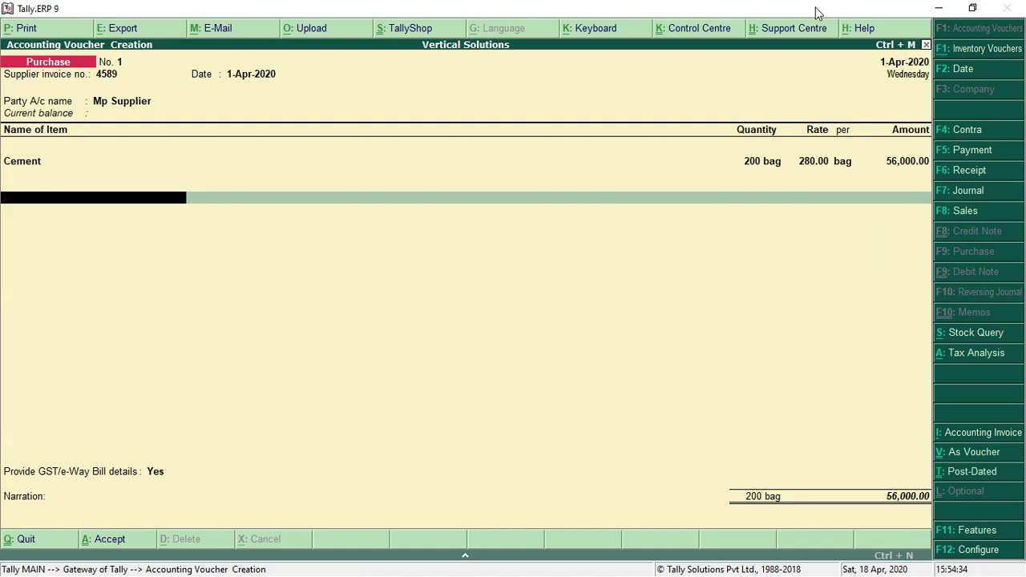
# Add CGST and SGST ledgers at 7,840.00 each, bringing the total to 71,680.00
pyautogui.write('CG')
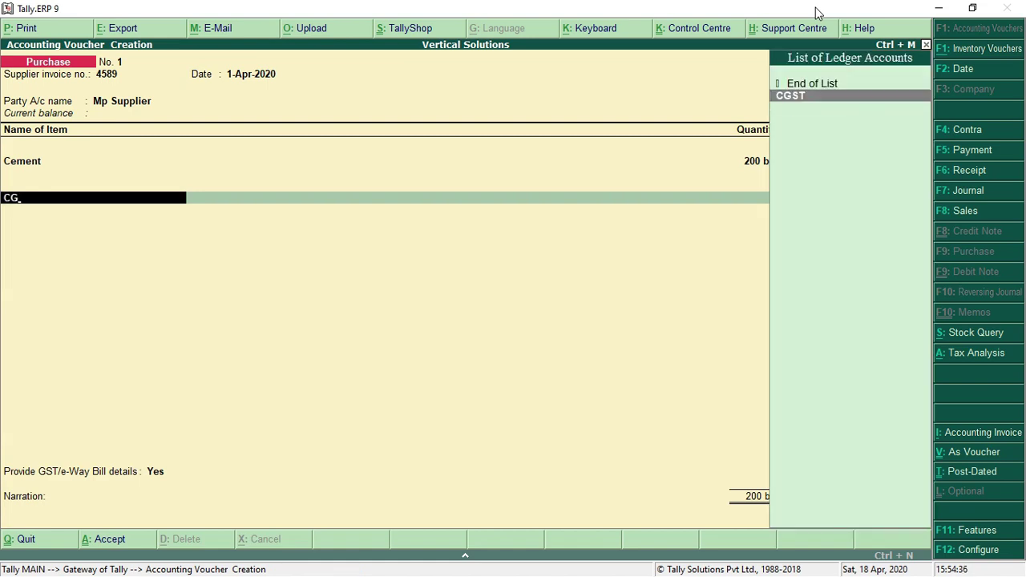
pyautogui.press('Return')
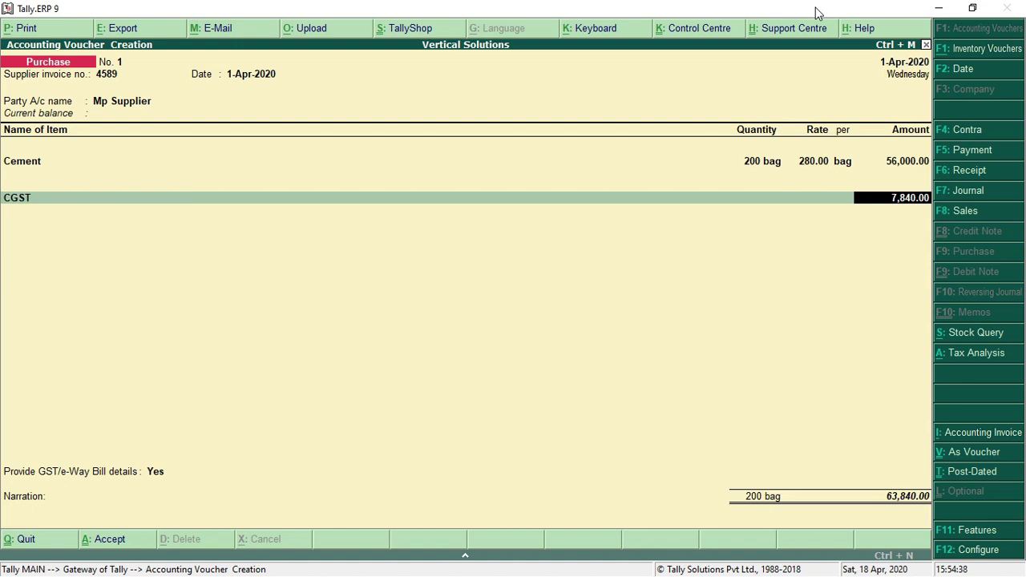
pyautogui.press('Return')
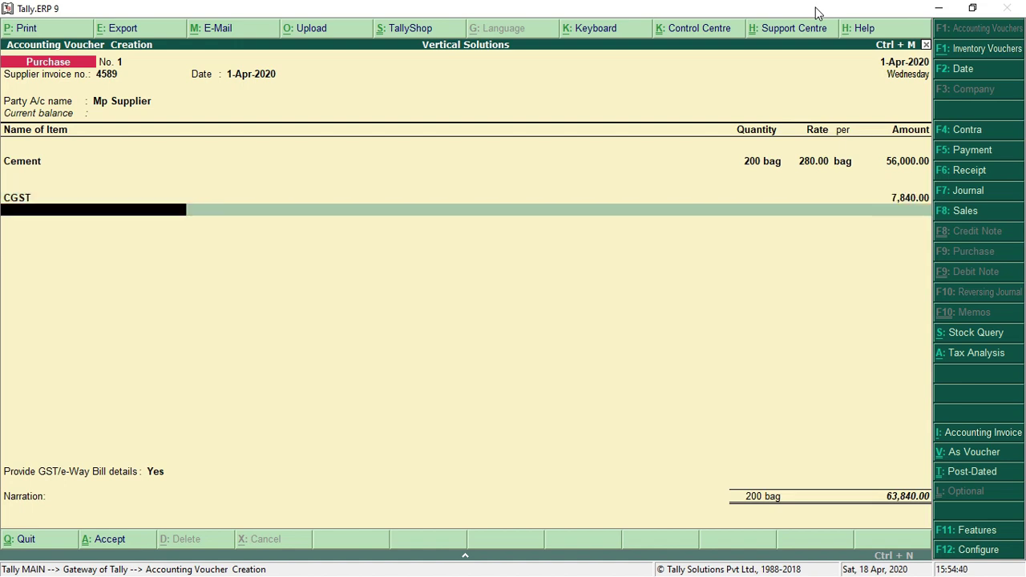
pyautogui.write('SG')
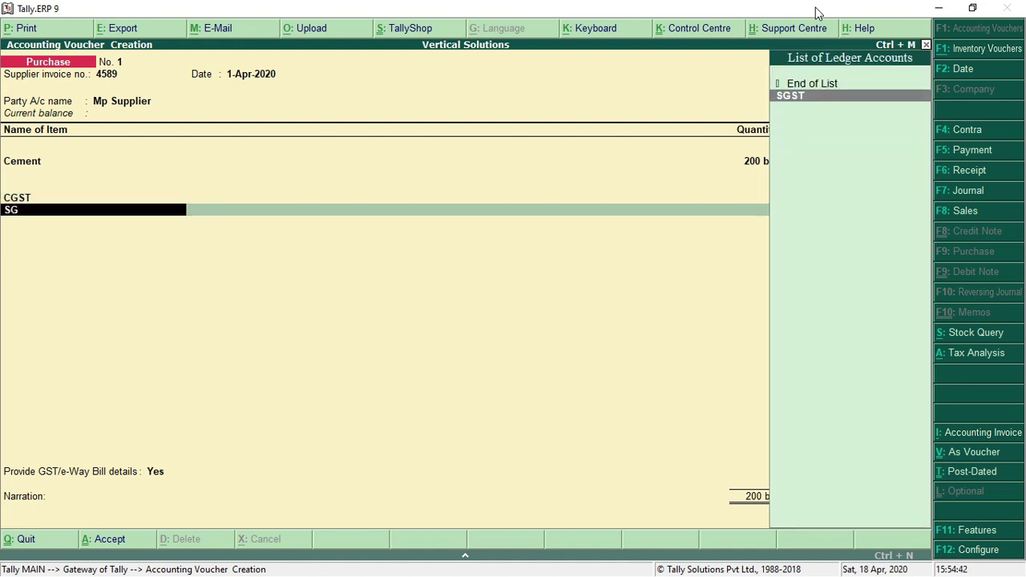
pyautogui.press('Return')
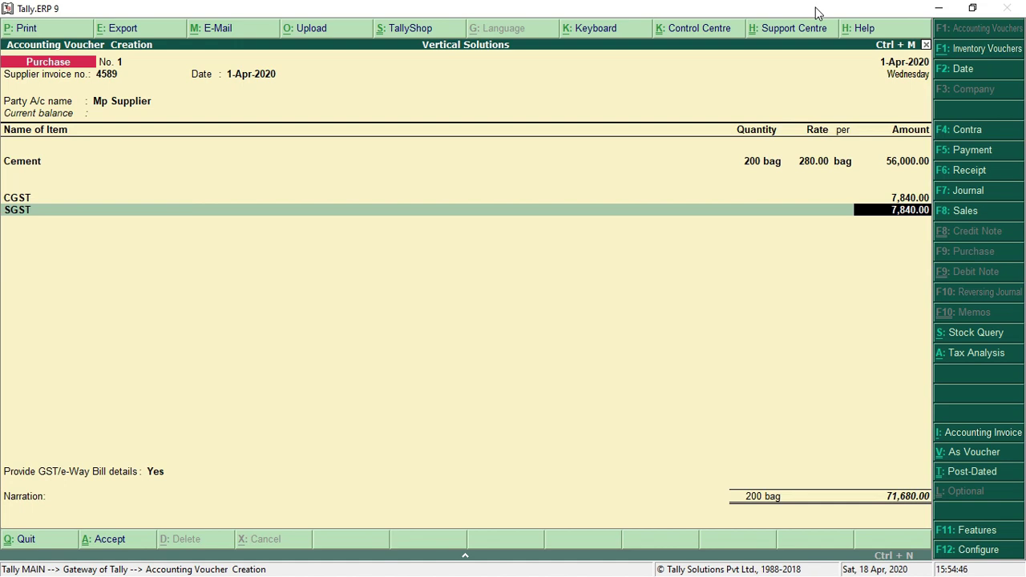
pyautogui.press('Return')
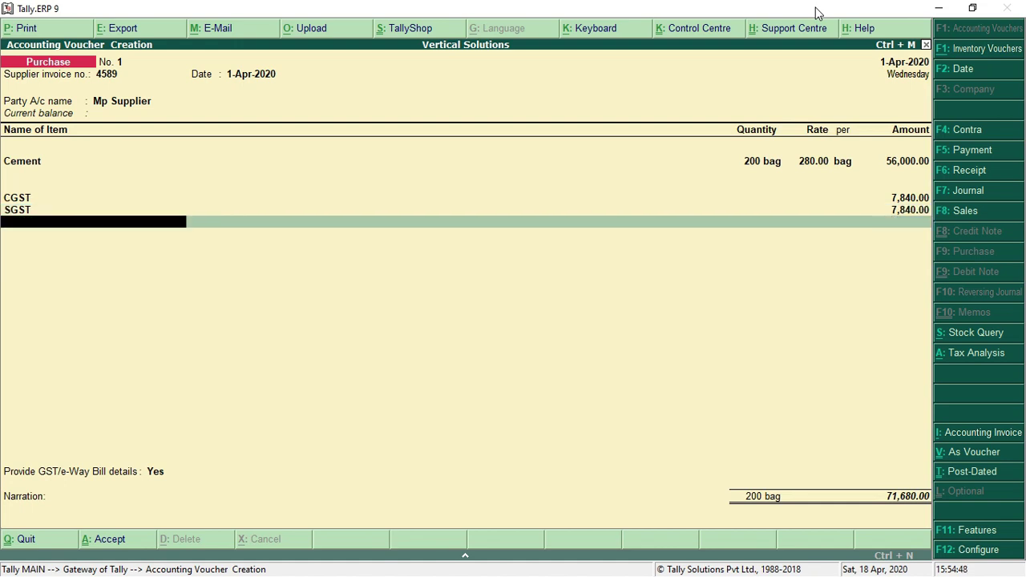
pyautogui.press('Return')
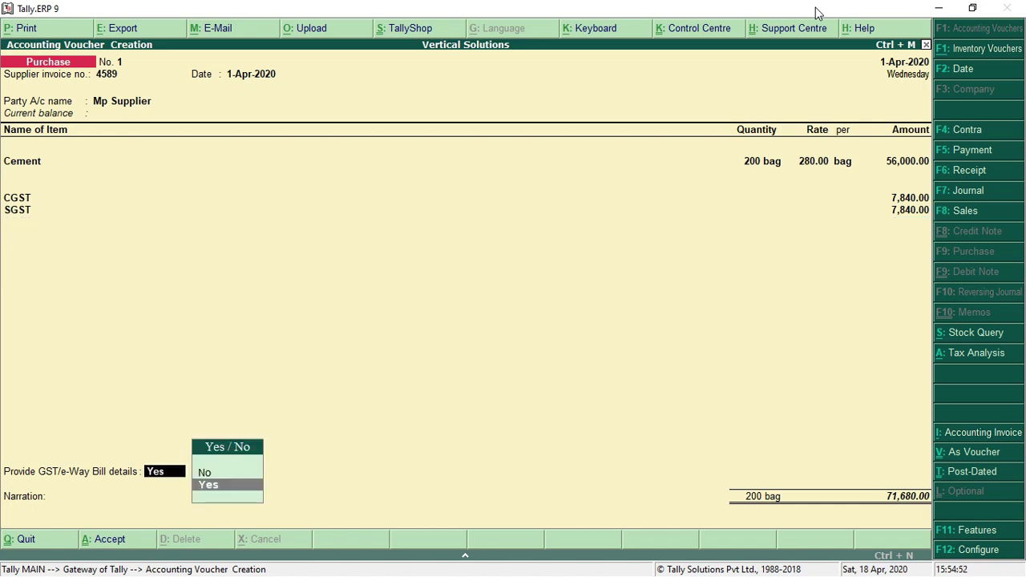
# Set Provide GST/e-Way Bill details to No and save the purchase voucher without narration
pyautogui.press('Up')
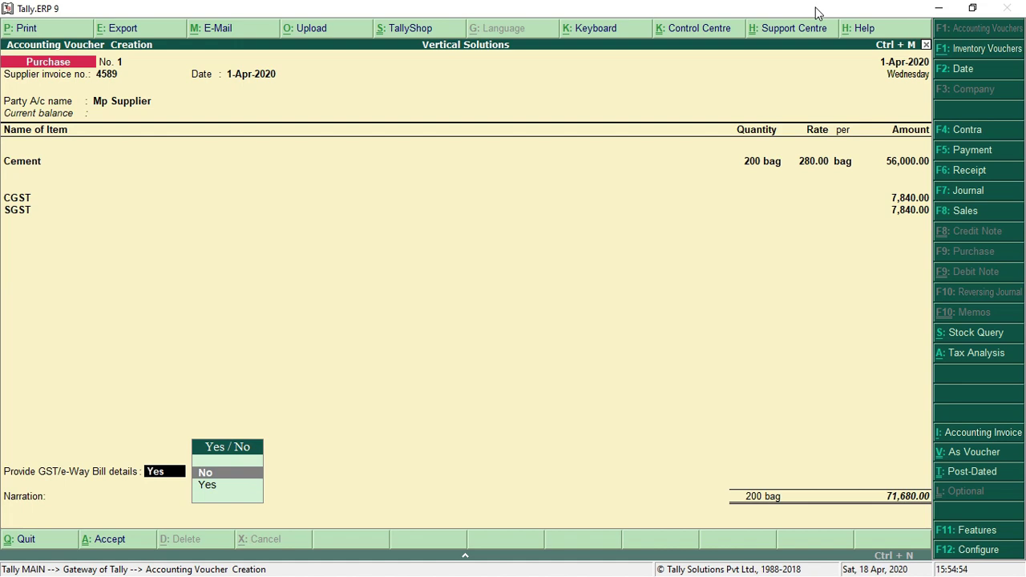
pyautogui.press('Return')
pyautogui.press('Return')
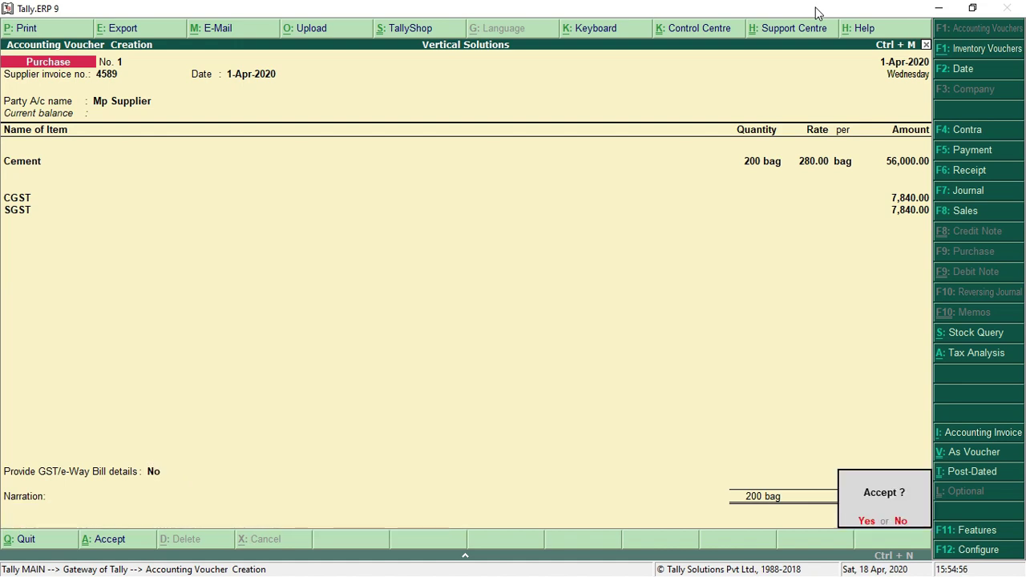
pyautogui.press('Return')
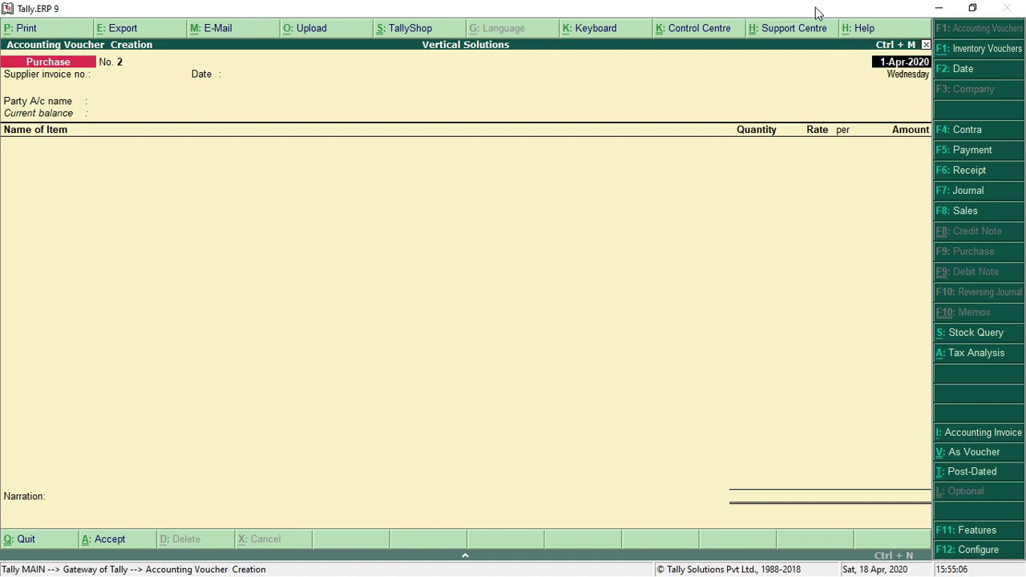
# Enter supplier invoice number 555 and choose the Rajasthan supplier as the party
pyautogui.press('Return')
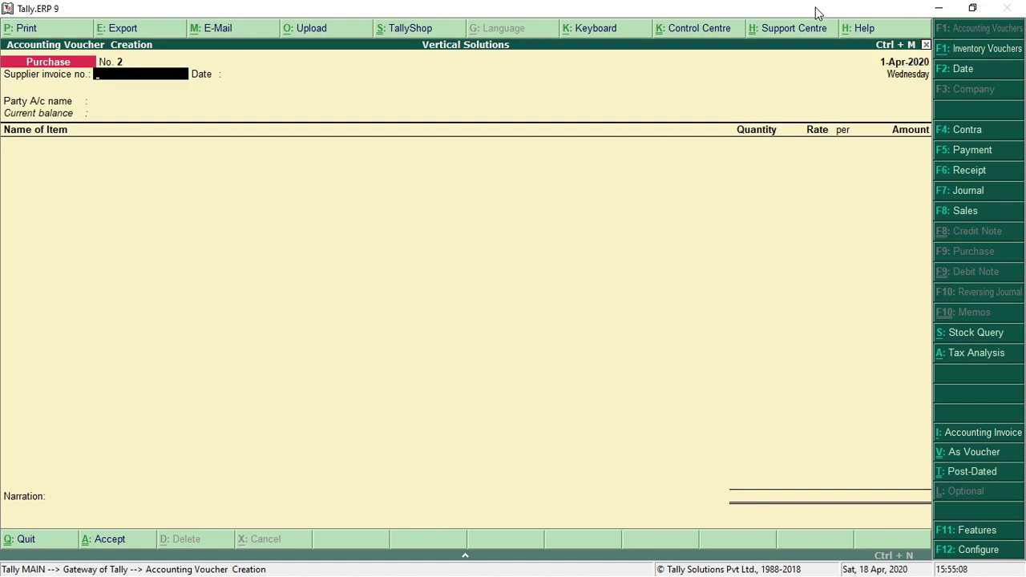
pyautogui.write('555')
pyautogui.press('Return')
pyautogui.press('Return')
pyautogui.press('Down')
pyautogui.press('Down')
pyautogui.press('Down')
pyautogui.press('Down')
pyautogui.press('Down')
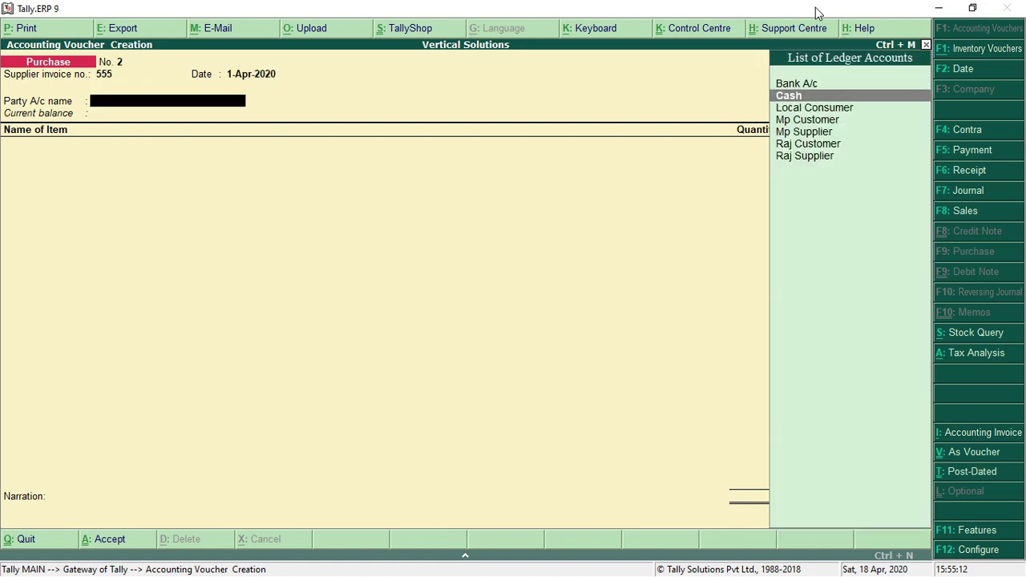
pyautogui.press('Down')
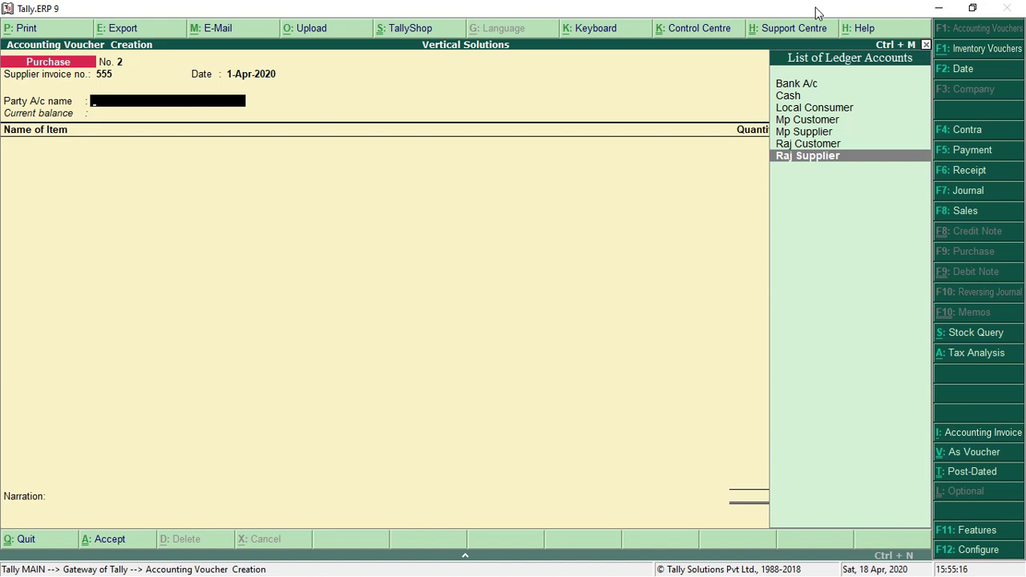
pyautogui.press('Return')
pyautogui.press('Return')
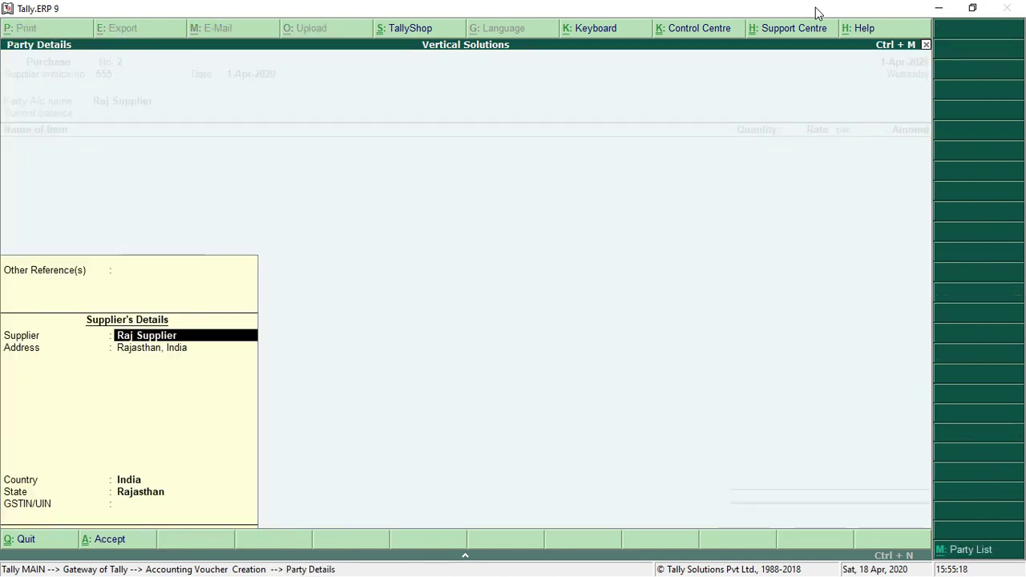
pyautogui.press('Return')
pyautogui.press('Return')
pyautogui.press('Return')
pyautogui.press('Return')
pyautogui.press('Return')
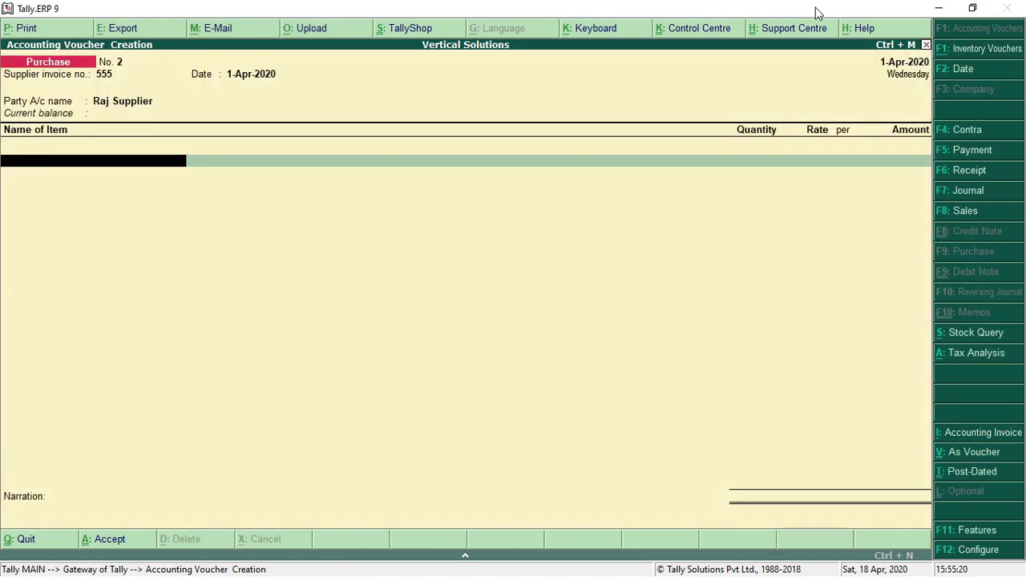
# Add 100 kg of Sugar at 40.00 (4,000.00), booked to Purchase A/c
pyautogui.write('SUG')
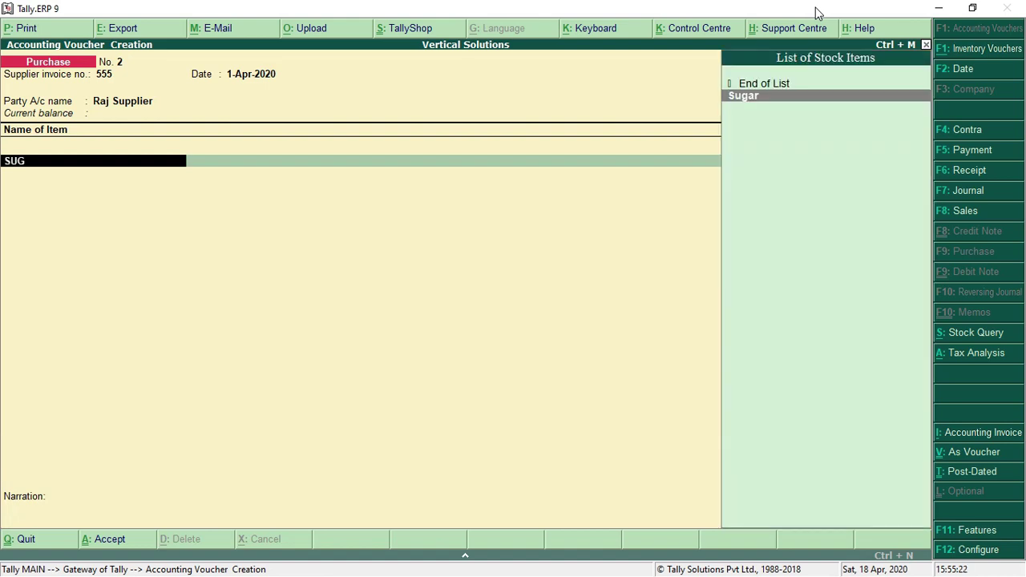
pyautogui.press('Return')
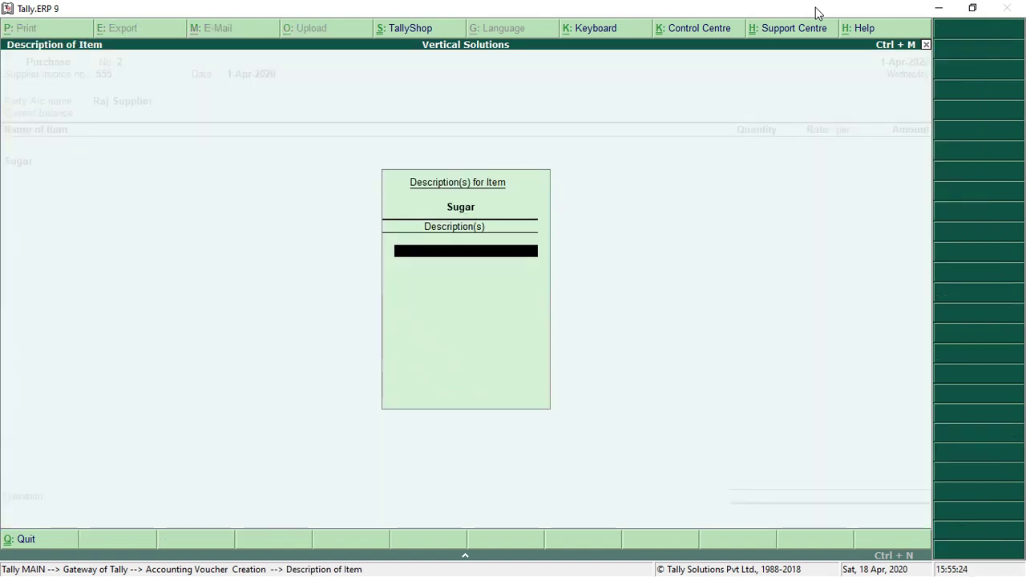
pyautogui.press('Return')
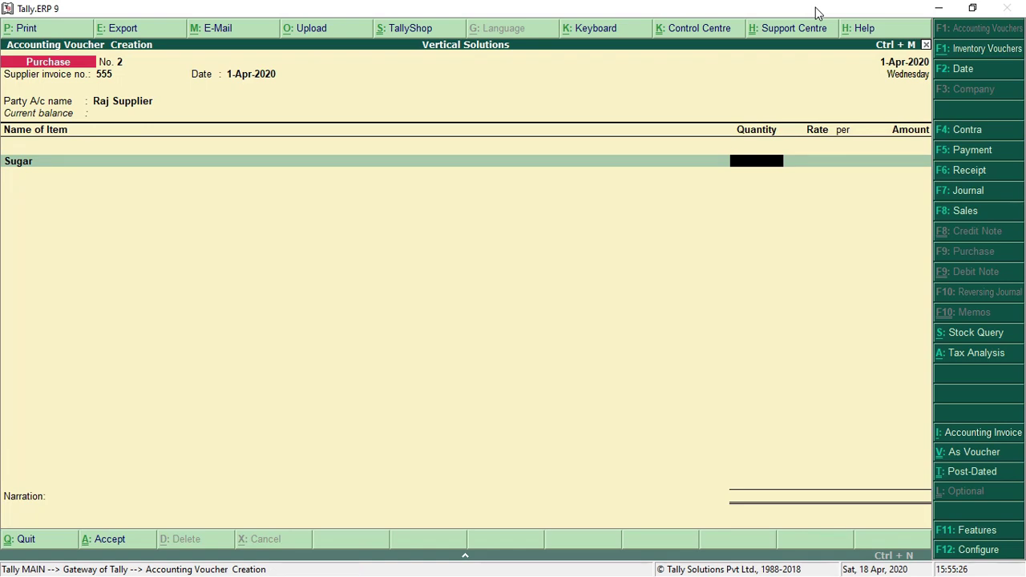
pyautogui.write('100.')
pyautogui.press('Return')
pyautogui.write('40')
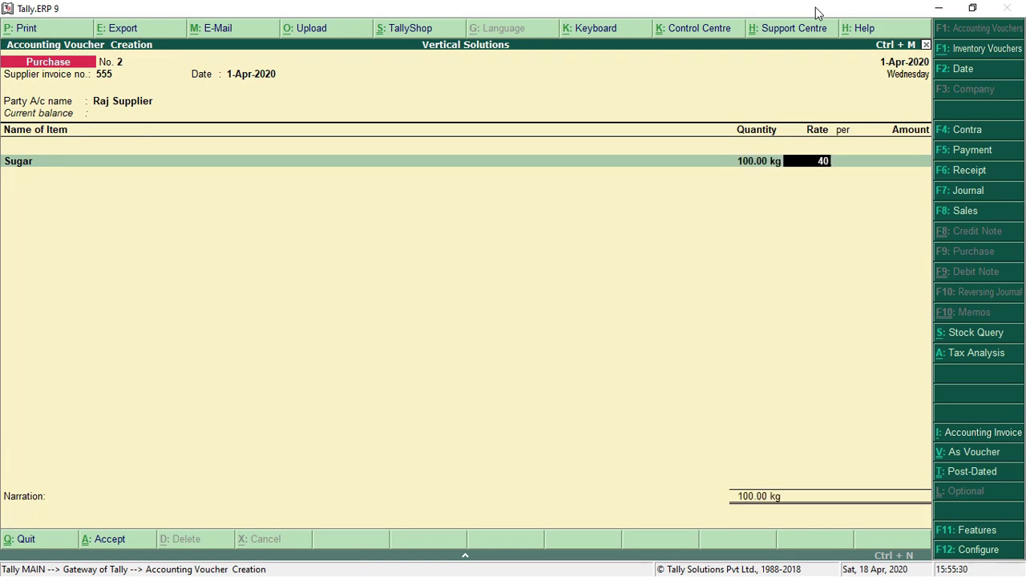
pyautogui.press('Return')
pyautogui.press('Return')
pyautogui.press('Return')
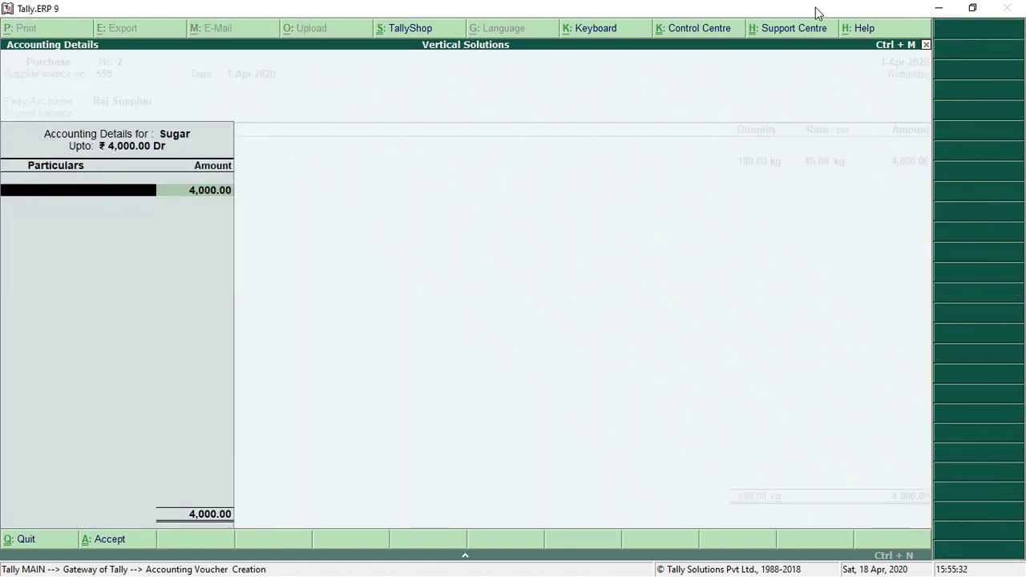
pyautogui.write('PU')
pyautogui.press('Return')
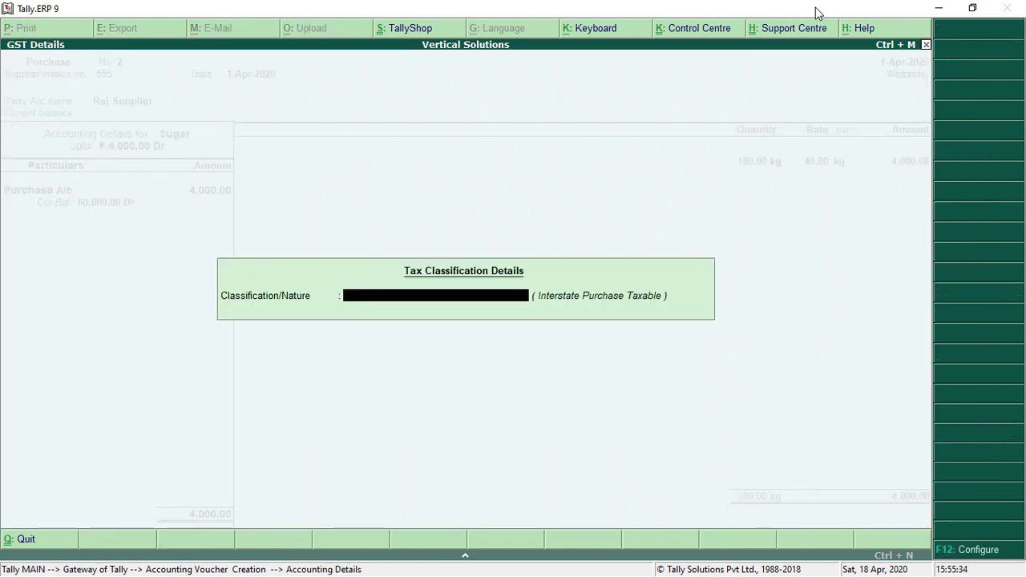
pyautogui.press('Return')
pyautogui.press('Return')
pyautogui.press('Return')
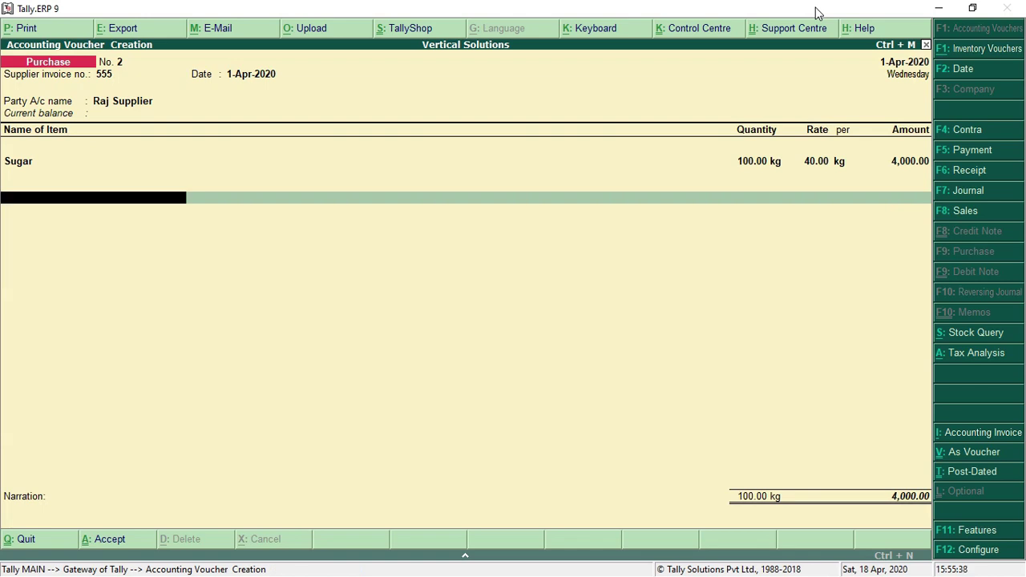
# Add IGST of 200.00 and save Purchase No. 2 at a 4,200.00 total
pyautogui.press('Return')
pyautogui.write('IG')
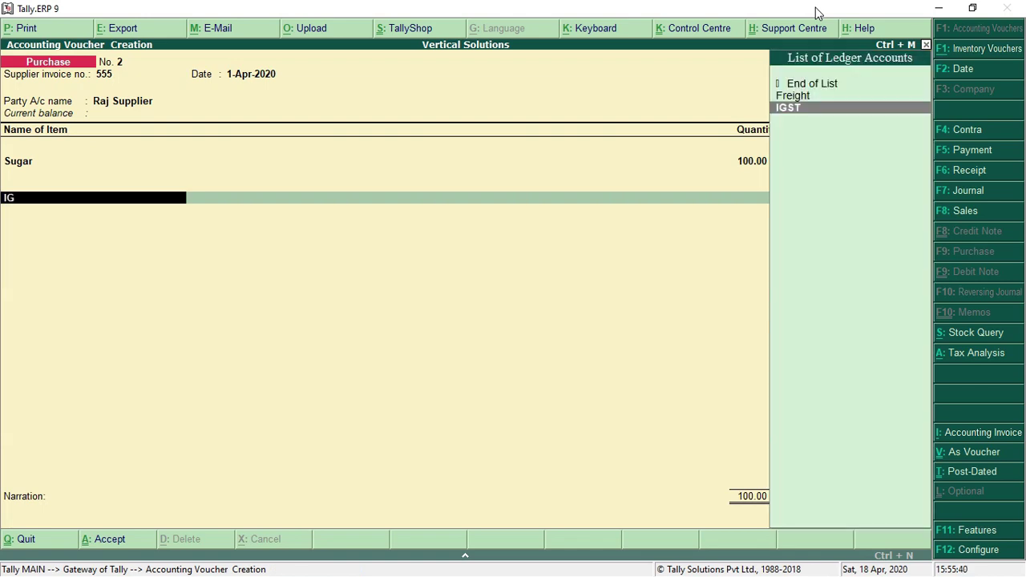
pyautogui.press('Return')
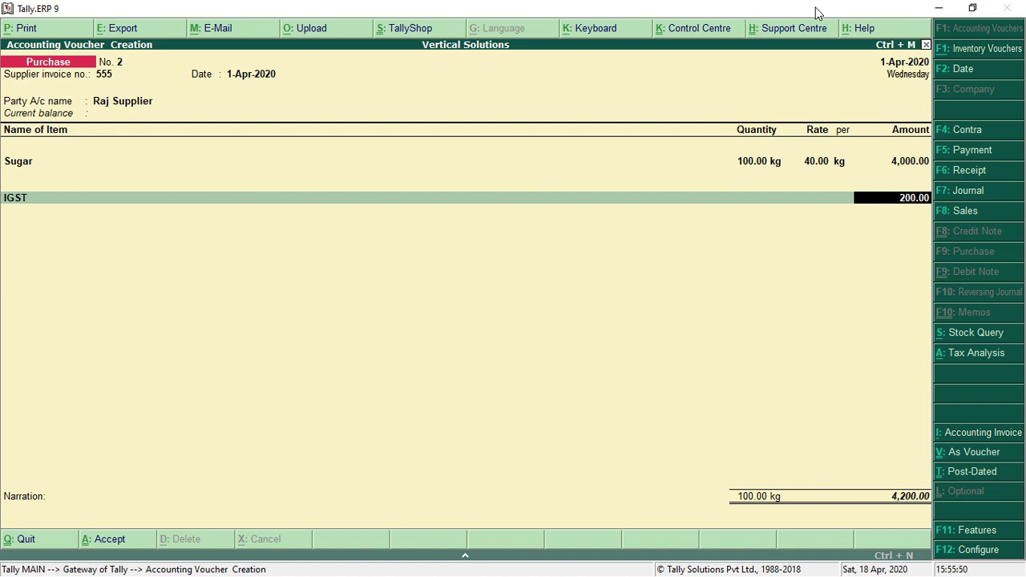
pyautogui.press('Return')
pyautogui.press('Return')
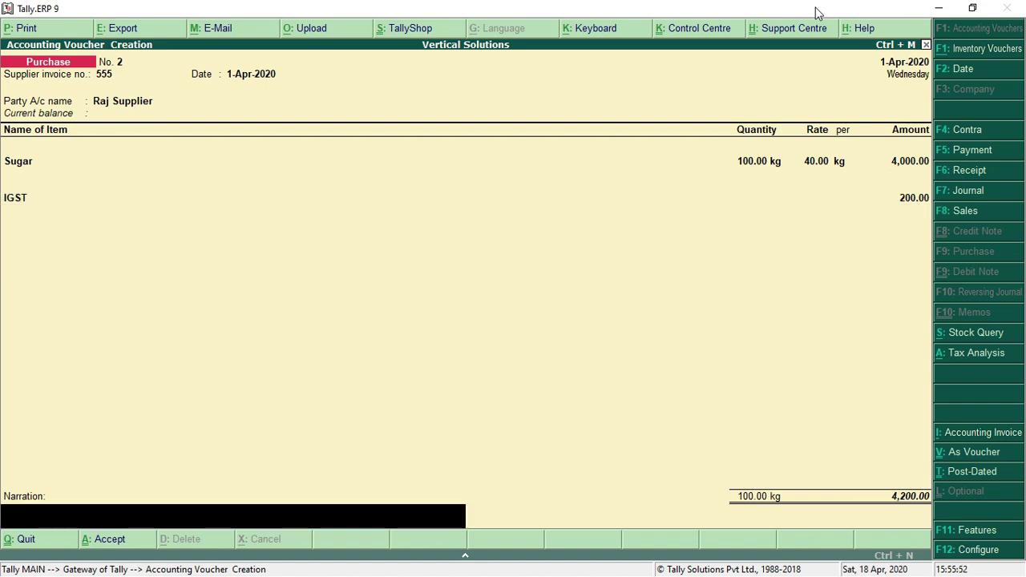
pyautogui.press('Return')
pyautogui.press('Return')
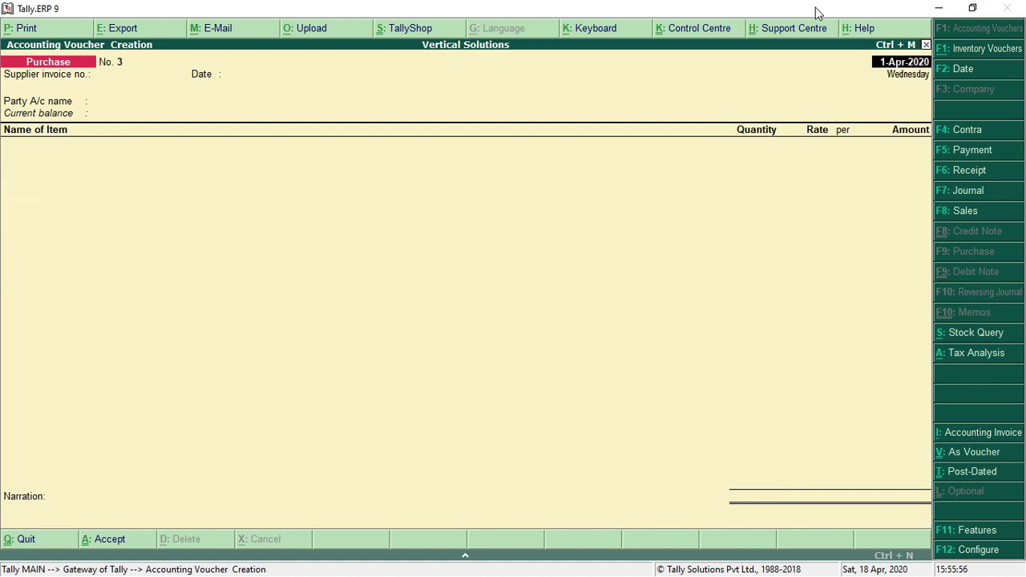
# Start a Sales voucher and choose Mp Customer as the party account
pyautogui.click(963, 213)
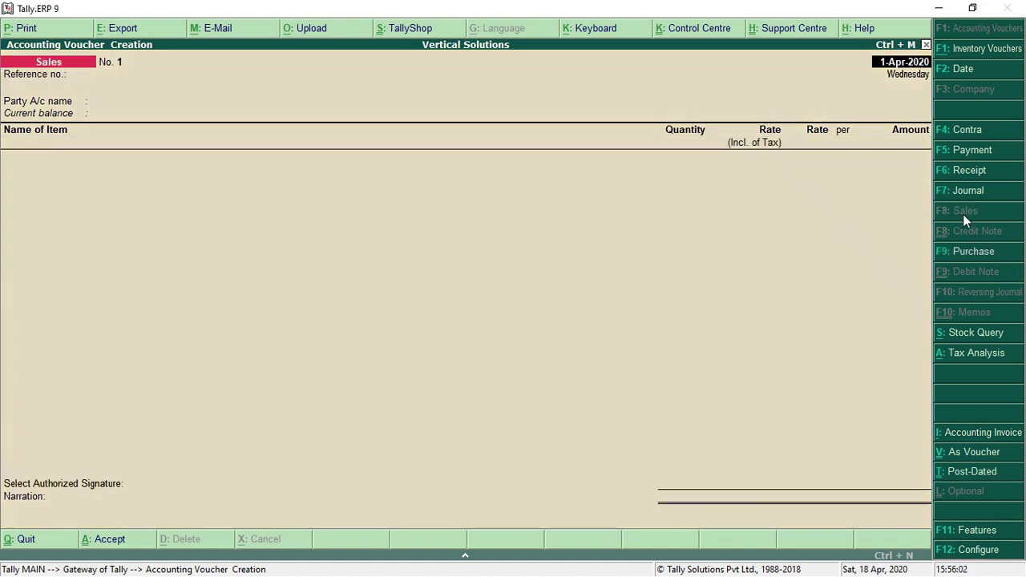
pyautogui.press('Return')
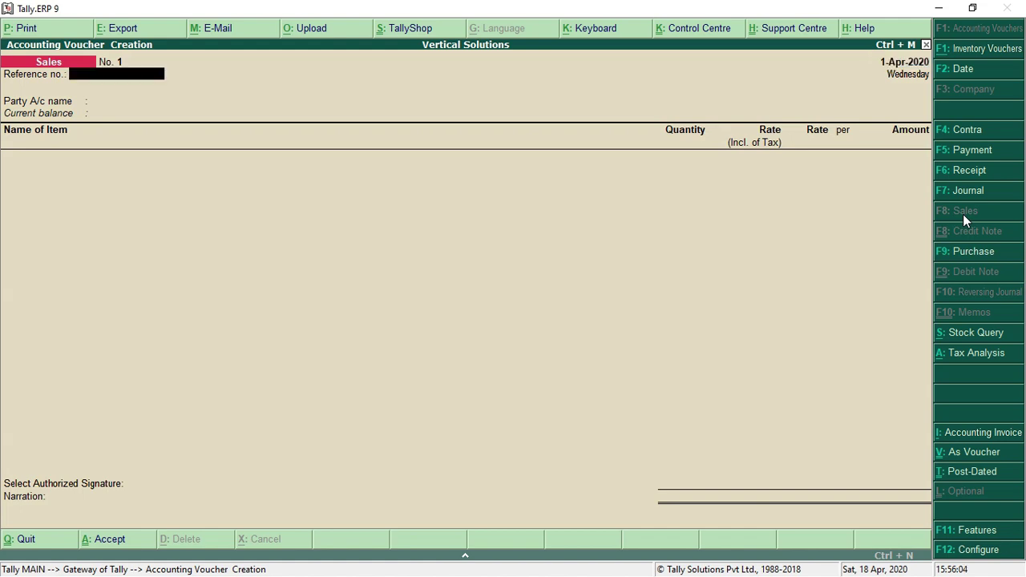
pyautogui.press('Return')
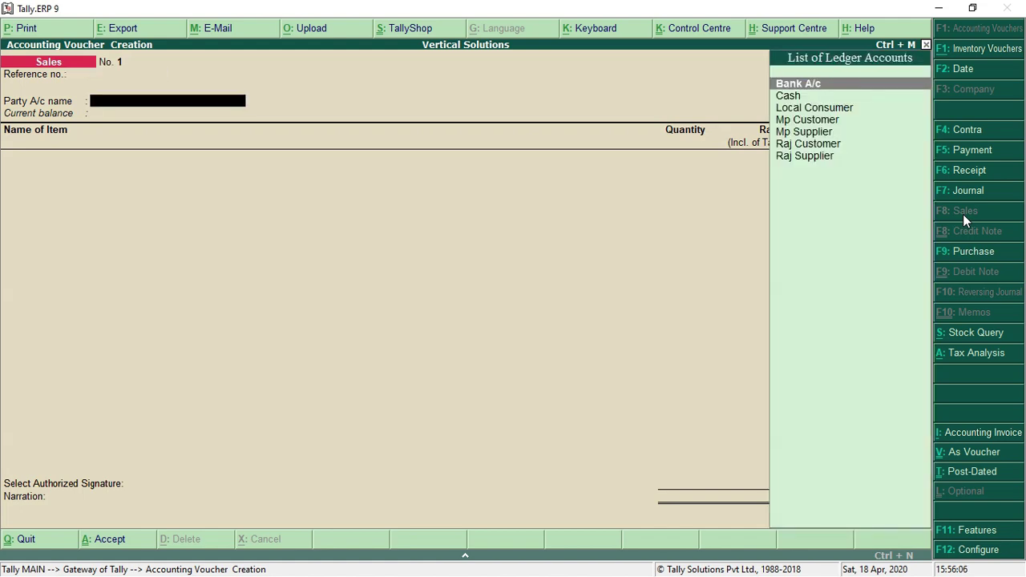
pyautogui.press('Down')
pyautogui.press('Down')
pyautogui.press('Down')
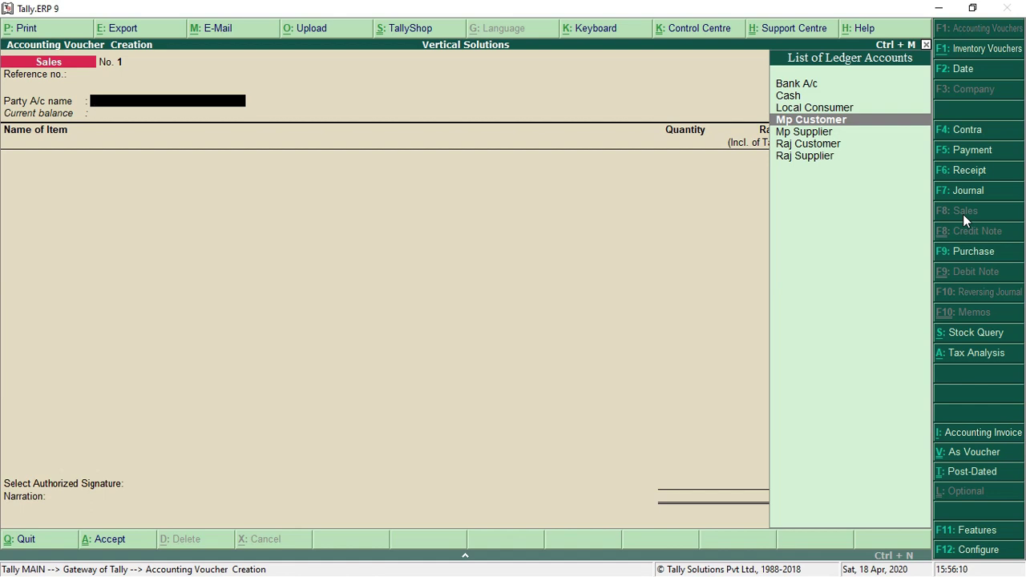
pyautogui.press('Return')
pyautogui.press('Return')
pyautogui.press('Return')
pyautogui.press('Return')
pyautogui.press('Return')
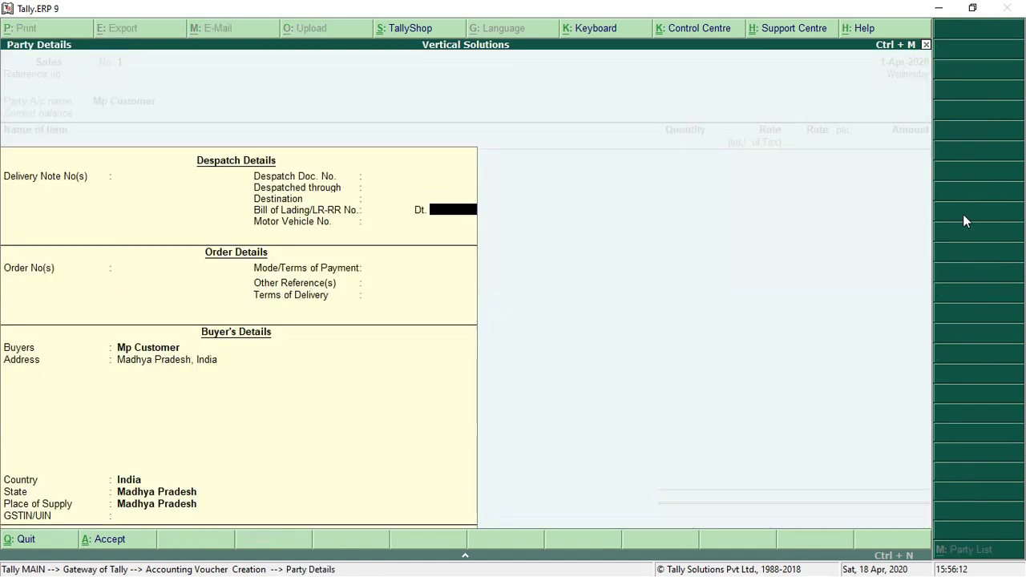
pyautogui.press('Return')
pyautogui.press('Return')
pyautogui.press('Return')
pyautogui.press('Return')
pyautogui.press('Return')
pyautogui.press('Return')
pyautogui.press('Return')
pyautogui.press('Return')
pyautogui.press('Return')
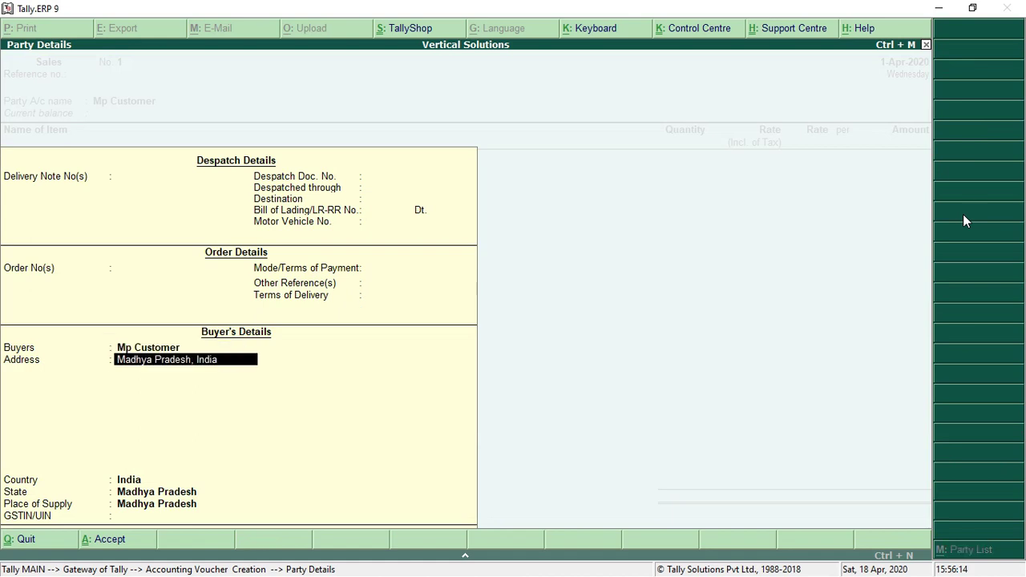
pyautogui.press('Return')
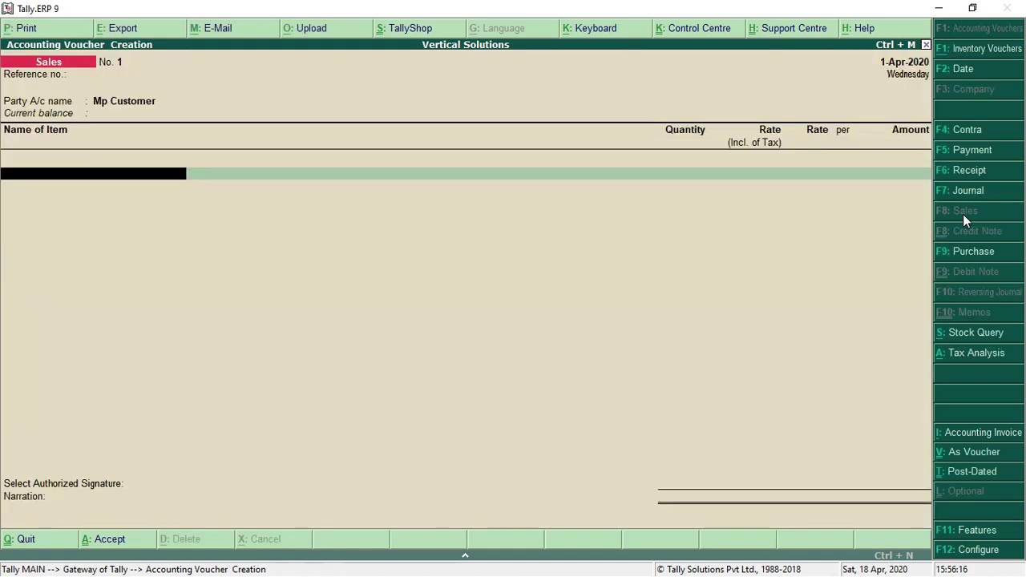
# Add 100 bags of Cement, correcting the rate to 305.00 per bag
pyautogui.write('CE')
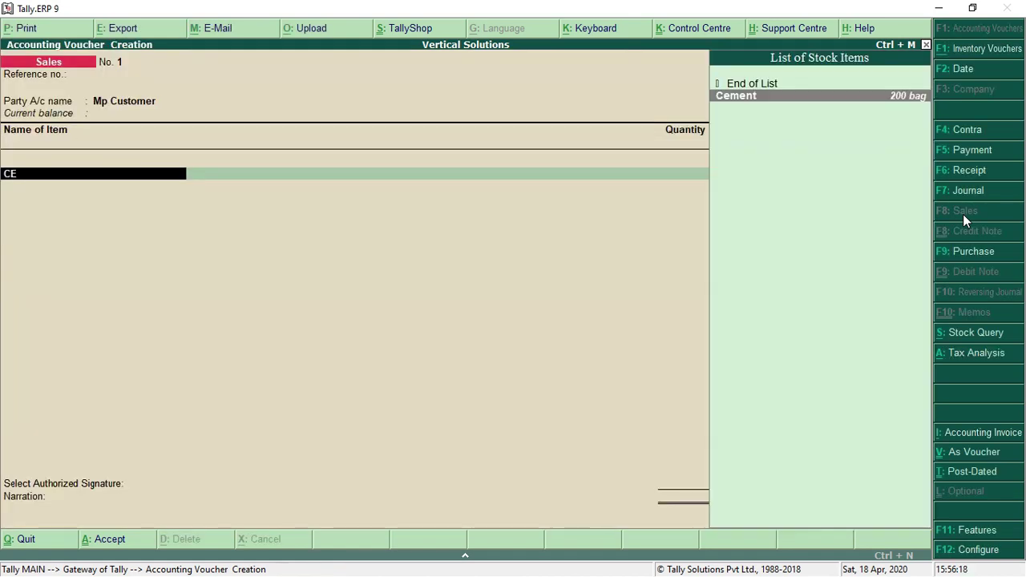
pyautogui.press('Return')
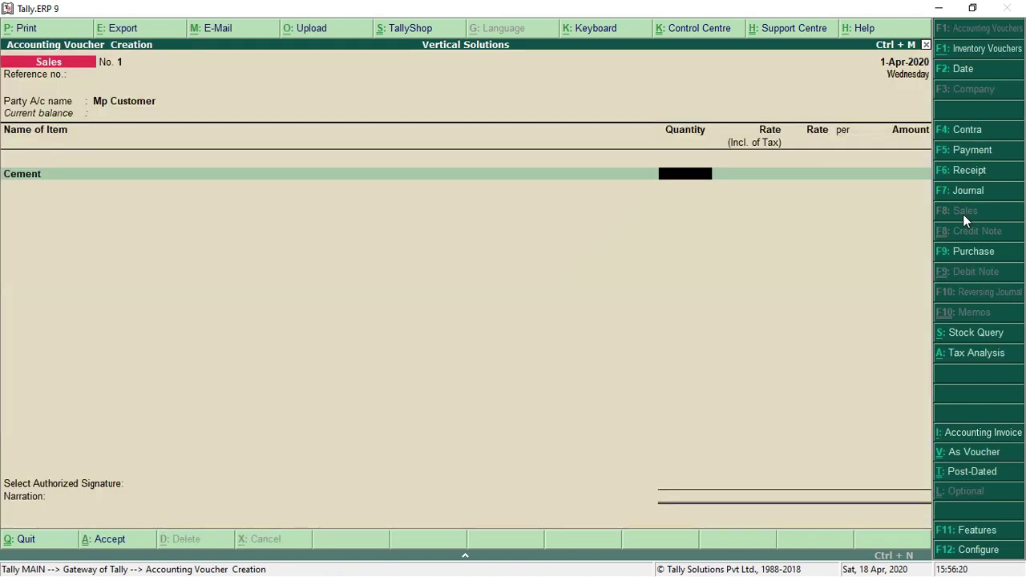
pyautogui.write('100')
pyautogui.press('Return')
pyautogui.write('305')
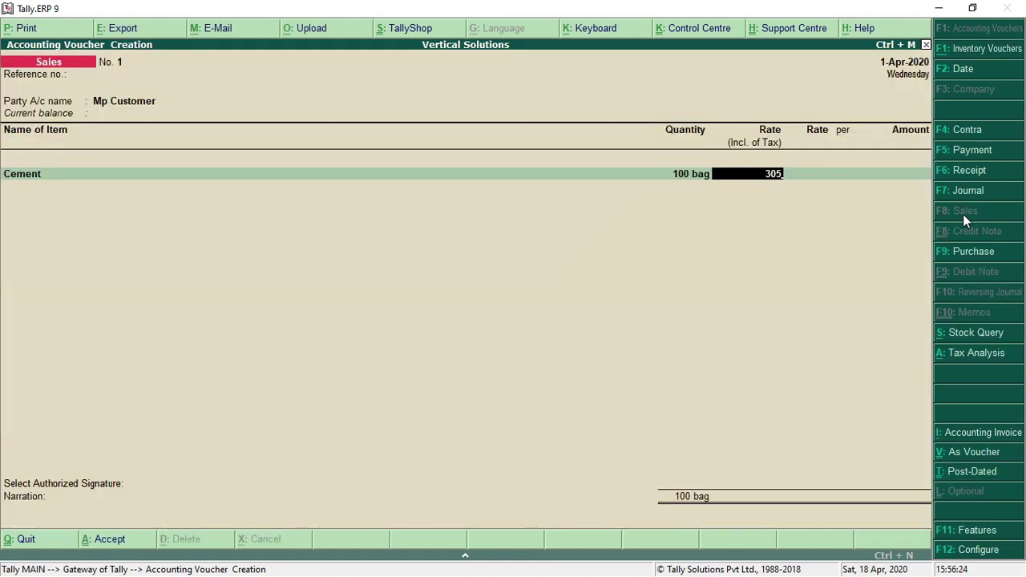
pyautogui.press('Return')
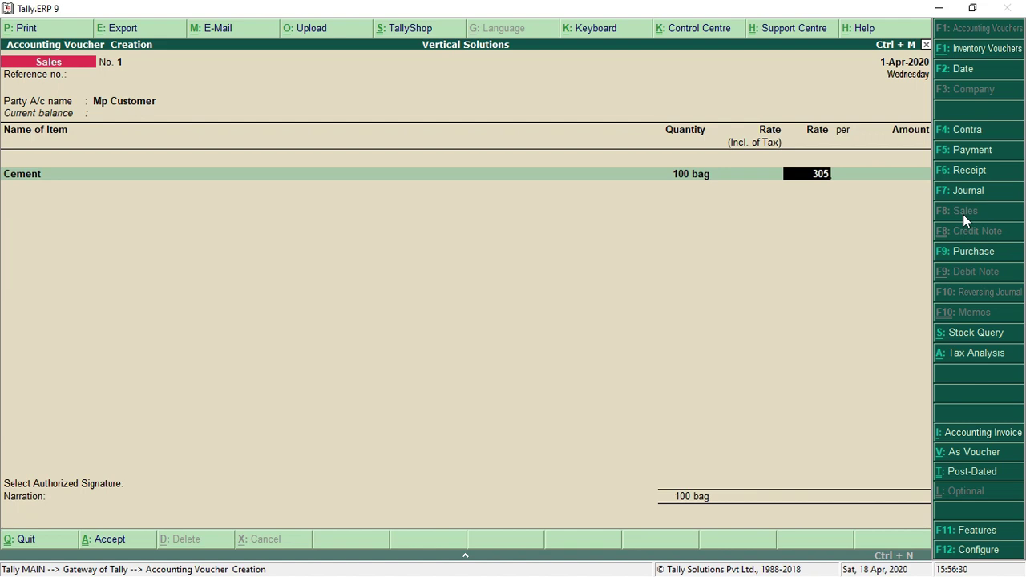
pyautogui.hotkey('shift', 'Tab')
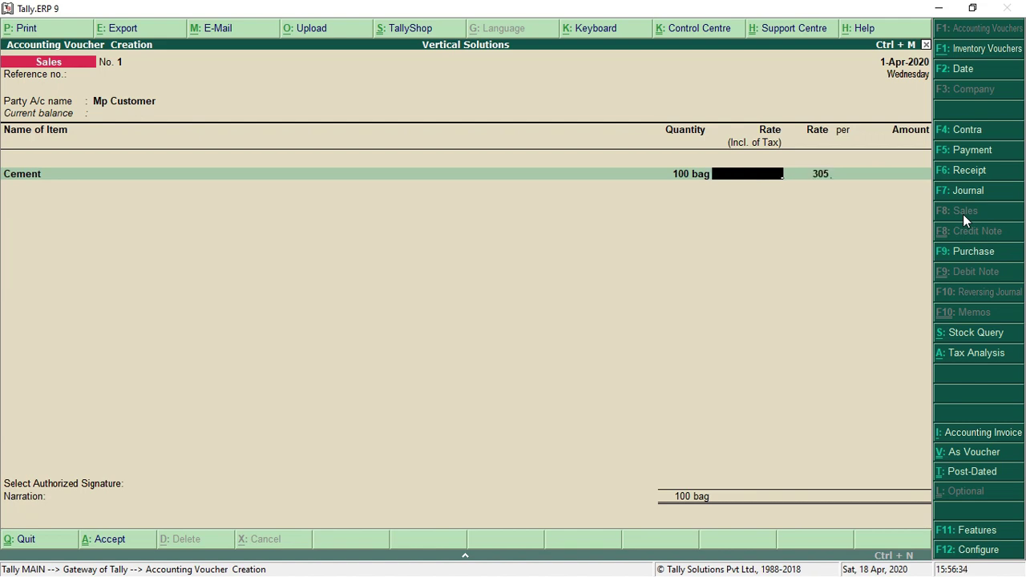
pyautogui.press('Return')
pyautogui.press('BackSpace')
pyautogui.write('5')
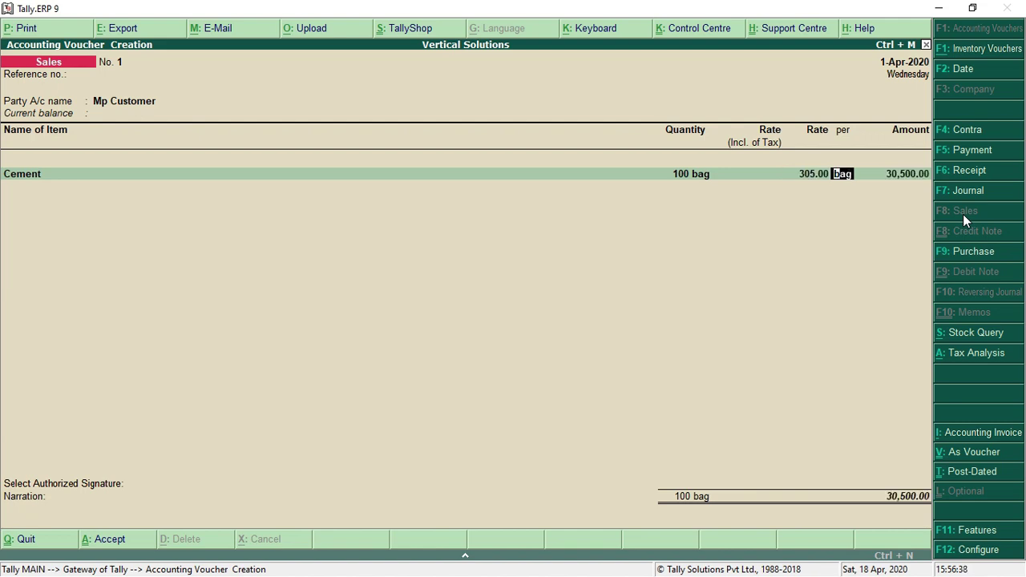
pyautogui.press('Return')
# Allocate the 30,500.00 to Sales A/c and add CGST and SGST of 4,270.00 each
pyautogui.press('Return')
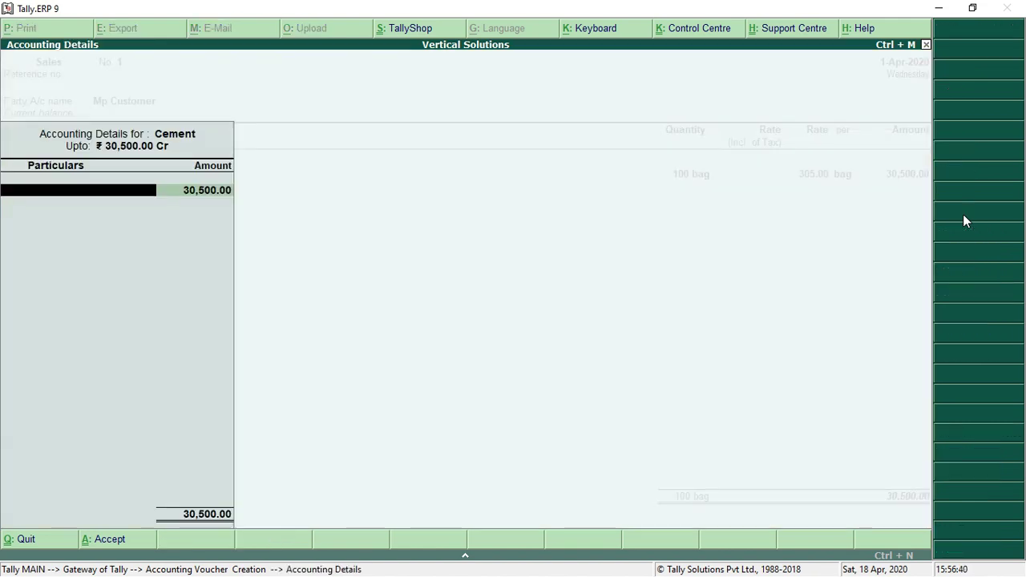
pyautogui.write('sa')
pyautogui.press('Return')
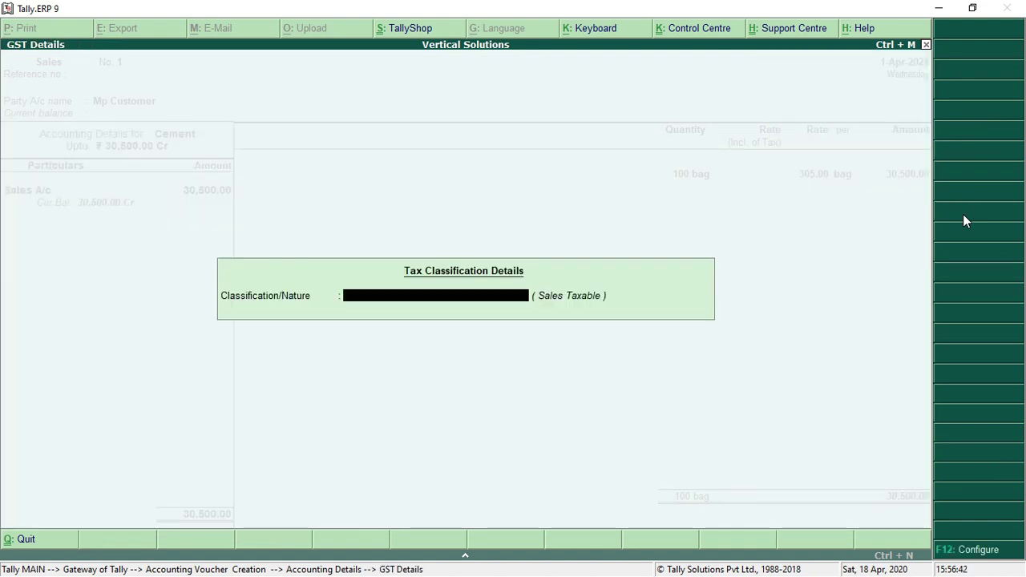
pyautogui.press('Return')
pyautogui.press('Return')
pyautogui.press('Return')
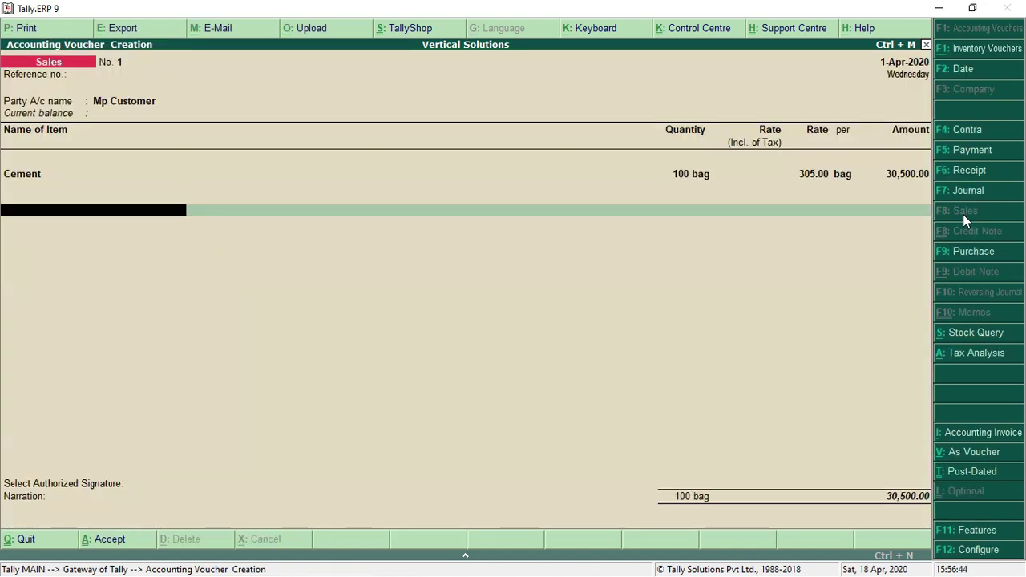
pyautogui.write('cgs')
pyautogui.press('Return')
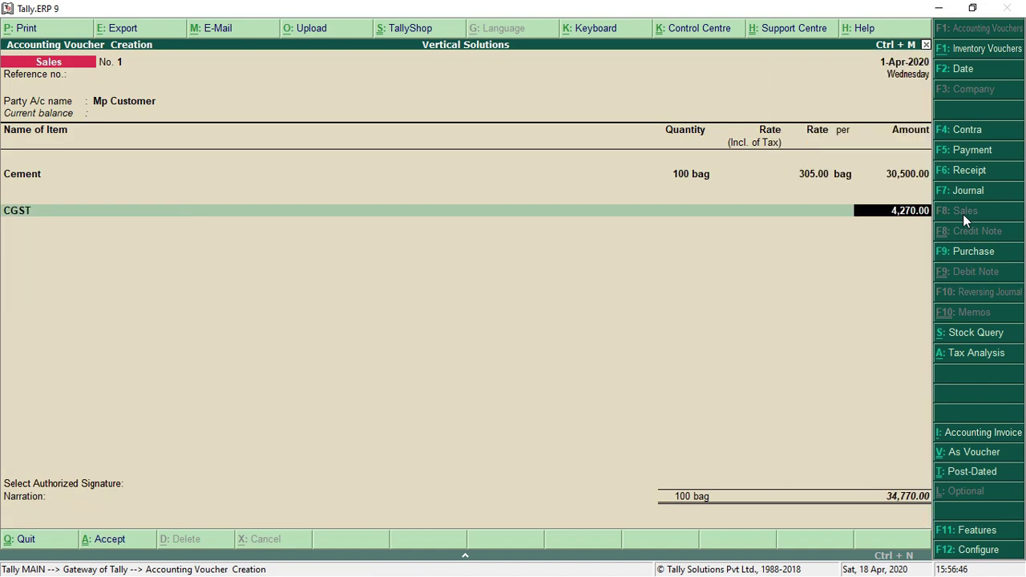
pyautogui.press('Return')
pyautogui.write('sgs')
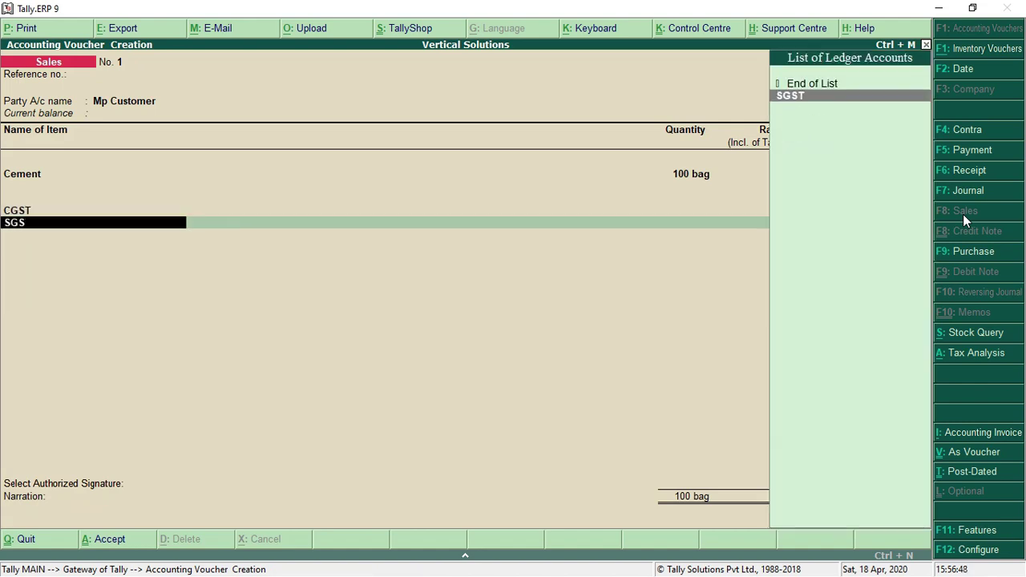
pyautogui.write('t')
pyautogui.press('Return')
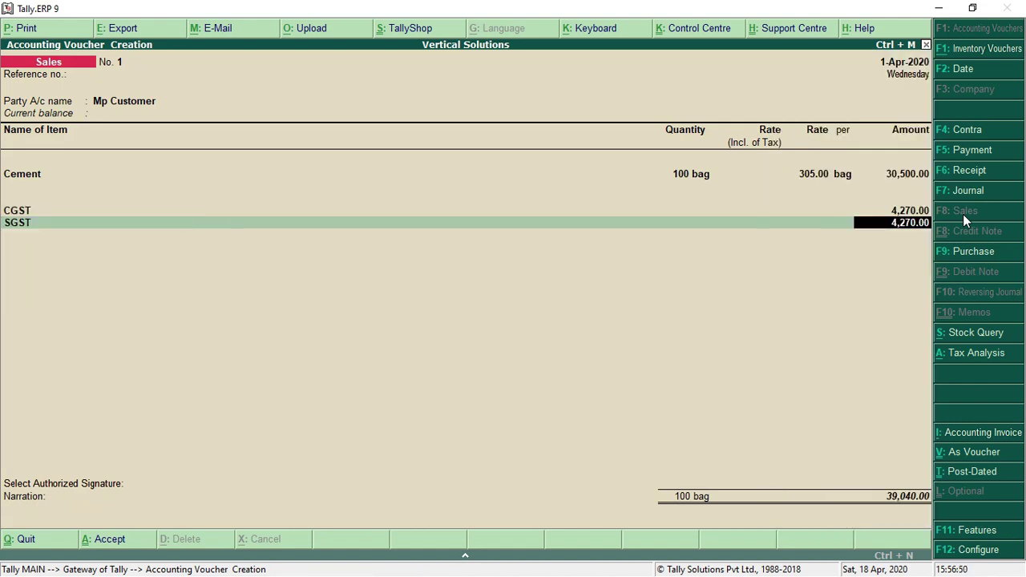
pyautogui.press('Return')
pyautogui.press('Return')
pyautogui.press('Return')
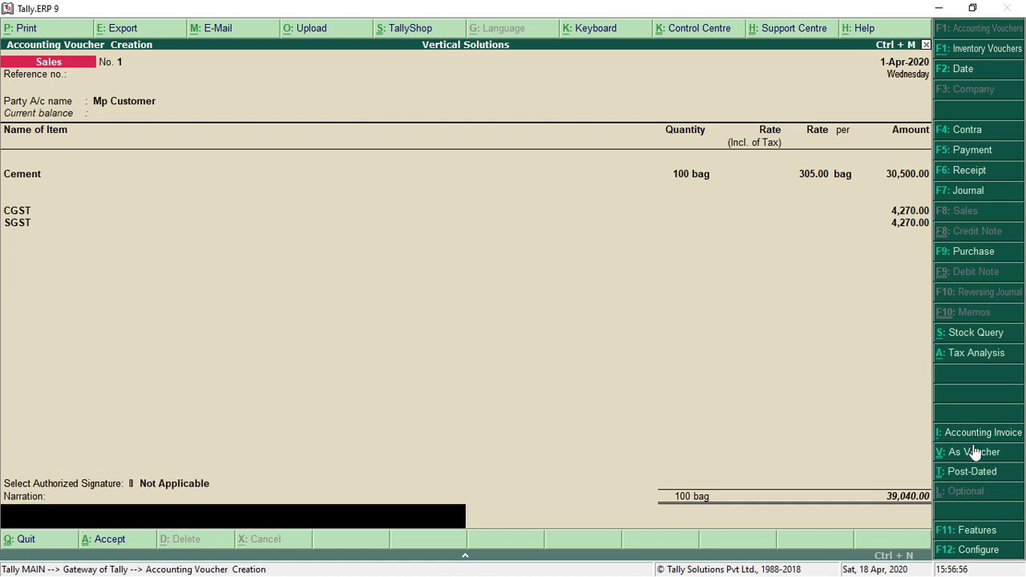
# Review the detailed Central/State Tax analysis, then save Sales No. 1 without narration
pyautogui.click(959, 352)
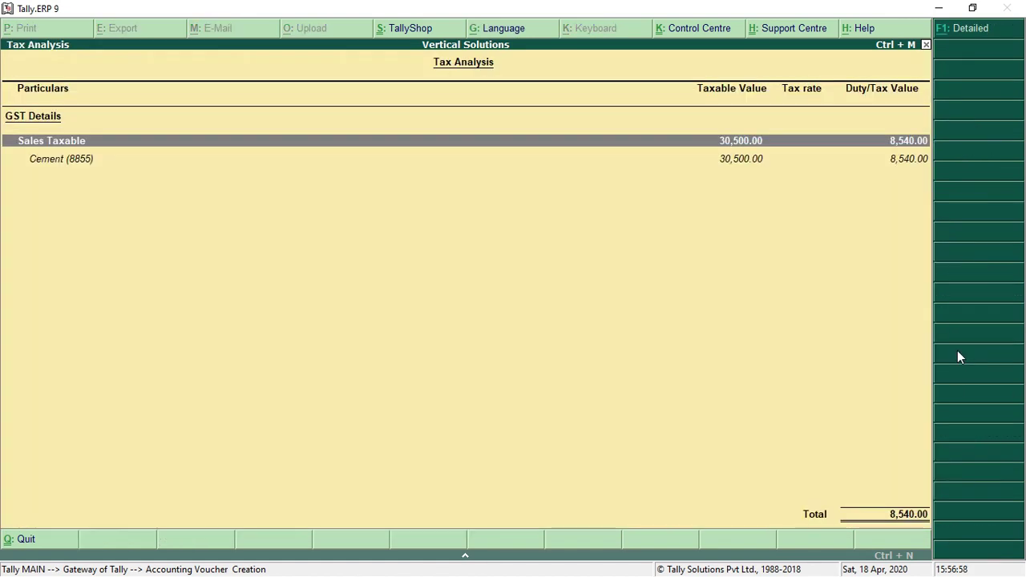
pyautogui.click(1000, 36)
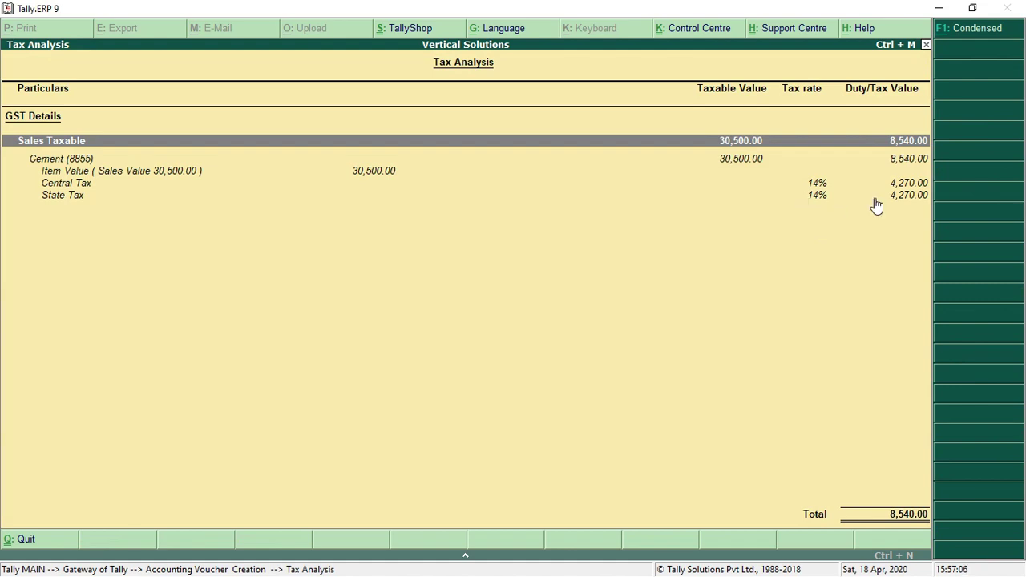
pyautogui.press('Escape')
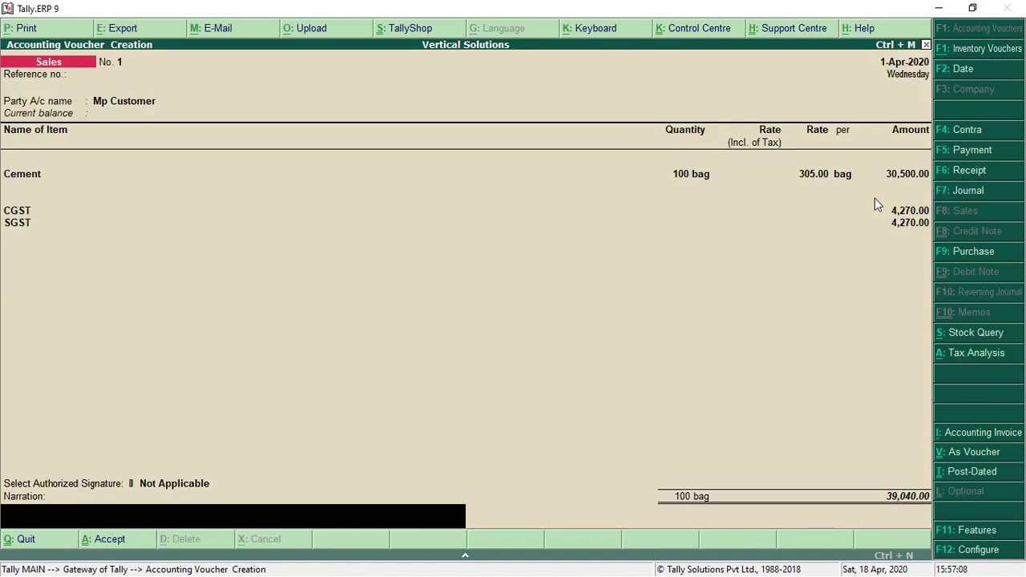
pyautogui.press('Return')
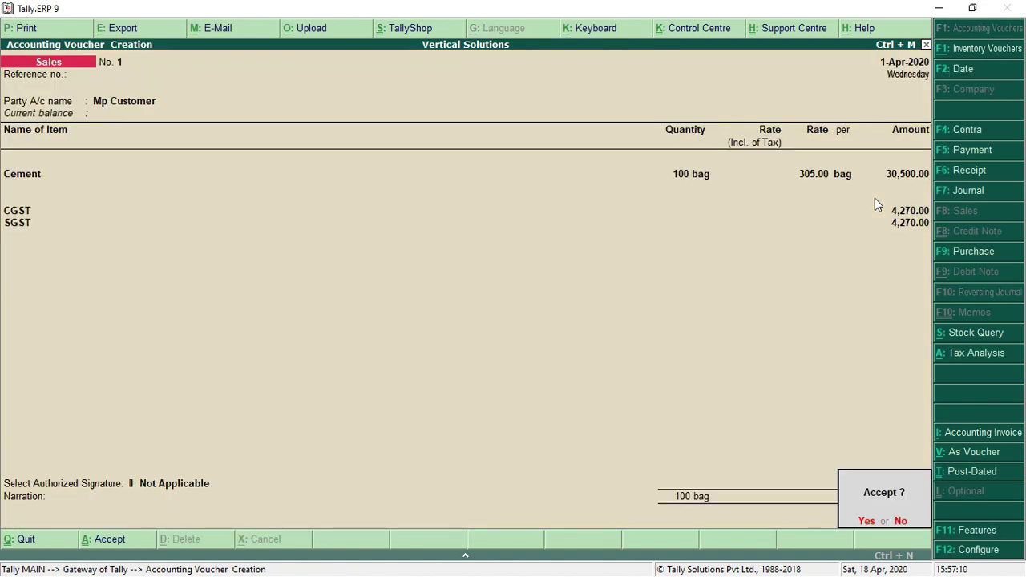
pyautogui.press('y')
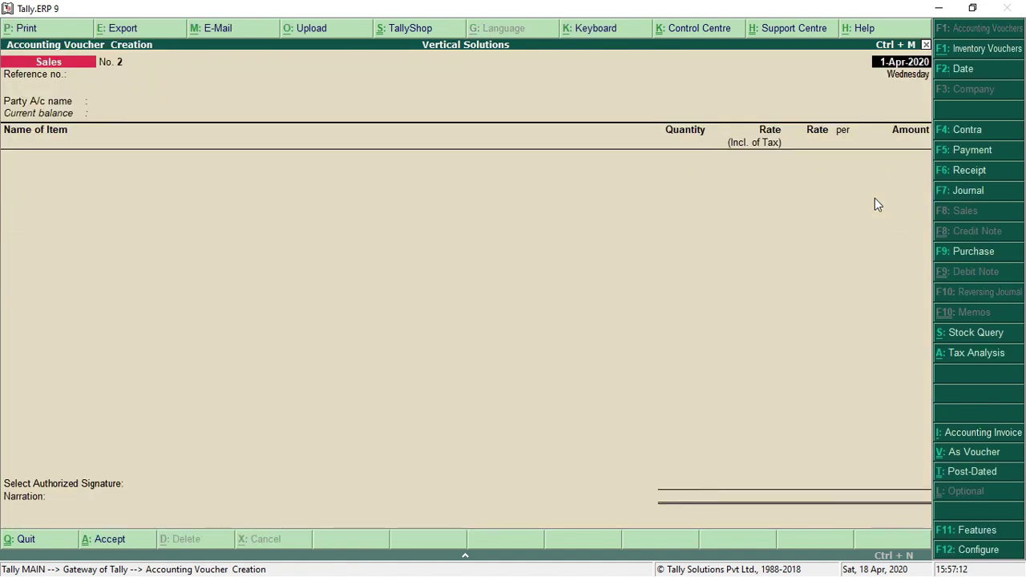
# Choose Raj Customer as the party for Sales voucher No. 2
pyautogui.press('Return')
pyautogui.press('Return')
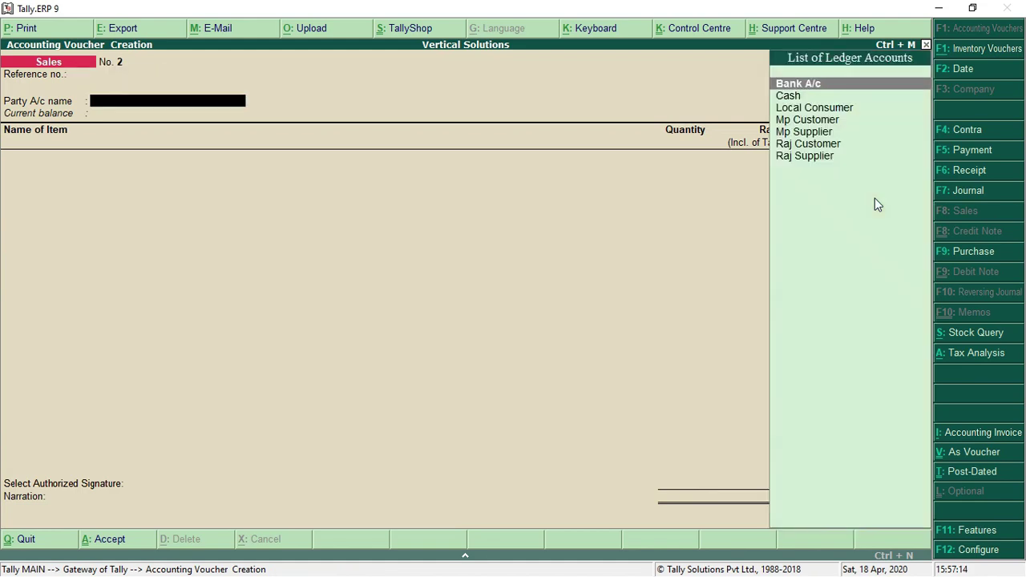
pyautogui.press('Down')
pyautogui.press('Down')
pyautogui.press('Down')
pyautogui.press('Down')
pyautogui.press('Down')
pyautogui.press('Down')
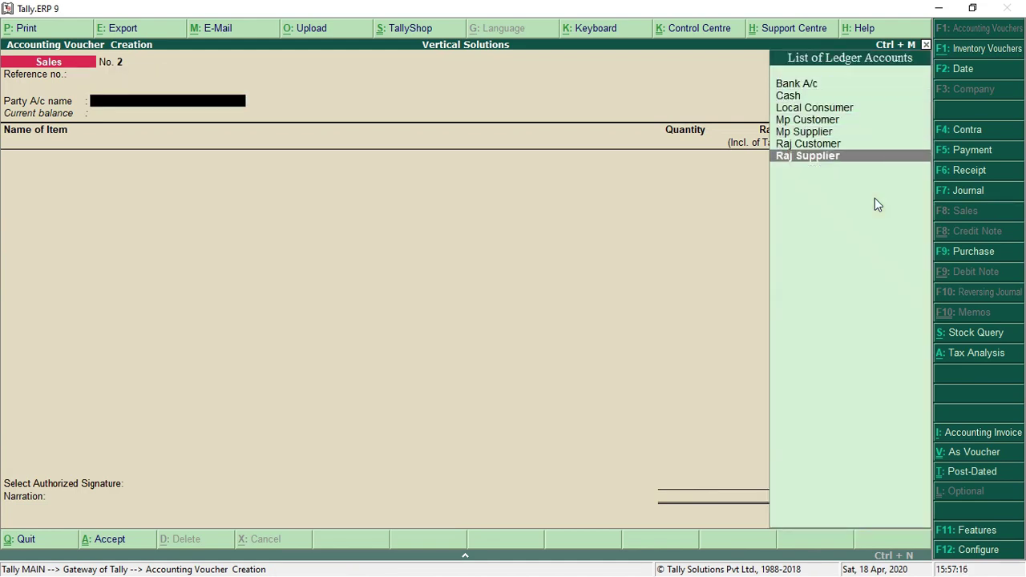
pyautogui.press('Up')
pyautogui.press('Return')
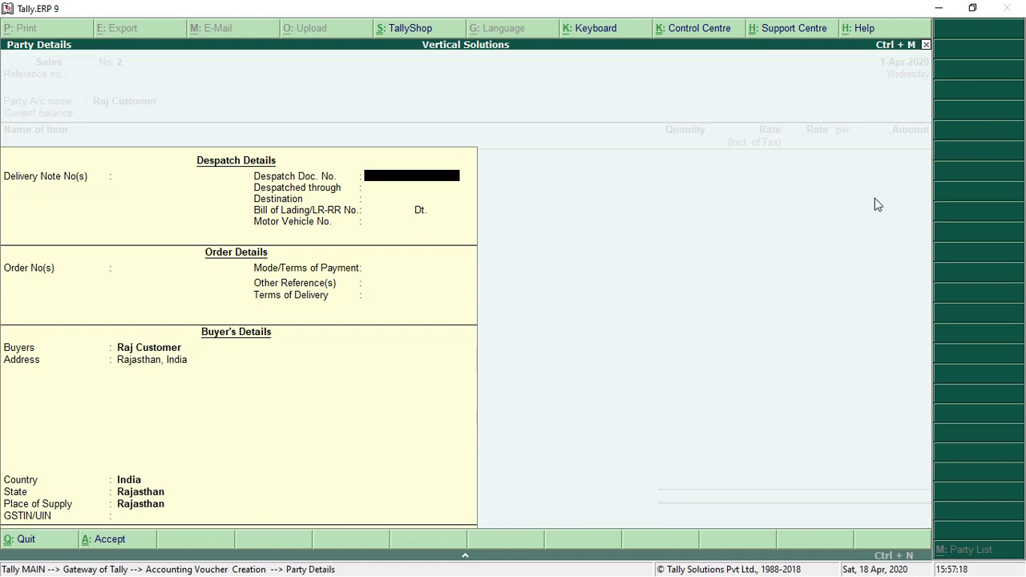
pyautogui.press('Return')
pyautogui.press('Return')
pyautogui.press('Return')
pyautogui.press('Return')
pyautogui.press('Return')
pyautogui.press('Return')
pyautogui.press('Return')
pyautogui.press('Return')
pyautogui.press('Return')
pyautogui.press('Return')
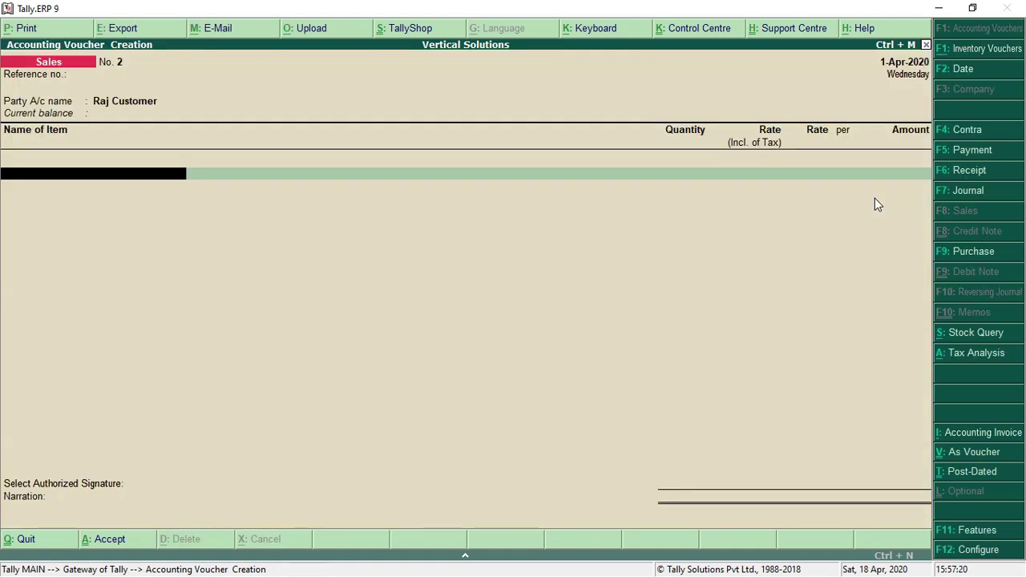
# Add 40 kg of Sugar at 45.00 (1,800.00), posted to Sales A/c
pyautogui.write('SU')
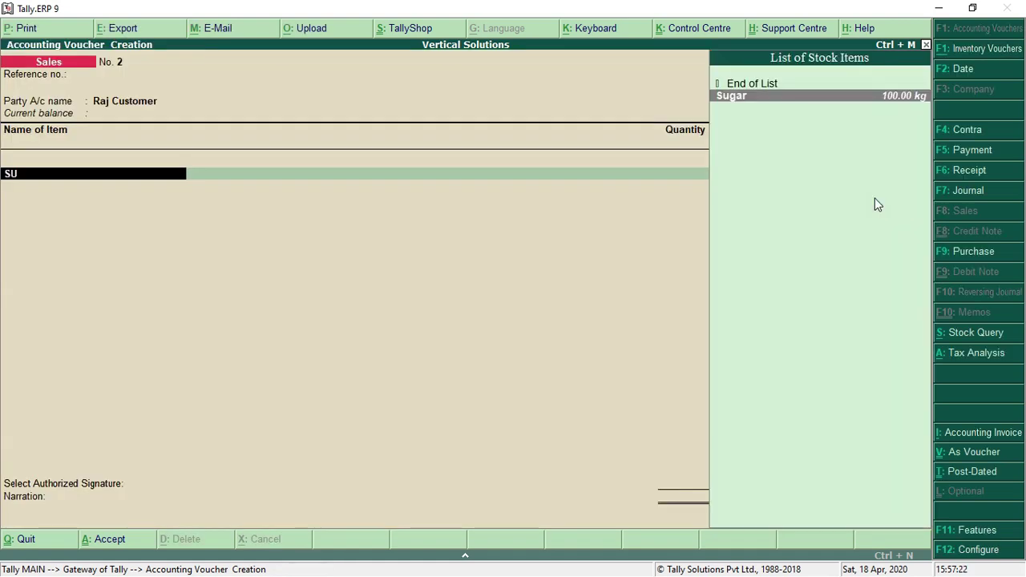
pyautogui.press('Return')
pyautogui.press('Return')
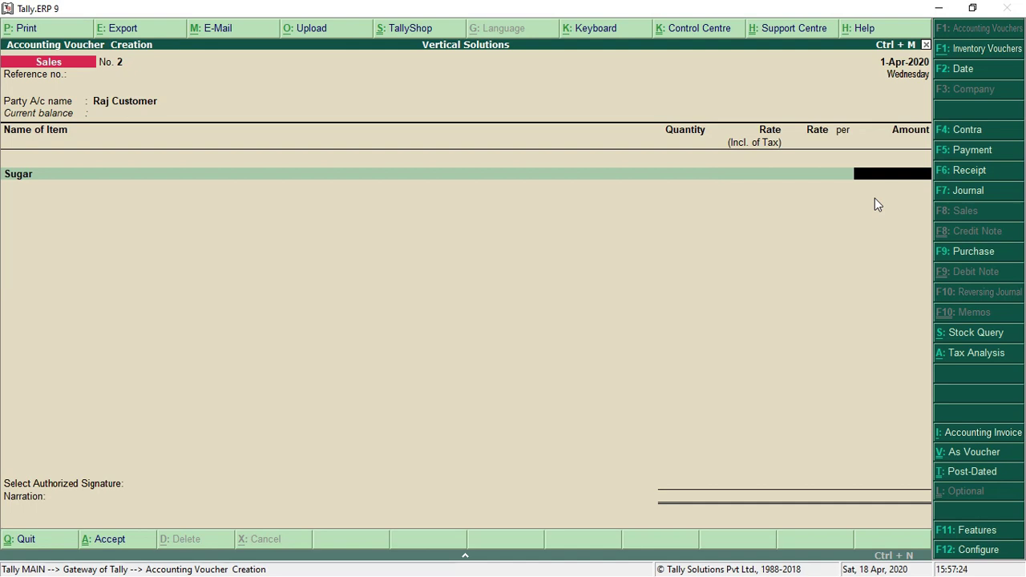
pyautogui.press('BackSpace')
pyautogui.write('40')
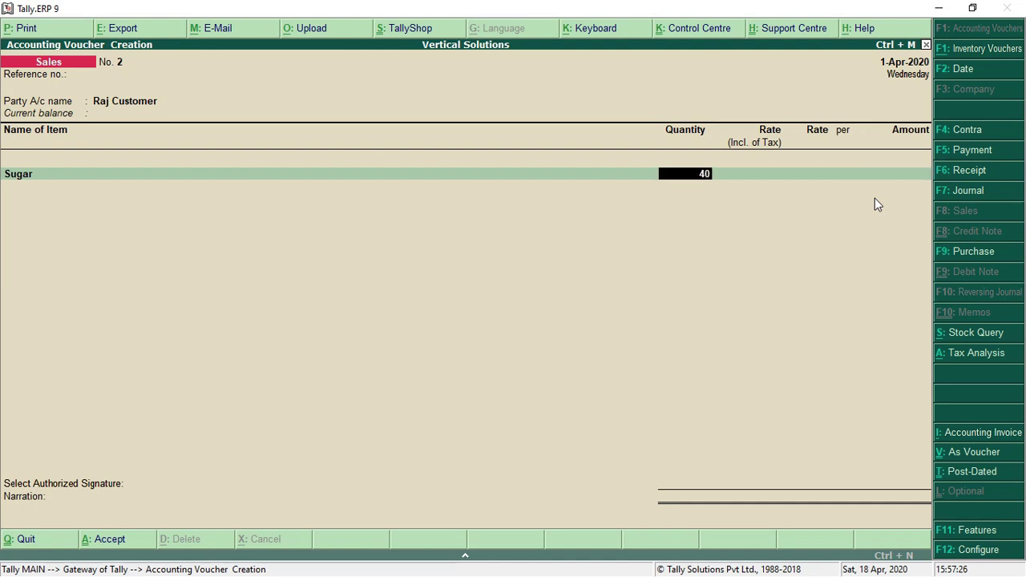
pyautogui.press('Return')
pyautogui.press('Return')
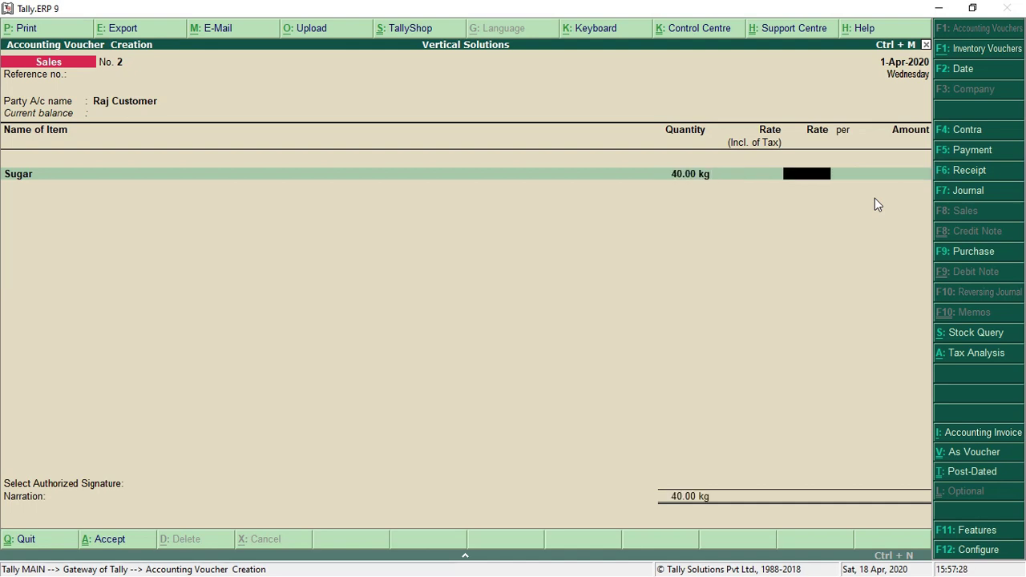
pyautogui.write('45')
pyautogui.press('Return')
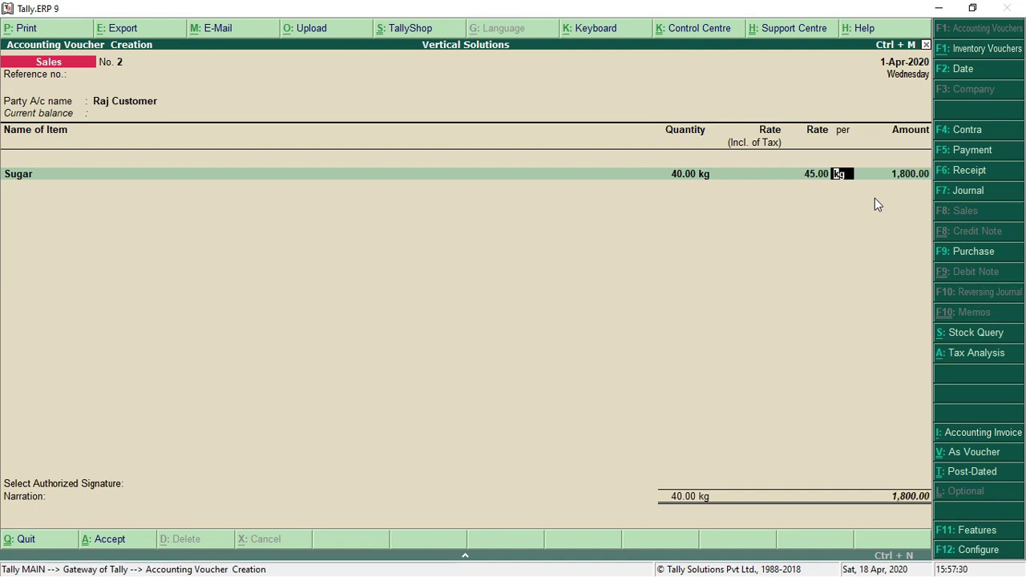
pyautogui.press('Return')
pyautogui.press('Return')
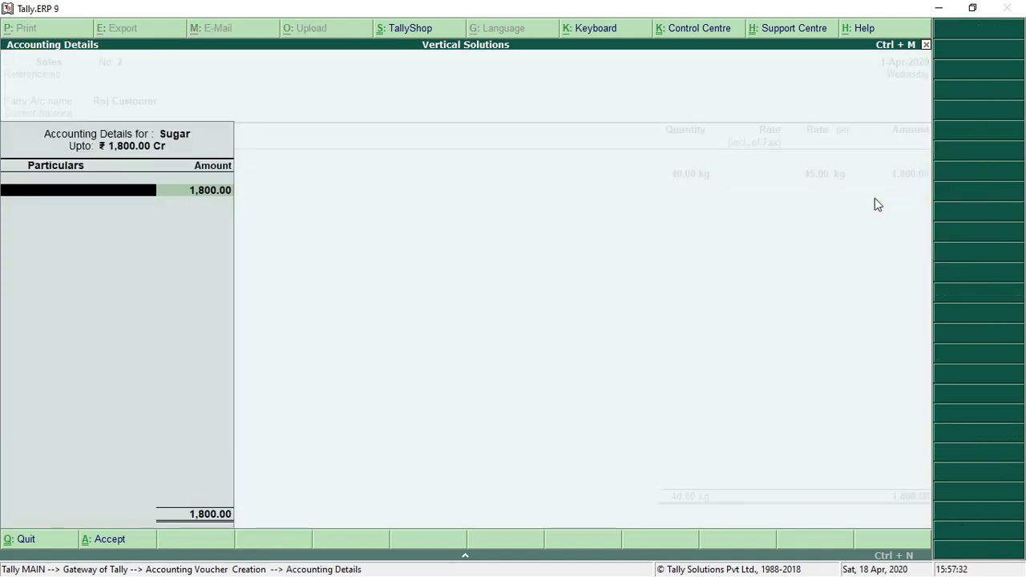
pyautogui.write('S')
pyautogui.press('Return')
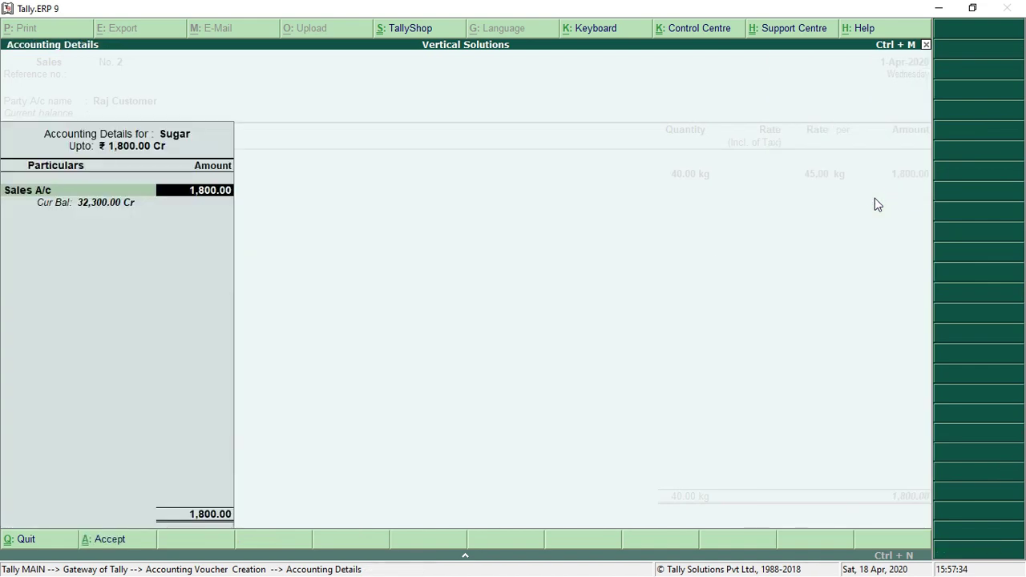
pyautogui.press('Return')
pyautogui.press('Return')
# Add IGST of 90.00, set the signature to Not Applicable, and save at 1,890.00
pyautogui.write('IGS')
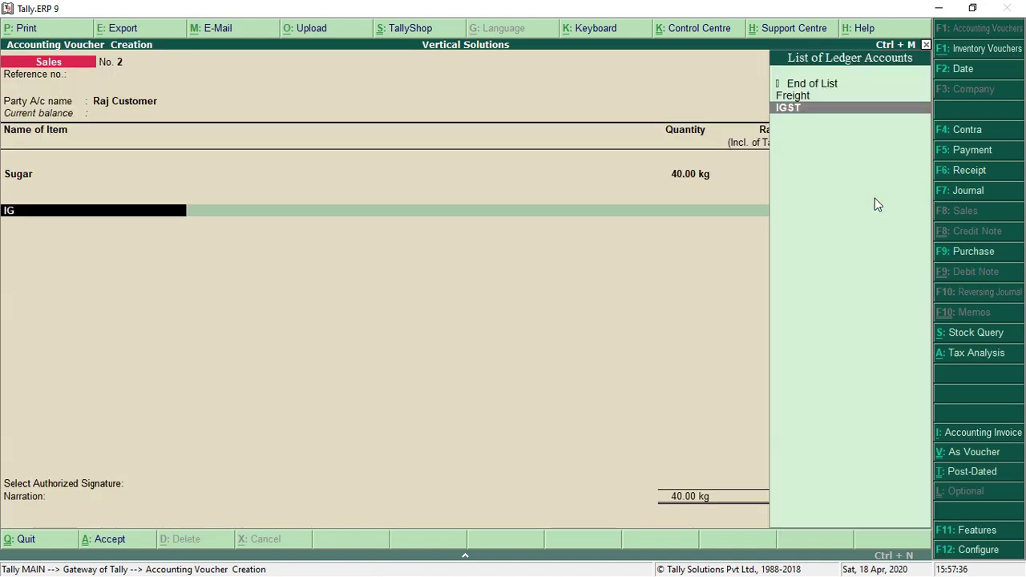
pyautogui.press('Return')
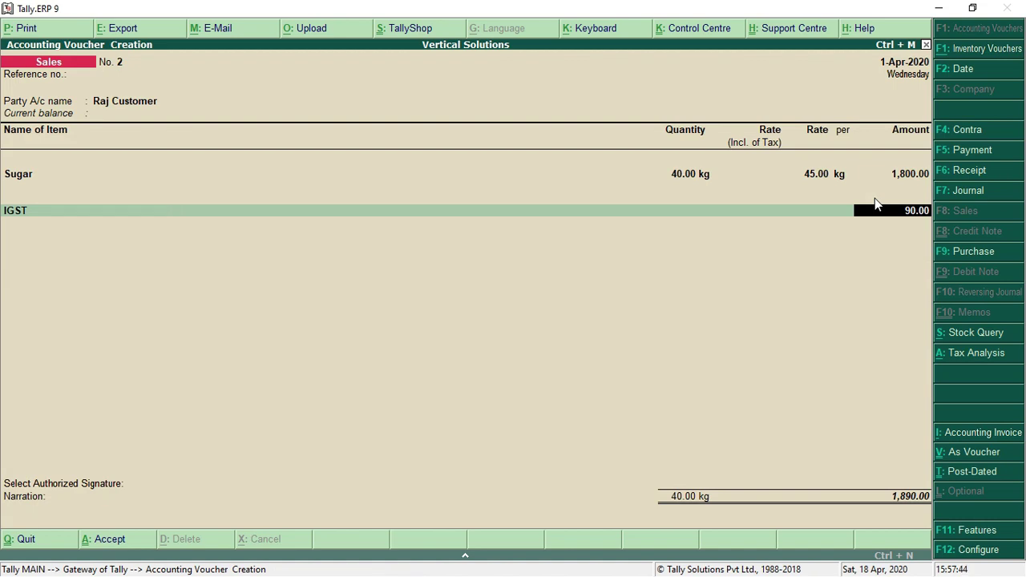
pyautogui.press('Return')
pyautogui.press('Return')
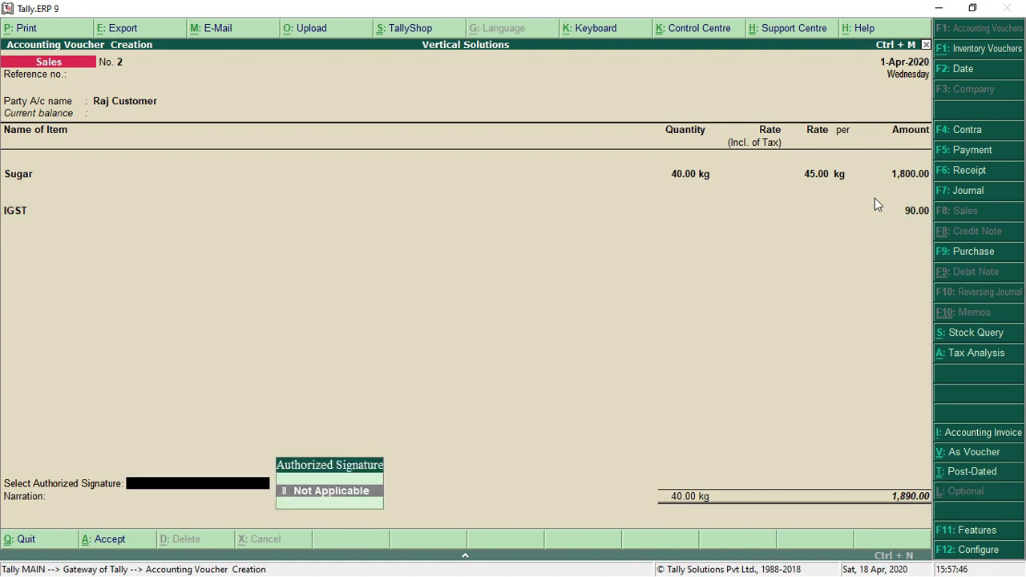
pyautogui.press('Return')
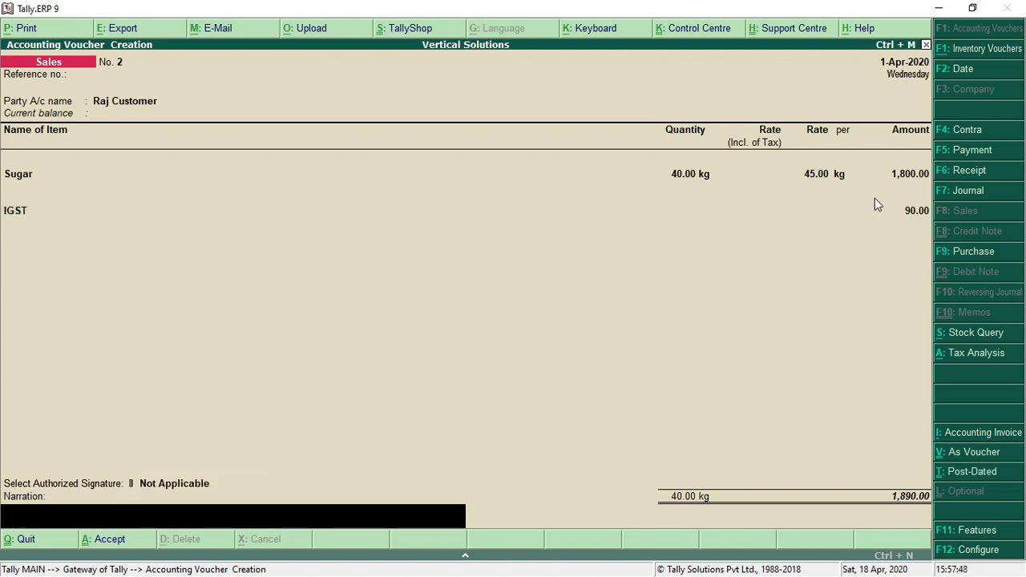
pyautogui.press('Return')
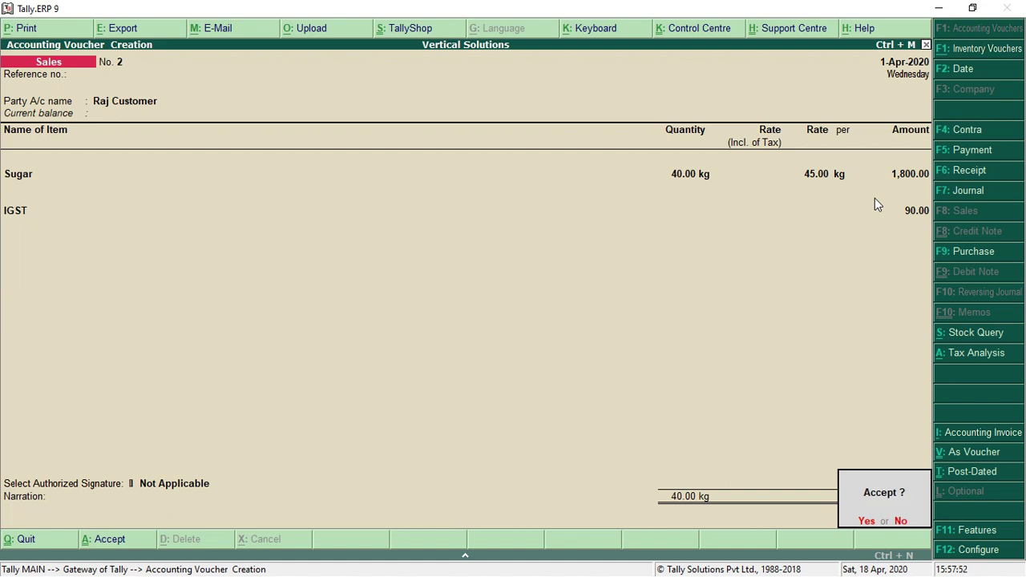
pyautogui.press('Return')
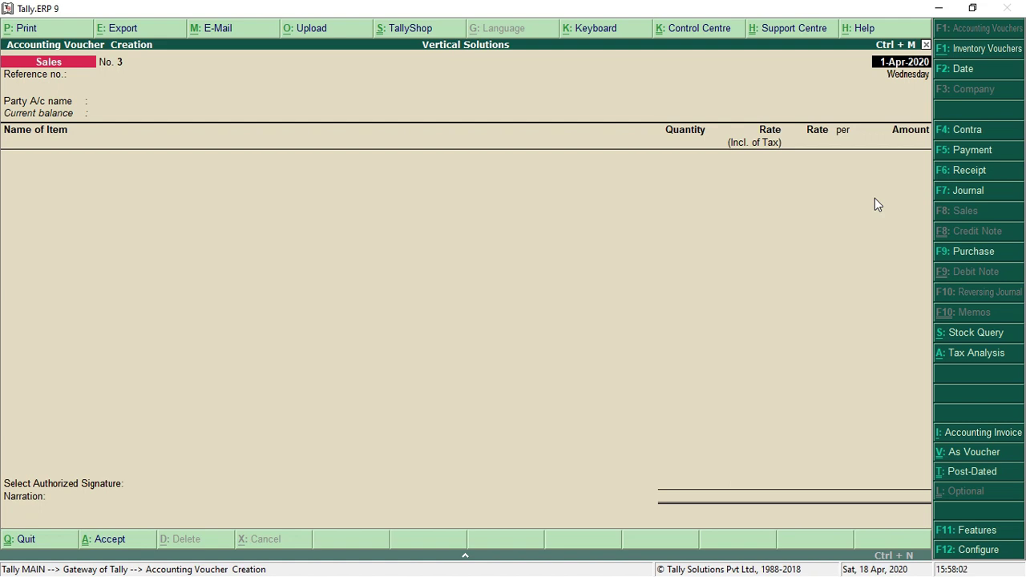
# Select Local Consumer as the party and enter 25 bags of Cement at 310.00
pyautogui.press('Return')
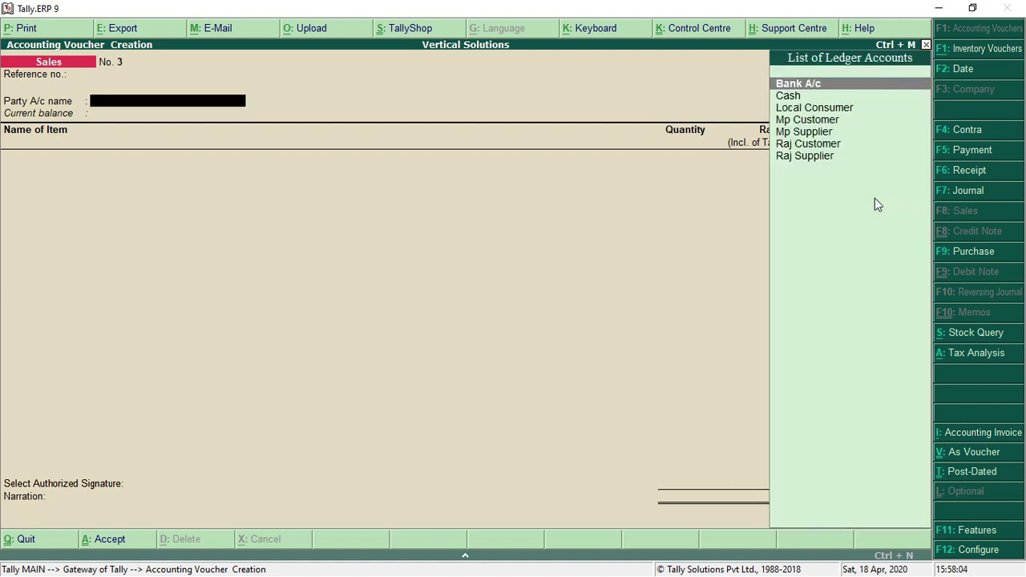
pyautogui.press('Down')
pyautogui.press('Down')
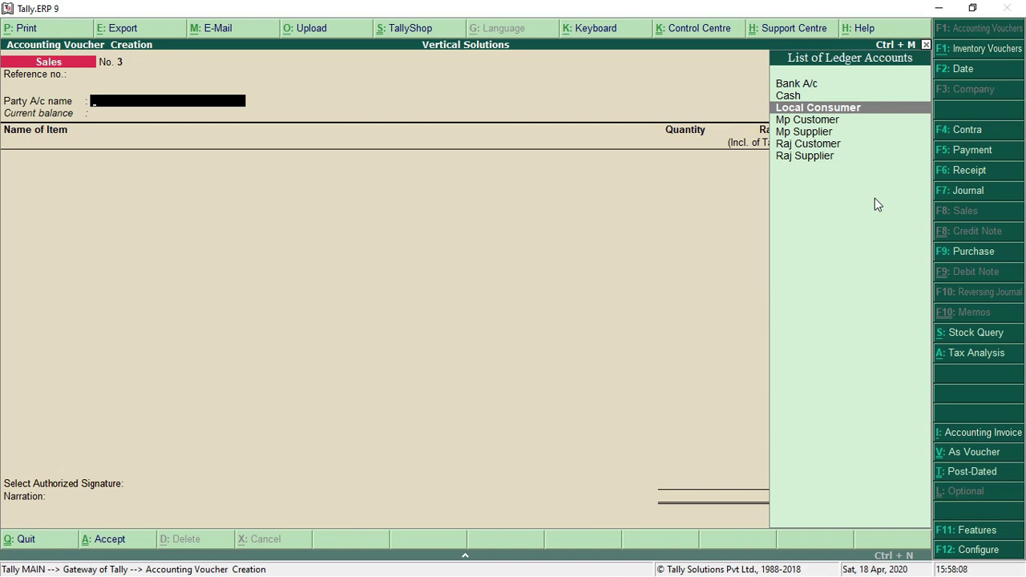
pyautogui.press('Return')
pyautogui.press('Return')
pyautogui.press('Return')
pyautogui.press('Return')
pyautogui.press('Return')
pyautogui.press('Return')
pyautogui.press('Return')
pyautogui.press('Return')
pyautogui.press('Return')
pyautogui.press('Return')
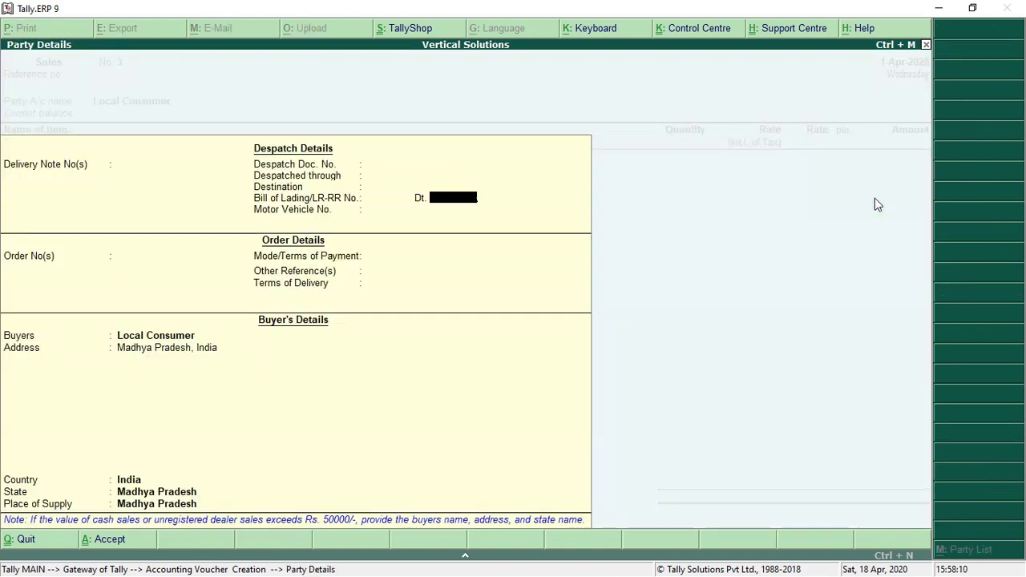
pyautogui.press('Return')
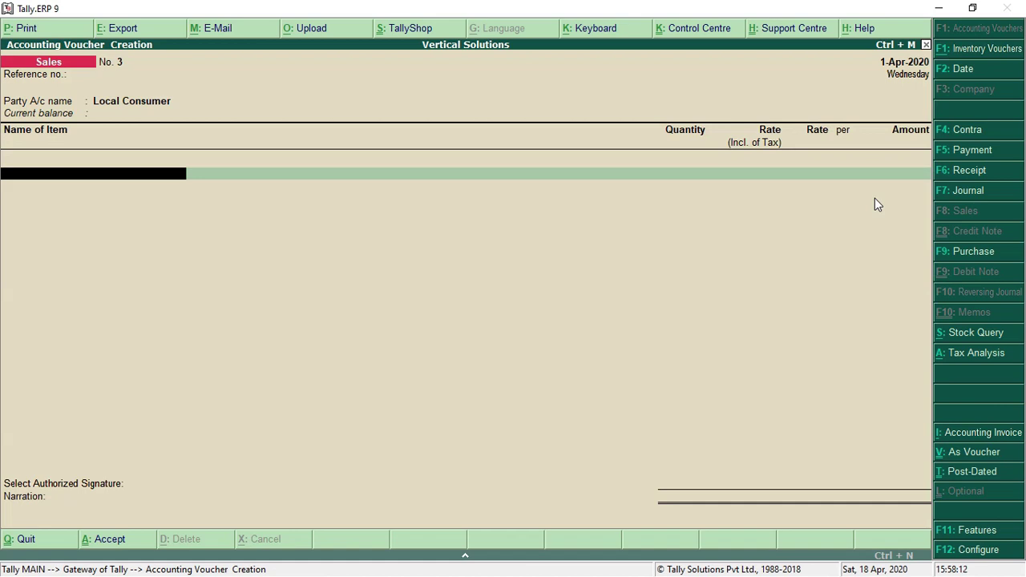
pyautogui.write('CE')
pyautogui.press('Return')
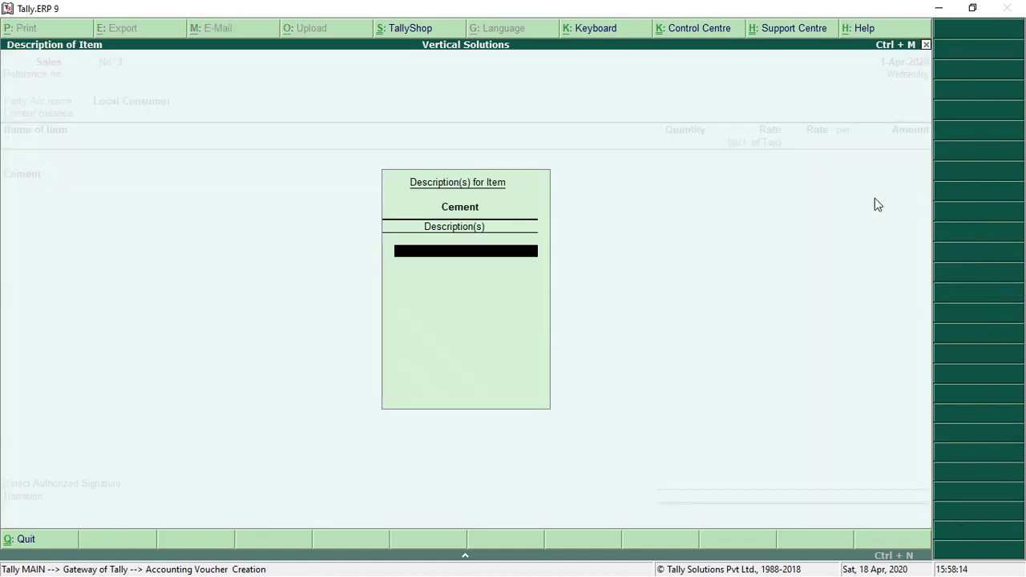
pyautogui.press('Return')
pyautogui.write('25')
pyautogui.press('Return')
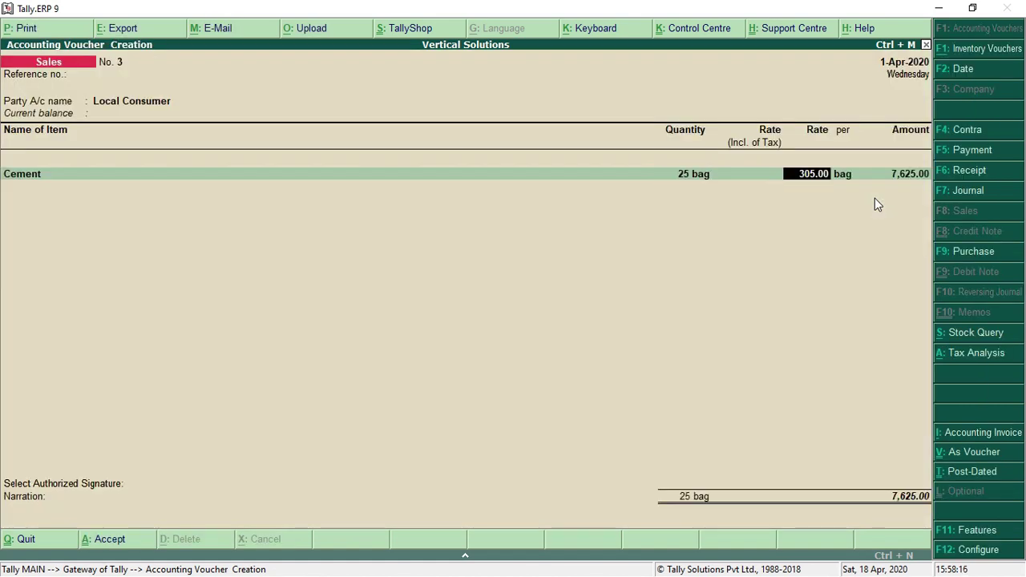
pyautogui.write('310')
pyautogui.press('Return')
pyautogui.press('Return')
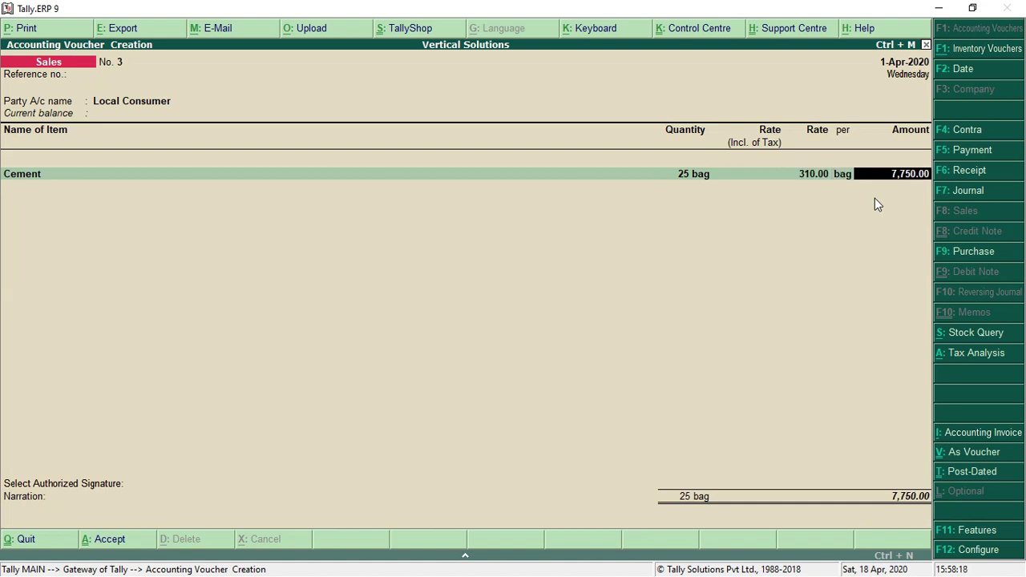
pyautogui.press('Return')
# Post the cement to Sales A/c, add CGST and SGST of 1,085.00 each, and finish the voucher
pyautogui.press('Return')
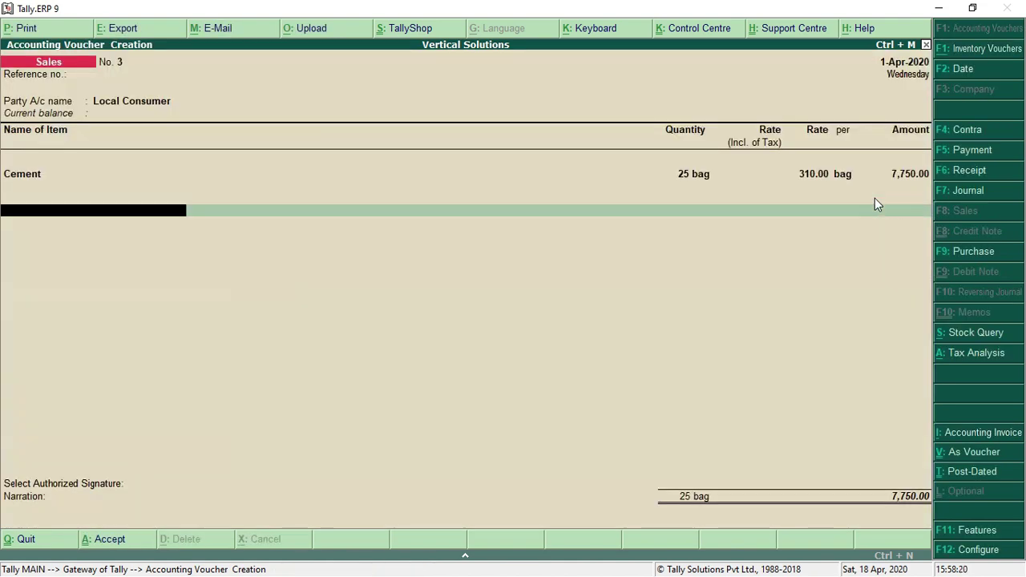
pyautogui.write('CGS')
pyautogui.press('Return')
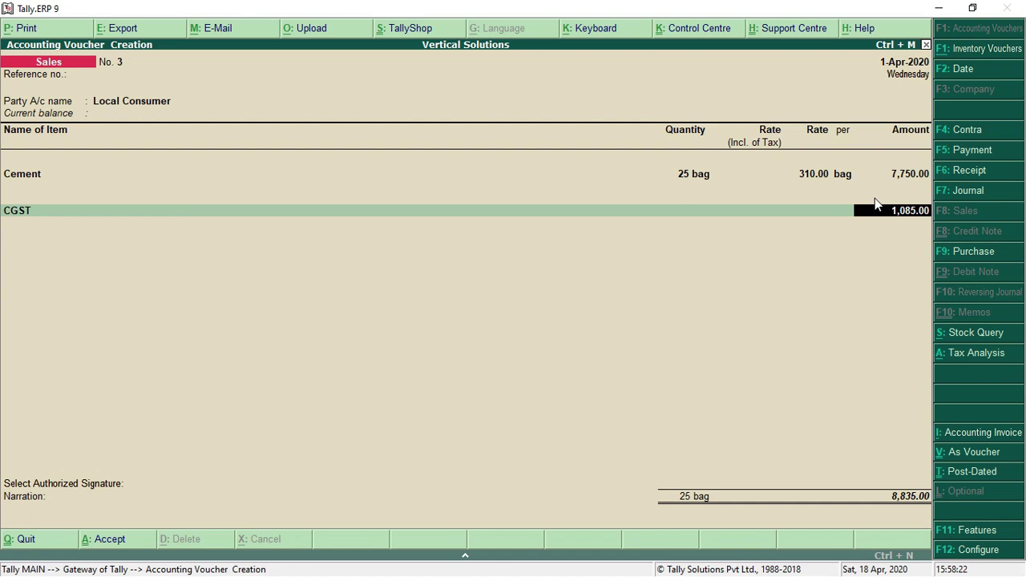
pyautogui.press('Return')
pyautogui.write('SGS')
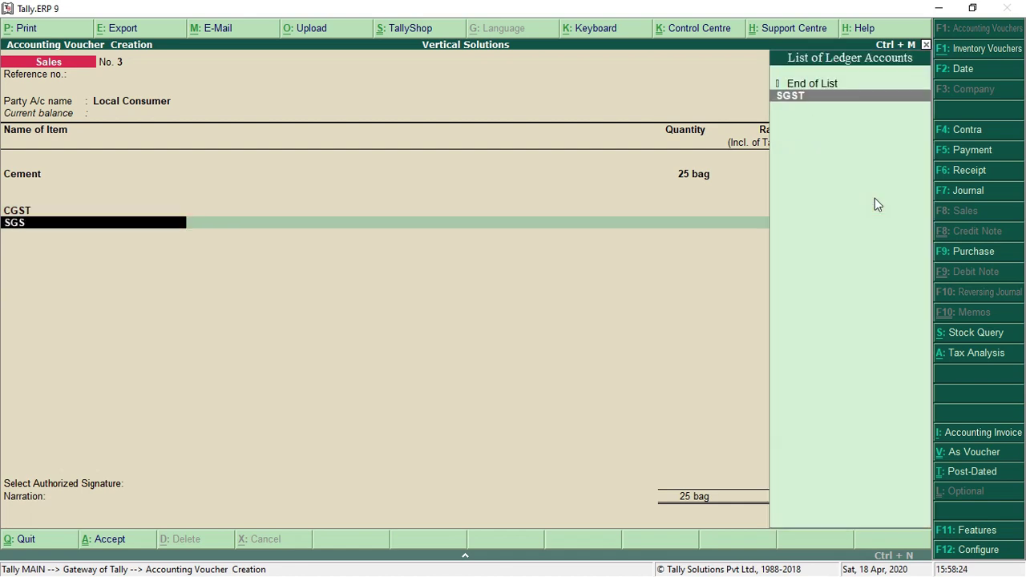
pyautogui.press('Return')
pyautogui.press('Return')
pyautogui.press('Return')
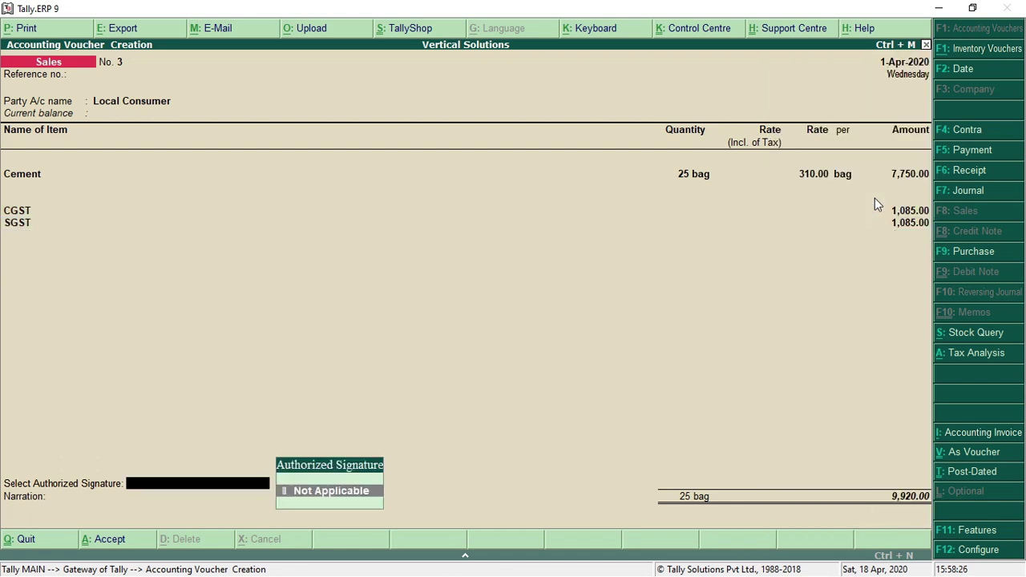
pyautogui.press('Return')
pyautogui.press('Return')
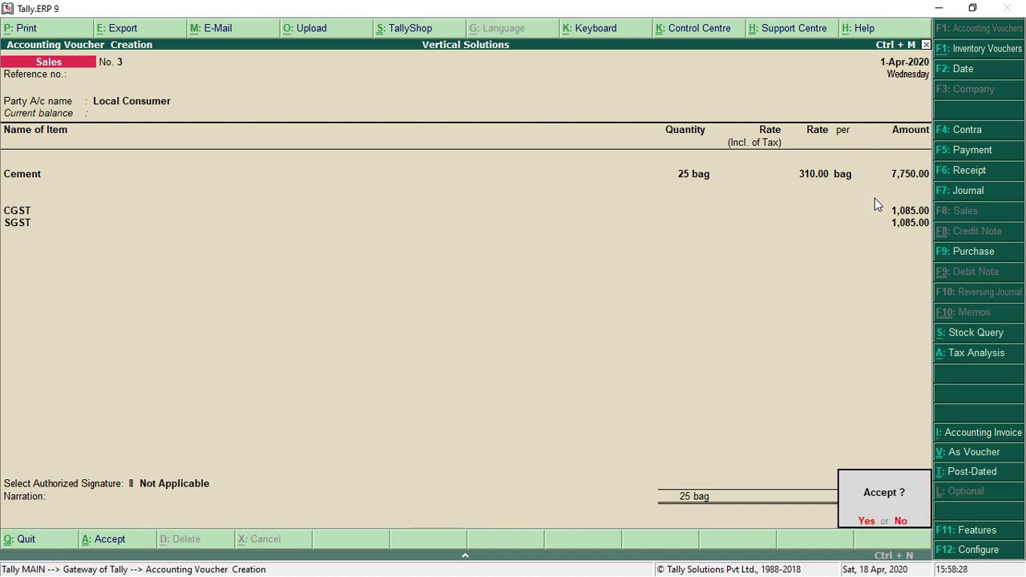
pyautogui.press('Return')
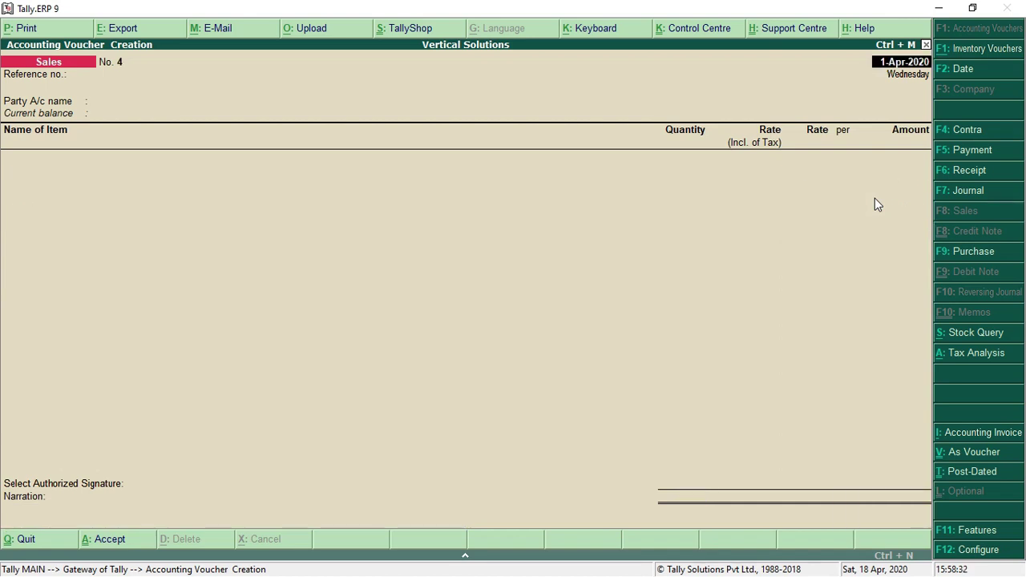
# Choose Mp Customer as the party and enter 10 bags of Cement at 310.00
pyautogui.press('Return')
pyautogui.press('Return')
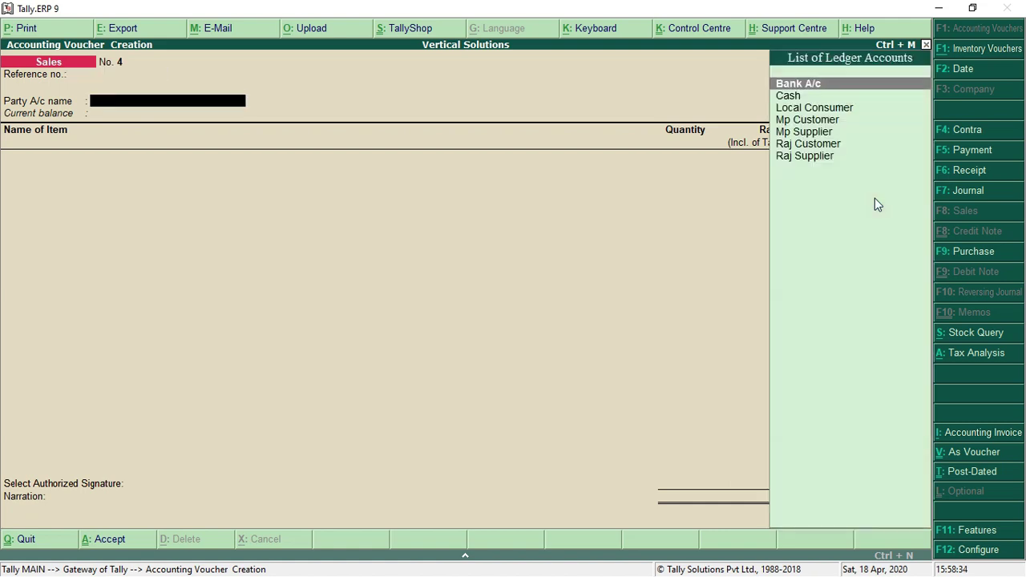
pyautogui.press('Down')
pyautogui.press('Down')
pyautogui.press('Down')
pyautogui.press('Return')
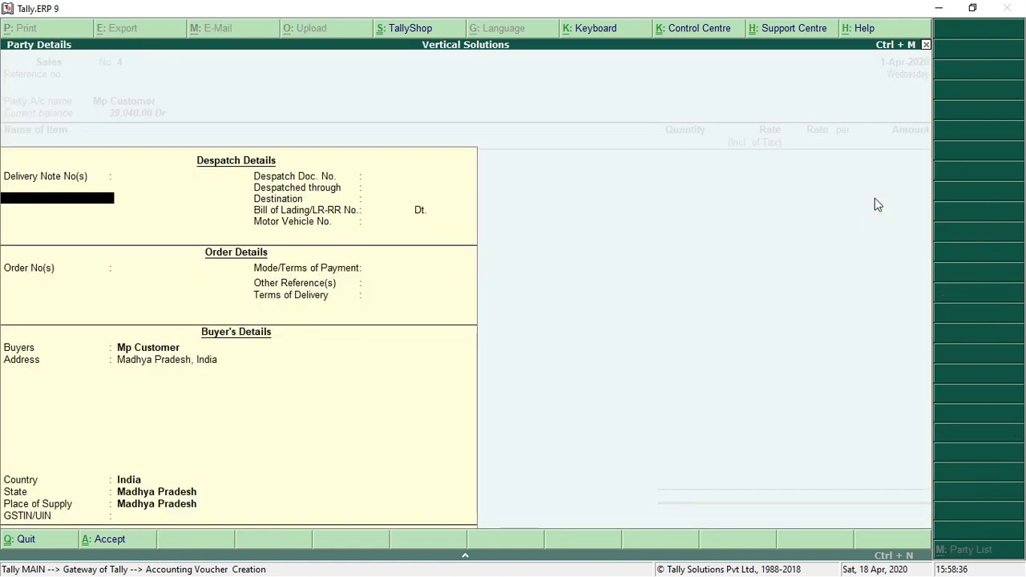
pyautogui.press('Return')
pyautogui.press('Return')
pyautogui.press('Return')
pyautogui.press('Return')
pyautogui.press('Return')
pyautogui.press('Return')
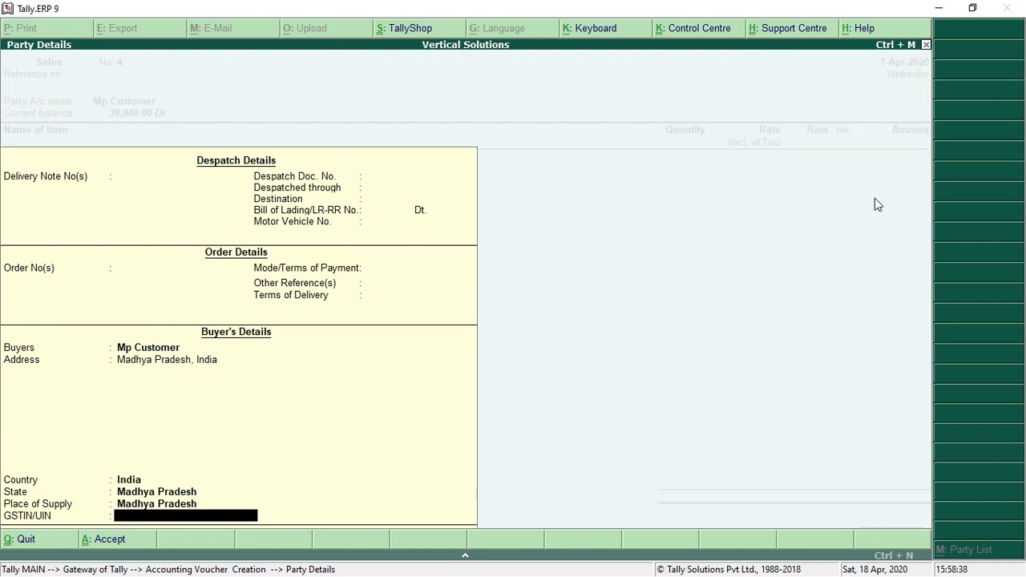
pyautogui.press('Return')
pyautogui.write('CE')
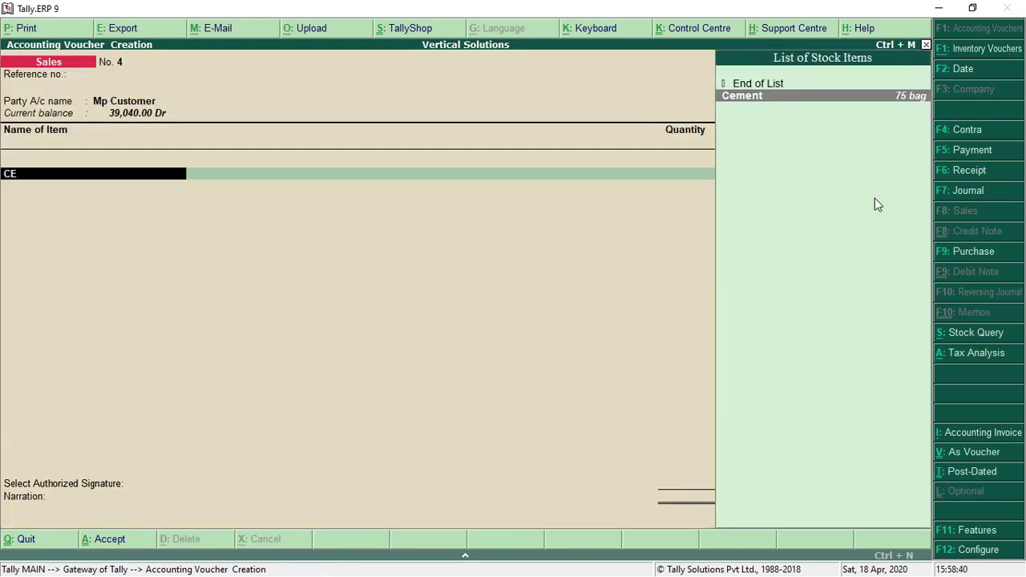
pyautogui.press('Return')
pyautogui.press('Return')
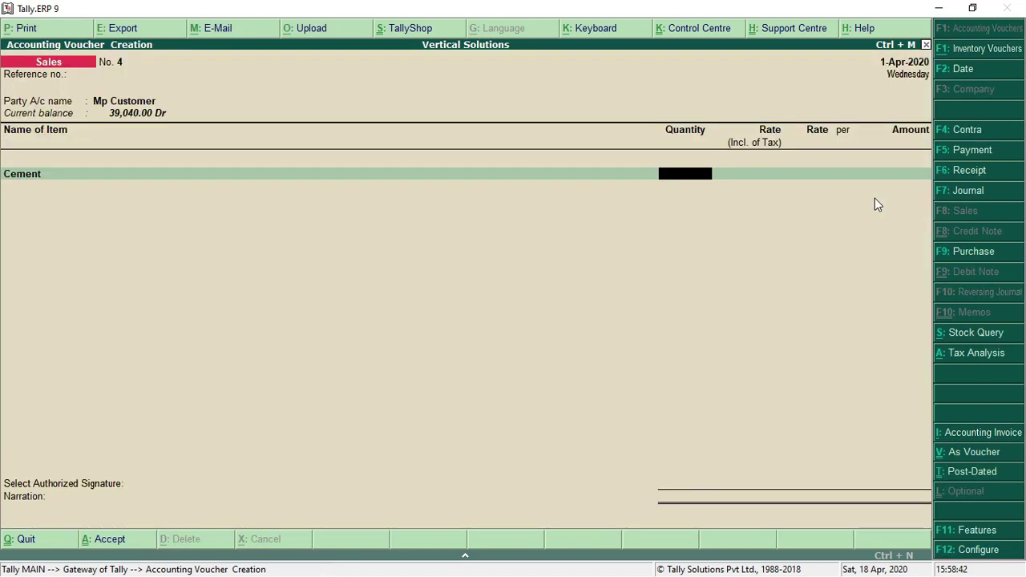
pyautogui.write('10')
pyautogui.press('Return')
pyautogui.press('Return')
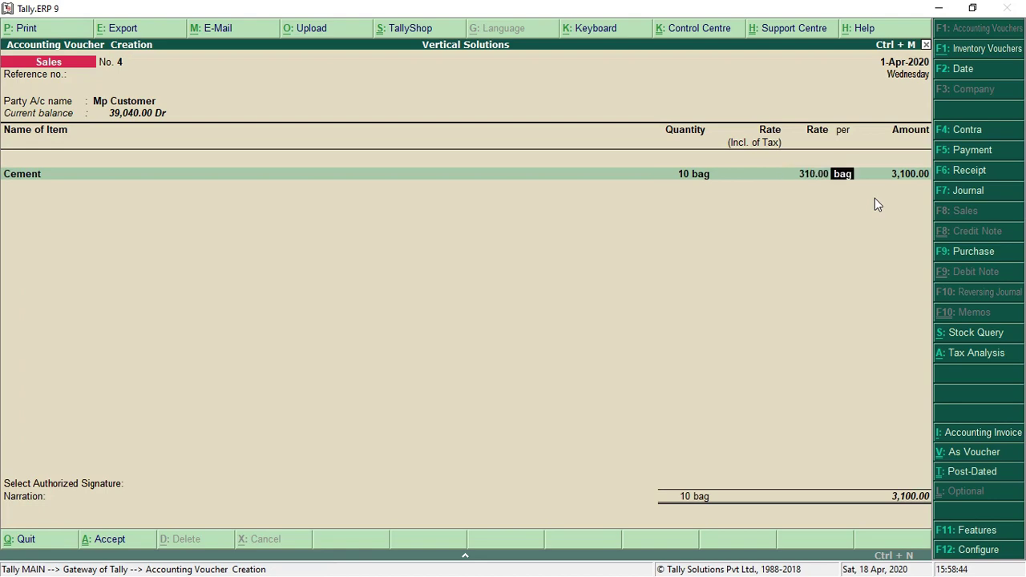
pyautogui.press('Return')
pyautogui.press('Return')
# Post the cement to Sales A/c and add 10 kg of Sugar at 50
pyautogui.press('Return')
pyautogui.press('Return')
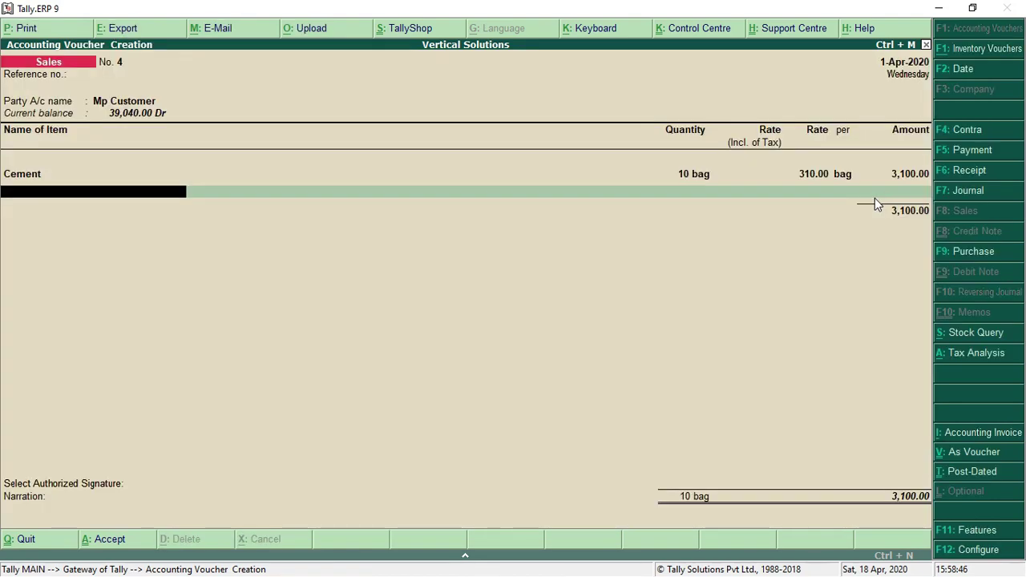
pyautogui.write('su')
pyautogui.press('Return')
pyautogui.press('Return')
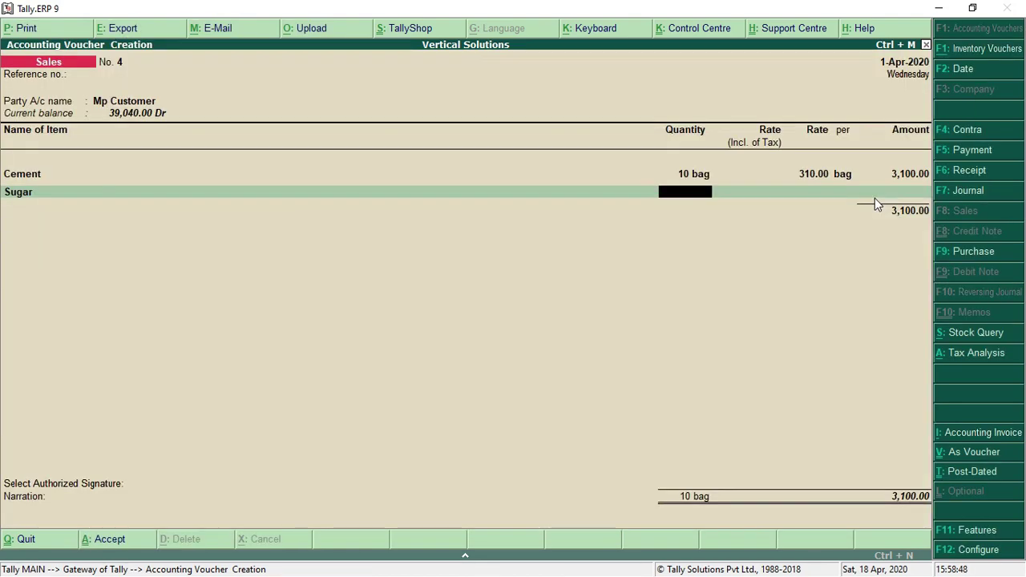
pyautogui.write('10')
pyautogui.press('Return')
pyautogui.press('Return')
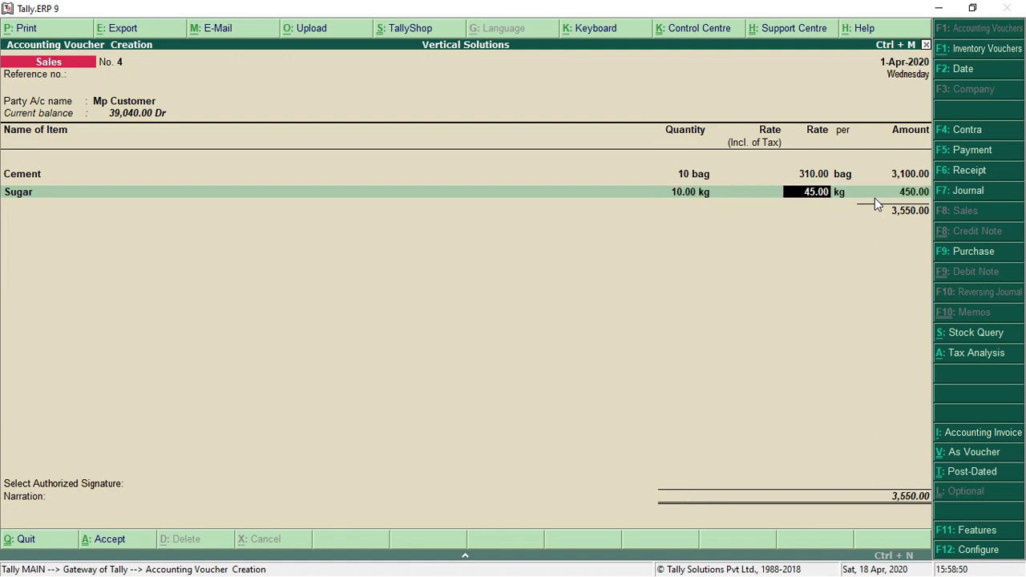
pyautogui.write('50')
pyautogui.press('Return')
pyautogui.press('Return')
pyautogui.press('Return')
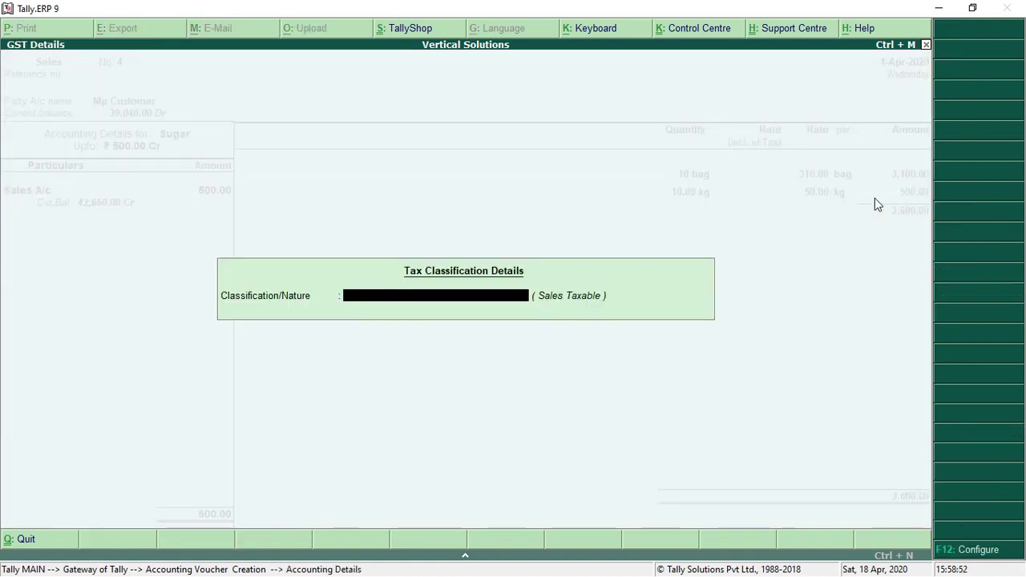
pyautogui.press('Return')
# Add the CGST and SGST ledgers at 446.50 each
pyautogui.write('CG')
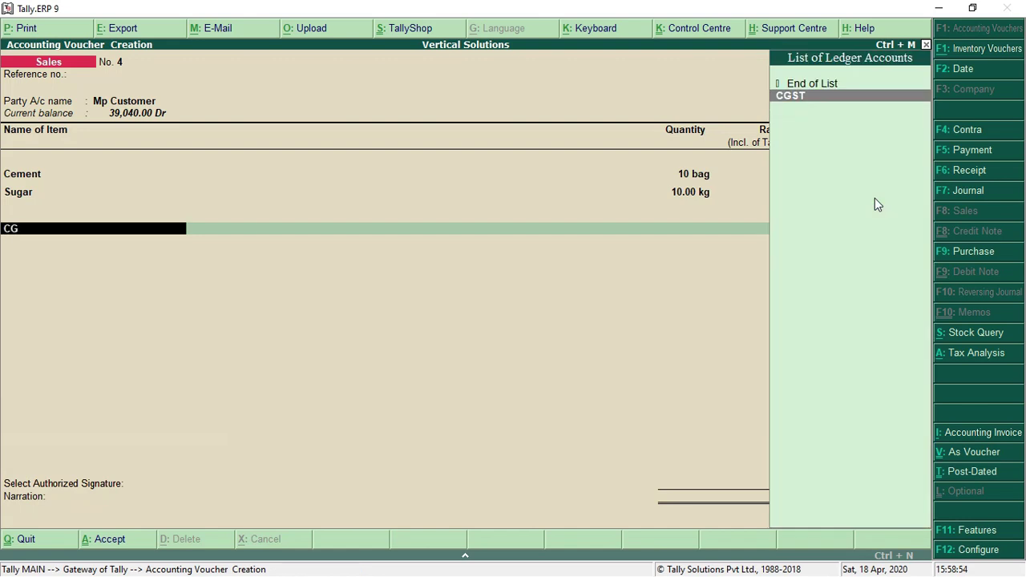
pyautogui.write('S')
pyautogui.press('Return')
pyautogui.press('Return')
pyautogui.write('S')
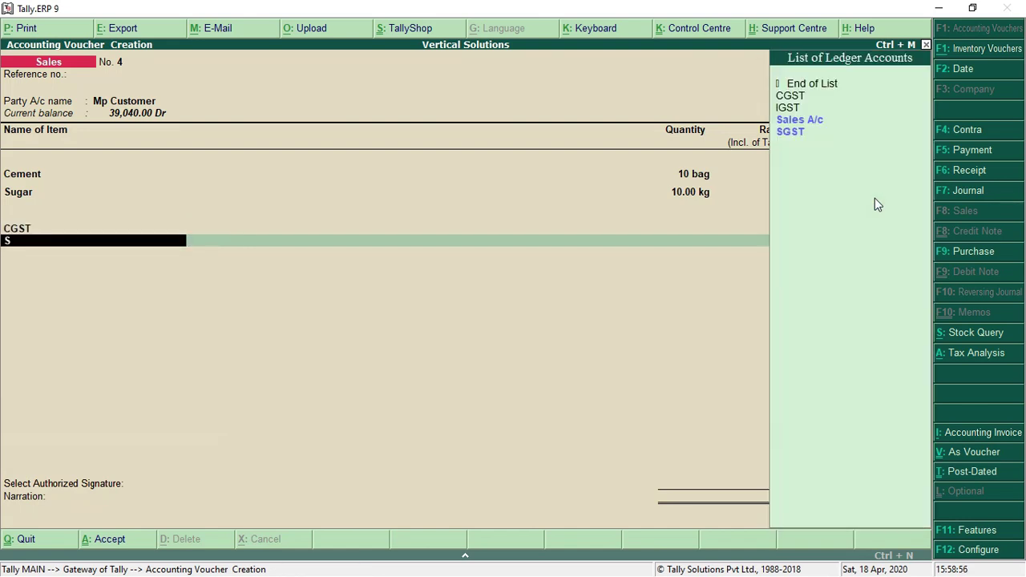
pyautogui.write('GS')
pyautogui.press('Return')
pyautogui.press('Return')
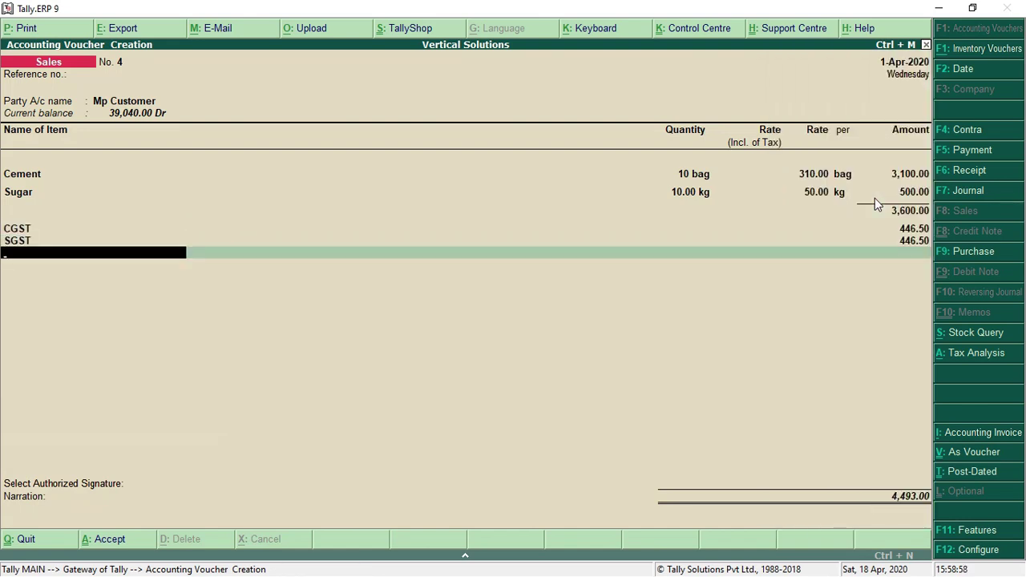
pyautogui.press('Return')
pyautogui.press('Return')
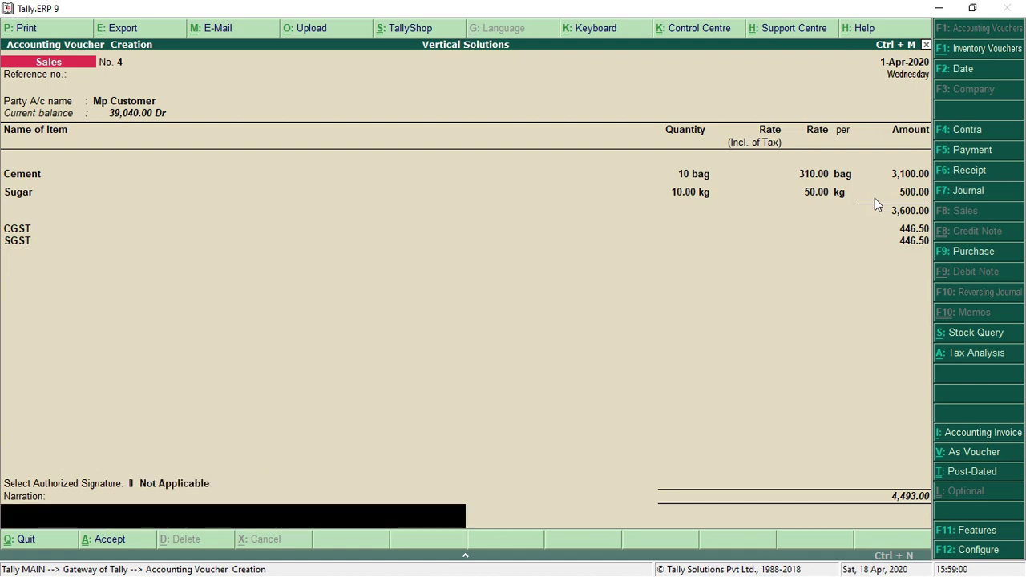
# Check the voucher's detailed GST tax analysis with rates
pyautogui.click(986, 356)
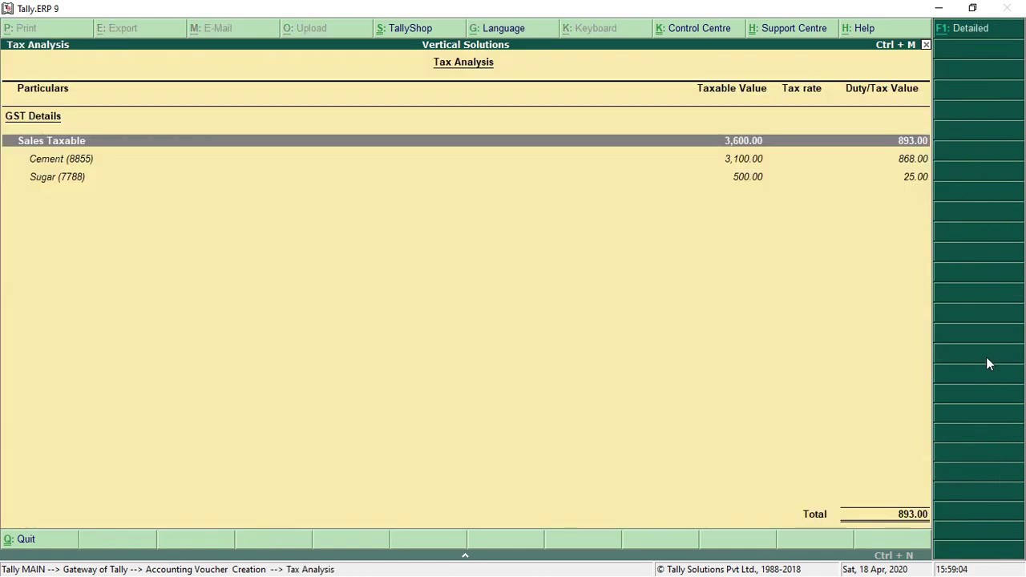
pyautogui.click(993, 35)
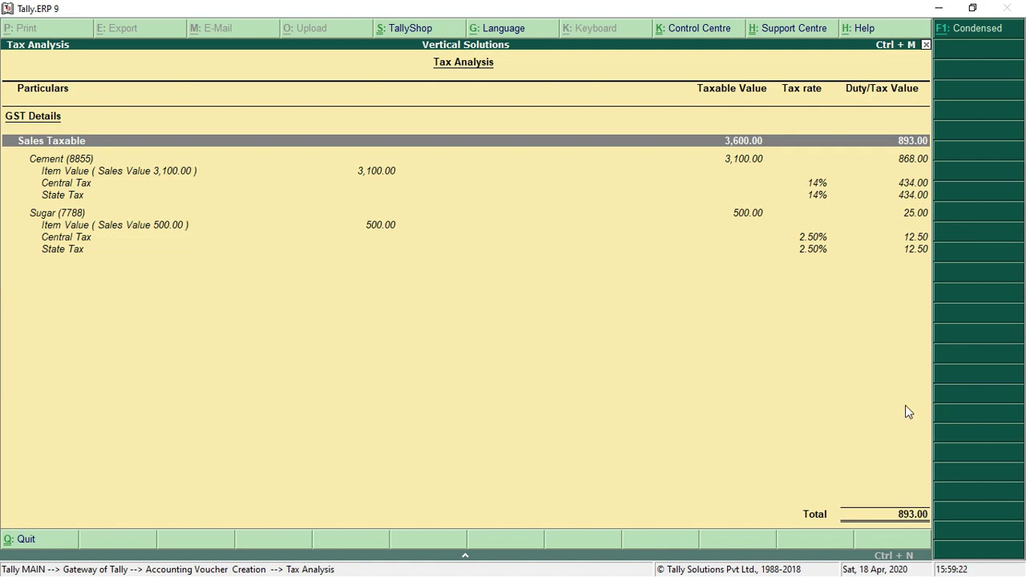
pyautogui.press('Escape')
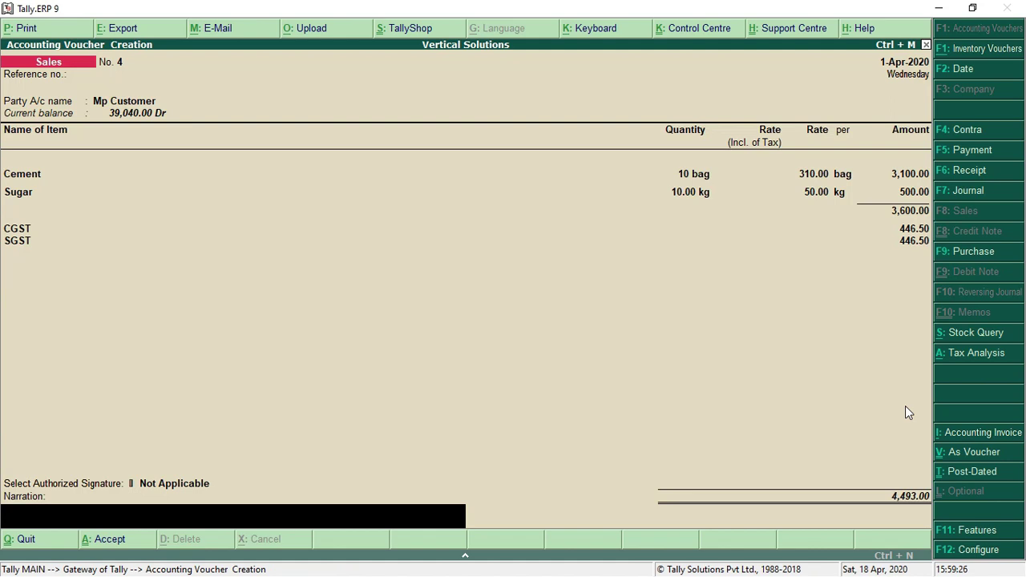
# Save sales voucher No. 4 for 4,493.00 and return to the Gateway of Tally
pyautogui.press('Return')
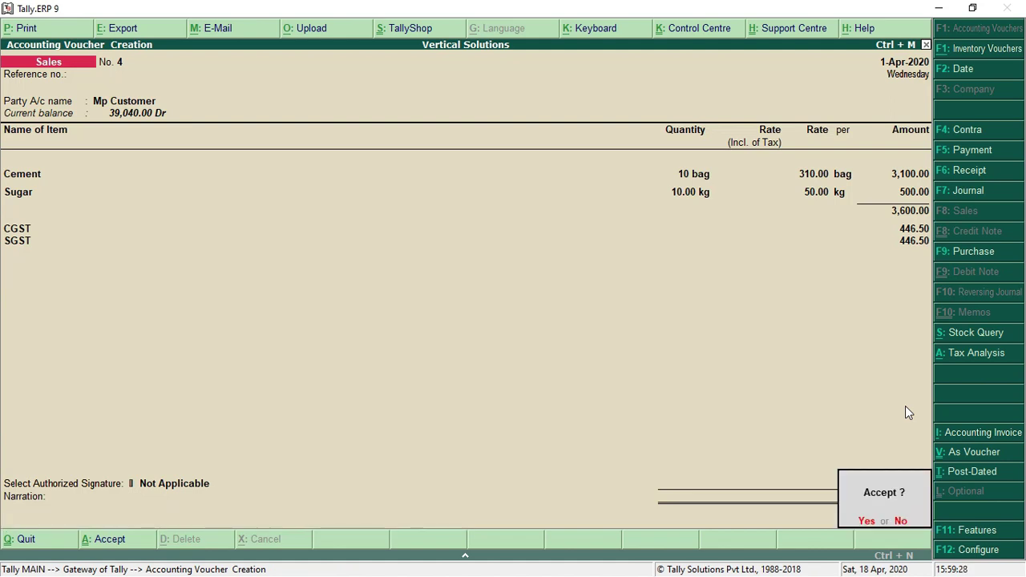
pyautogui.press('Return')
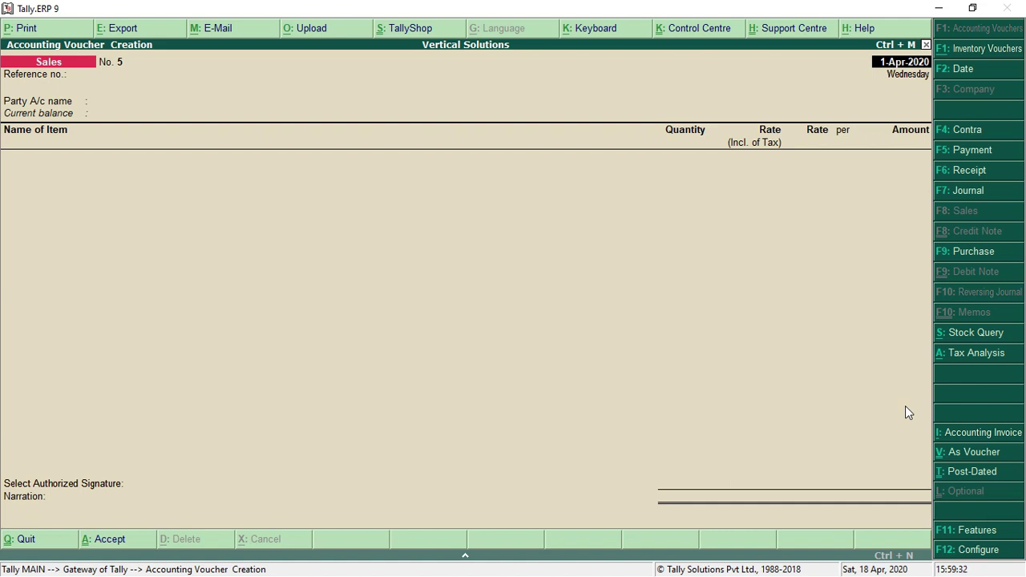
pyautogui.press('Escape')
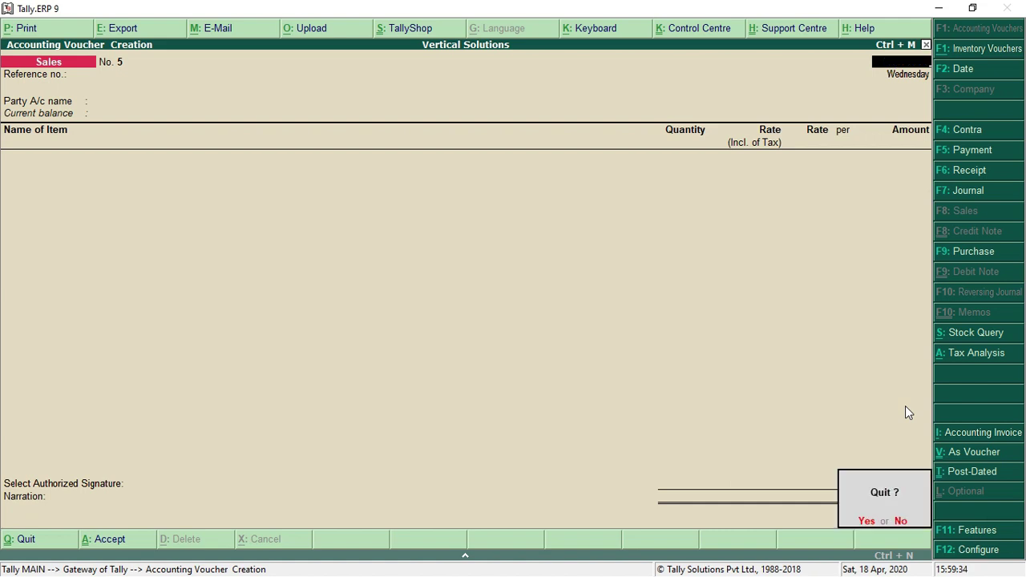
pyautogui.press('Return')
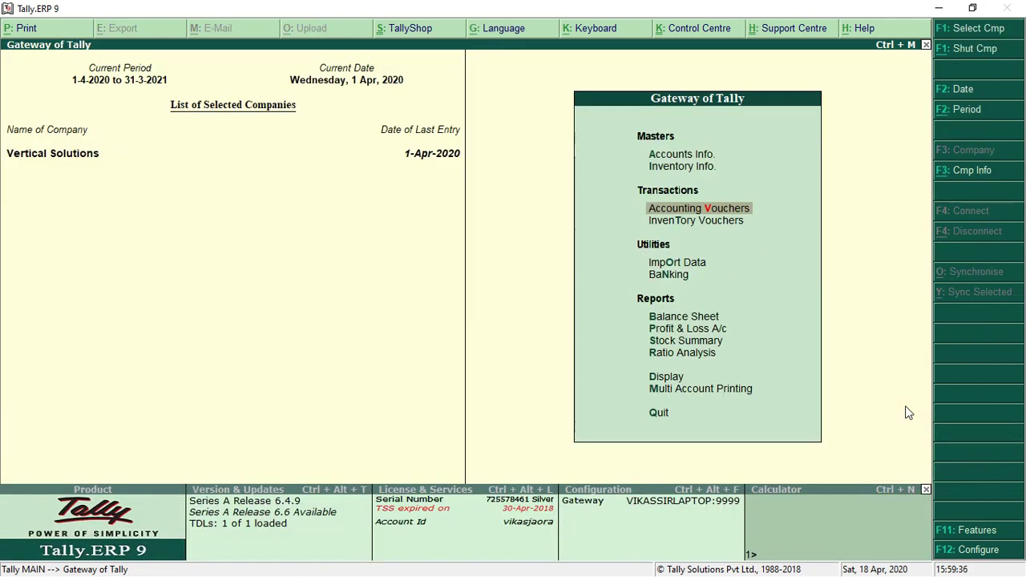
pyautogui.press('Down')
pyautogui.press('Down')
pyautogui.press('Down')
pyautogui.press('Down')
pyautogui.press('Down')
pyautogui.press('Down')
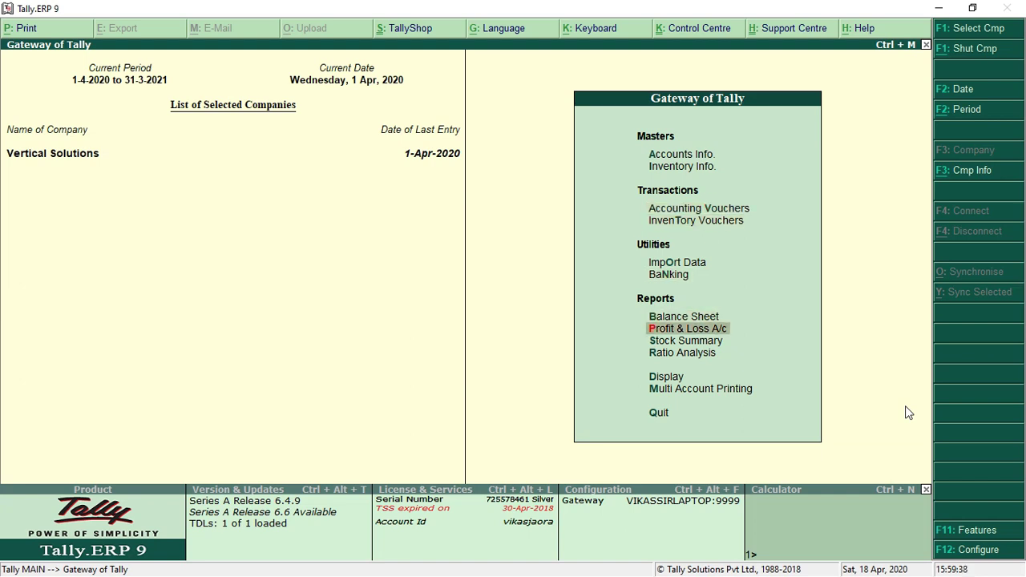
pyautogui.press('Return')
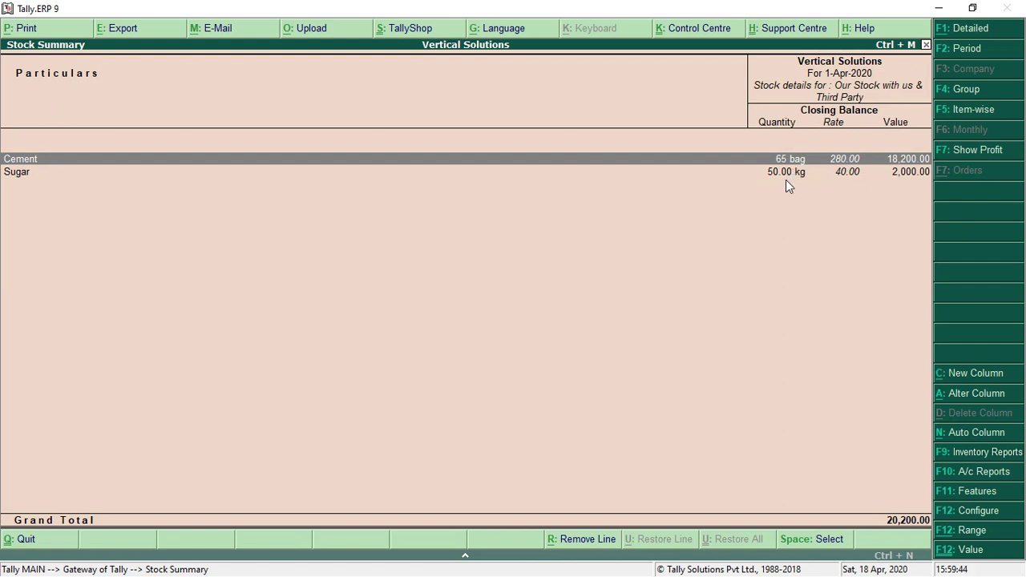
pyautogui.press('Return')
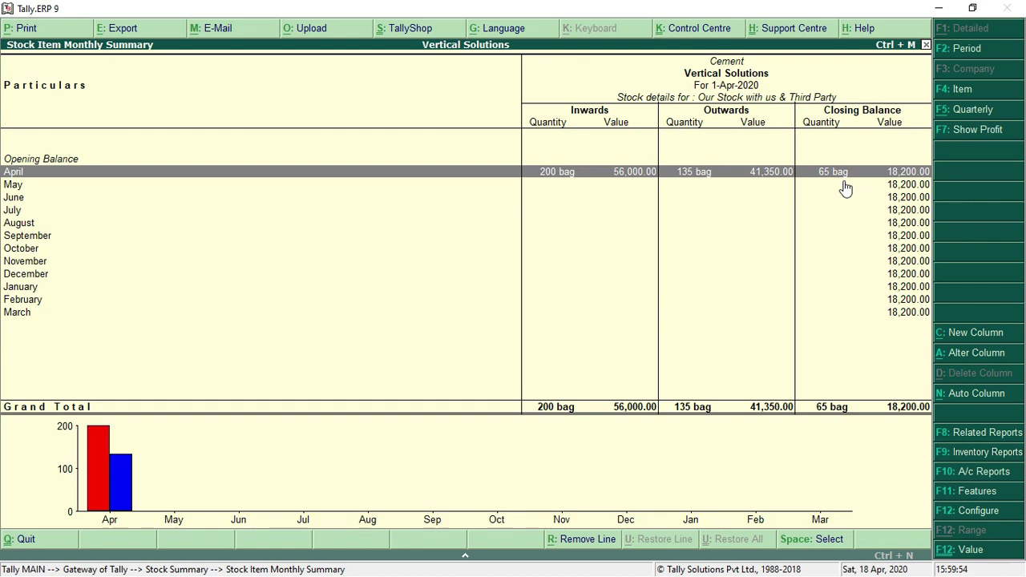
pyautogui.press('Escape')
pyautogui.press('Escape')
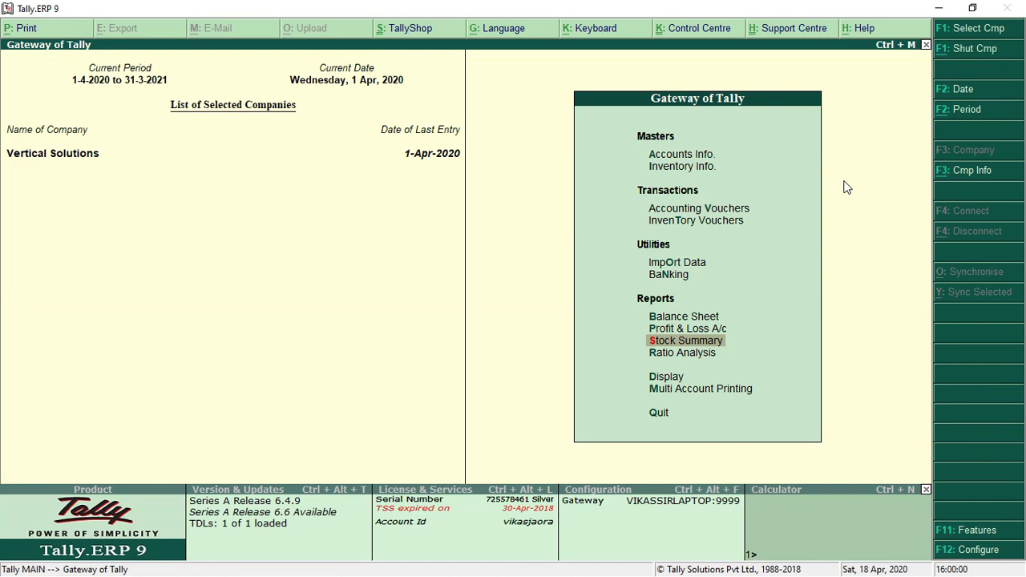
pyautogui.press('Up')
pyautogui.press('Return')
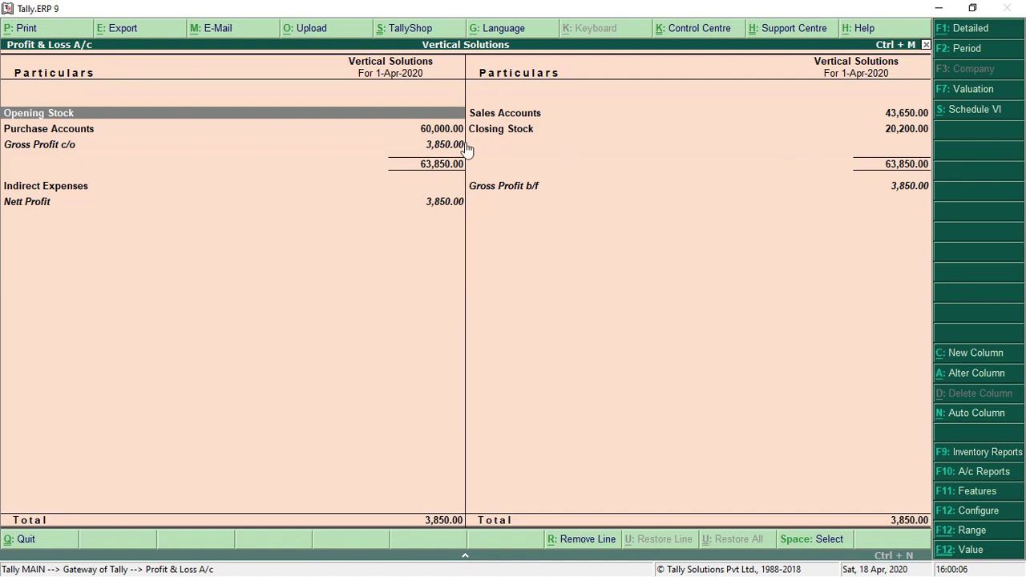
pyautogui.click(395, 133)
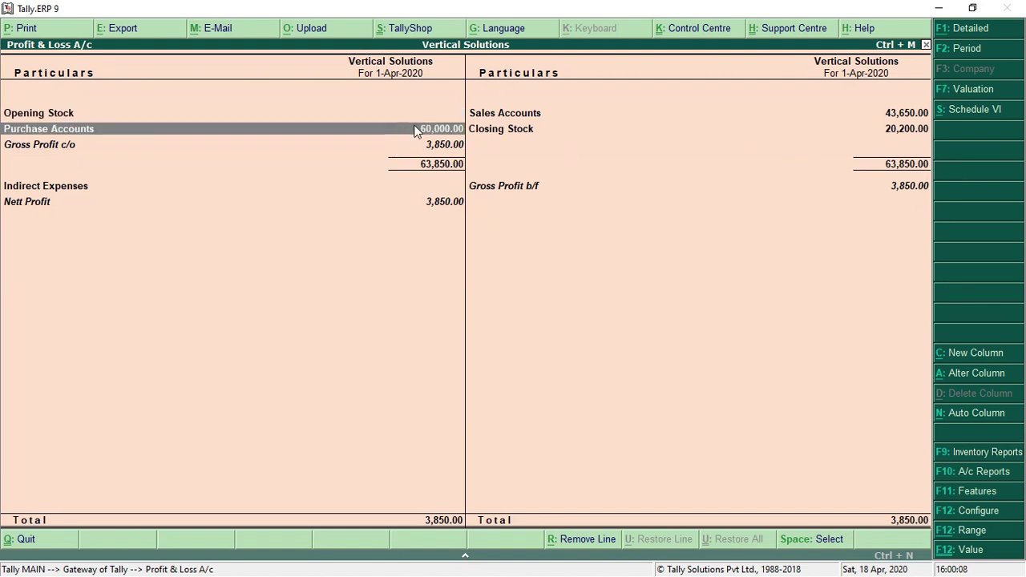
pyautogui.click(804, 114)
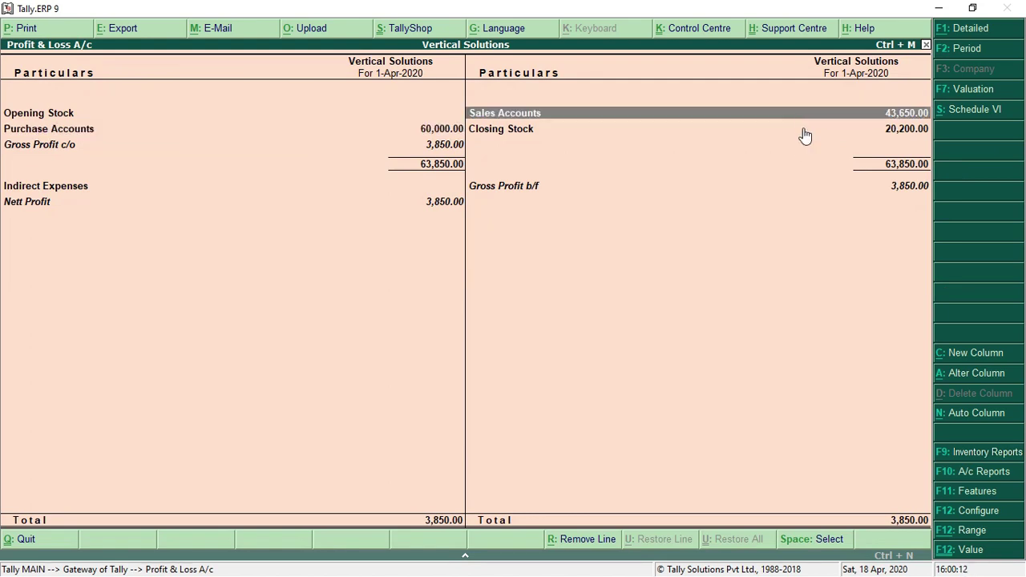
pyautogui.click(805, 135)
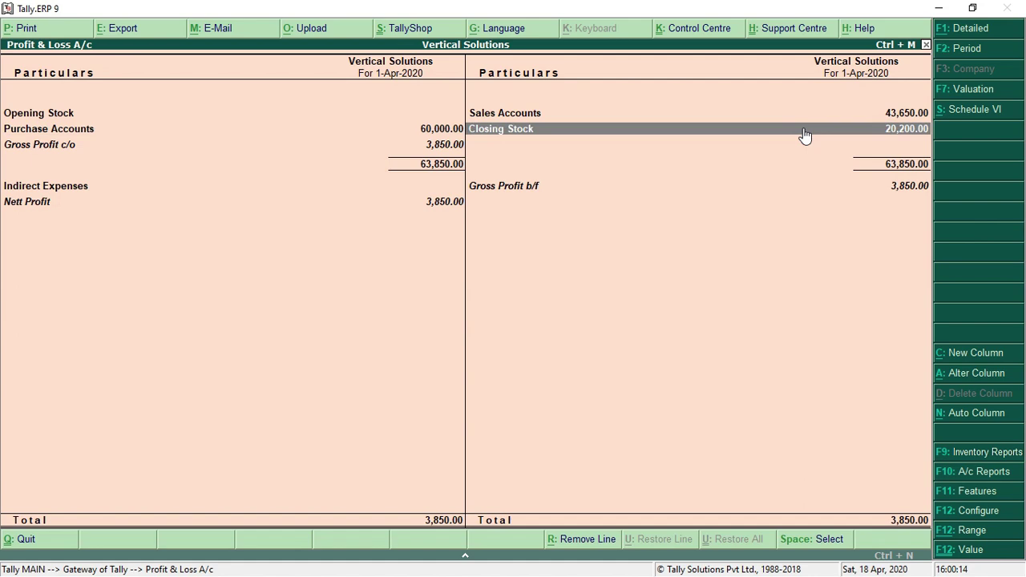
pyautogui.click(408, 152)
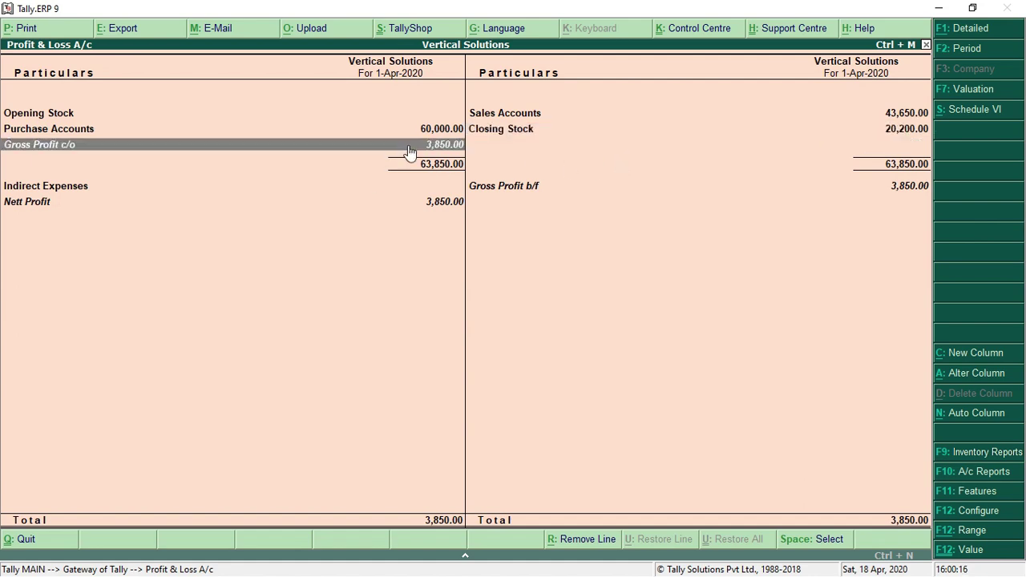
pyautogui.click(393, 207)
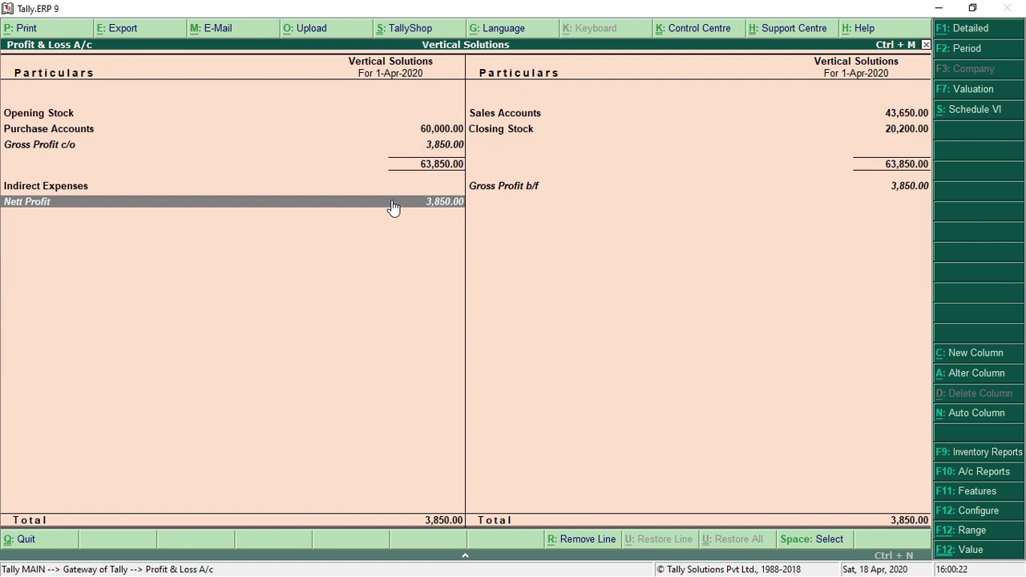
# Leave the Profit & Loss report and start a new Payment voucher
pyautogui.press('Escape')
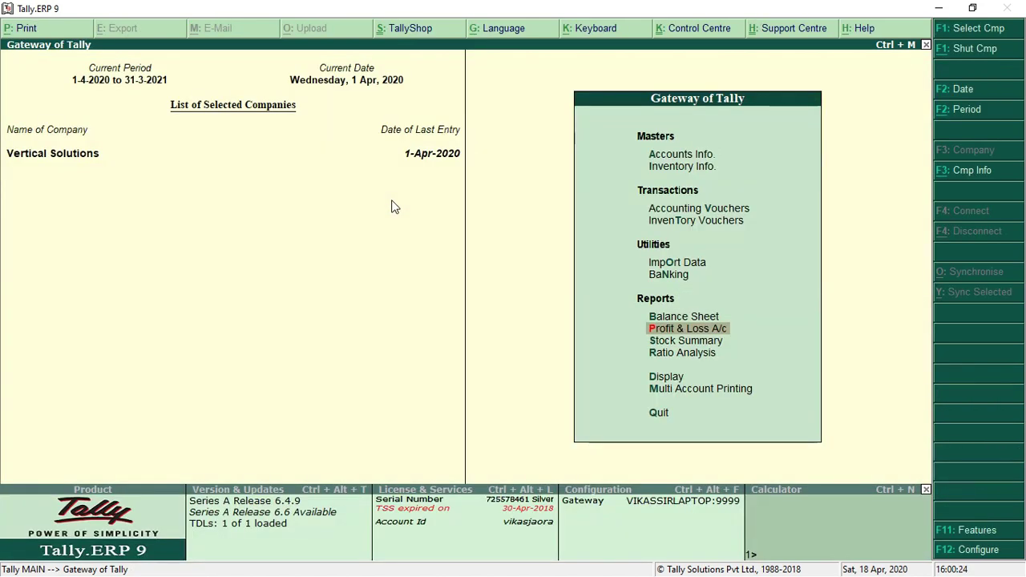
pyautogui.press('Up')
pyautogui.press('Up')
pyautogui.press('Up')
pyautogui.press('Up')
pyautogui.press('Up')
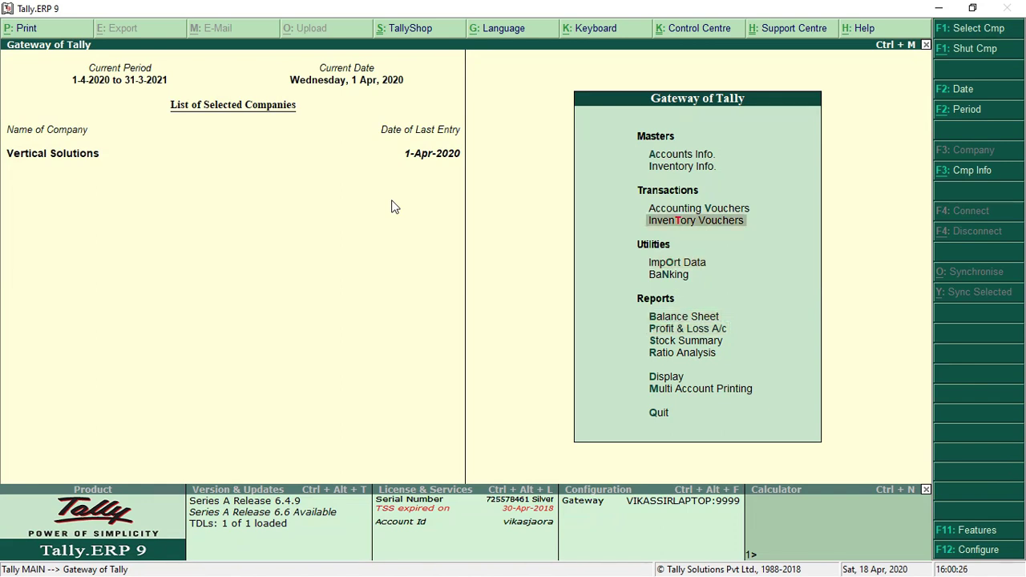
pyautogui.press('Return')
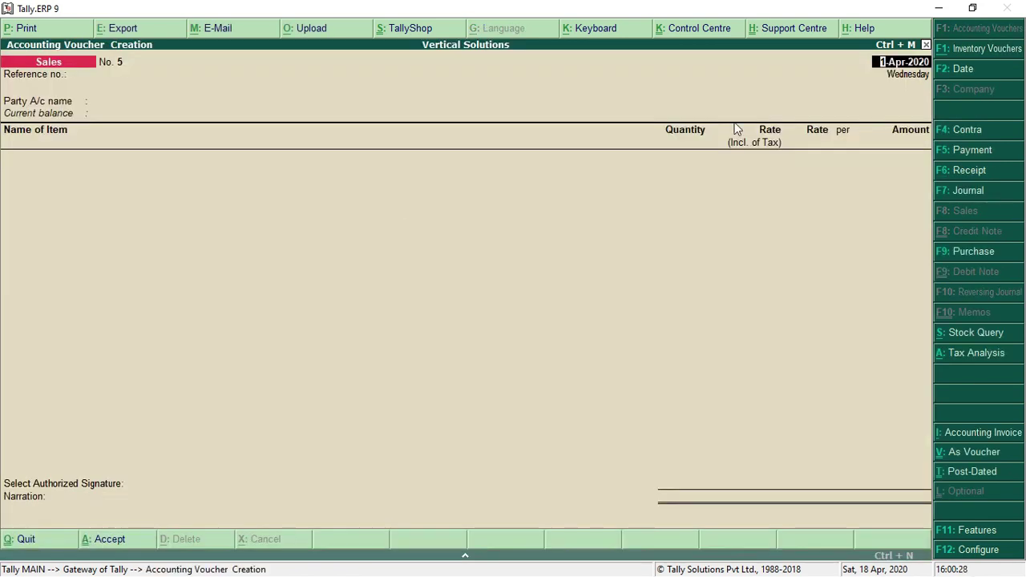
pyautogui.click(978, 157)
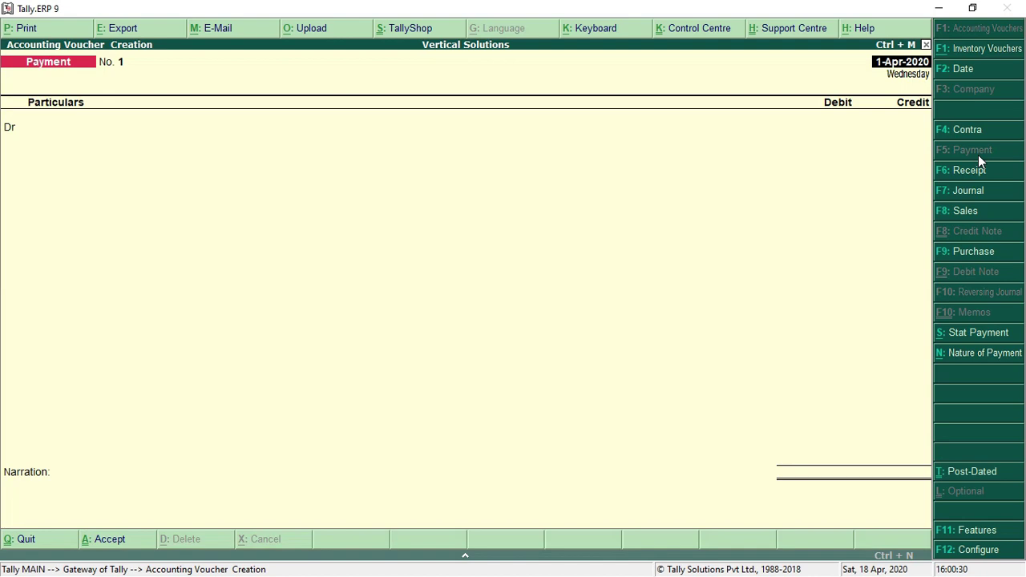
# Debit Freight 500.00 against Cash, save the payment, and exit to the Gateway
pyautogui.write('FRE')
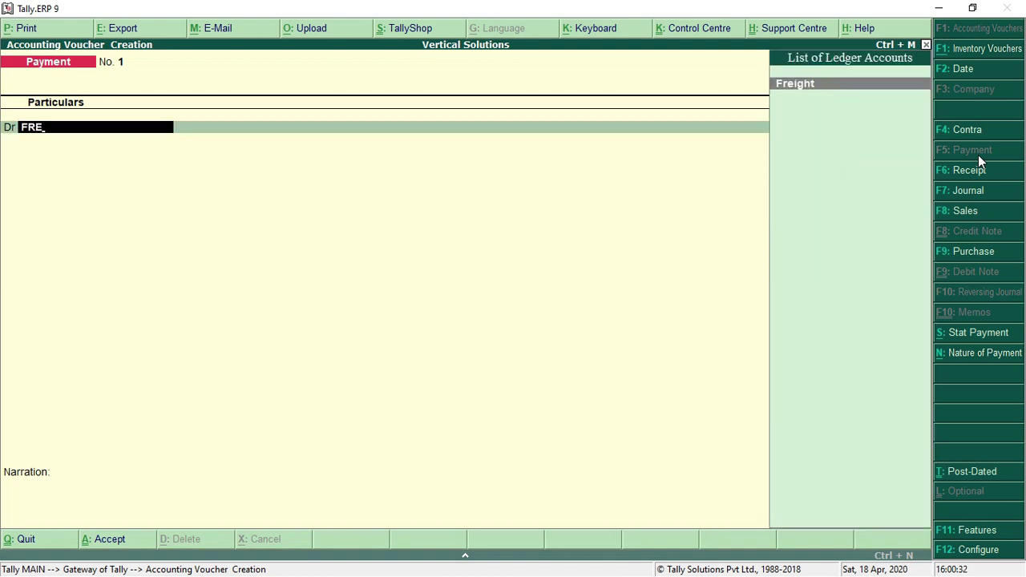
pyautogui.press('Return')
pyautogui.write('500')
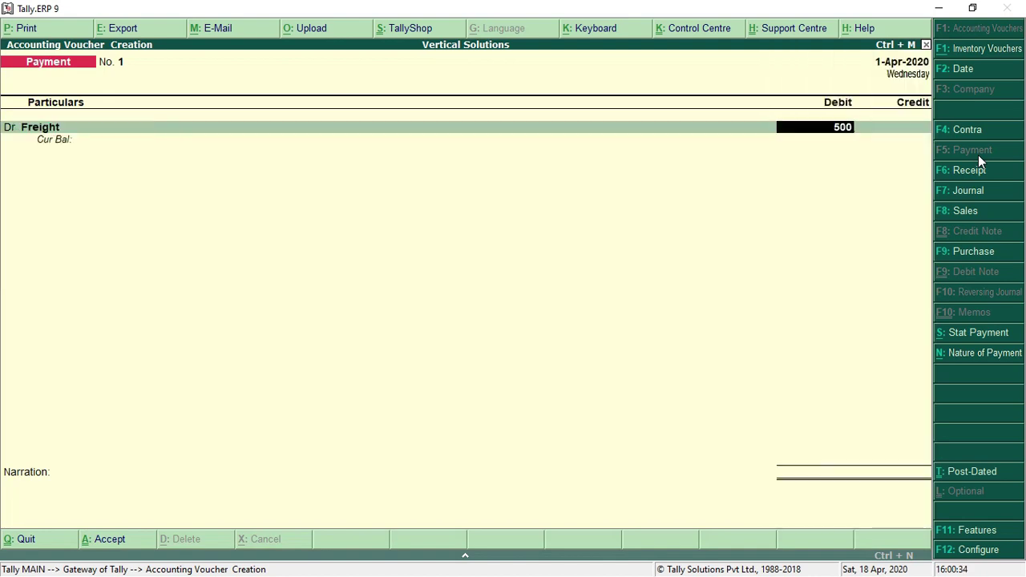
pyautogui.press('Return')
pyautogui.write('Cas')
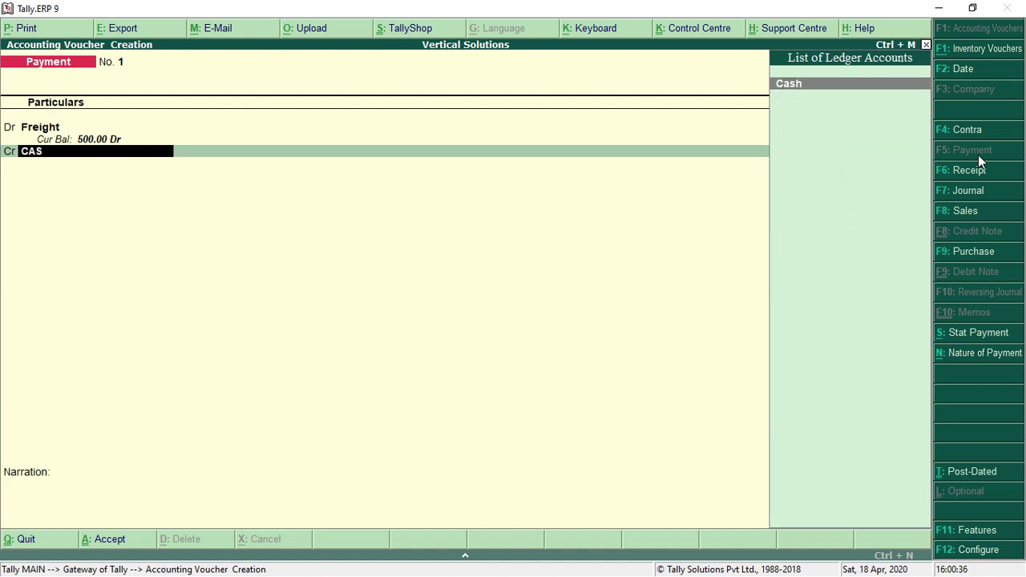
pyautogui.press('Return')
pyautogui.press('Return')
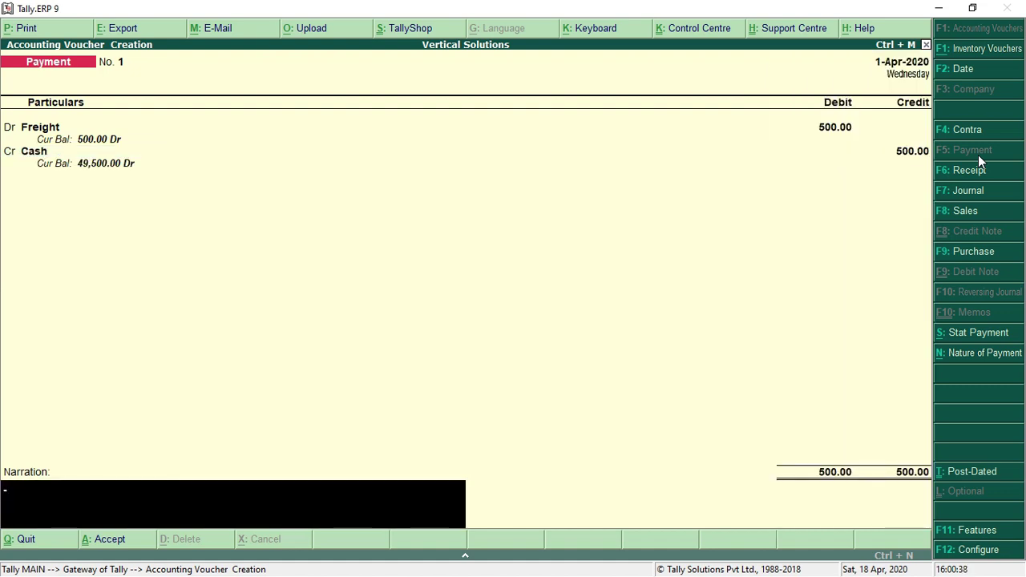
pyautogui.press('Return')
pyautogui.press('Return')
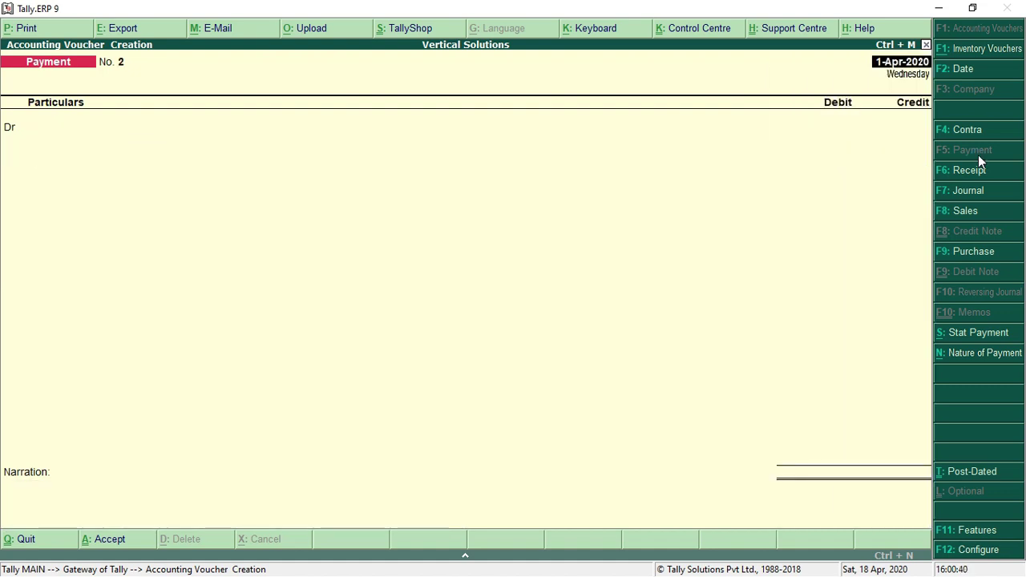
pyautogui.press('Escape')
pyautogui.press('Return')
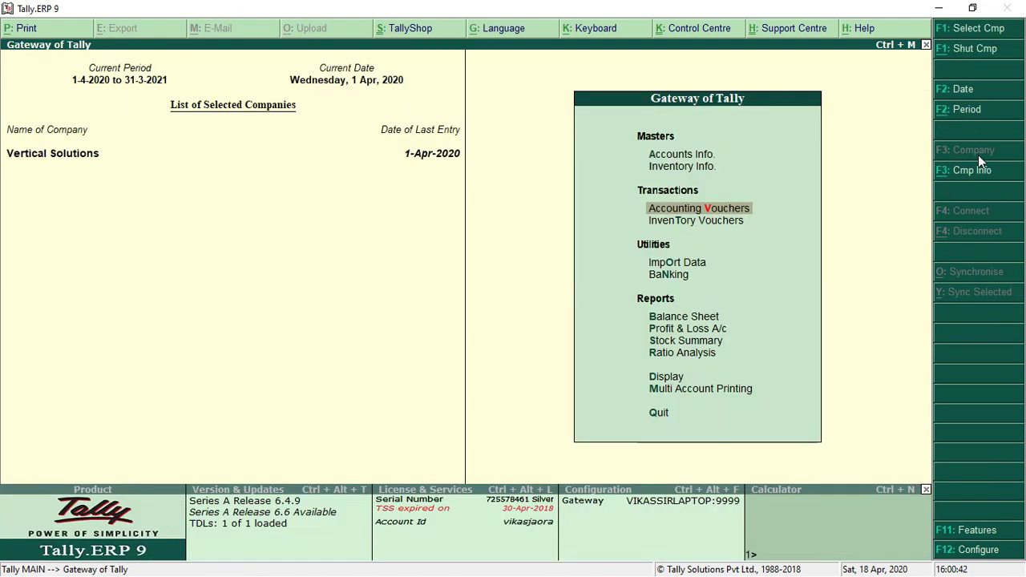
pyautogui.press('Down')
pyautogui.press('Down')
pyautogui.press('Down')
pyautogui.press('Down')
pyautogui.press('Down')
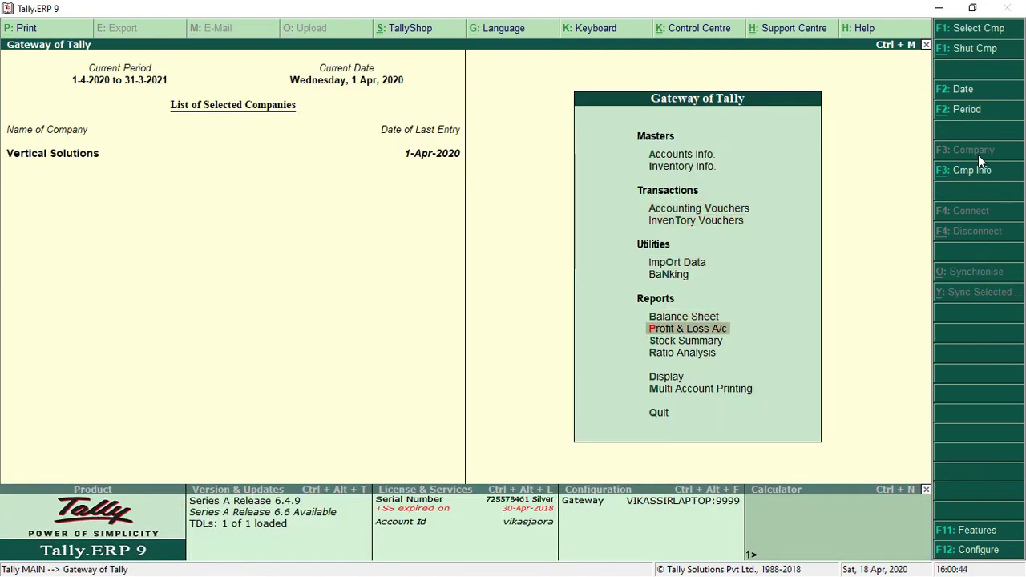
pyautogui.press('Return')
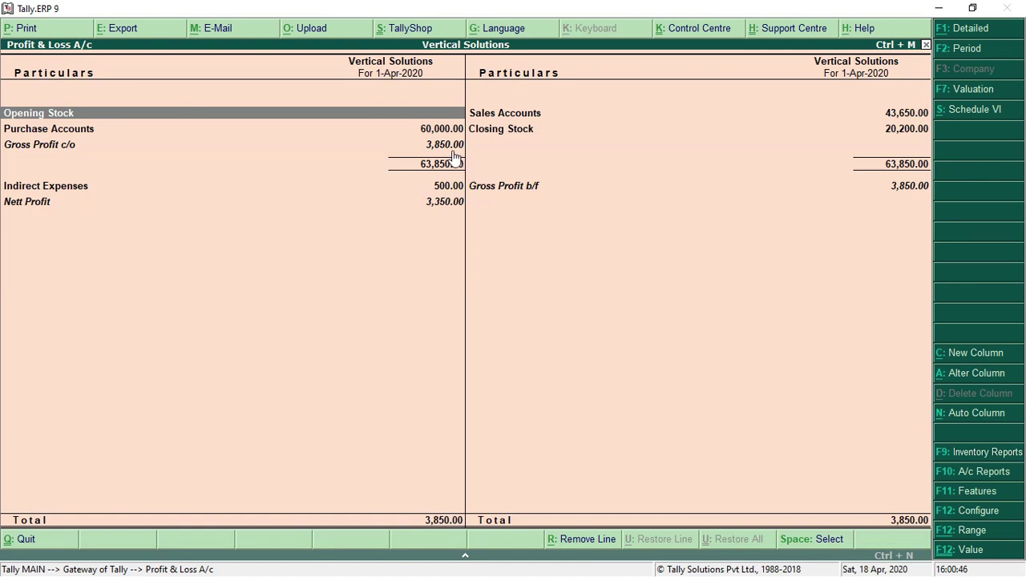
pyautogui.click(437, 194)
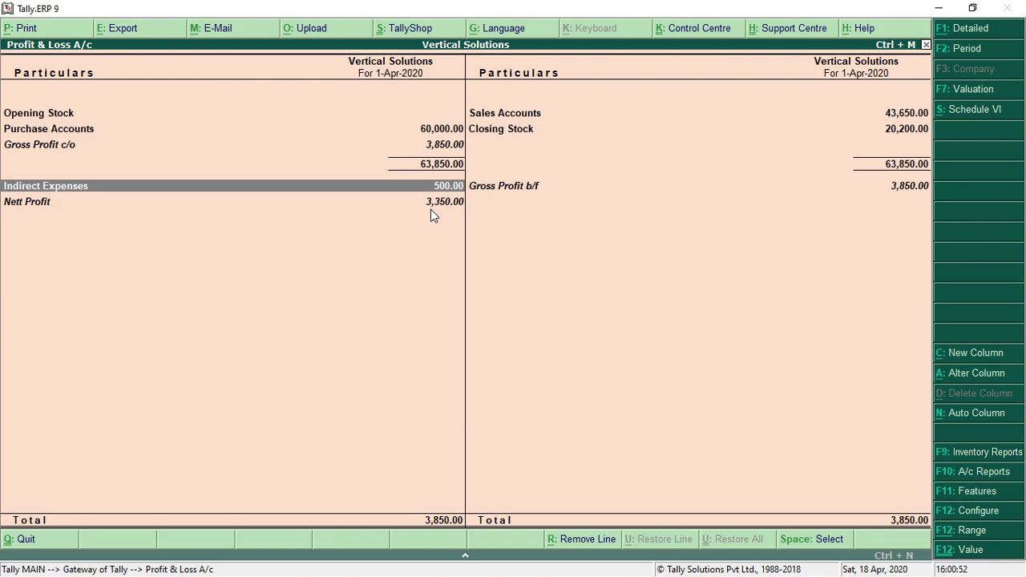
pyautogui.press('Escape')
pyautogui.press('Up')
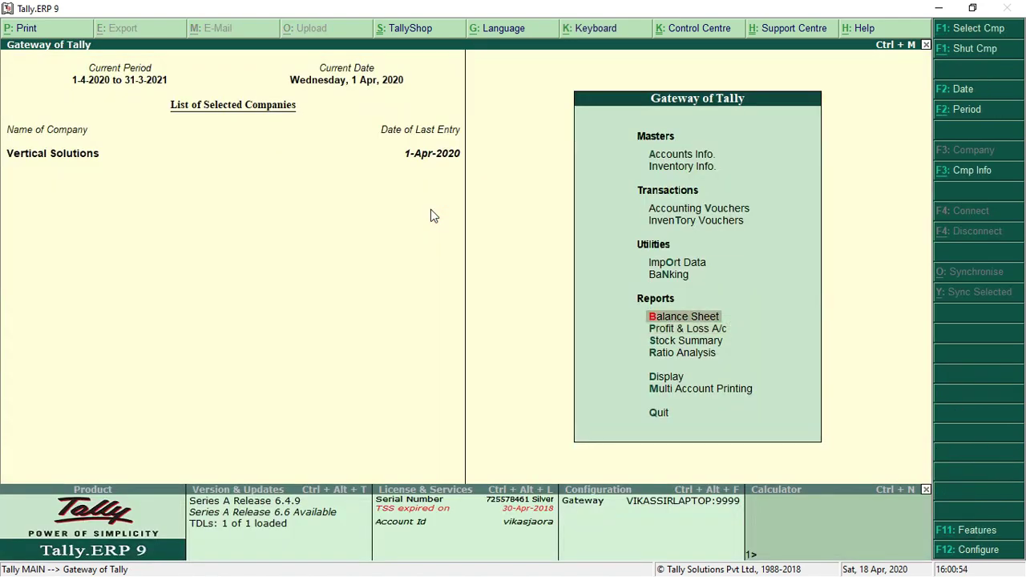
pyautogui.press('Return')
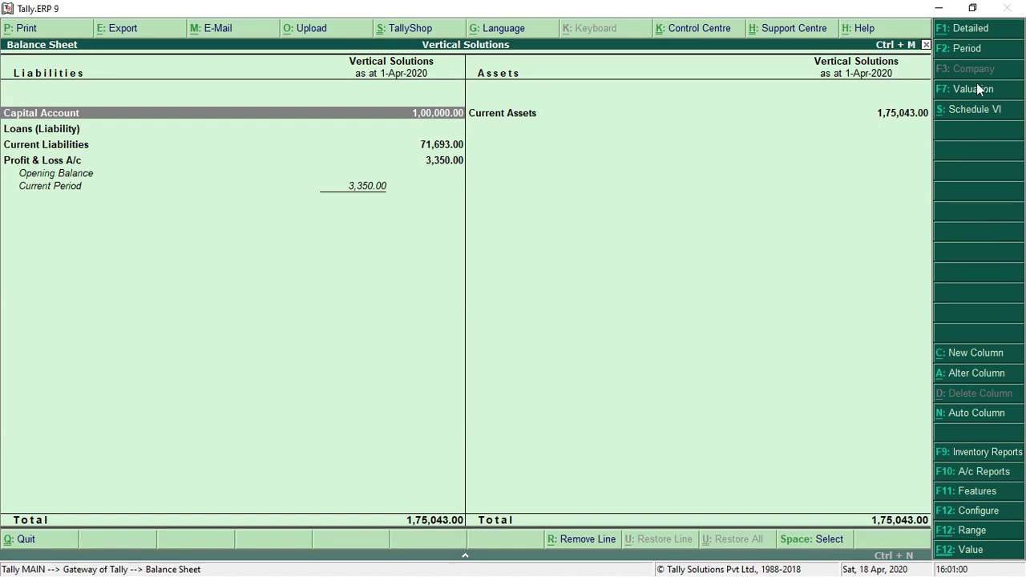
pyautogui.click(985, 36)
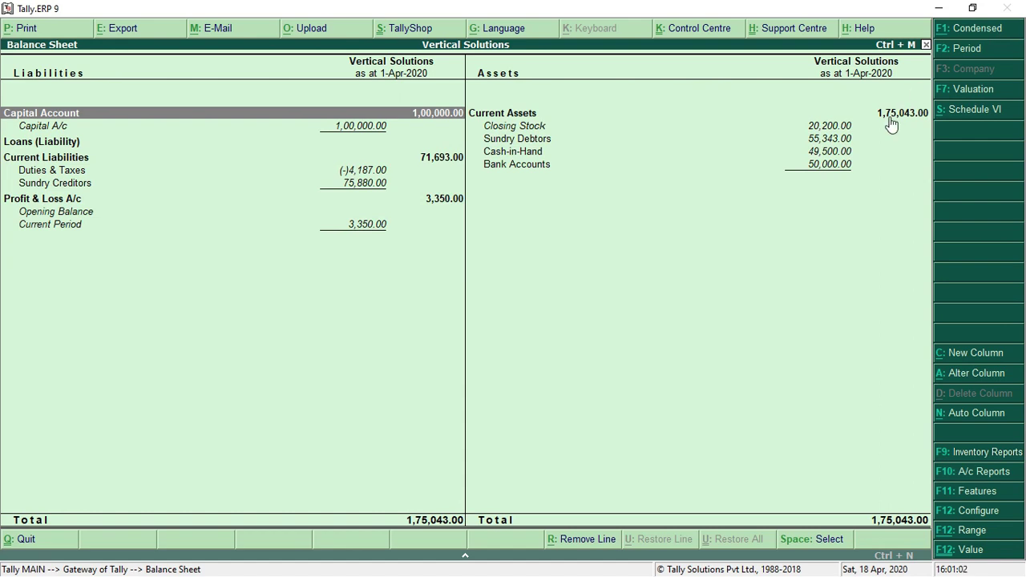
pyautogui.click(842, 142)
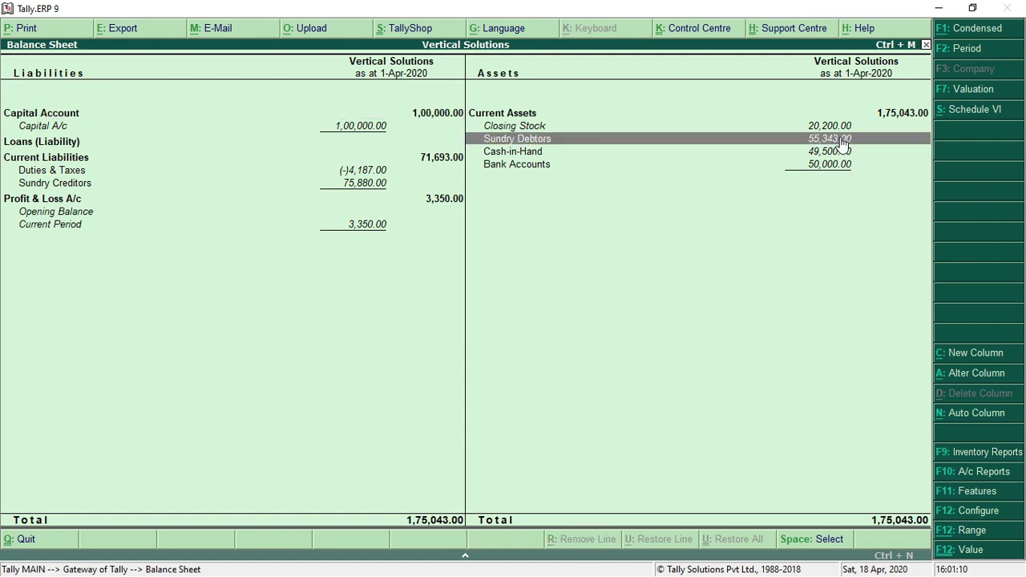
pyautogui.press('Return')
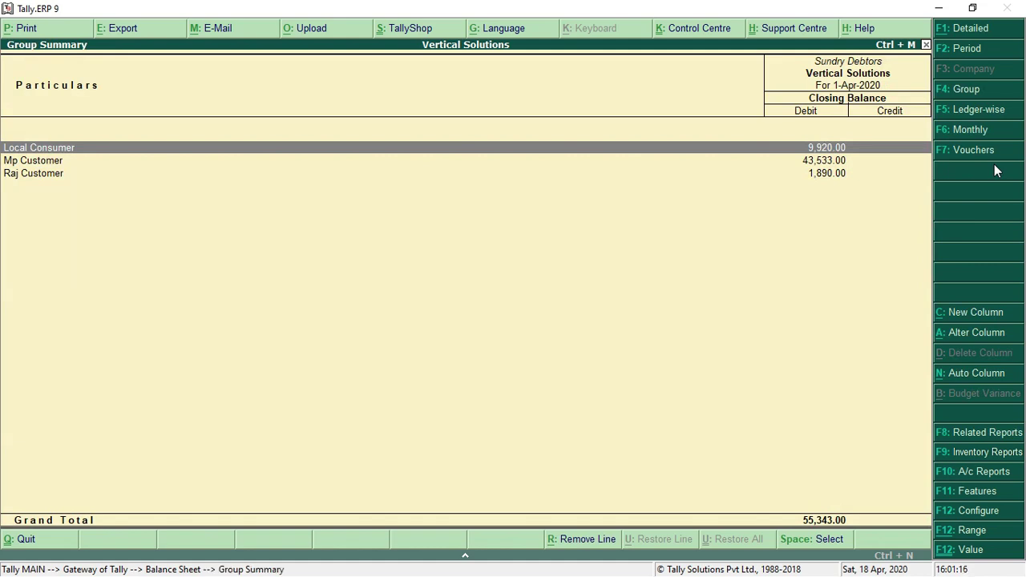
pyautogui.press('Down')
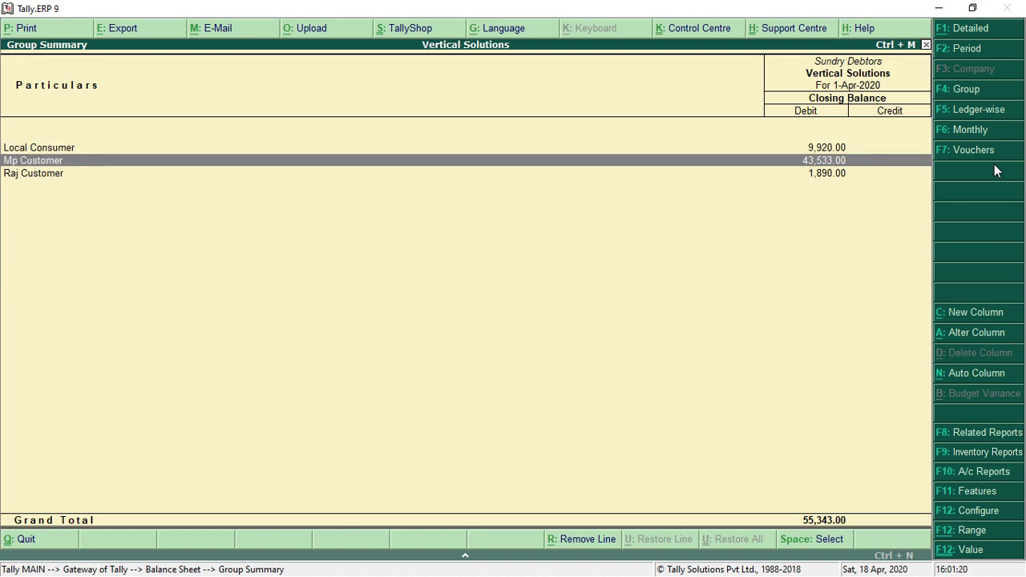
pyautogui.press('Down')
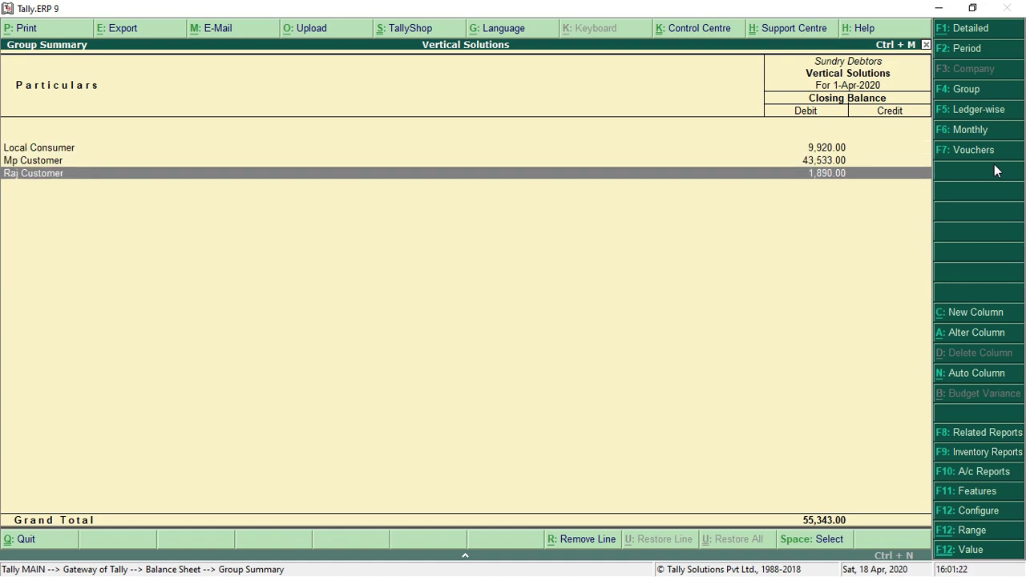
pyautogui.press('Up')
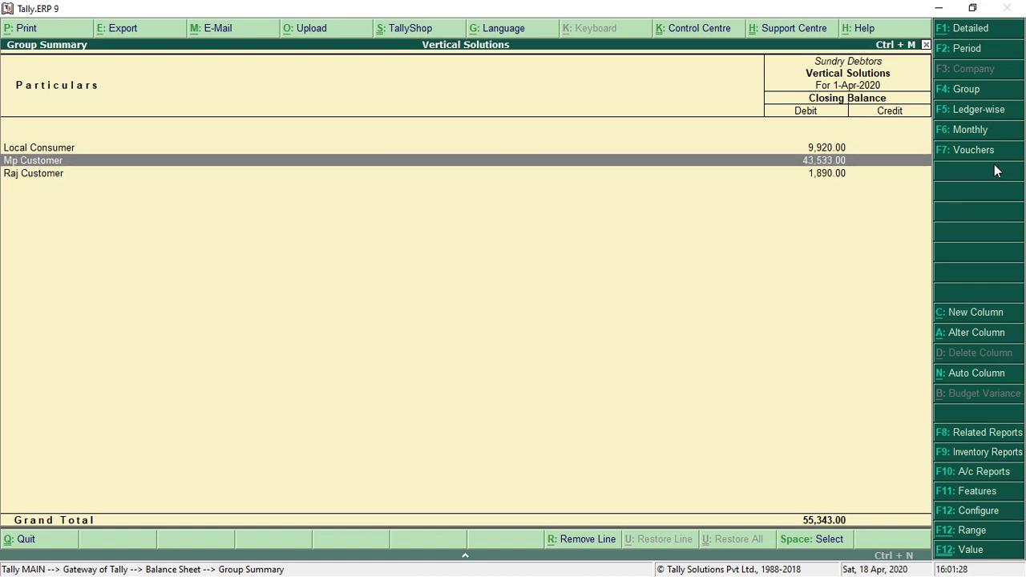
pyautogui.press('Escape')
pyautogui.press('Escape')
pyautogui.press('Escape')
pyautogui.press('Escape')
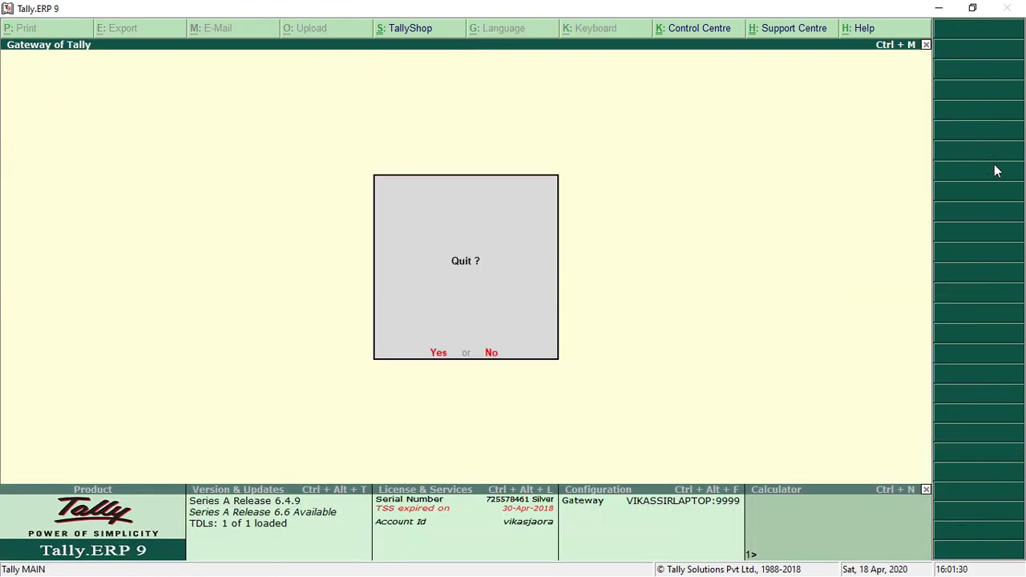
# Save Receipt No. 2 crediting Mp Customer 20,000.00 and debiting Cash, then exit to the Gateway
pyautogui.press('v')
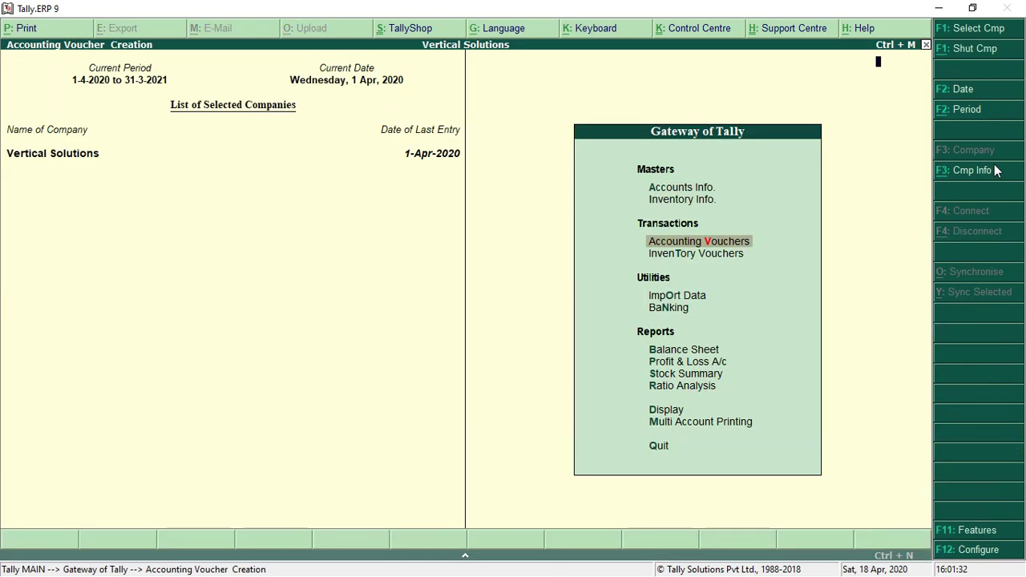
pyautogui.click(984, 176)
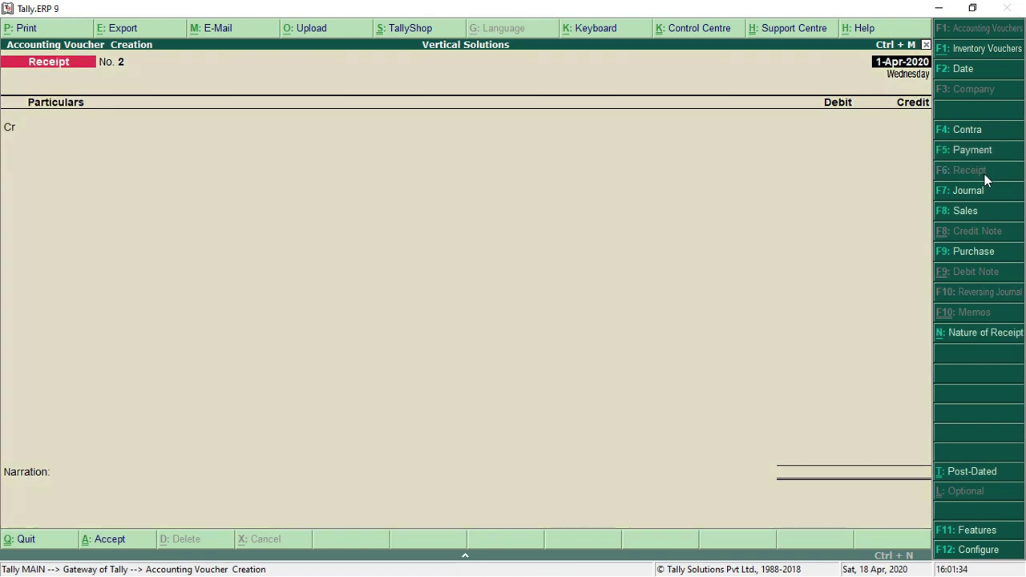
pyautogui.write('MP')
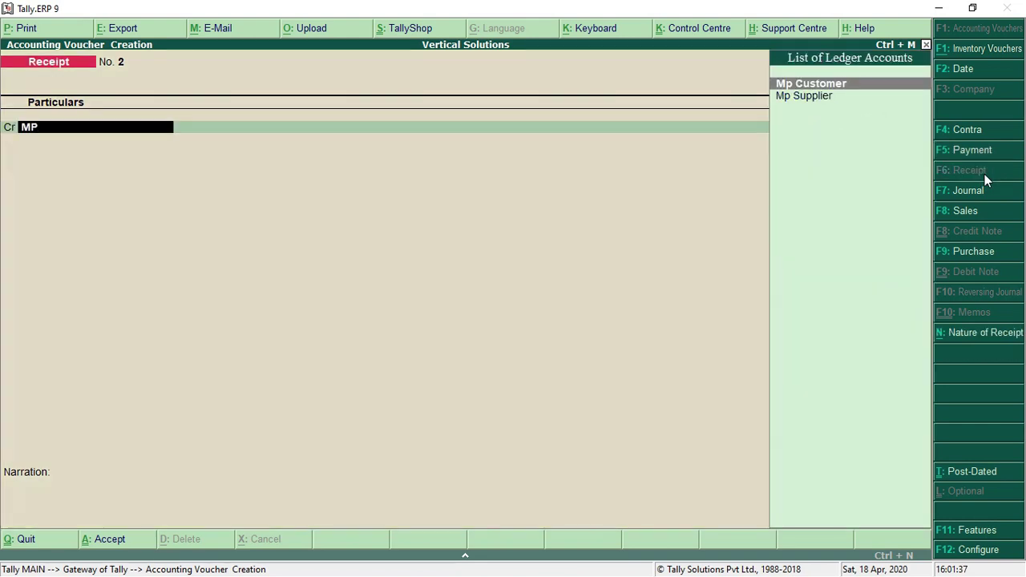
pyautogui.press('Return')
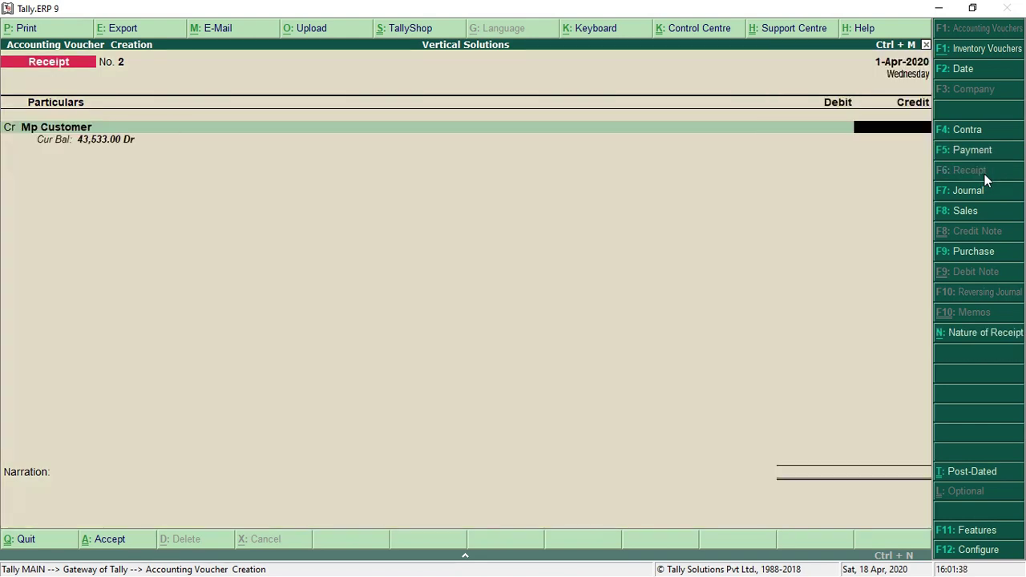
pyautogui.write('20000')
pyautogui.press('Return')
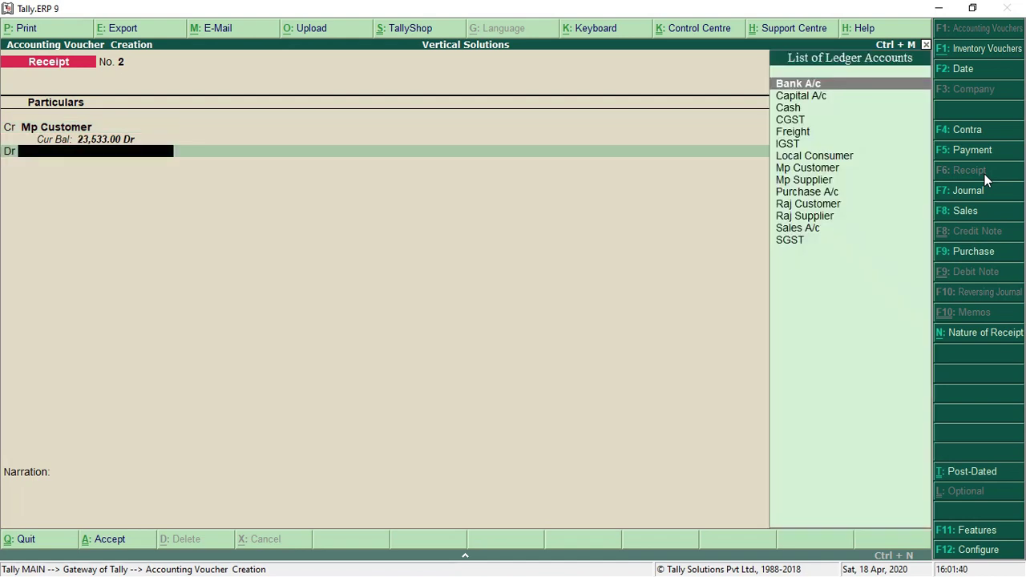
pyautogui.press('Down')
pyautogui.press('Down')
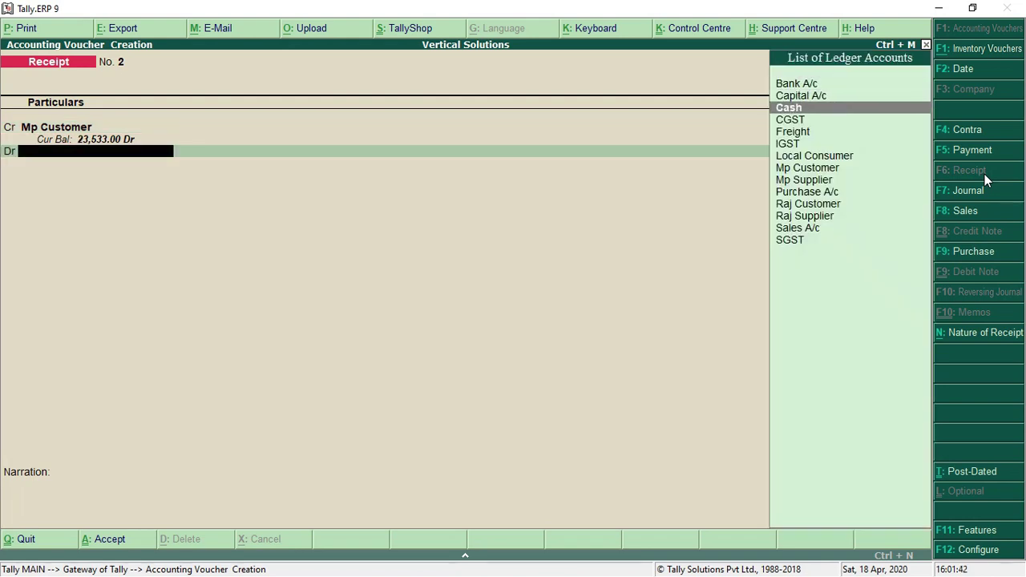
pyautogui.press('Return')
pyautogui.press('Return')
pyautogui.press('Return')
pyautogui.press('Return')
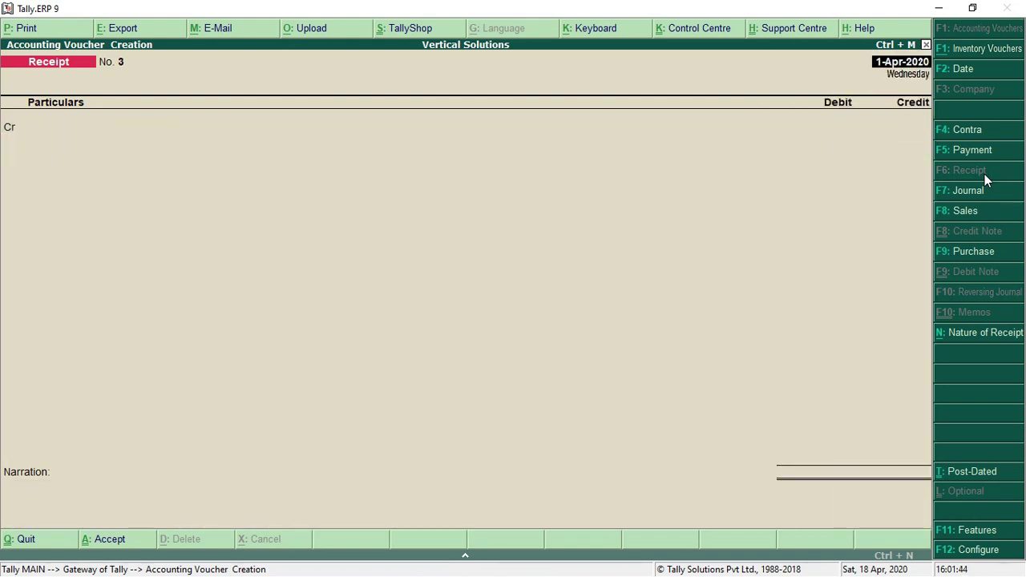
pyautogui.press('Escape')
pyautogui.press('Return')
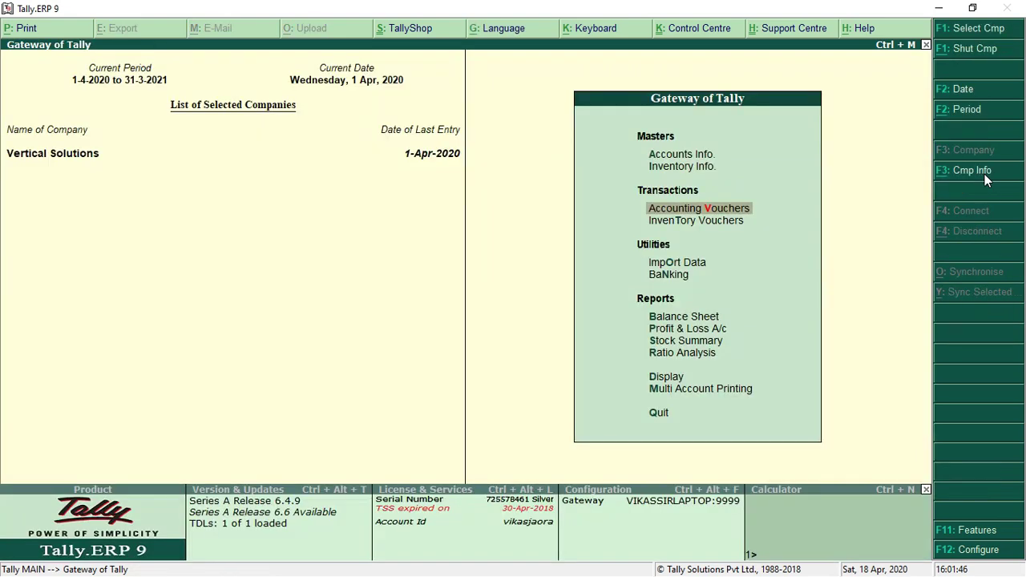
# Open the Balance Sheet from 1-Apr-2020 and expand it to show sub-groups
pyautogui.press('Down')
pyautogui.press('Down')
pyautogui.press('Down')
pyautogui.press('Down')
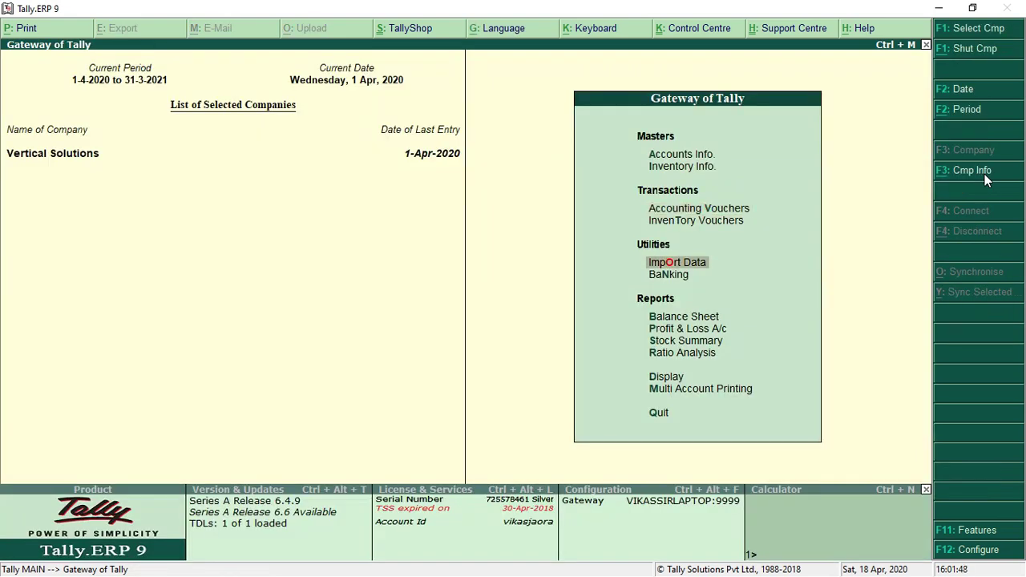
pyautogui.press('Return')
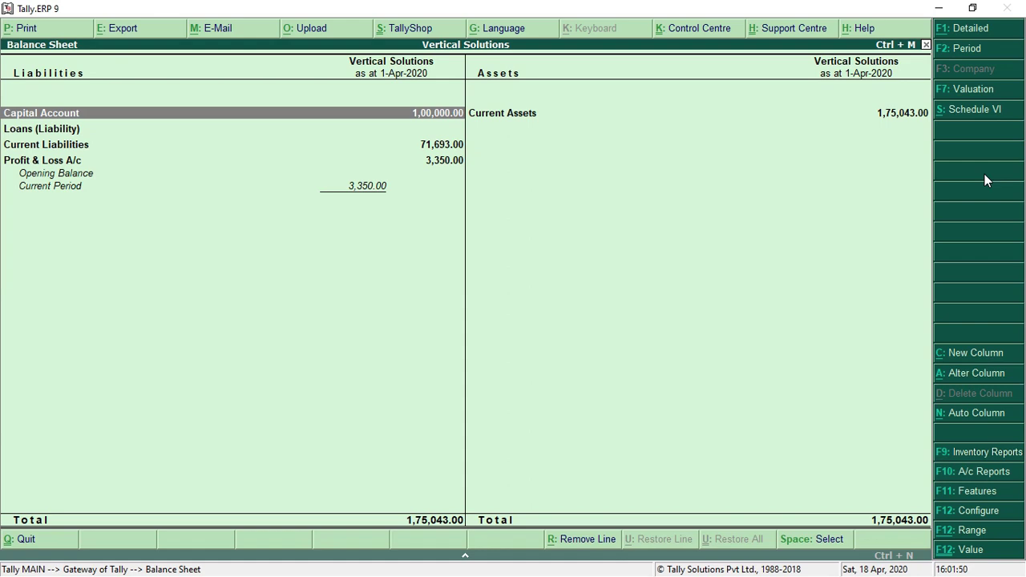
pyautogui.click(995, 52)
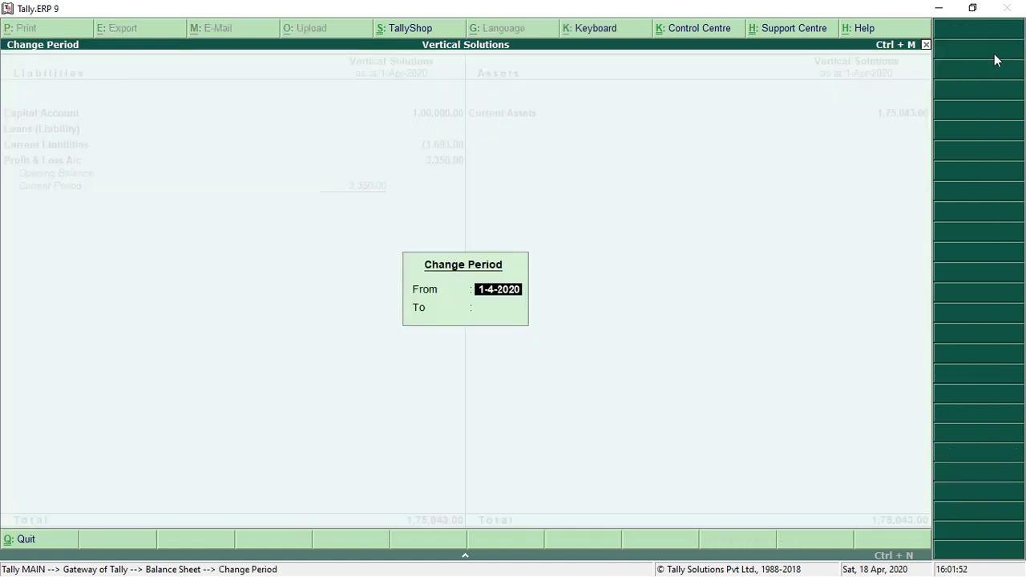
pyautogui.press('Escape')
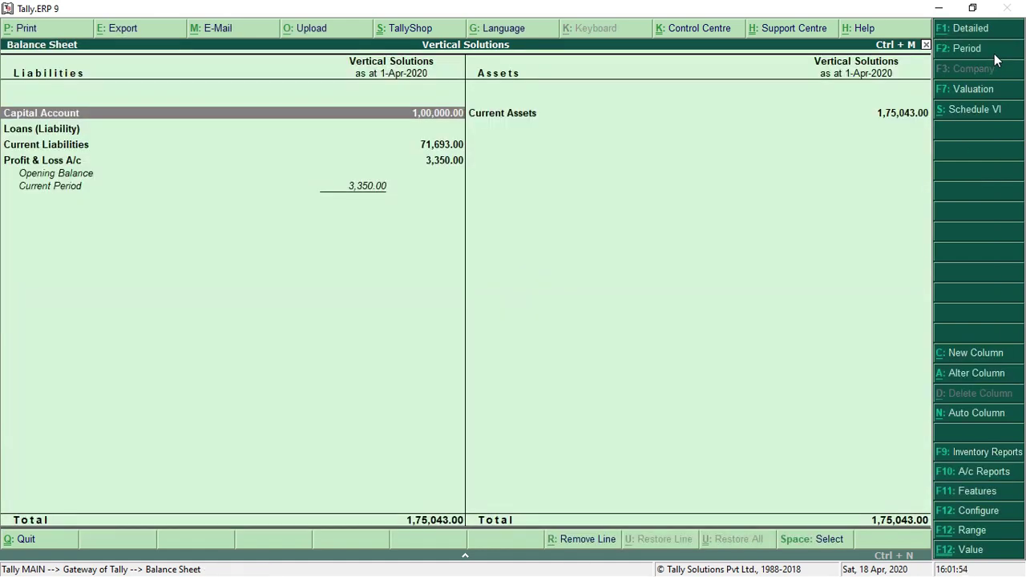
pyautogui.click(988, 36)
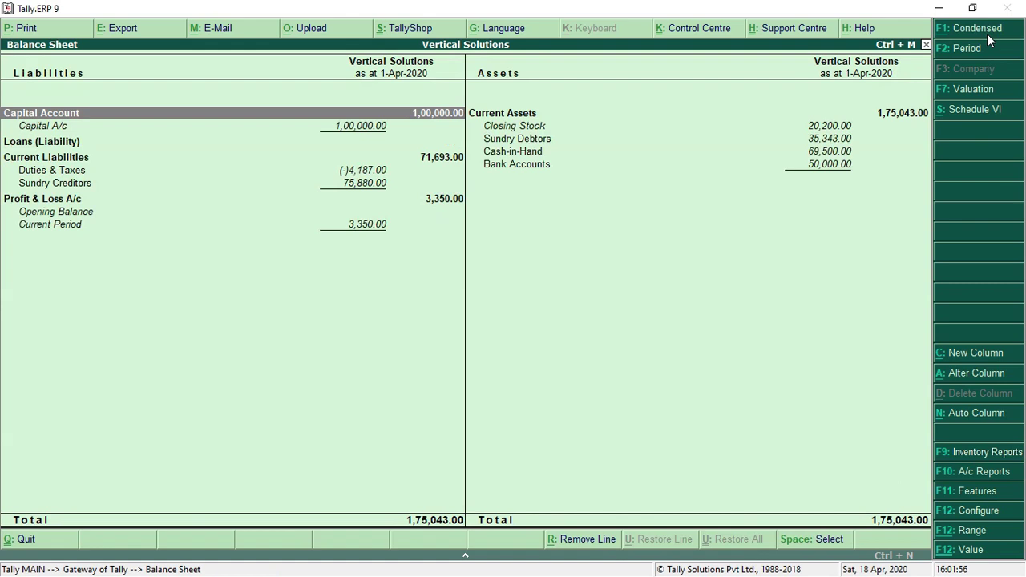
# Inspect Sundry Debtors (35,343.00) and Cash-in-Hand (69,500.00), then close the Balance Sheet
pyautogui.press('Right')
pyautogui.press('Down')
pyautogui.press('Down')
pyautogui.press('Return')
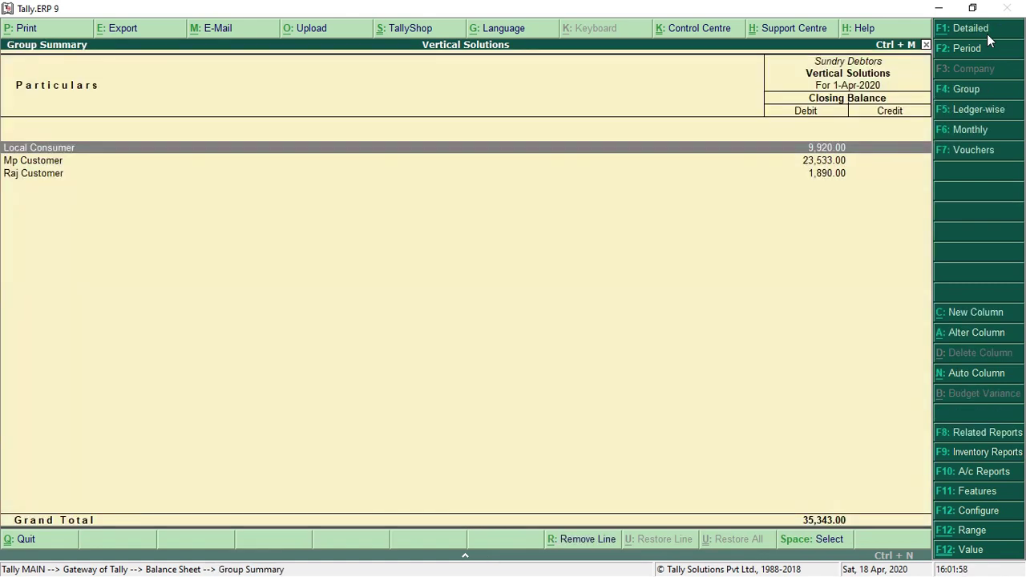
pyautogui.press('Down')
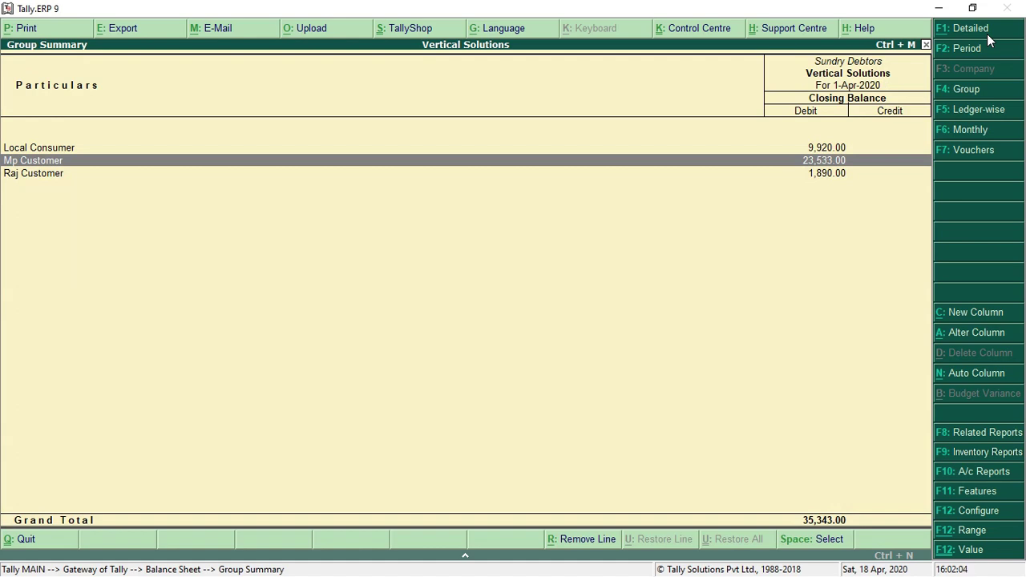
pyautogui.press('Escape')
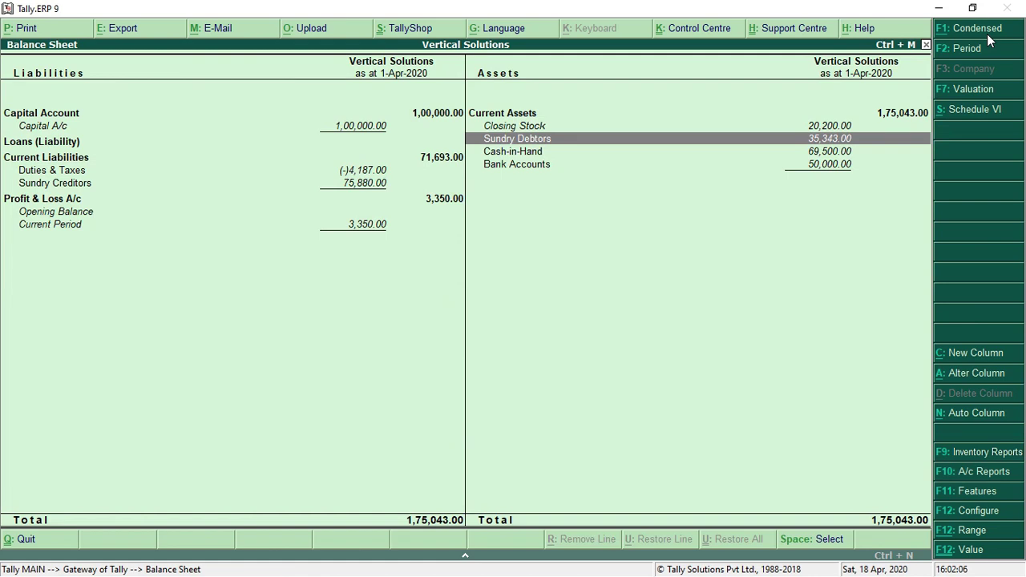
pyautogui.press('Down')
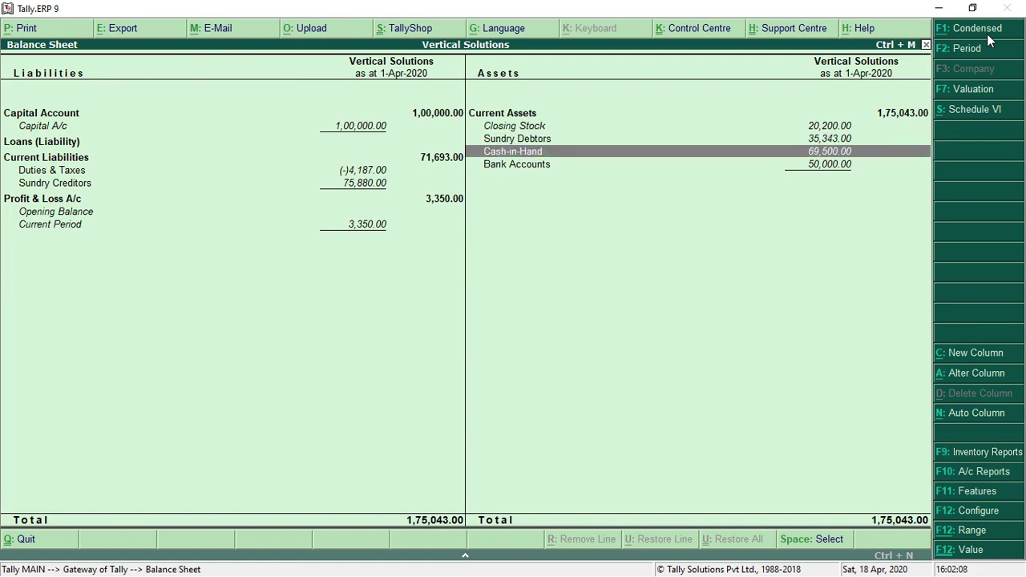
pyautogui.press('Down')
pyautogui.press('Left')
pyautogui.press('Down')
pyautogui.press('Down')
pyautogui.press('Down')
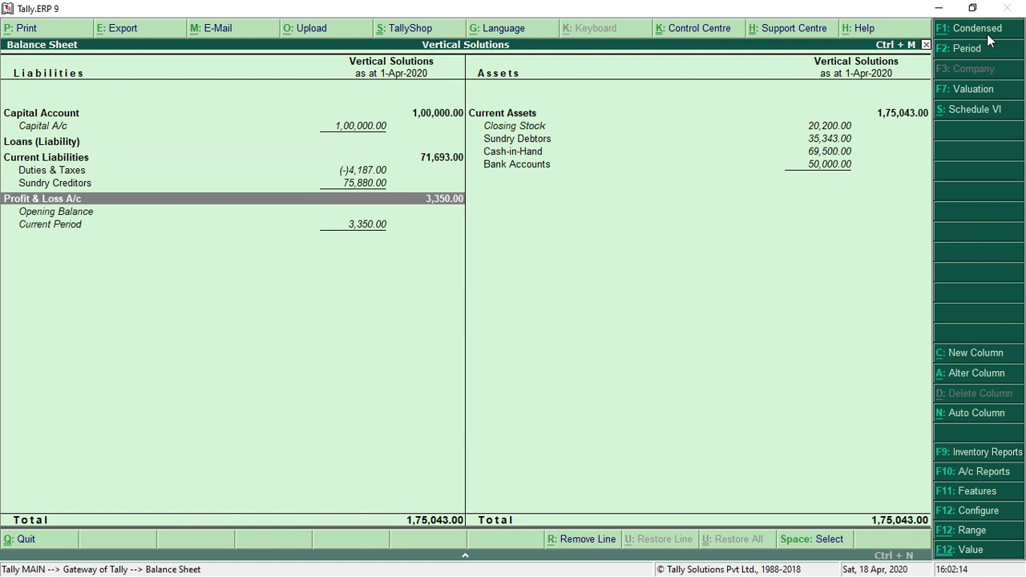
pyautogui.press('Escape')
# Move through the Gateway of Tally menu to Display and open its report list
pyautogui.press('Up')
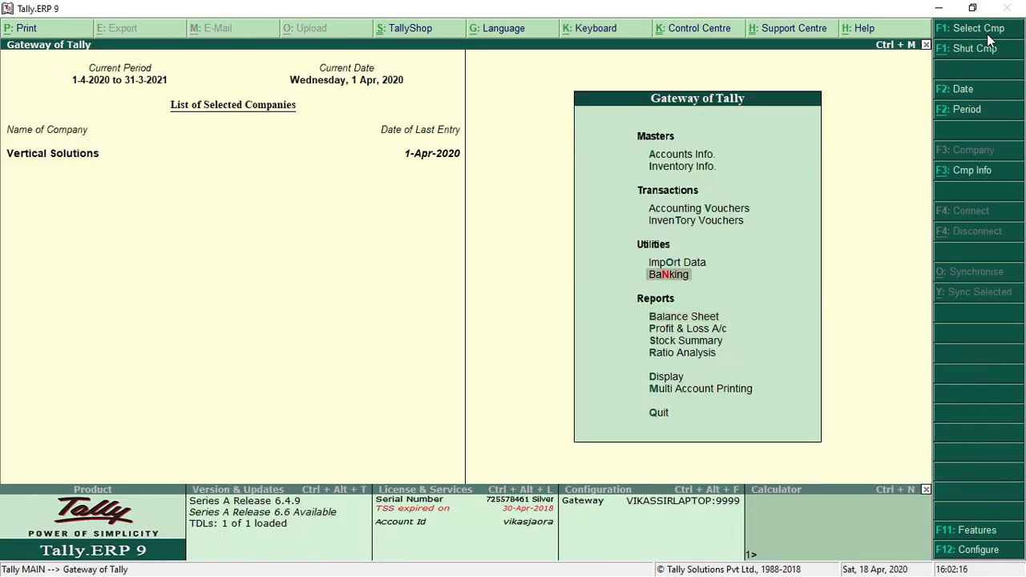
pyautogui.press('Up')
pyautogui.press('Up')
pyautogui.press('Up')
pyautogui.press('Up')
pyautogui.press('Up')
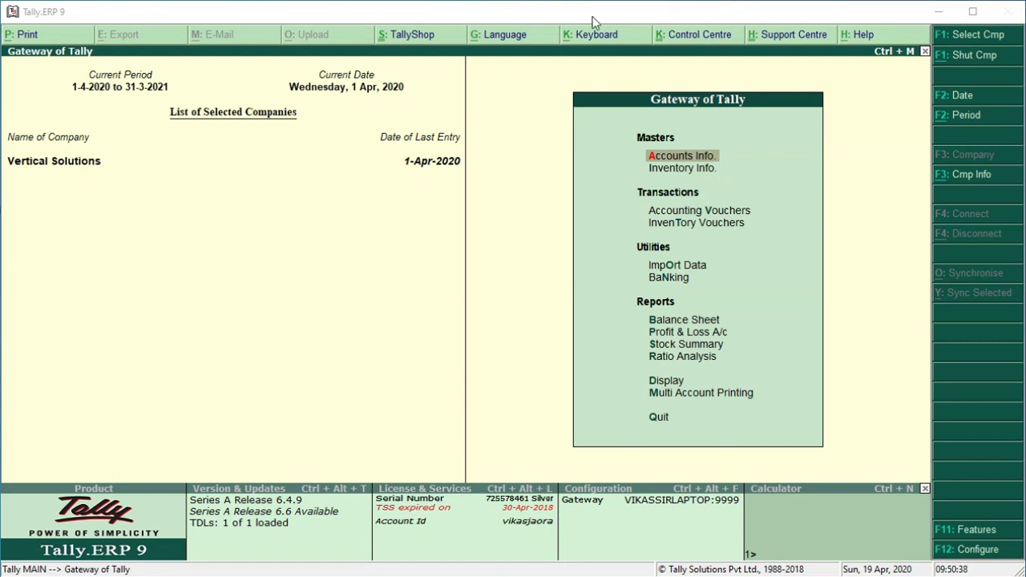
pyautogui.press('Down')
pyautogui.press('Down')
pyautogui.press('Down')
pyautogui.press('Down')
pyautogui.press('Down')
pyautogui.press('Down')
pyautogui.press('Down')
pyautogui.press('Down')
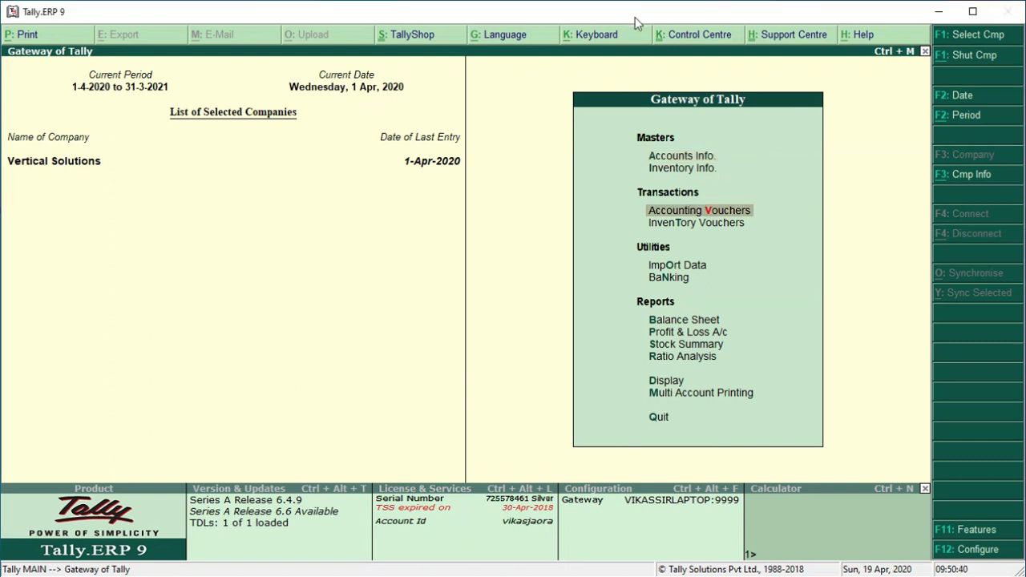
pyautogui.press('Down')
pyautogui.press('Down')
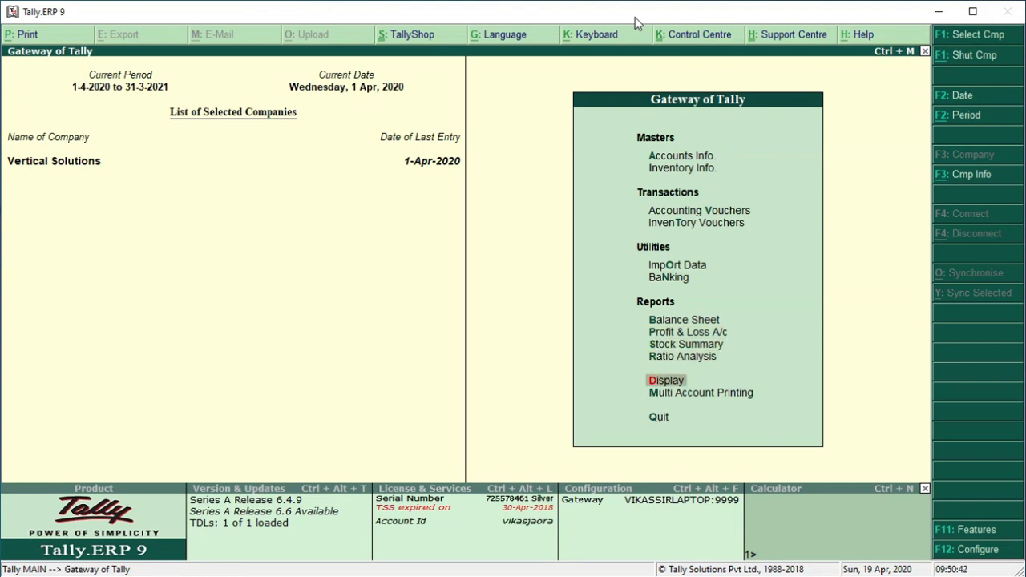
pyautogui.press('Return')
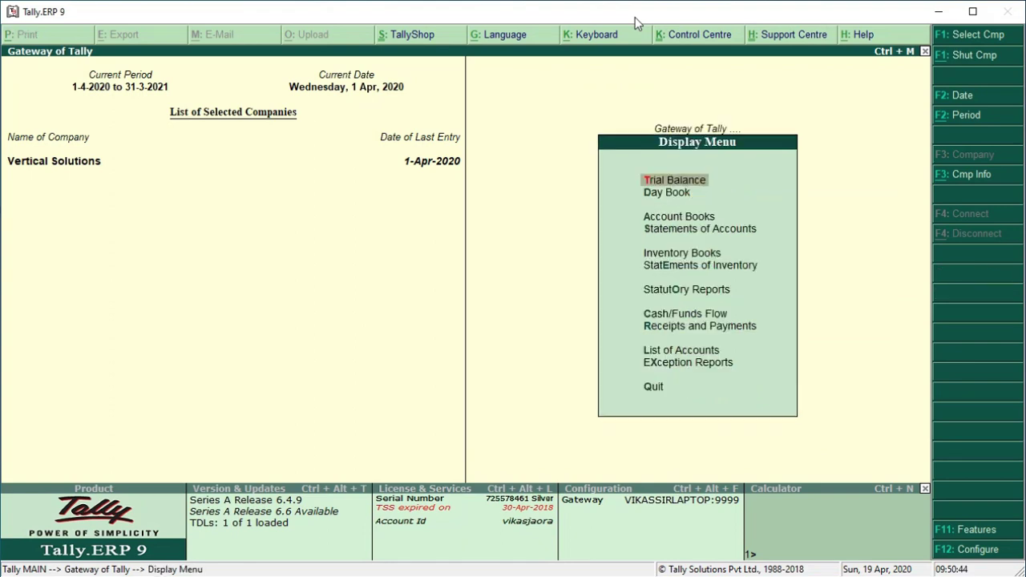
pyautogui.press('Return')
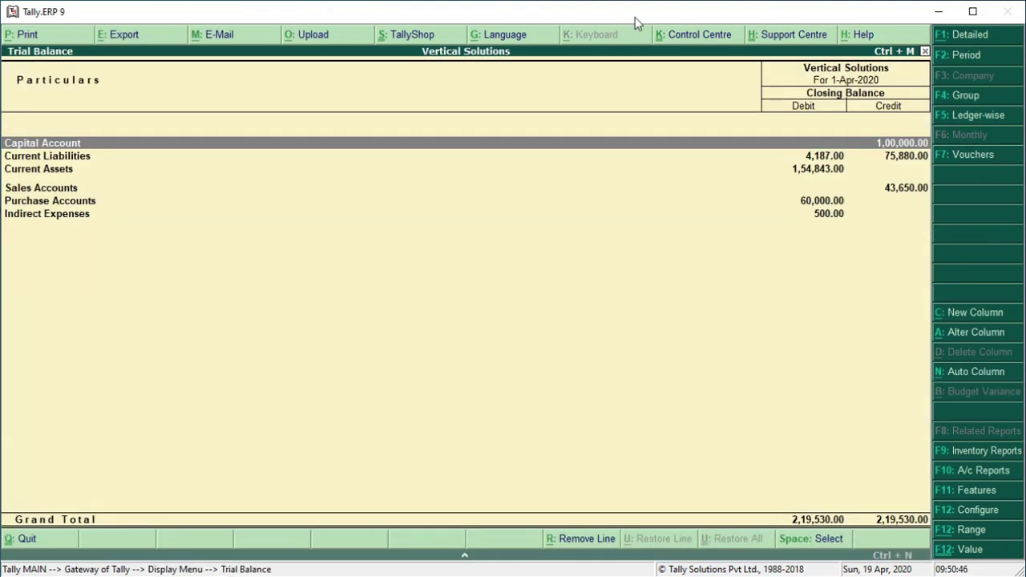
pyautogui.click(964, 37)
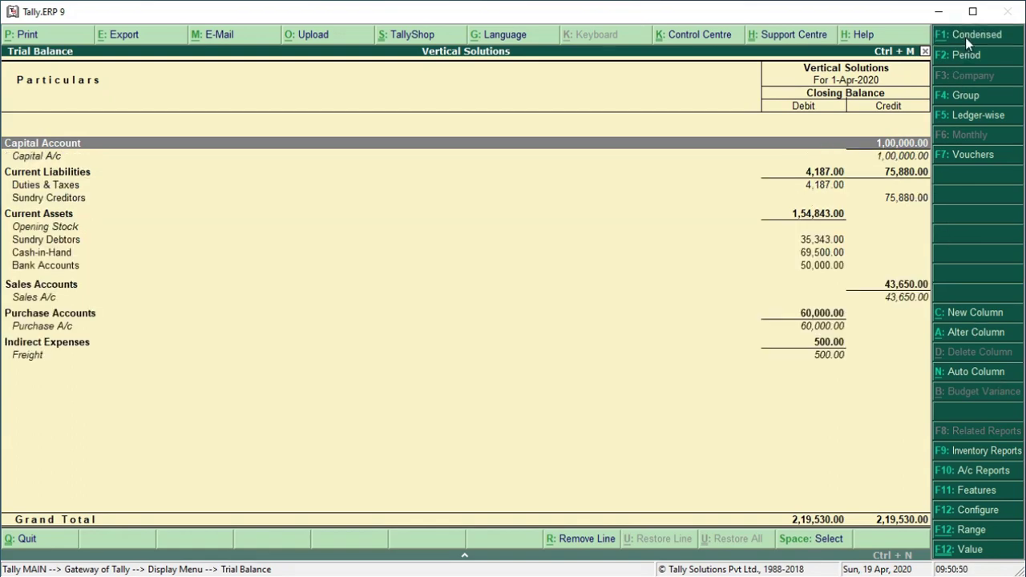
pyautogui.press('Down')
pyautogui.press('Down')
pyautogui.press('Down')
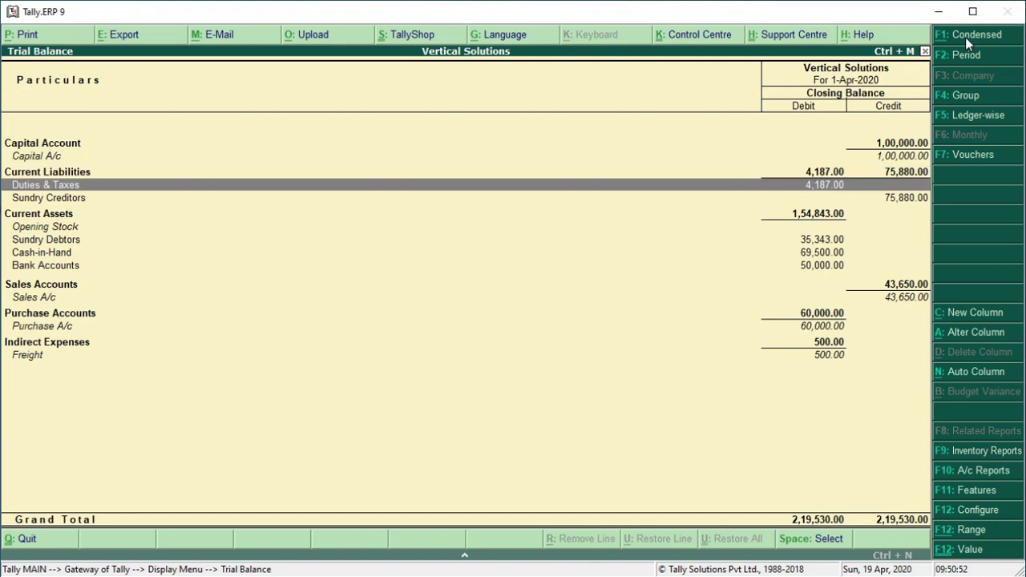
pyautogui.press('Down')
pyautogui.press('Down')
pyautogui.press('Down')
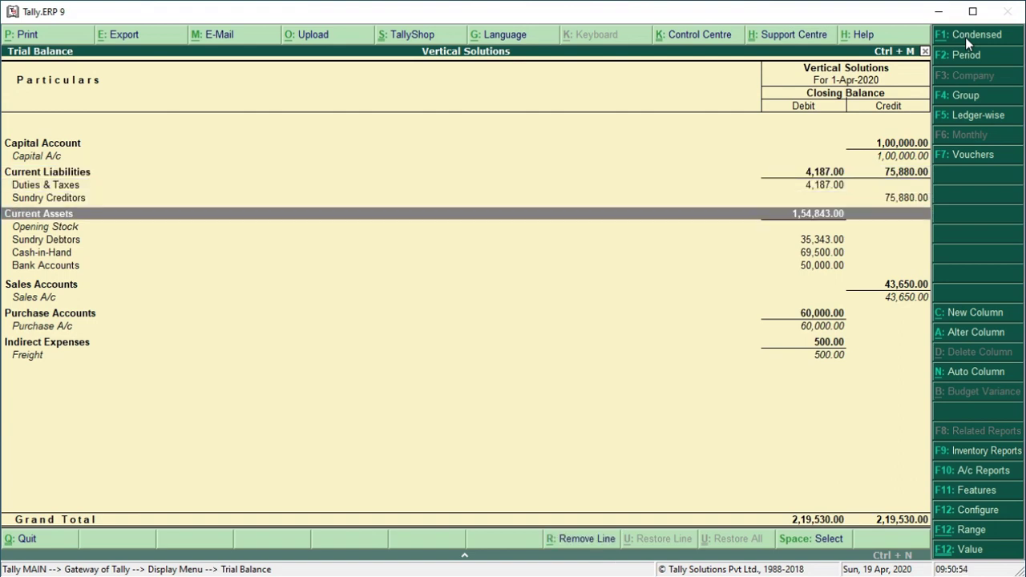
pyautogui.press('Down')
pyautogui.press('Down')
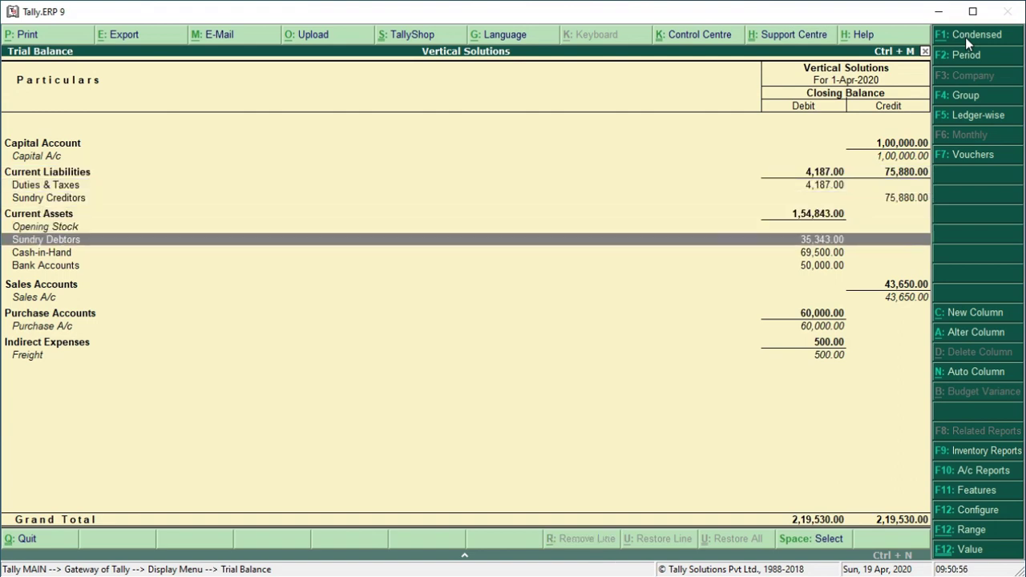
pyautogui.press('Down')
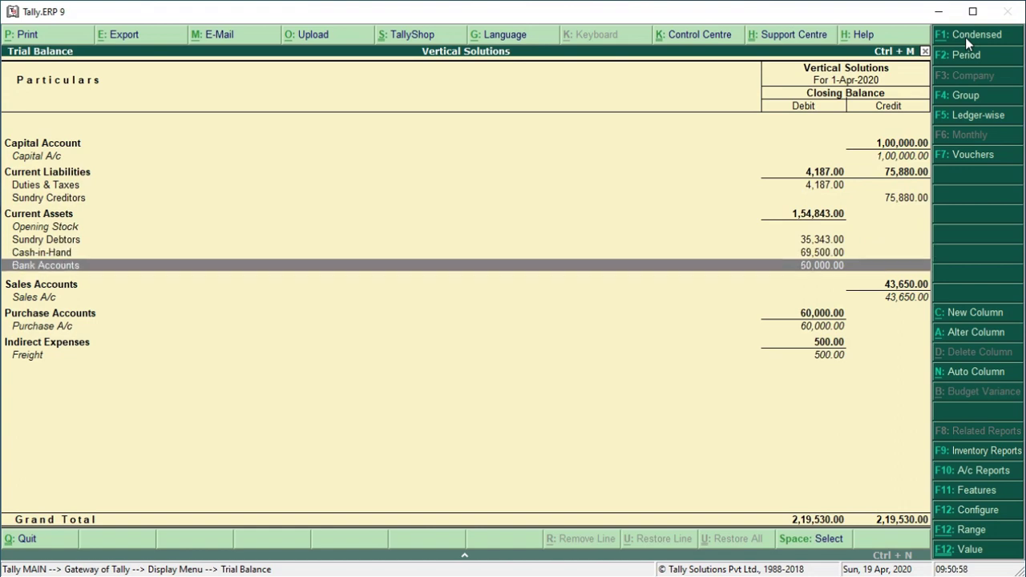
pyautogui.press('Down')
pyautogui.press('Down')
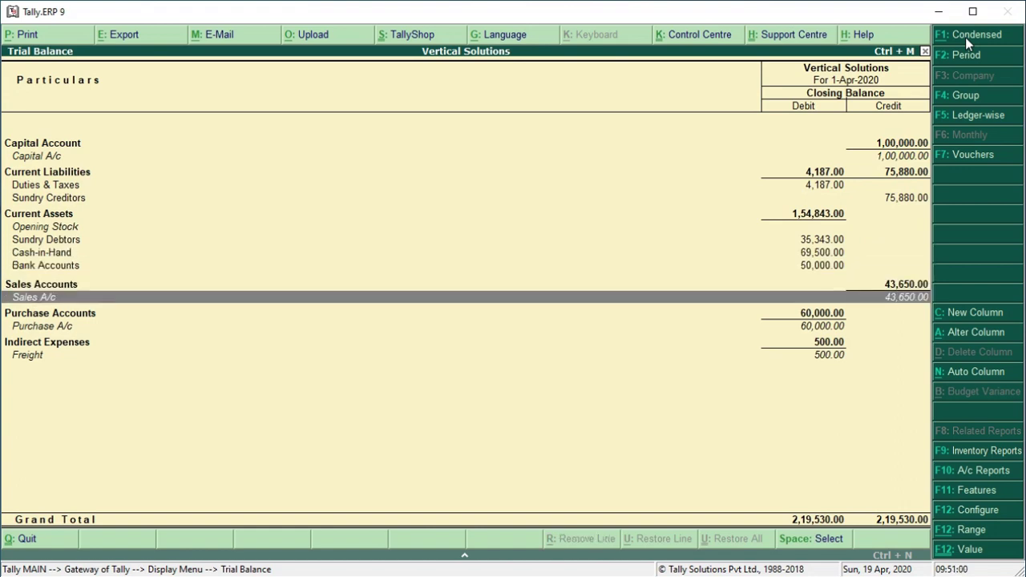
pyautogui.press('Down')
pyautogui.press('Down')
pyautogui.press('Down')
pyautogui.press('Down')
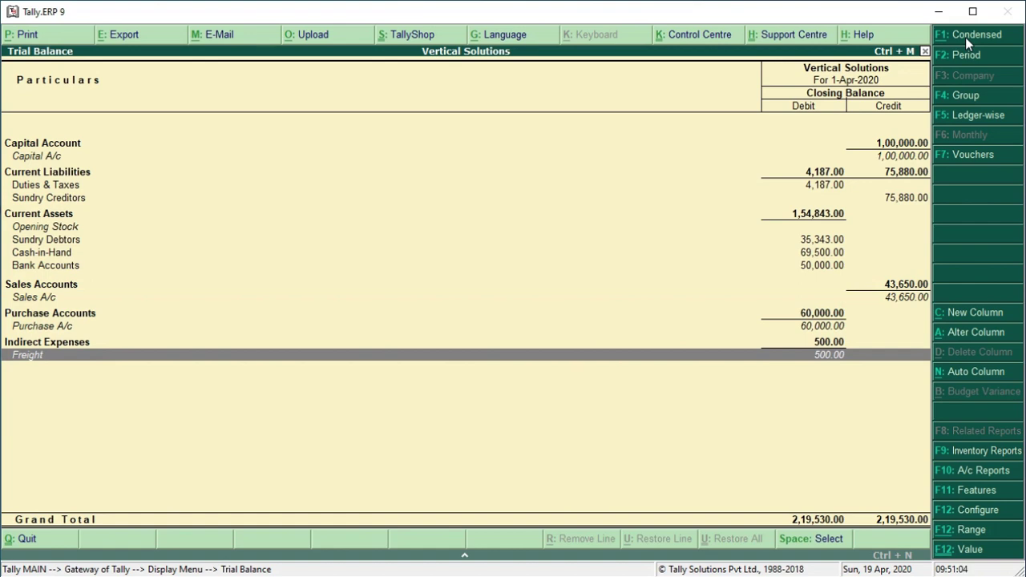
pyautogui.press('Up')
pyautogui.press('Up')
pyautogui.press('Up')
pyautogui.press('Up')
pyautogui.press('Up')
pyautogui.press('Up')
pyautogui.press('Up')
pyautogui.press('Up')
pyautogui.press('Up')
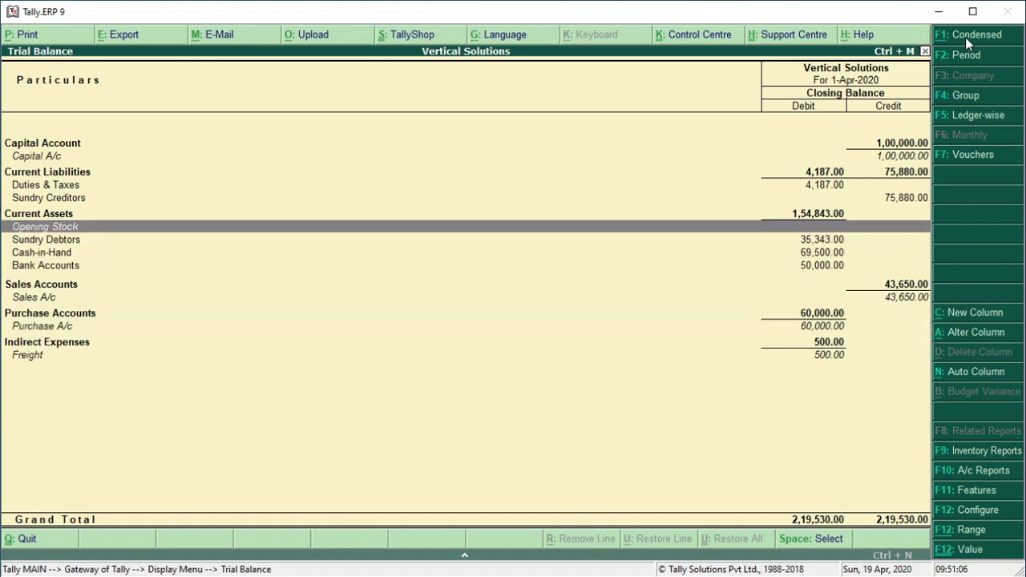
pyautogui.press('Up')
pyautogui.press('Up')
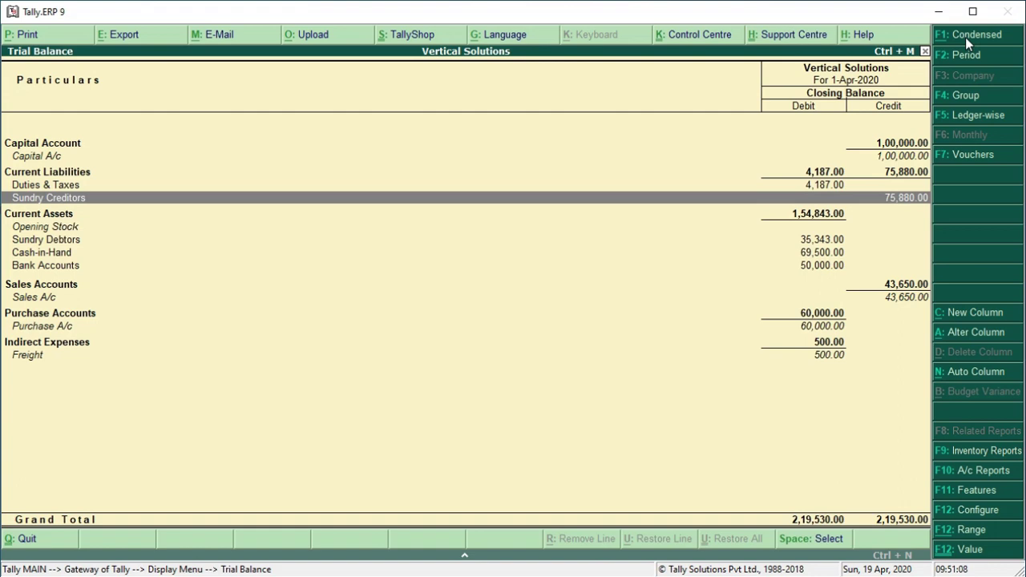
pyautogui.press('Return')
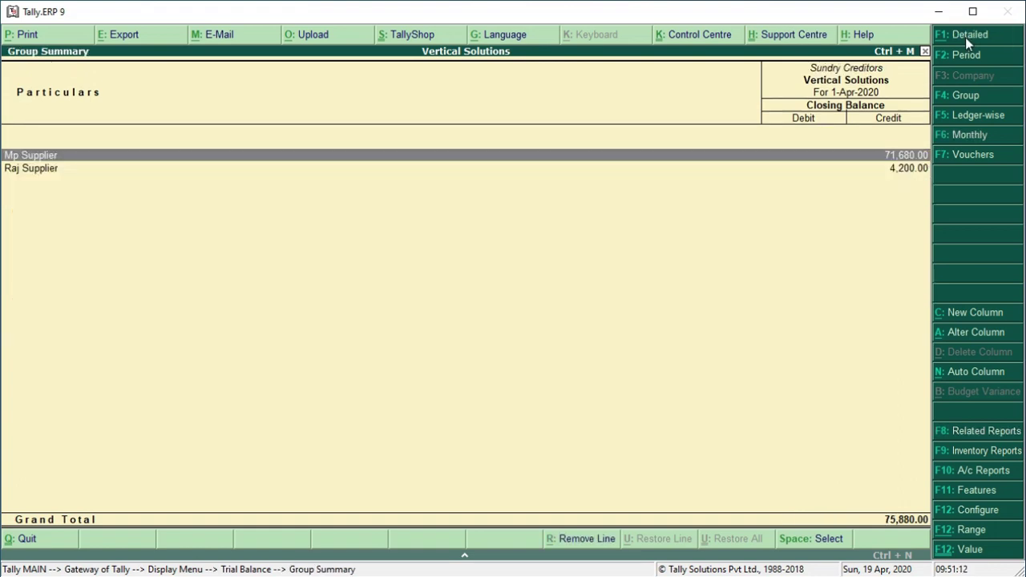
pyautogui.press('Down')
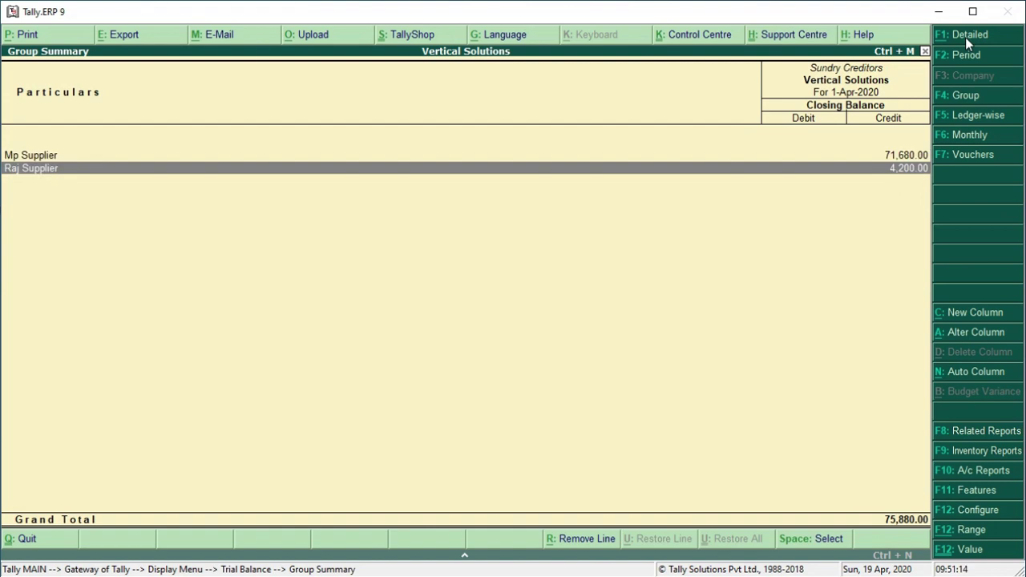
pyautogui.press('Escape')
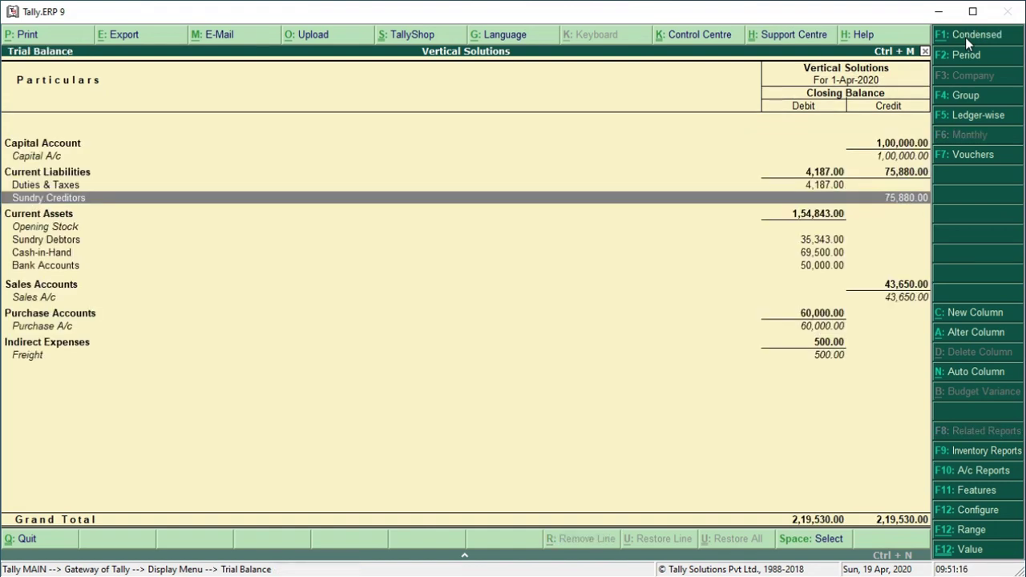
pyautogui.press('Down')
pyautogui.press('Down')
pyautogui.press('Down')
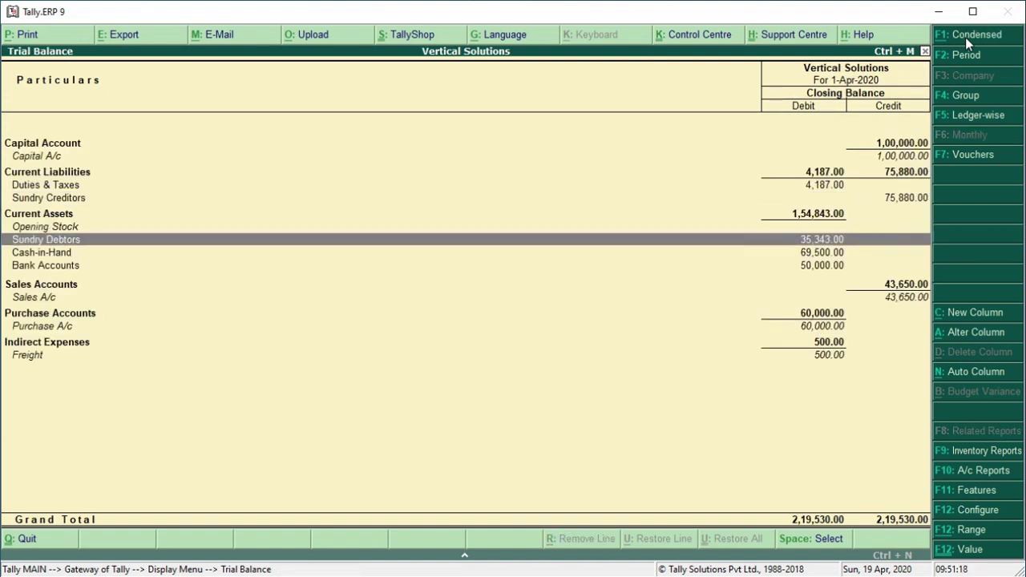
pyautogui.press('Return')
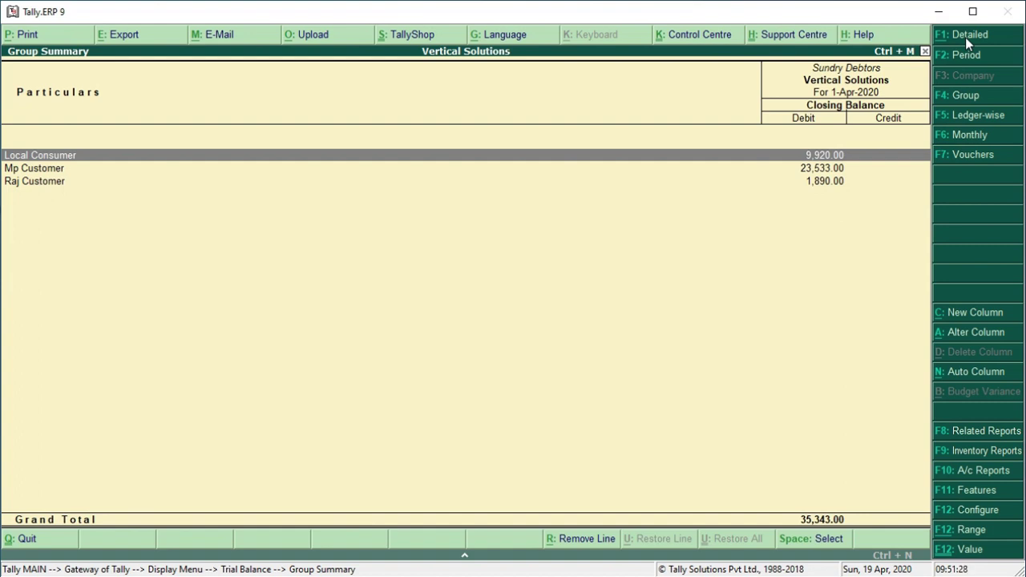
pyautogui.press('Escape')
pyautogui.press('Escape')
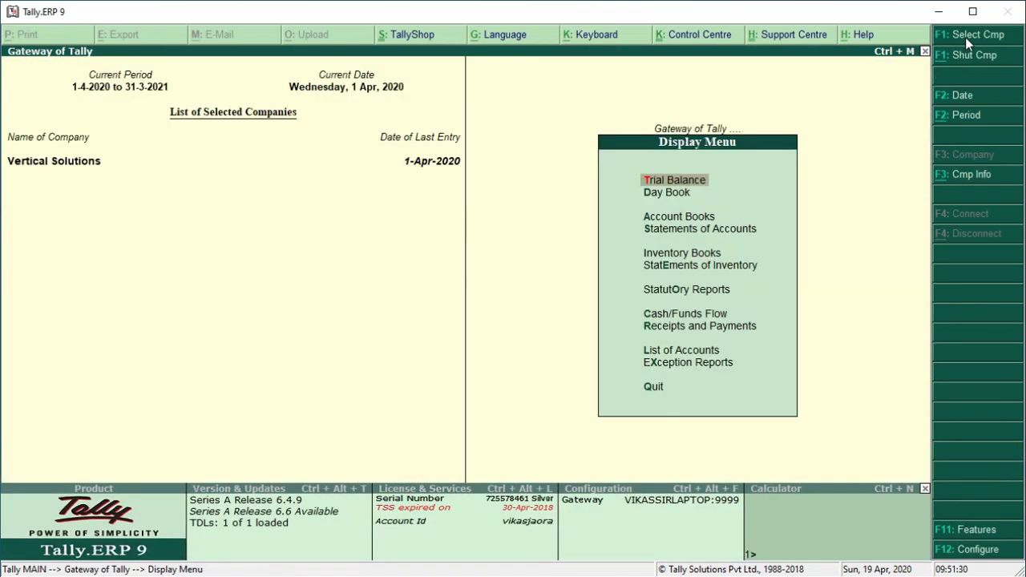
# Open Mp Customer's ledger from Account Books and review its sales and cash receipt entries
pyautogui.press('Down')
pyautogui.press('Down')
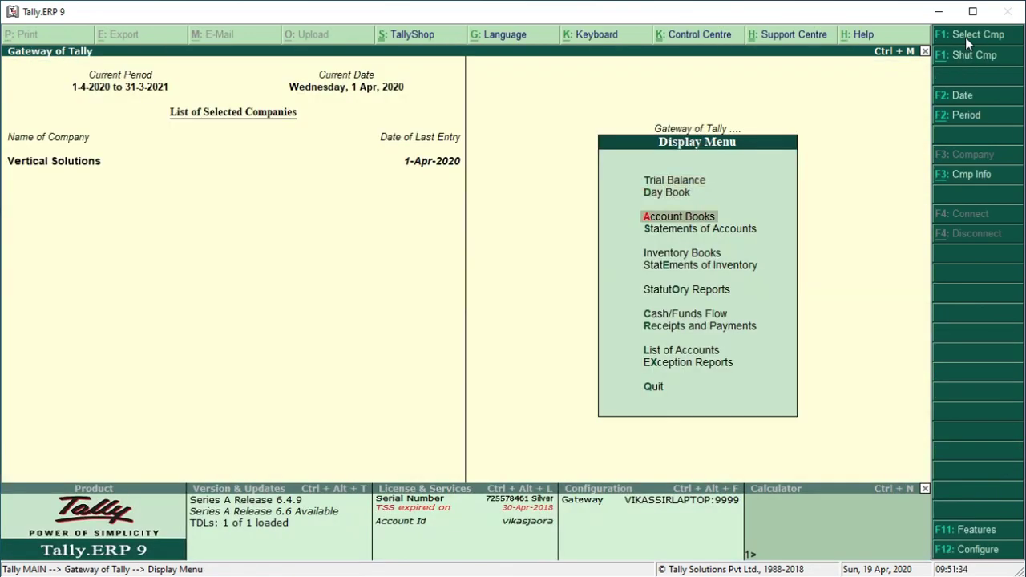
pyautogui.press('Return')
pyautogui.press('Down')
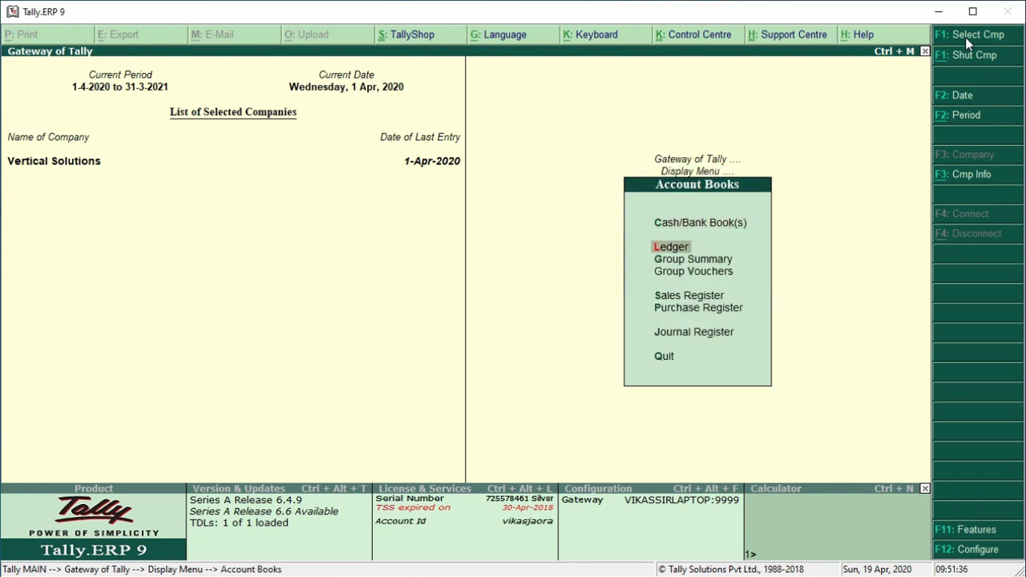
pyautogui.press('Return')
pyautogui.press('Down')
pyautogui.press('Down')
pyautogui.press('Down')
pyautogui.press('Down')
pyautogui.press('Down')
pyautogui.press('Down')
pyautogui.press('Down')
pyautogui.press('Down')
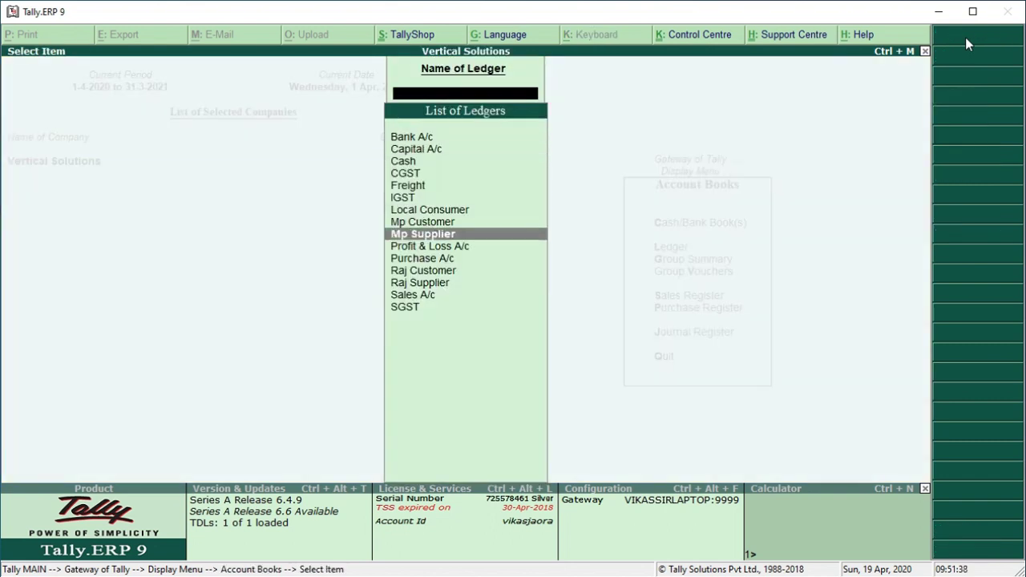
pyautogui.press('Up')
pyautogui.press('Return')
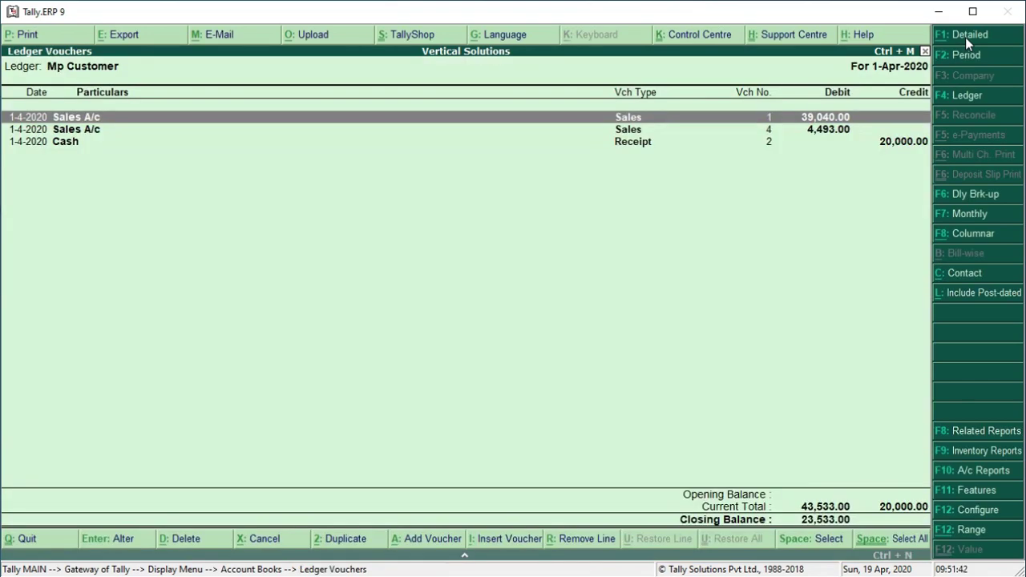
pyautogui.press('Down')
pyautogui.press('Up')
pyautogui.press('Down')
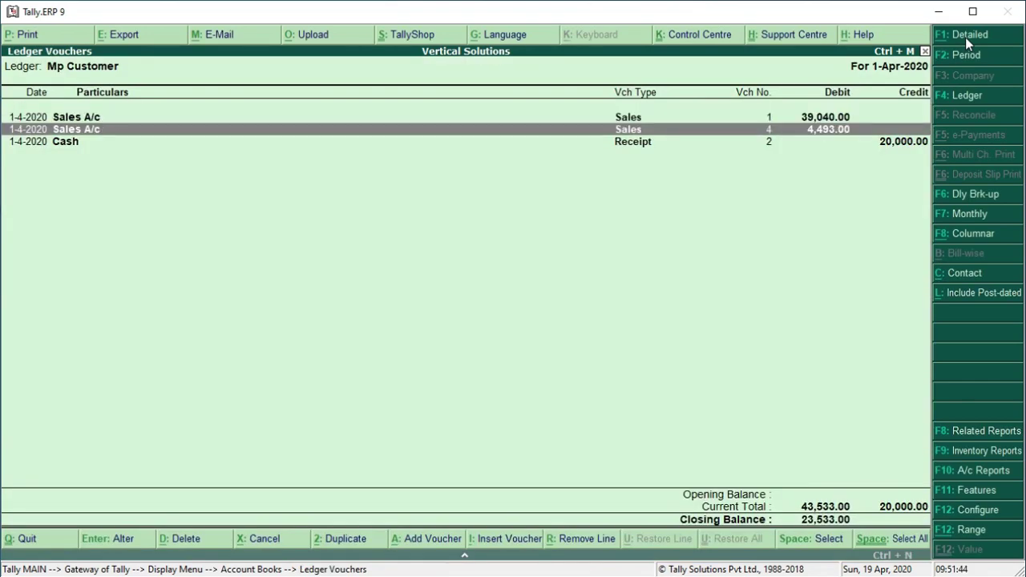
pyautogui.press('Down')
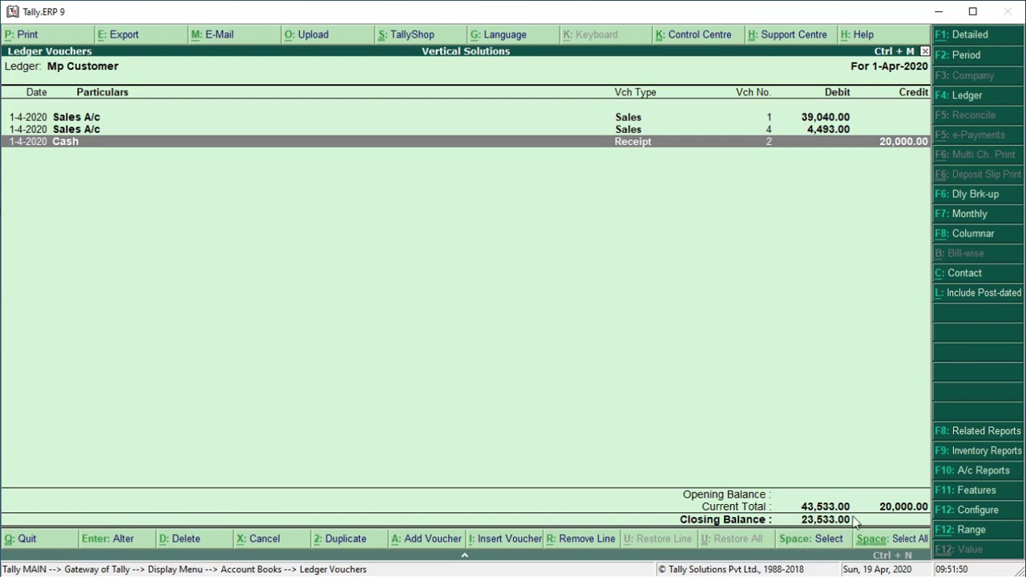
# Back out to Account Books and open the Sales Register showing 55,343.00 Cr for April
pyautogui.press('Escape')
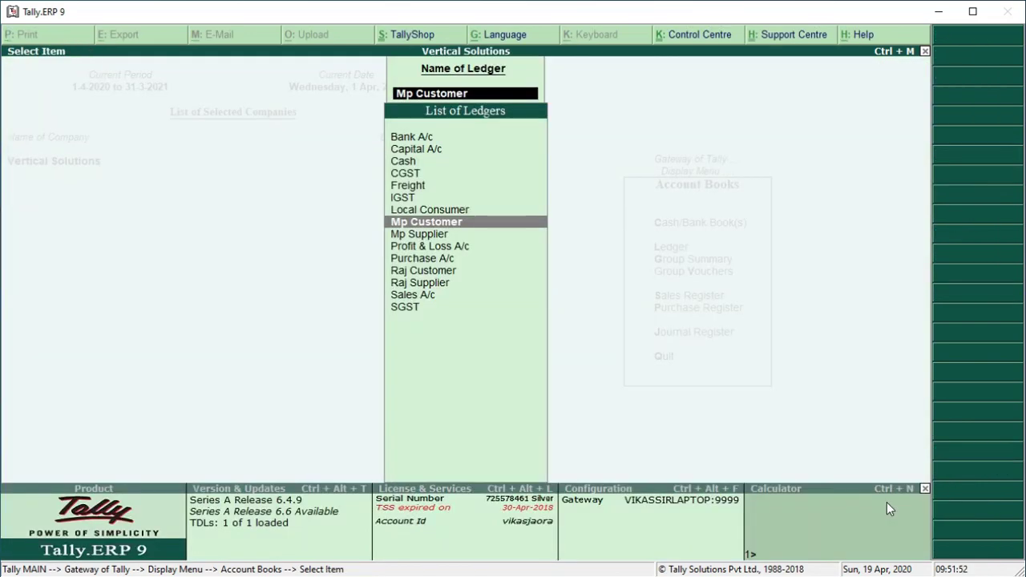
pyautogui.press('Escape')
pyautogui.press('Escape')
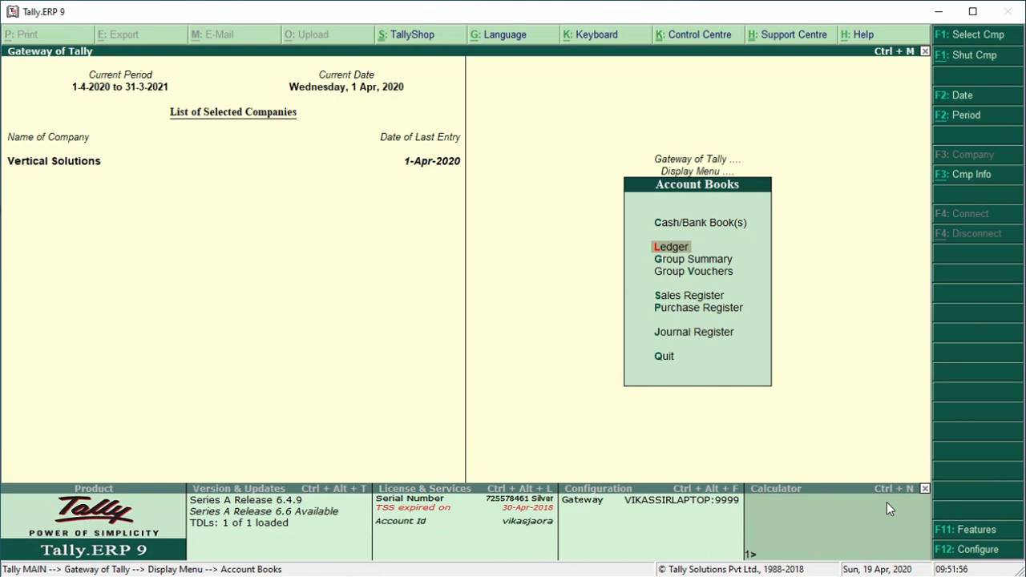
pyautogui.press('Down')
pyautogui.press('Down')
pyautogui.press('Down')
pyautogui.press('Return')
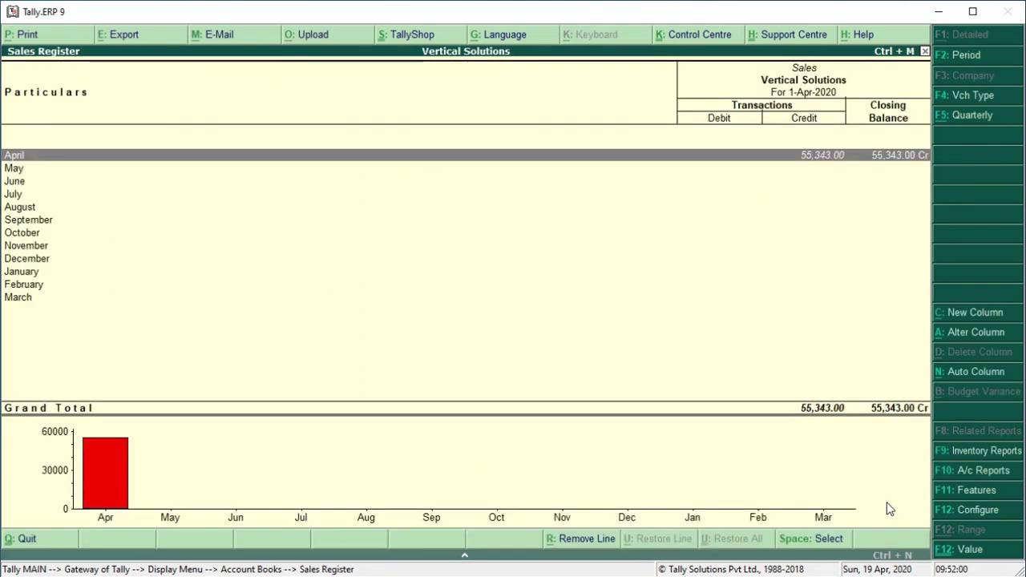
# Open the Purchase Register, view April's two purchase vouchers (75,880.00 Dr), then back out
pyautogui.press('Escape')
pyautogui.press('Down')
pyautogui.press('Return')
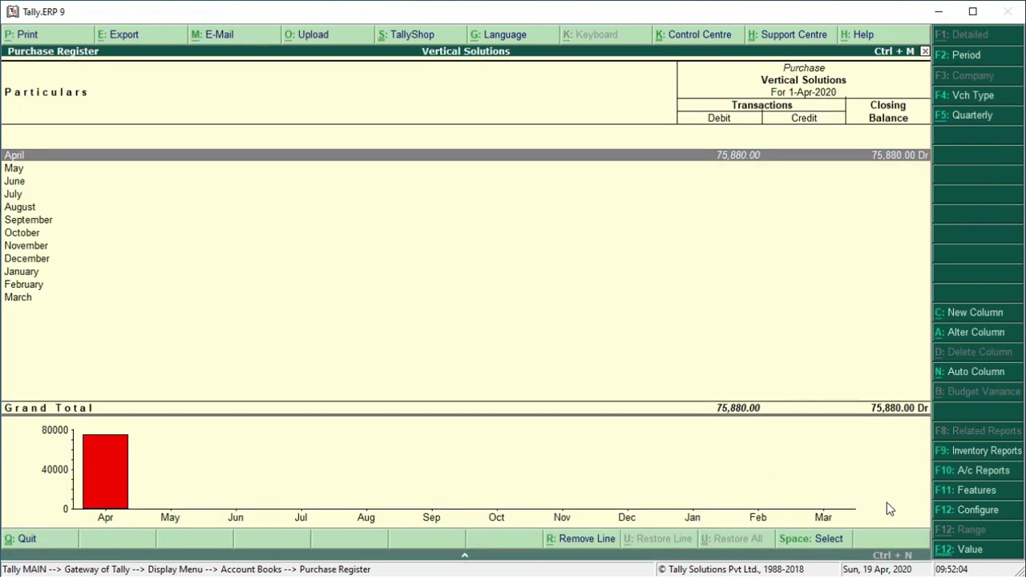
pyautogui.press('Return')
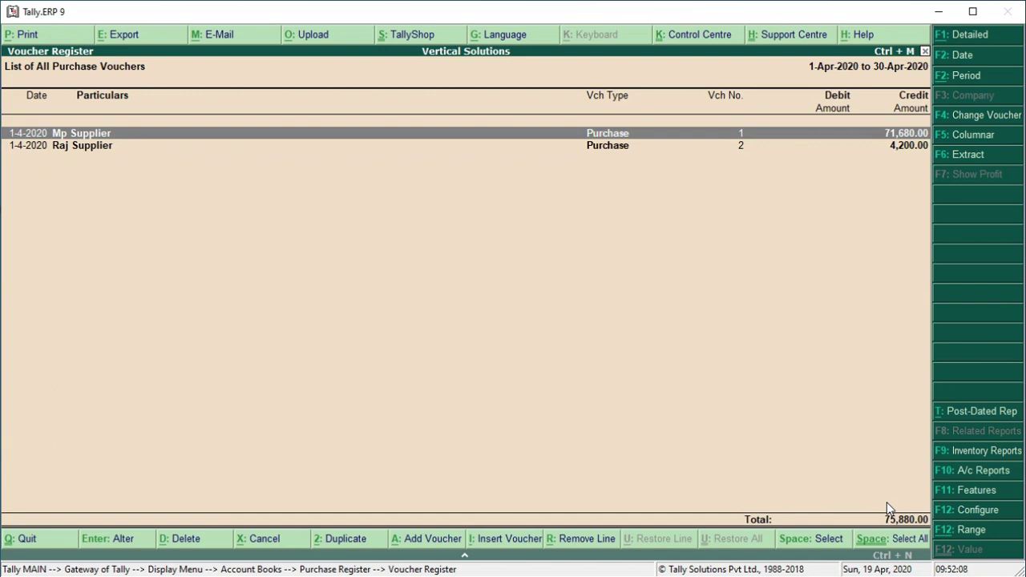
pyautogui.press('Escape')
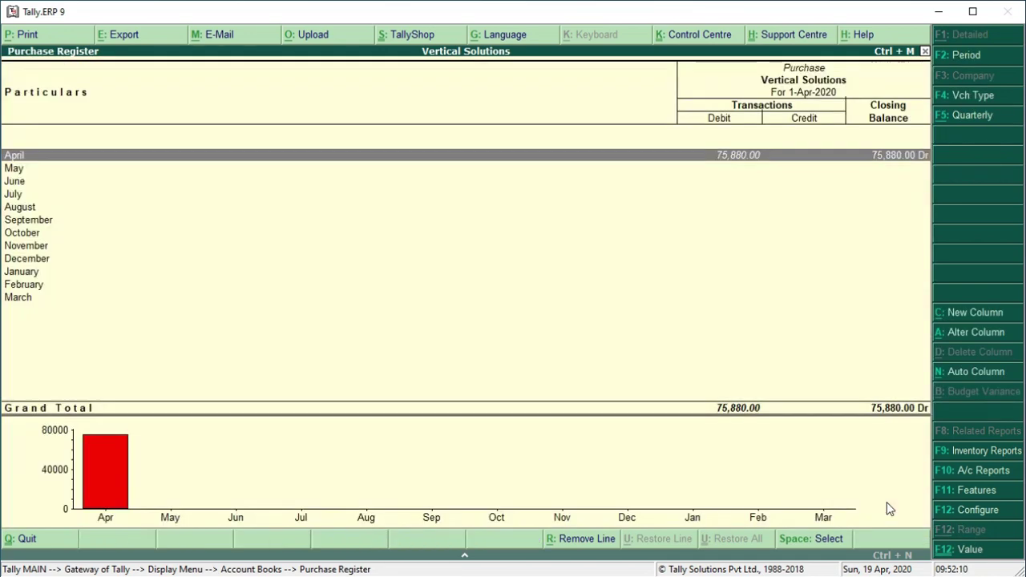
pyautogui.press('Escape')
pyautogui.press('Escape')
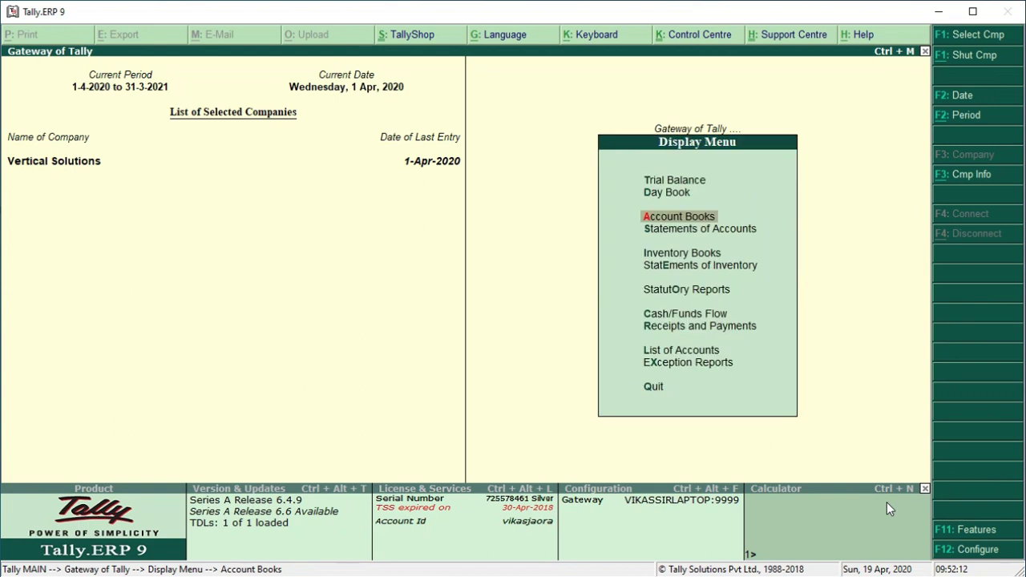
pyautogui.press('Escape')
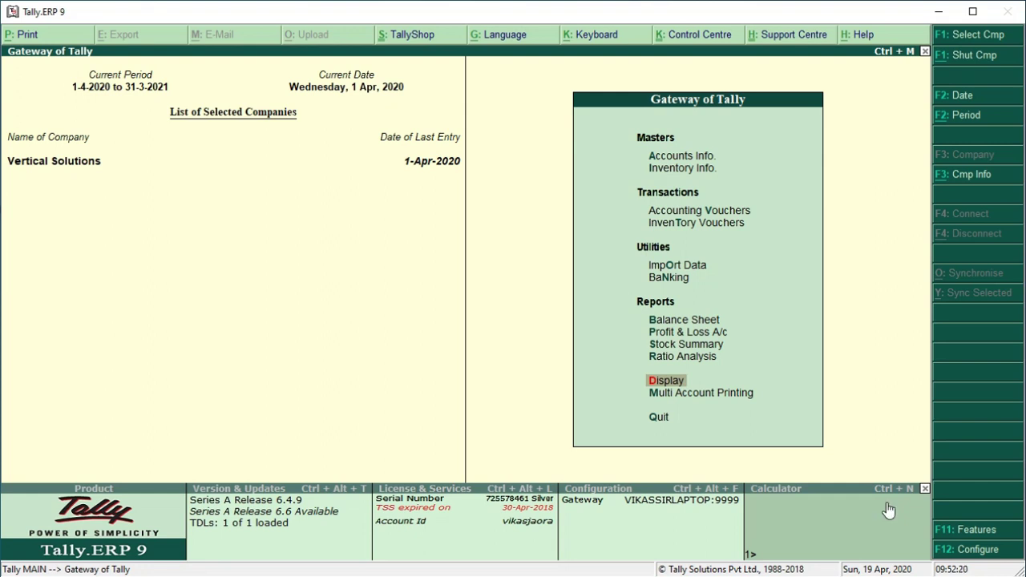
# Open the GSTR-3B summary via Display > Statutory Reports > GST
pyautogui.press('Return')
pyautogui.press('Down')
pyautogui.press('Down')
pyautogui.press('Down')
pyautogui.press('Down')
pyautogui.press('Down')
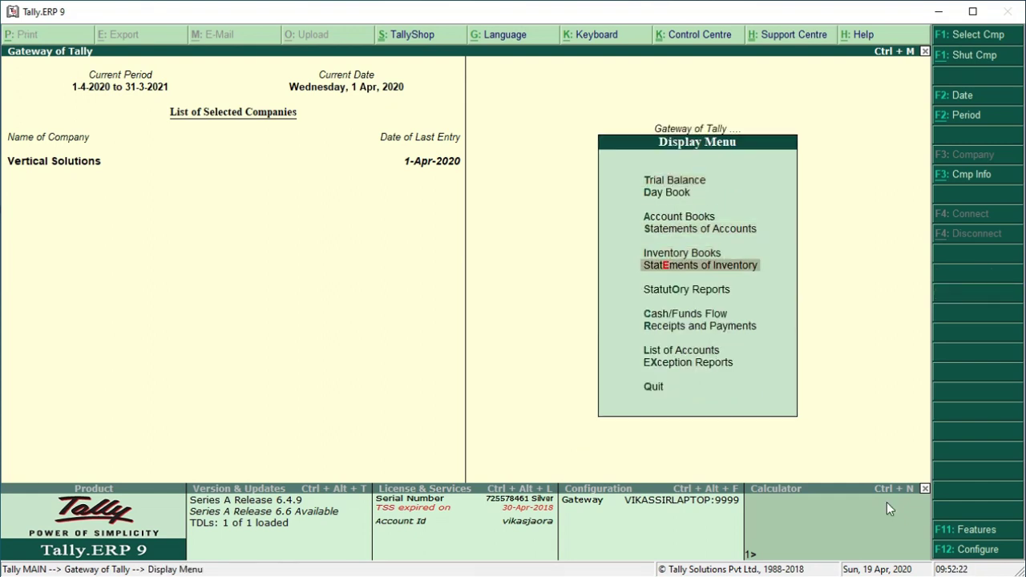
pyautogui.press('Down')
pyautogui.press('Return')
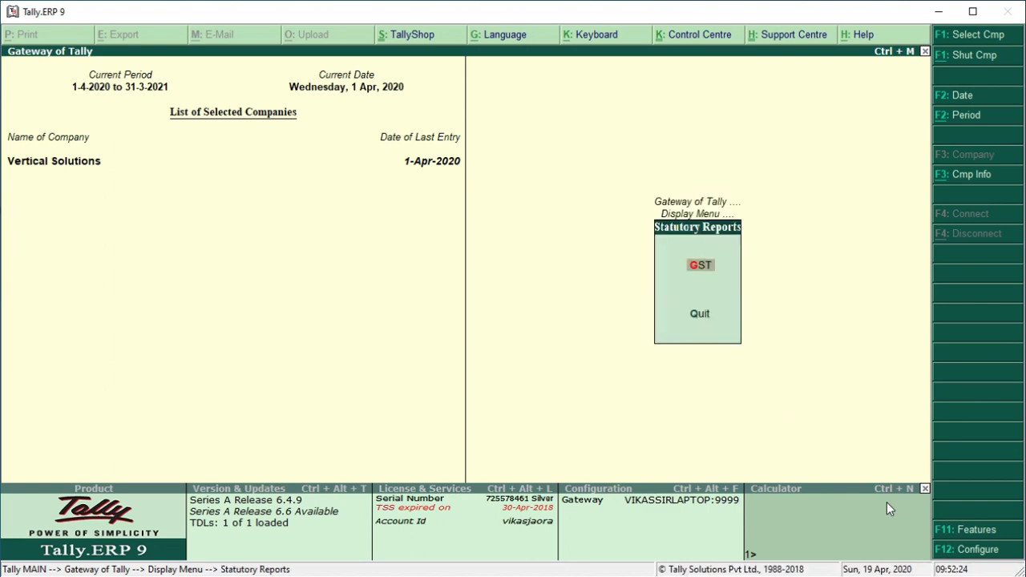
pyautogui.press('Return')
pyautogui.press('Down')
pyautogui.press('Down')
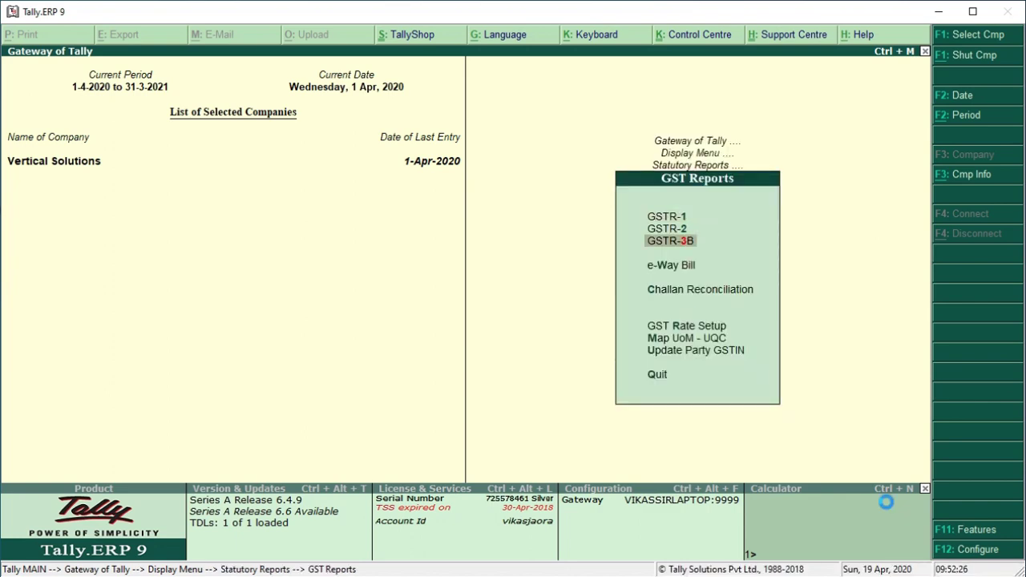
pyautogui.press('Return')
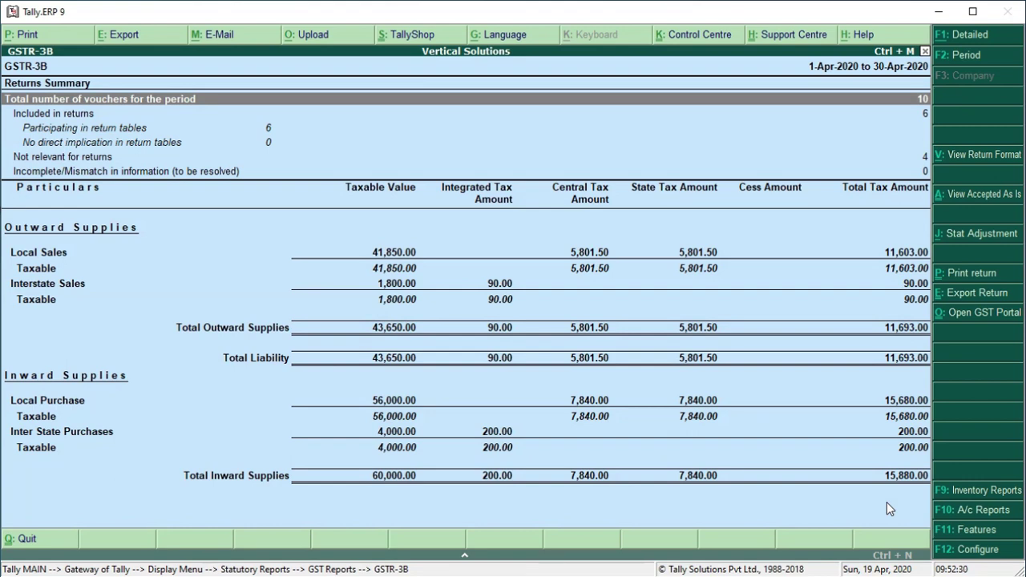
# Review GSTR-3B rows: 11,693.00 liability against 15,880.00 input tax credit, then close it
pyautogui.press('Down')
pyautogui.press('Down')
pyautogui.press('Down')
pyautogui.press('Down')
pyautogui.press('Down')
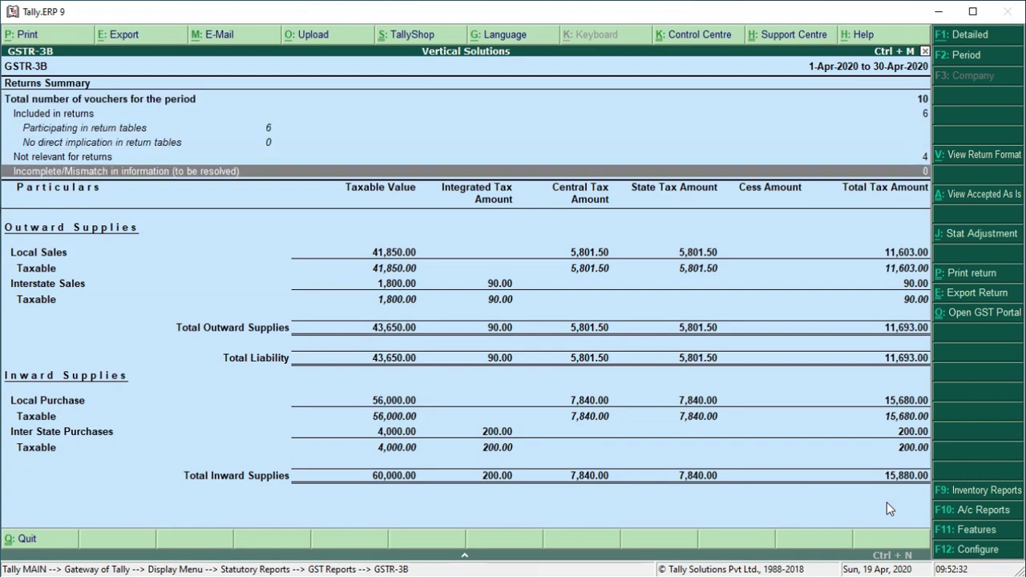
pyautogui.press('Down')
pyautogui.press('Down')
pyautogui.press('Down')
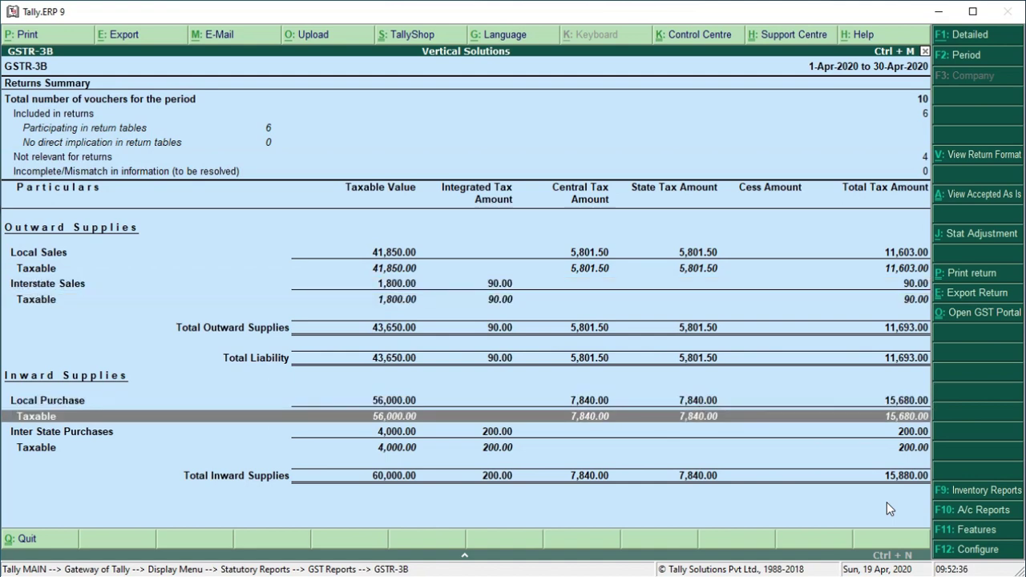
pyautogui.press('Down')
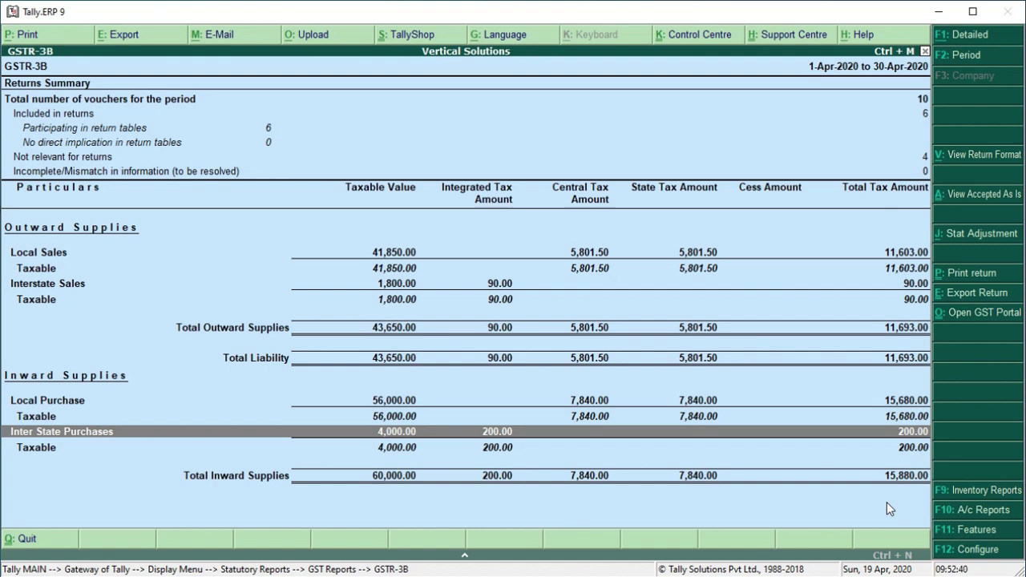
pyautogui.press('Down')
pyautogui.press('Down')
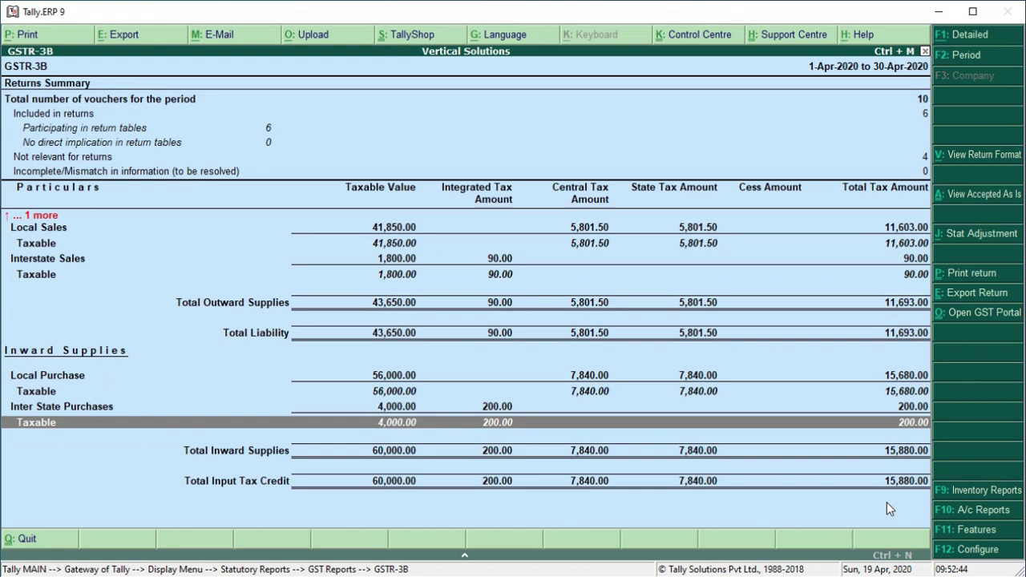
pyautogui.press('Up')
pyautogui.press('Up')
pyautogui.press('Up')
pyautogui.press('Up')
pyautogui.press('Up')
pyautogui.press('Up')
pyautogui.press('Up')
pyautogui.press('Up')
pyautogui.press('Up')
pyautogui.press('Up')
pyautogui.press('Up')
pyautogui.press('Up')
pyautogui.press('Up')
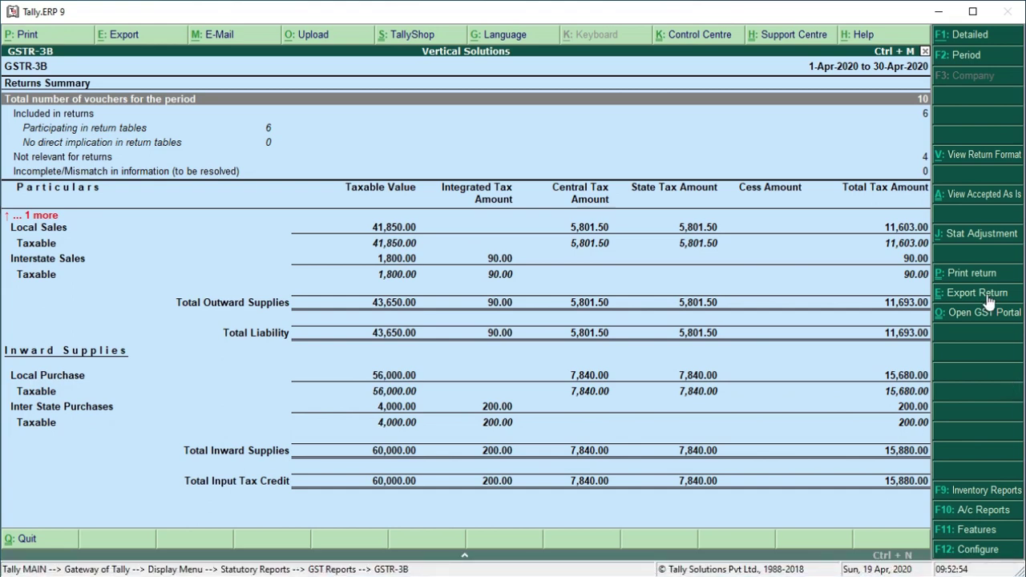
pyautogui.press('Escape')
pyautogui.press('Escape')
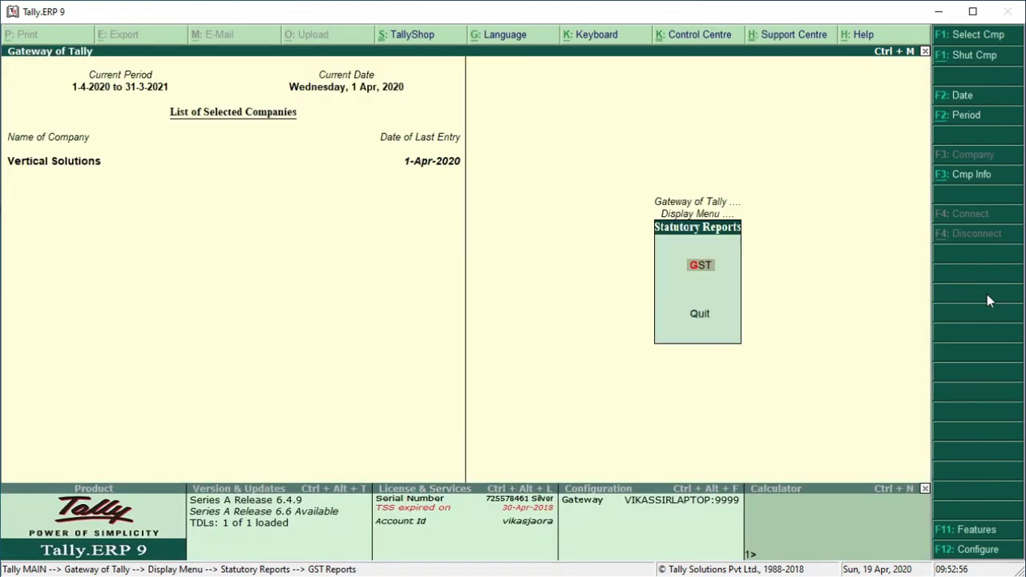
# Review Display > Account Books > Cash/Bank Summary: Cash 69,500, Bank A/c 50,000, totalling 1,19,500
pyautogui.press('Escape')
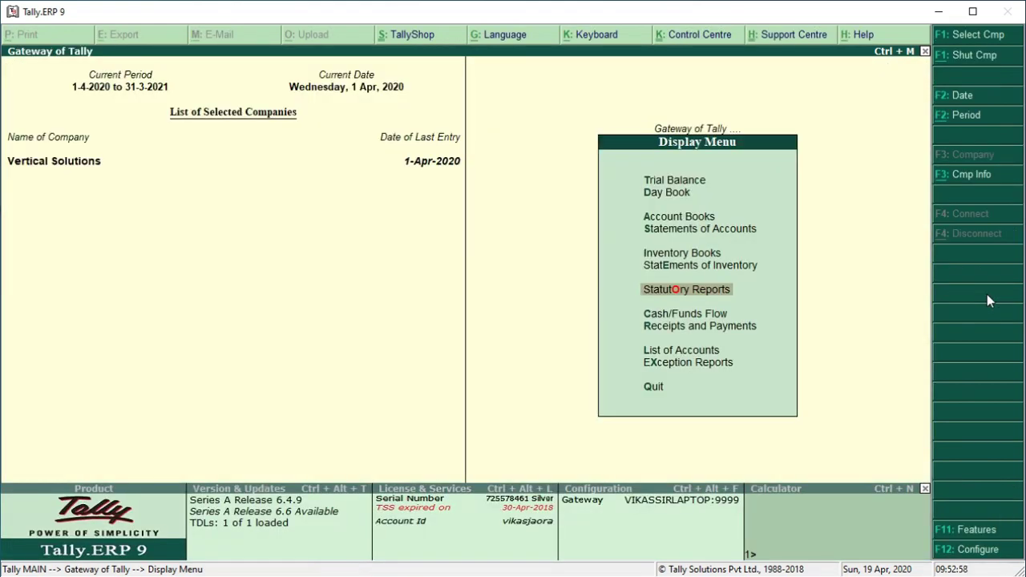
pyautogui.press('Escape')
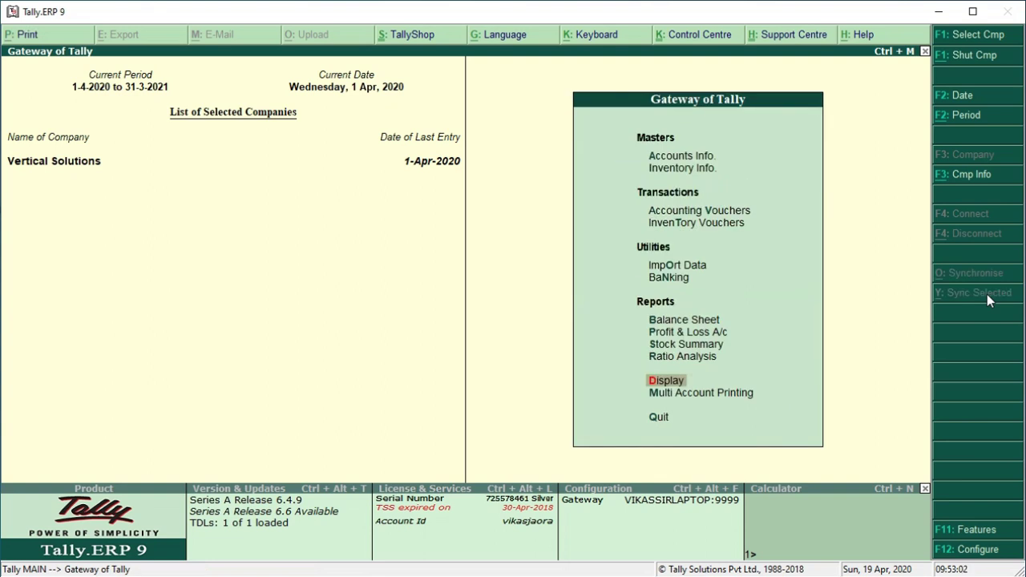
pyautogui.press('Return')
pyautogui.press('Down')
pyautogui.press('Down')
pyautogui.press('Return')
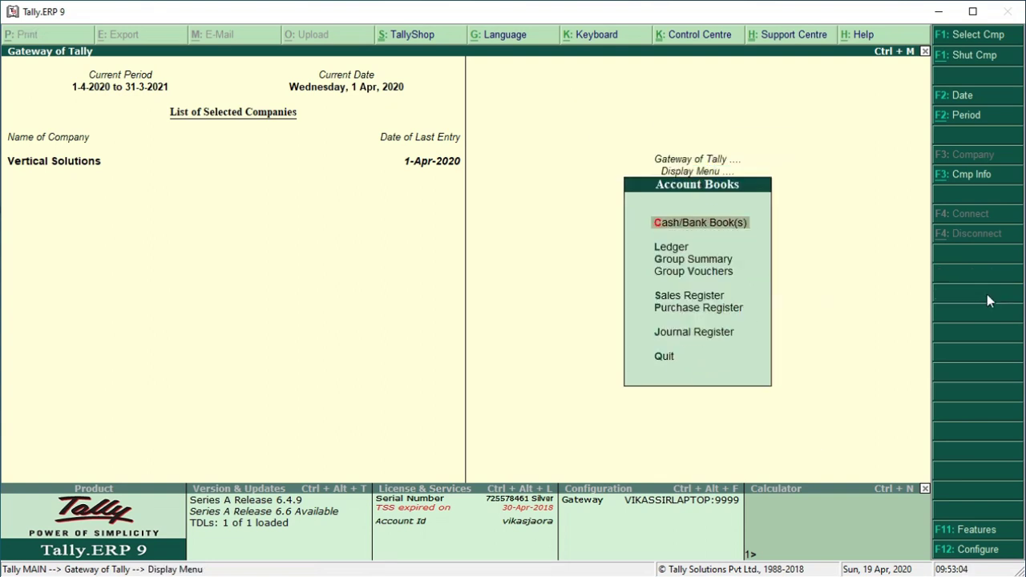
pyautogui.press('Return')
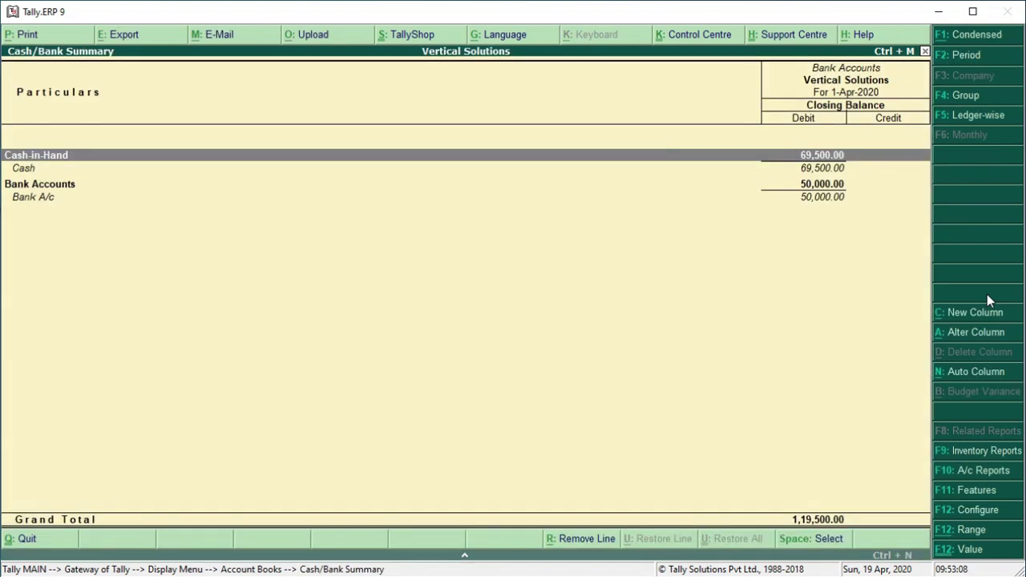
pyautogui.press('Down')
pyautogui.press('Down')
pyautogui.press('Down')
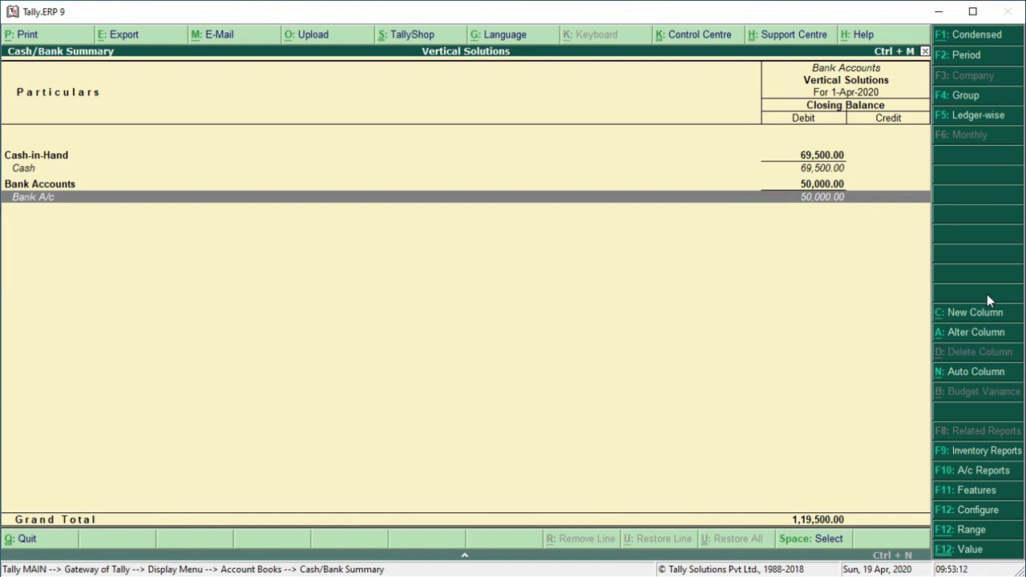
pyautogui.press('Escape')
pyautogui.press('Escape')
pyautogui.press('Escape')
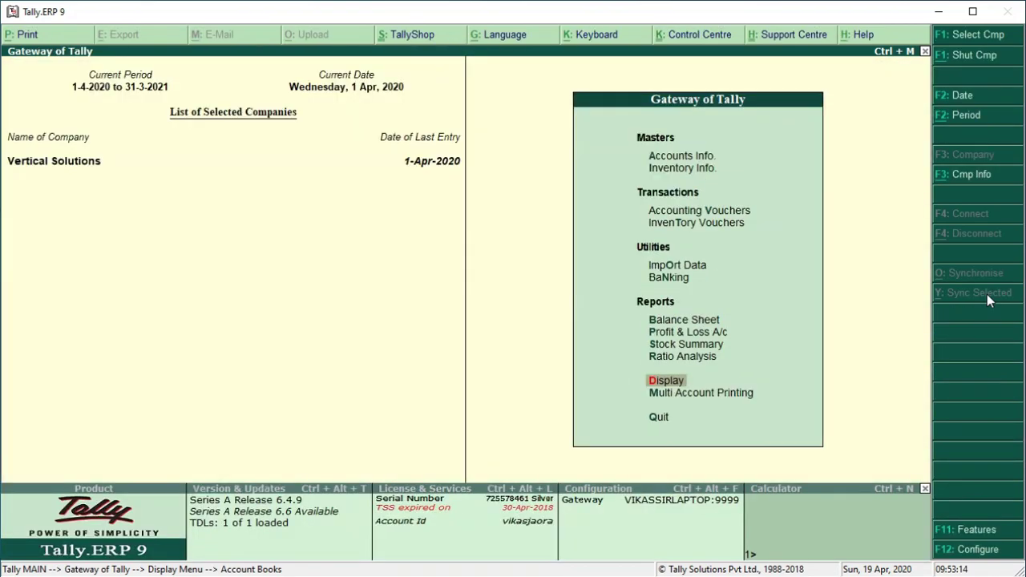